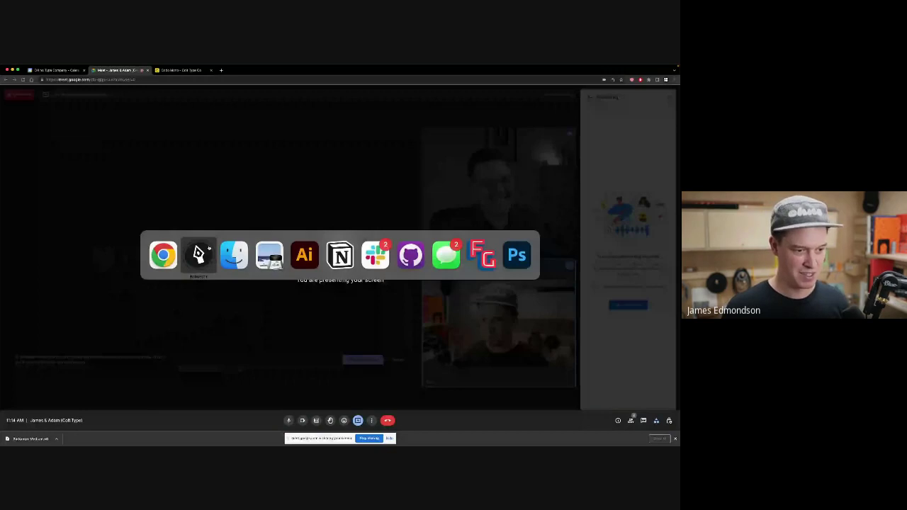
- Switch to Preview and bring up the first page of the Barkanon specimen to examine its large display words
key("super+Tab")
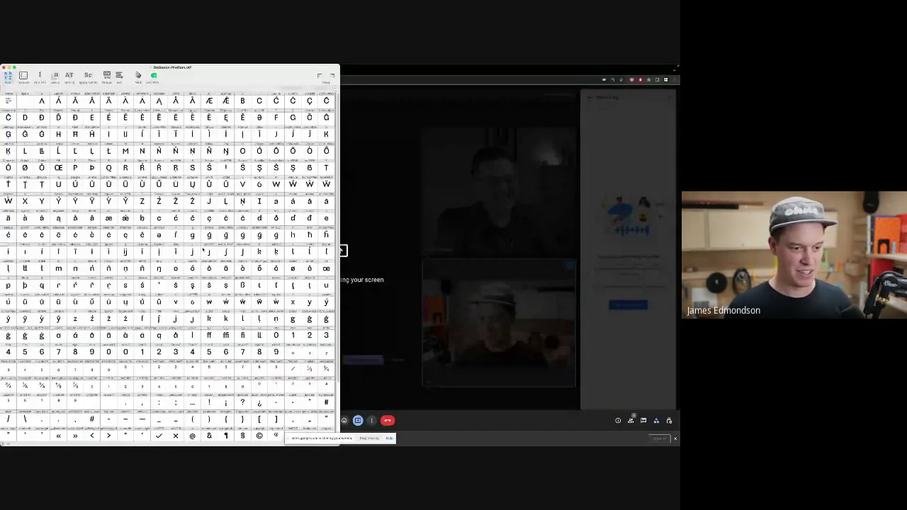
key("super+Tab")
left_click(270, 256)
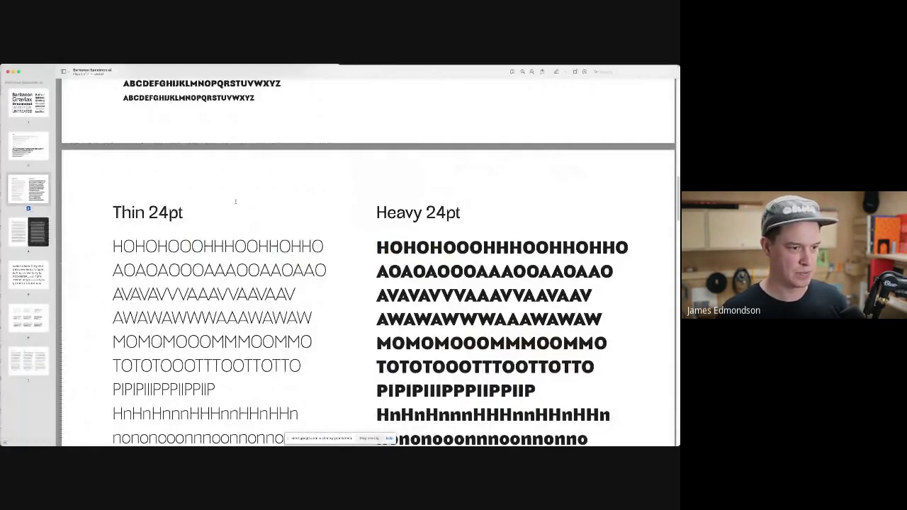
scroll(196, 203, "up", 5)
scroll(196, 203, "up", 10)
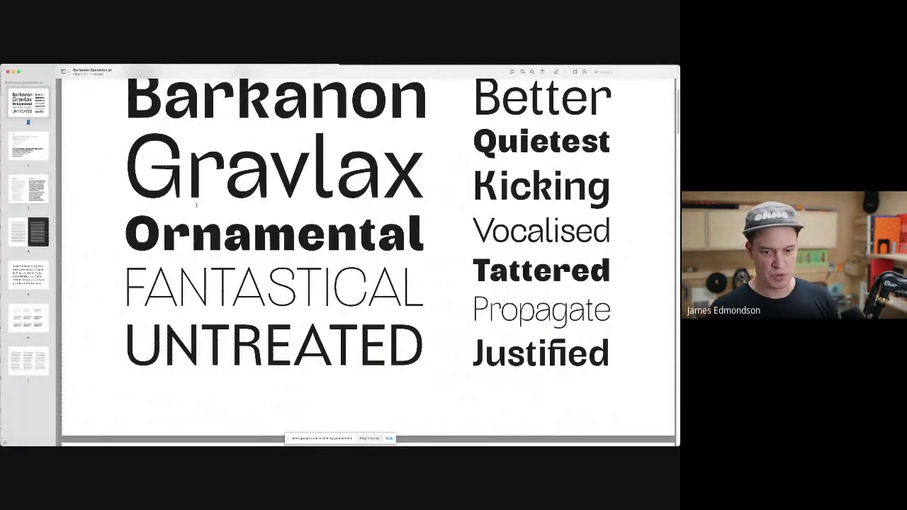
scroll(195, 202, "up", 2)
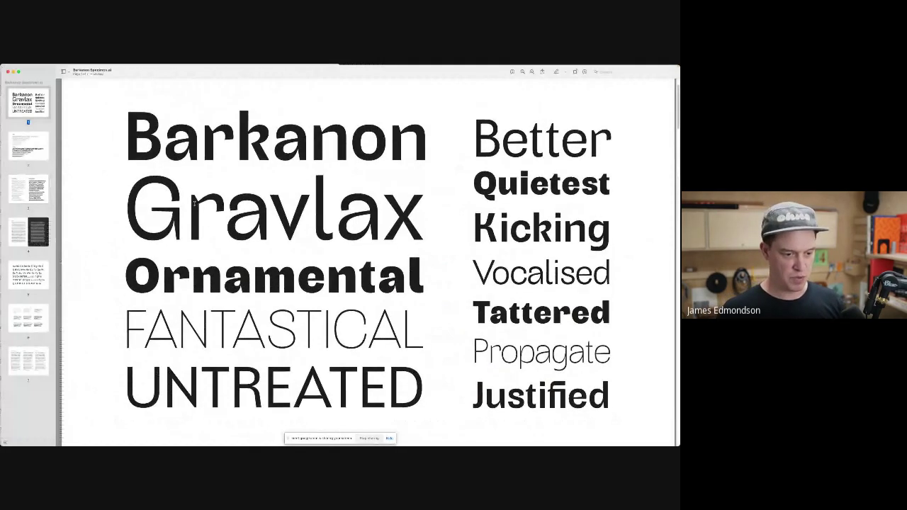
scroll(194, 203, "down", 3)
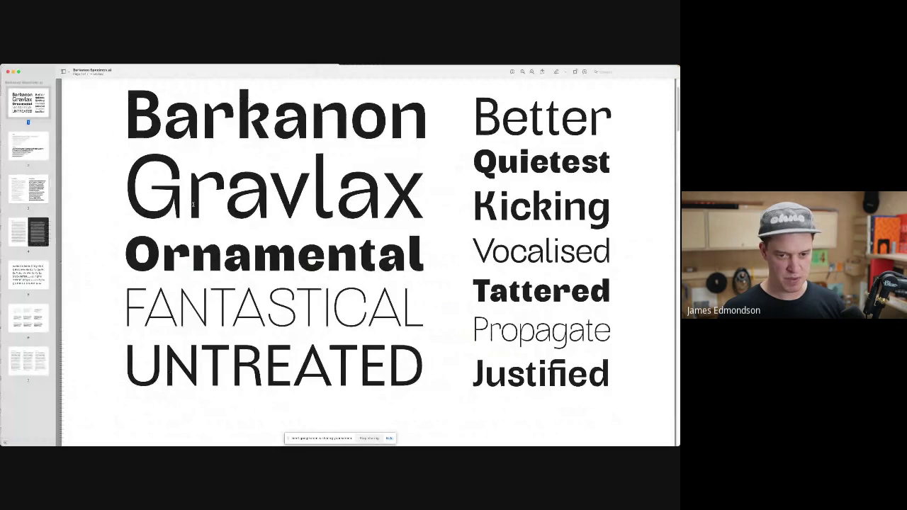
scroll(193, 203, "up", 2)
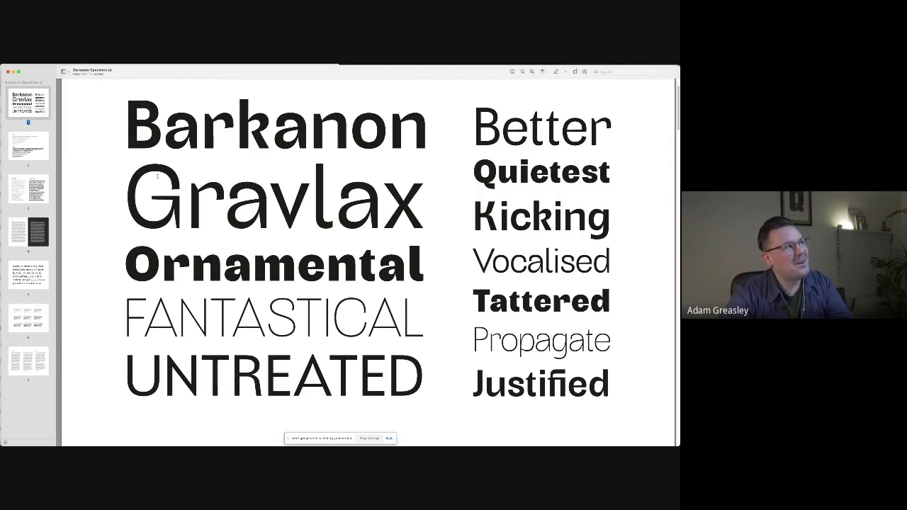
scroll(157, 175, "down", 2)
scroll(157, 176, "up", 2)
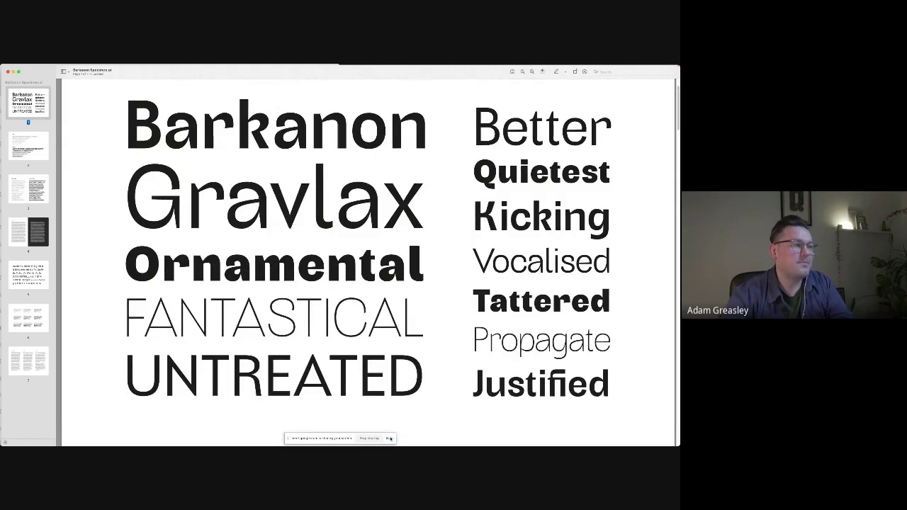
- Hide the screen-sharing notice and return to the Barkanon specimen in Preview
left_click(391, 439)
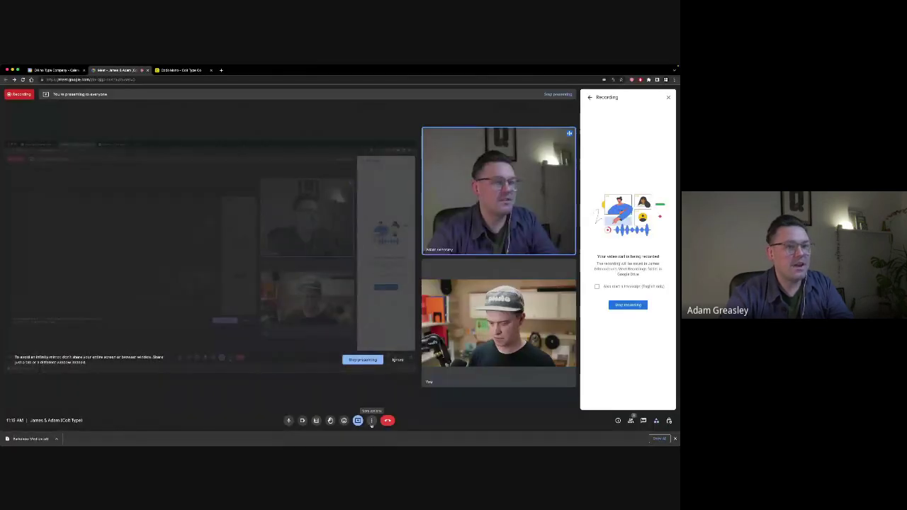
key("super+Tab")
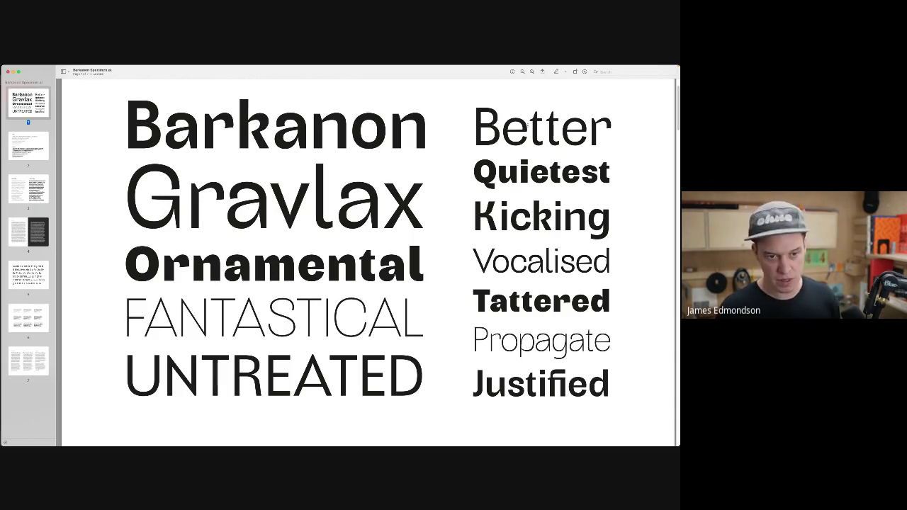
- Highlight in turn the e in "Better", the second a in "Barkanon", the c in "Kicking" and the S in "FANTASTICAL"
left_click_drag(530, 122, 502, 124)
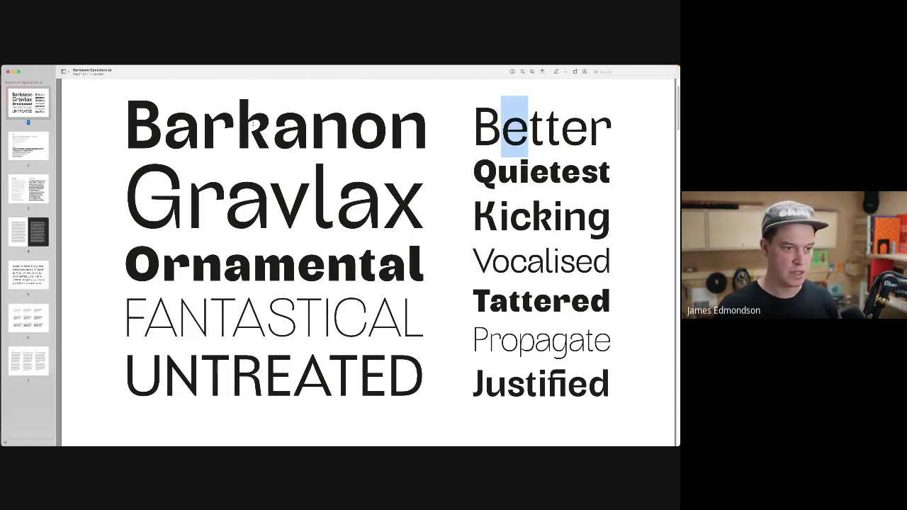
left_click_drag(310, 134, 273, 131)
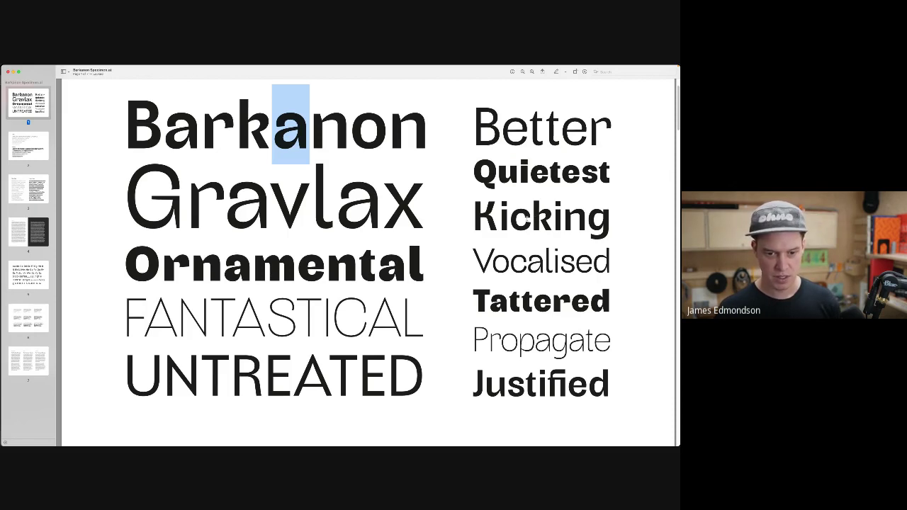
left_click_drag(526, 220, 513, 220)
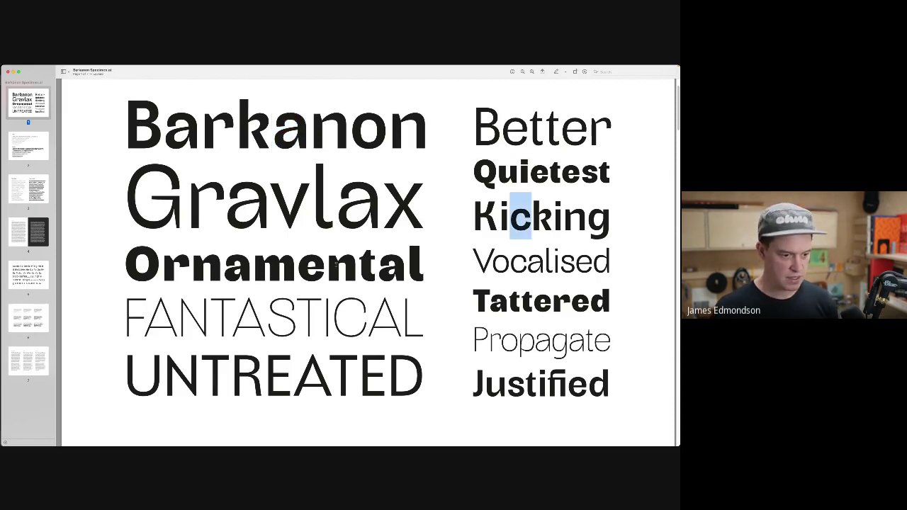
left_click_drag(267, 319, 296, 319)
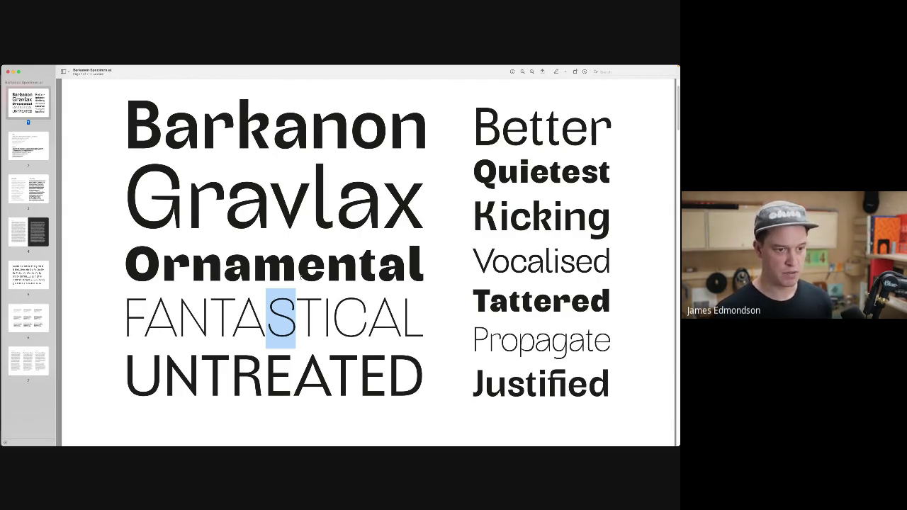
- Highlight the first n and the k in "Barkanon", followed by the N in "FANTASTICAL", to examine their joins
left_click_drag(350, 131, 322, 117)
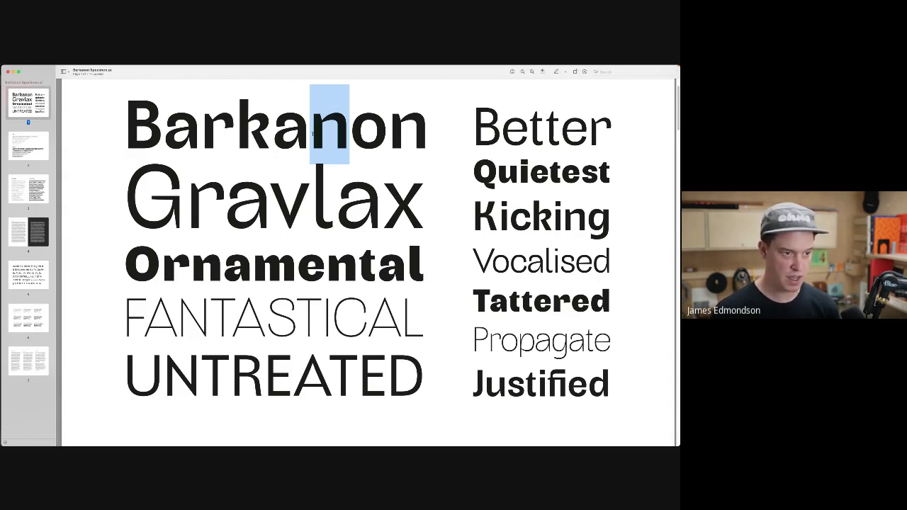
left_click_drag(272, 127, 240, 126)
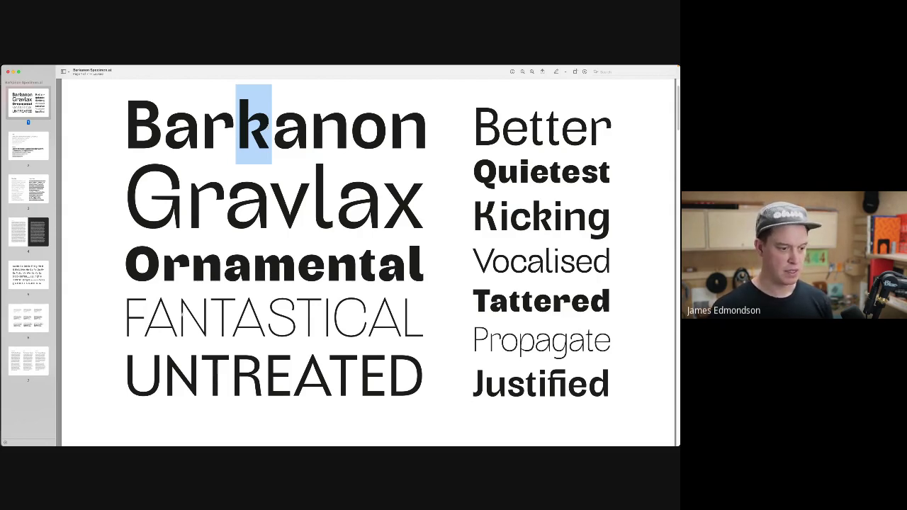
left_click_drag(177, 318, 146, 312)
left_click_drag(207, 312, 193, 327)
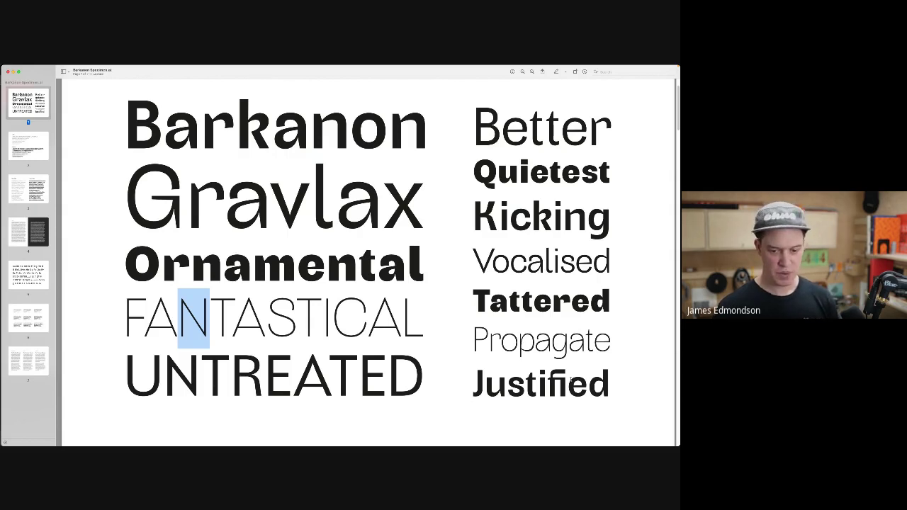
- Highlight the fi ligature and t in "Justified" and the g in "Propagate" and "Kicking", ending with nothing selected
left_click_drag(565, 384, 549, 387)
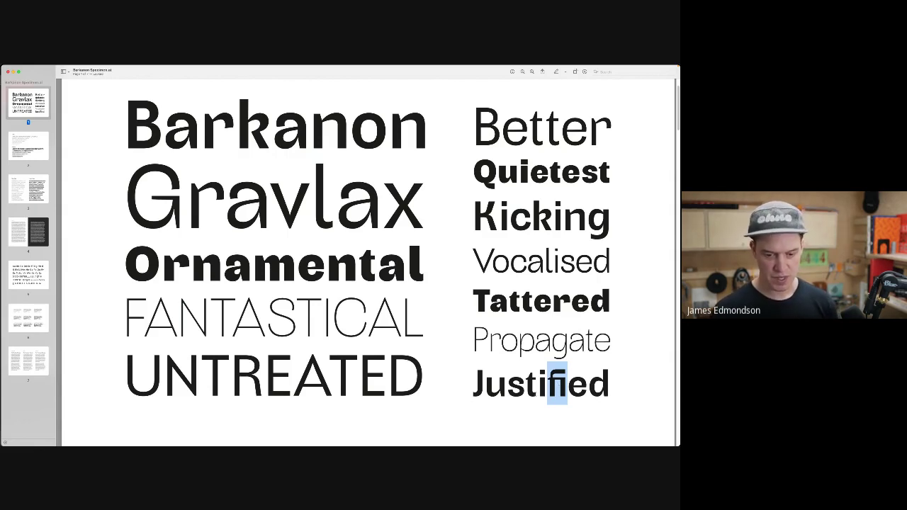
left_click_drag(537, 385, 525, 385)
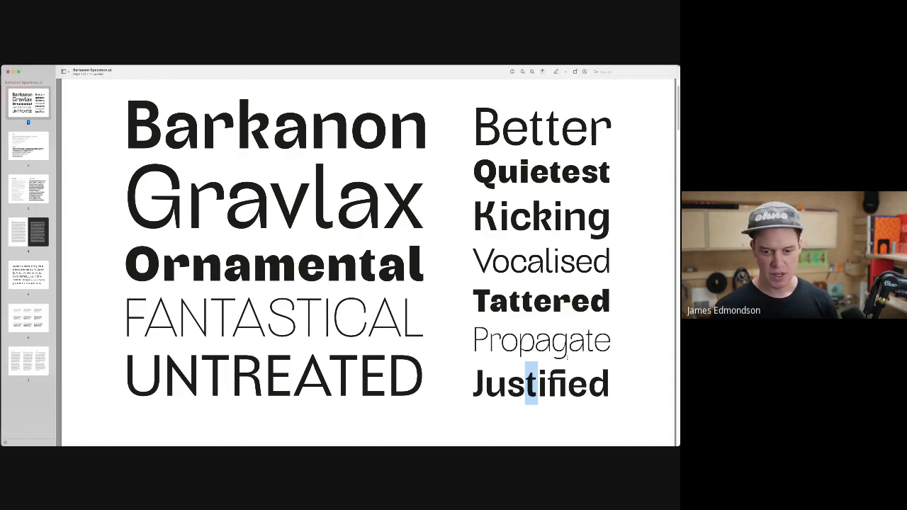
left_click_drag(567, 357, 553, 347)
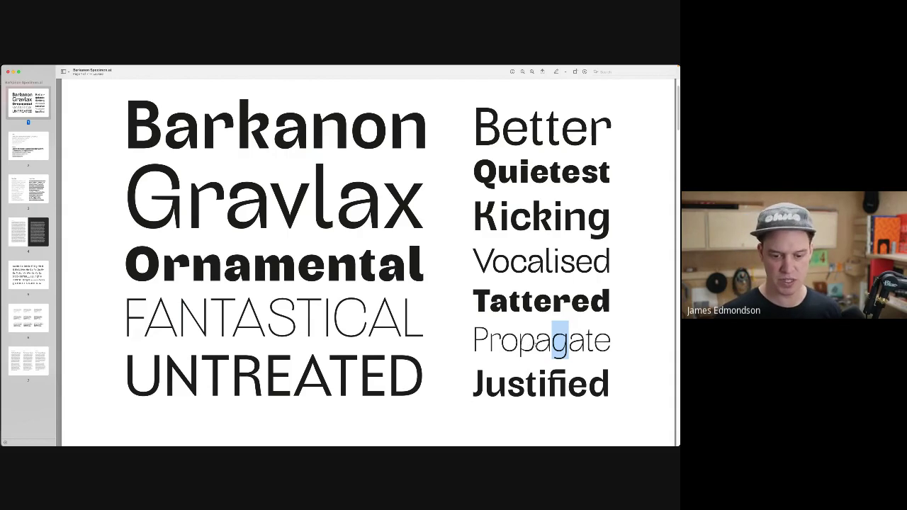
left_click_drag(536, 344, 559, 345)
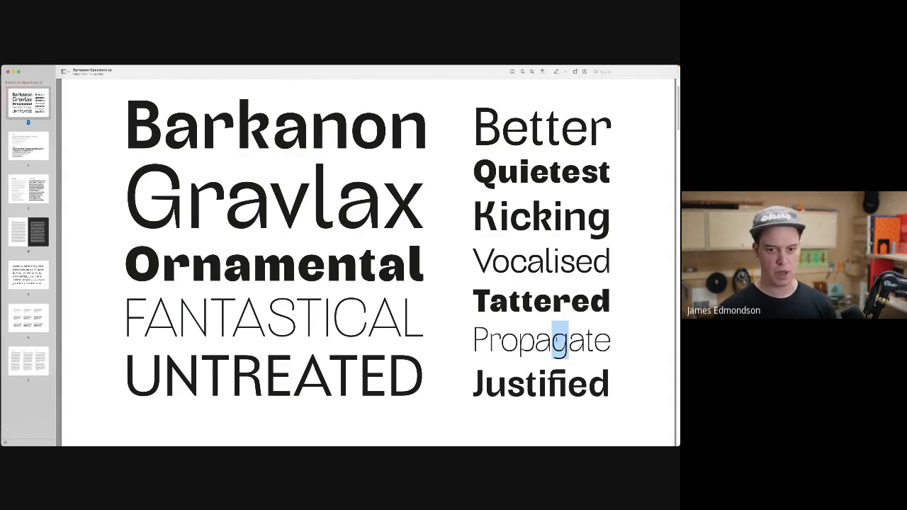
left_click_drag(611, 226, 590, 235)
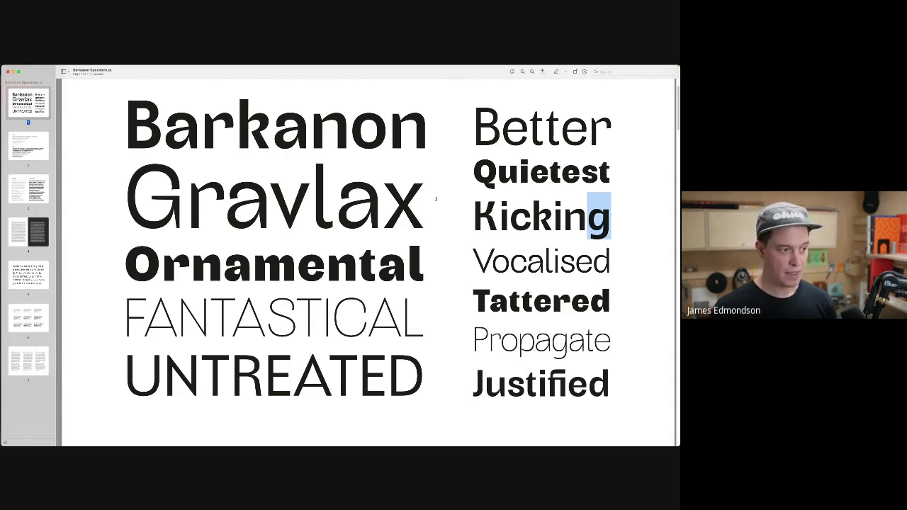
left_click(454, 205)
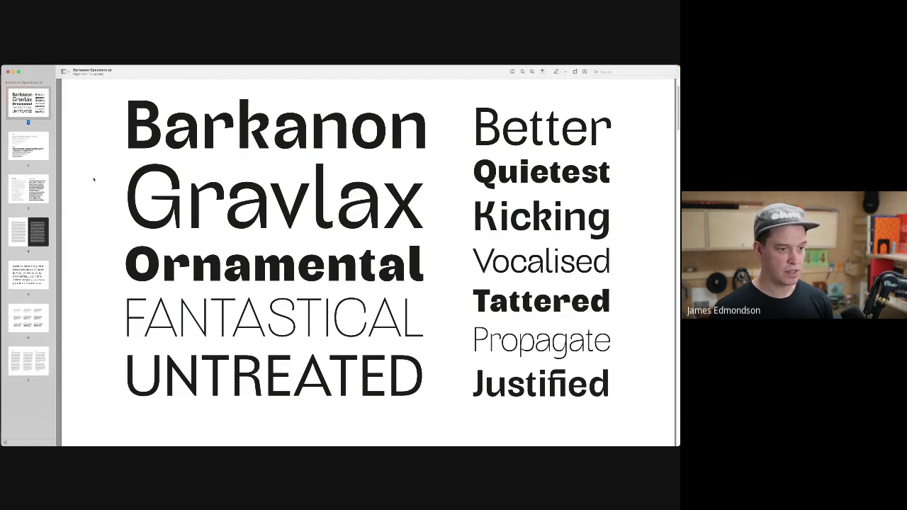
- Go to page 2 and examine the Thin and Heavy uppercase alphabets across their decreasing sizes
left_click(11, 144)
scroll(267, 215, "down", 1)
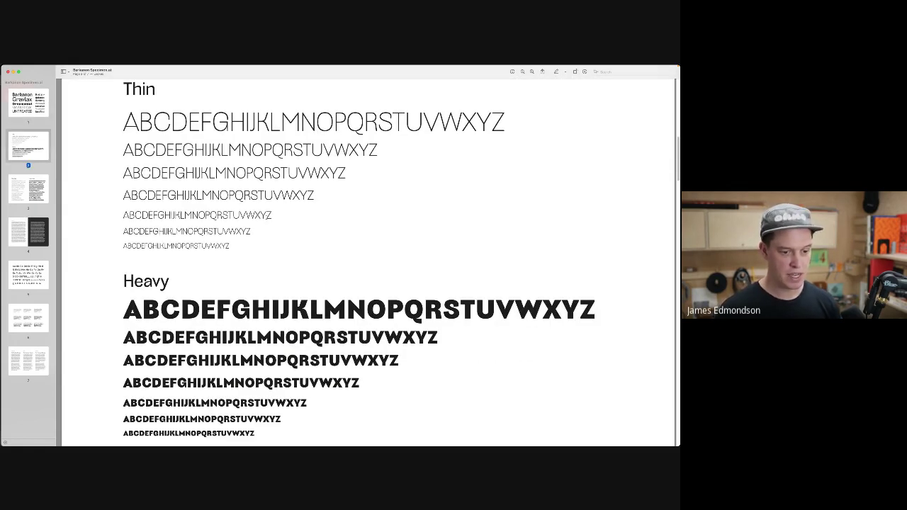
scroll(266, 218, "down", 1)
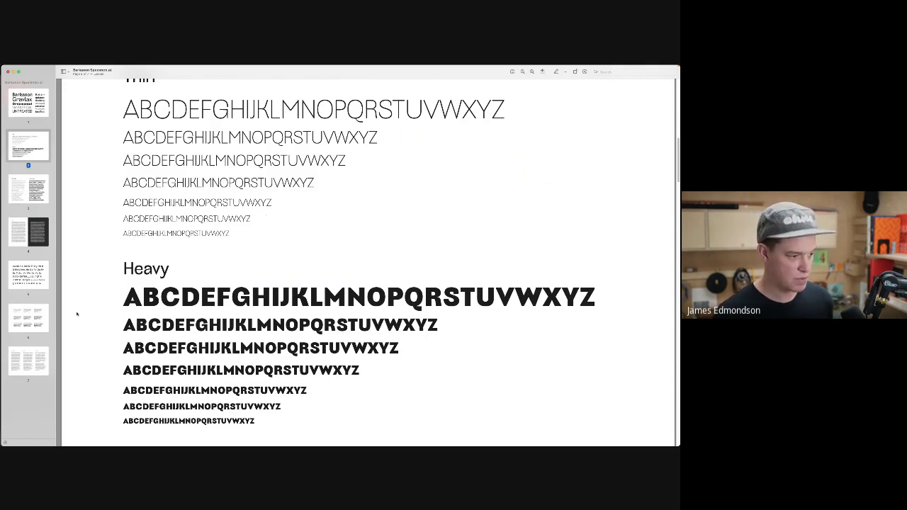
- Go to page 5 and examine the character set's figures and symbols, highlighting the ampersand and the pound sign
left_click(30, 274)
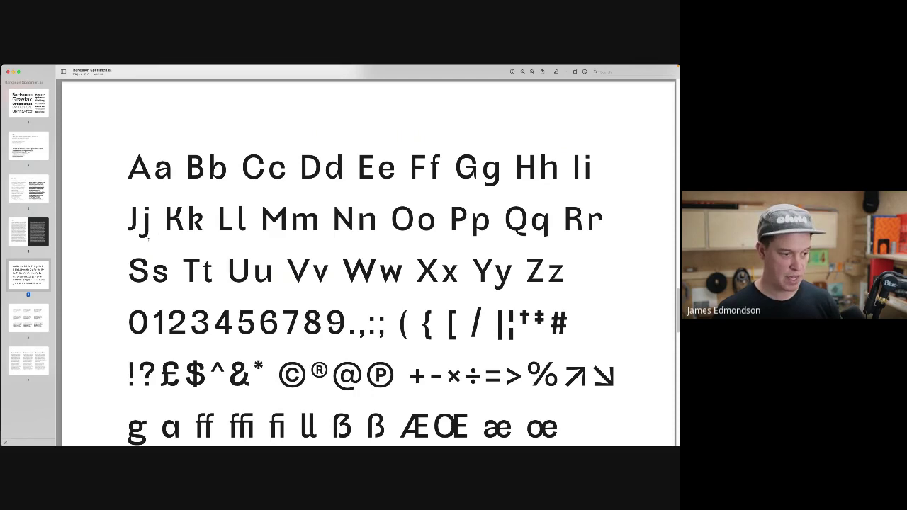
scroll(148, 240, "down", 2)
scroll(148, 240, "down", 1)
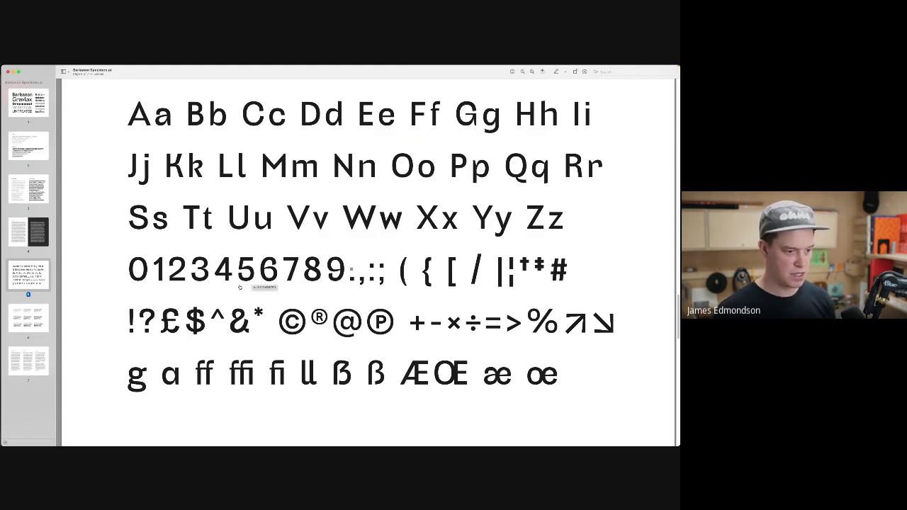
double_click(189, 267)
left_click(171, 277)
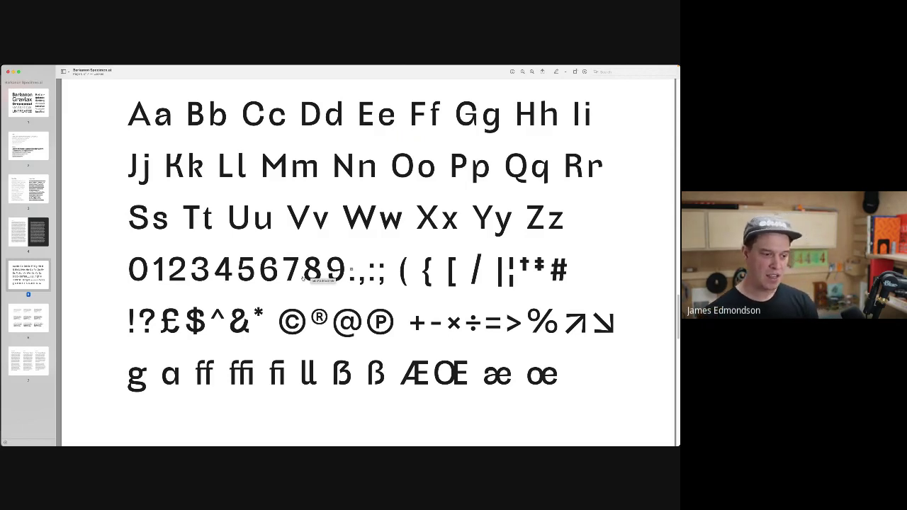
double_click(239, 325)
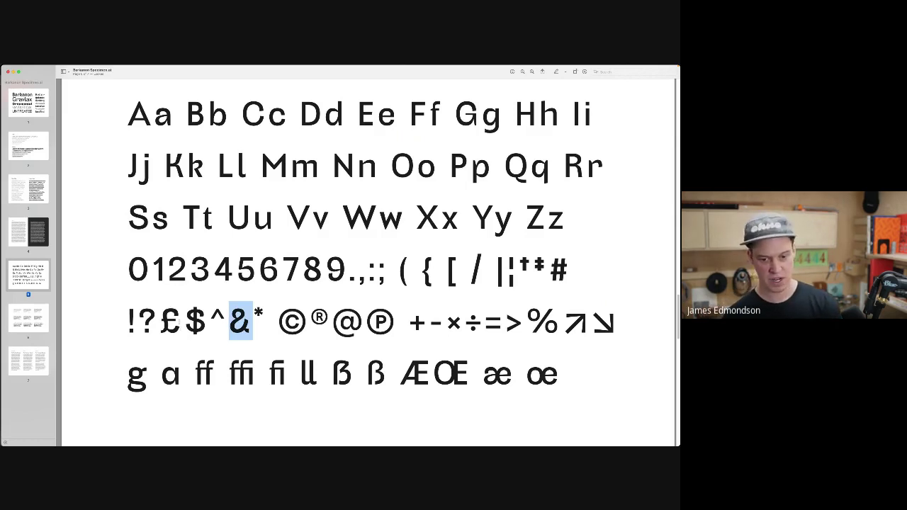
double_click(171, 323)
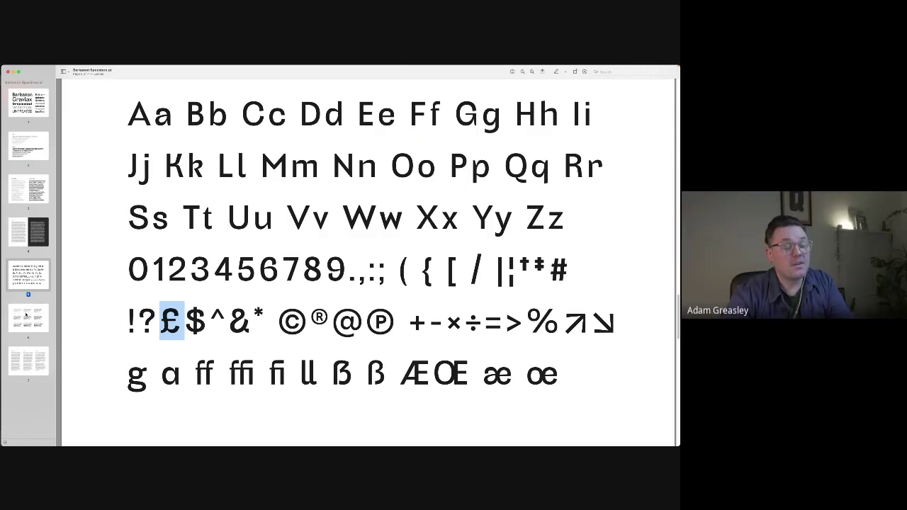
- Go to page 6 and magnify the centre character set in the grid of weights to examine its letterforms
left_click(27, 315)
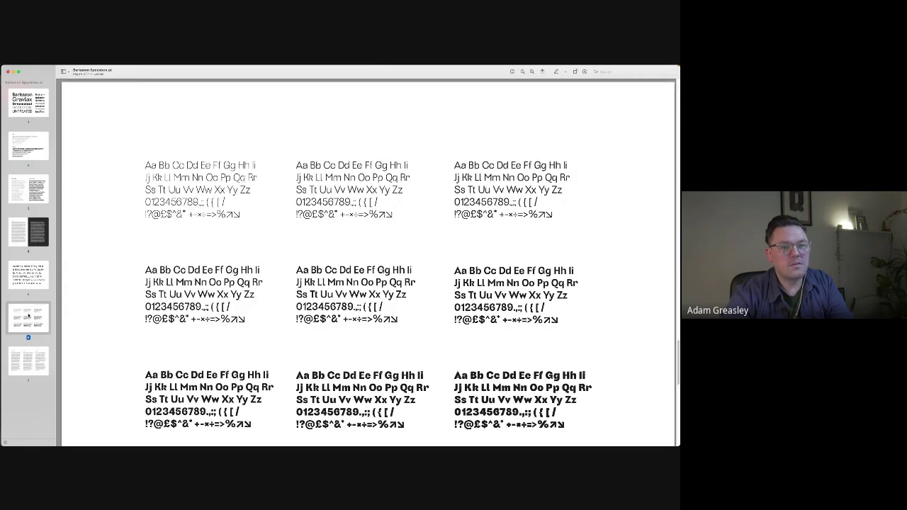
scroll(222, 304, "down", 2)
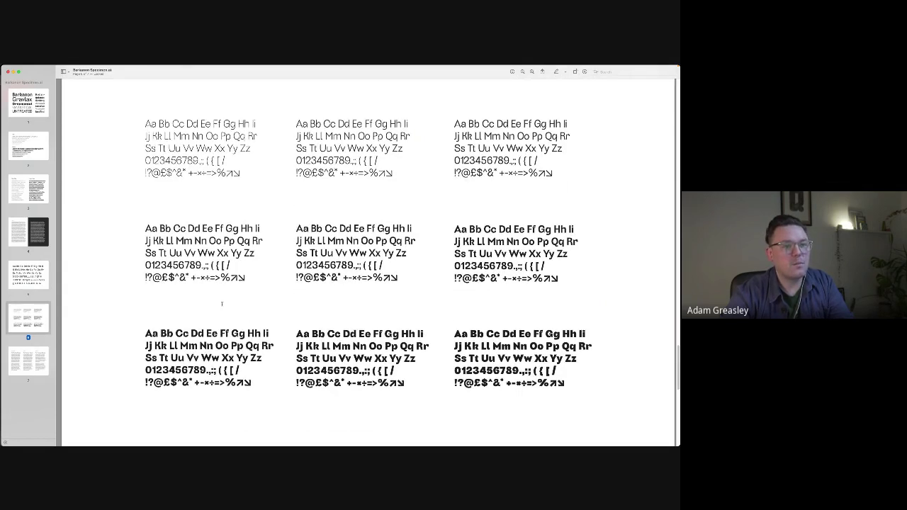
scroll(222, 303, "up", 3)
scroll(221, 303, "up", 2)
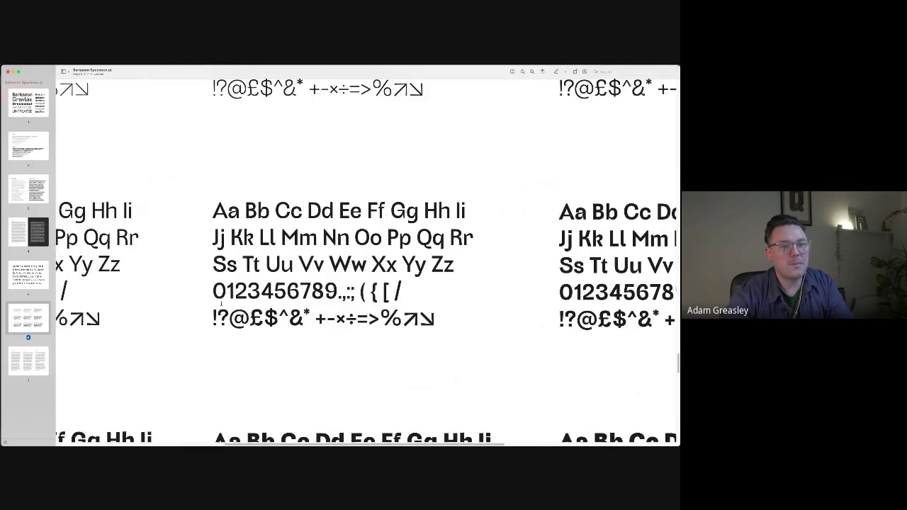
key("super+plus")
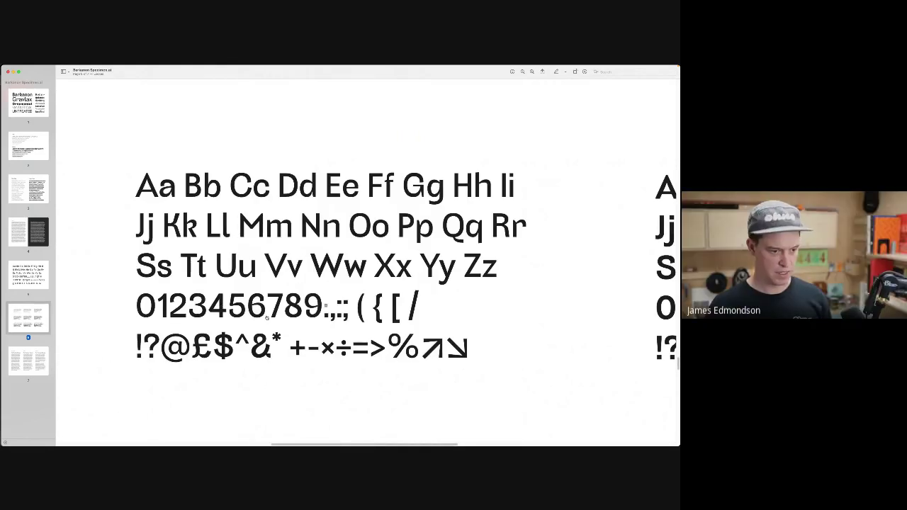
- Go to page 7 and reduce the magnification to compare "The Timeless Classic" text samples at different tracking settings
left_click(35, 355)
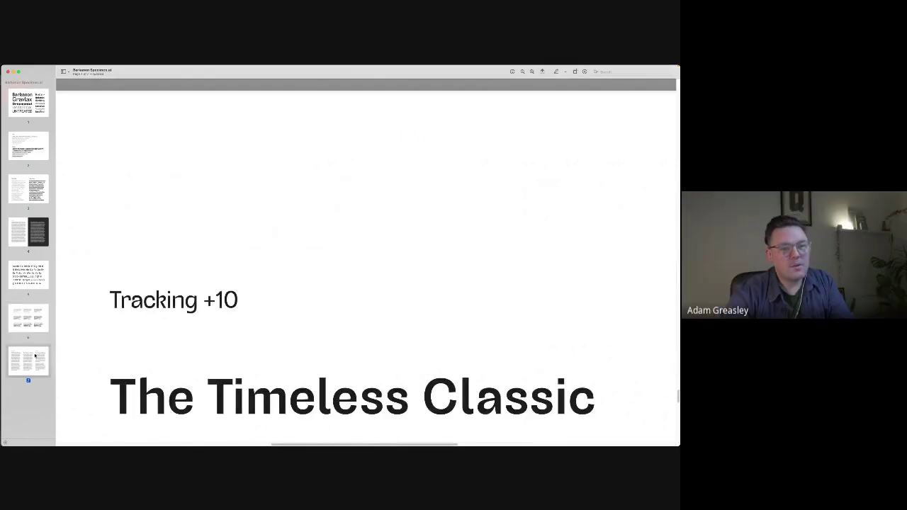
key("super+minus")
scroll(222, 279, "down", 3)
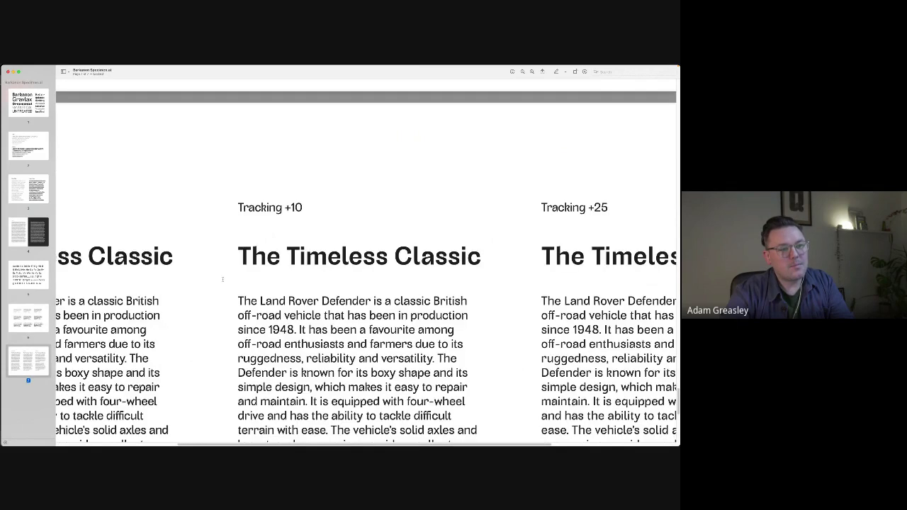
- Examine the Land Rover Defender paragraphs further down page 7 at the different tracking settings
scroll(223, 279, "down", 5)
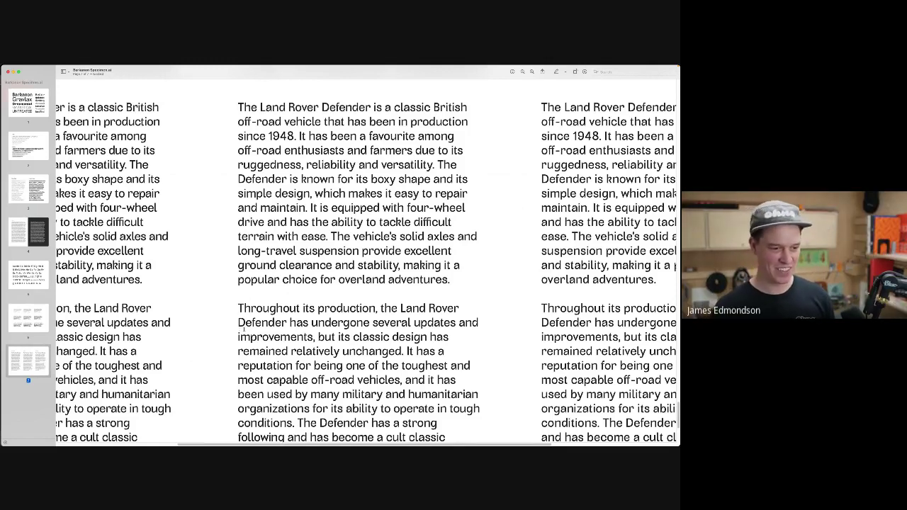
- Switch to RoboFont and show the capital A of Barkanon Medium in Space Center
key("super+Tab")
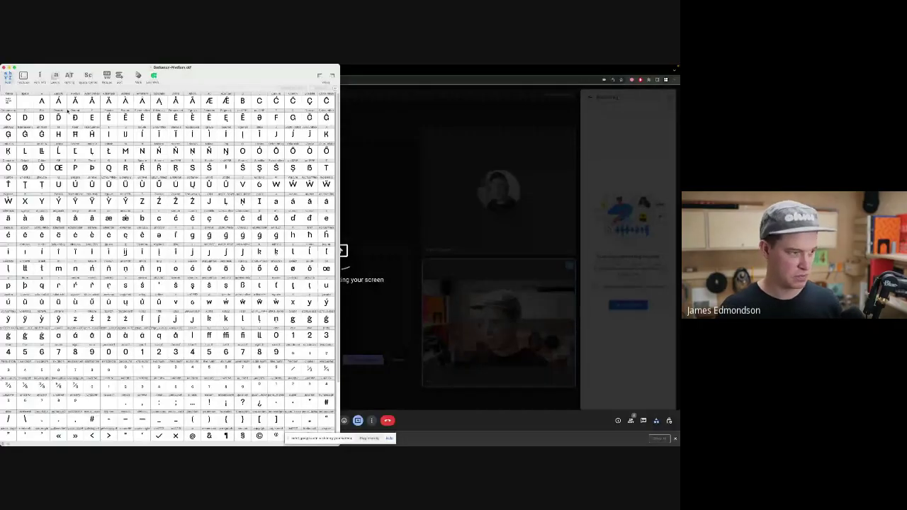
left_click(41, 100)
key("super+j")
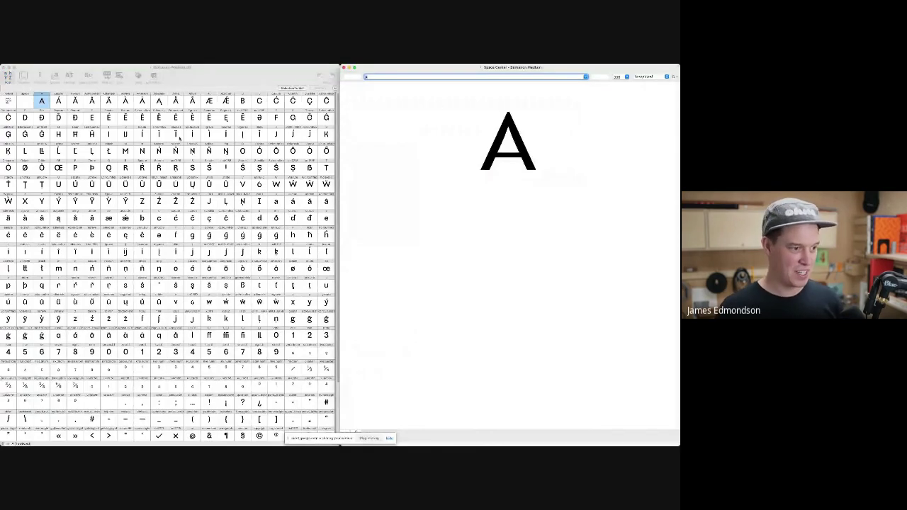
left_click(126, 175)
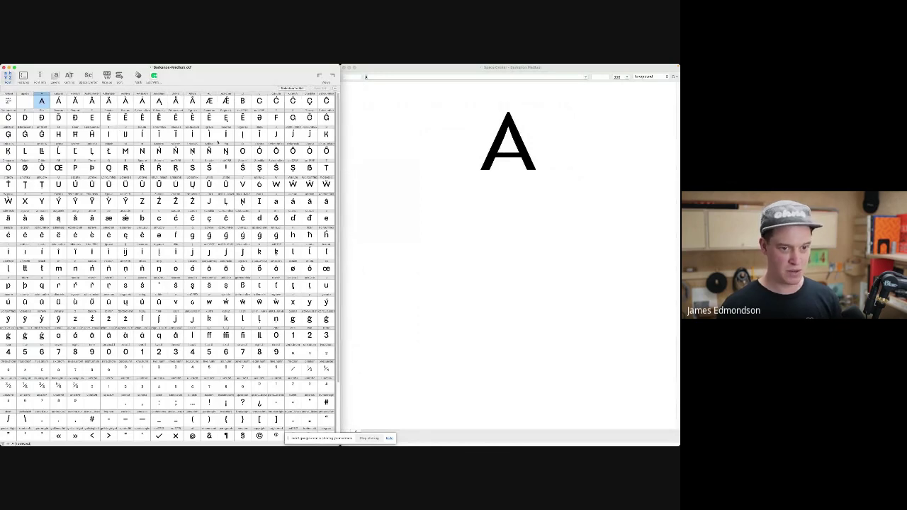
left_click(397, 149)
left_click(115, 111)
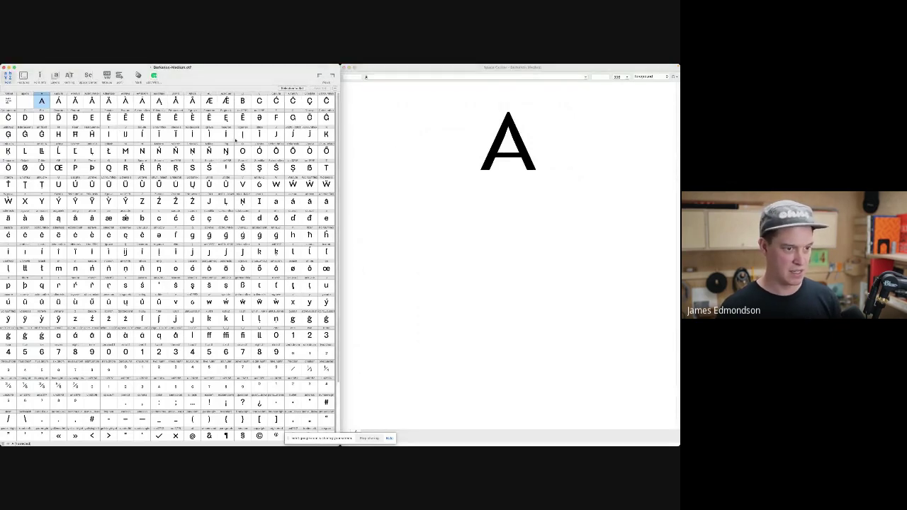
- Open the capital A in the glyph editor and preview its filled shape
double_click(42, 104)
key("space")
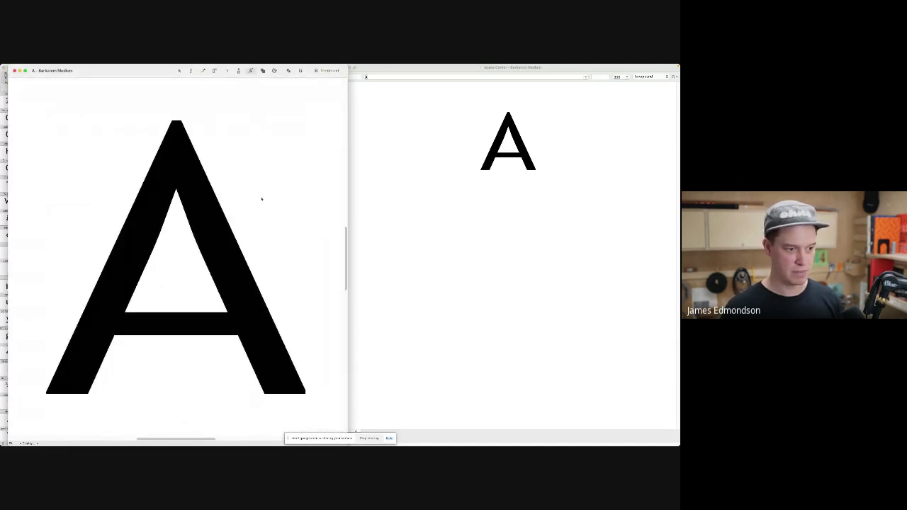
scroll(261, 199, "down", 3)
key("space")
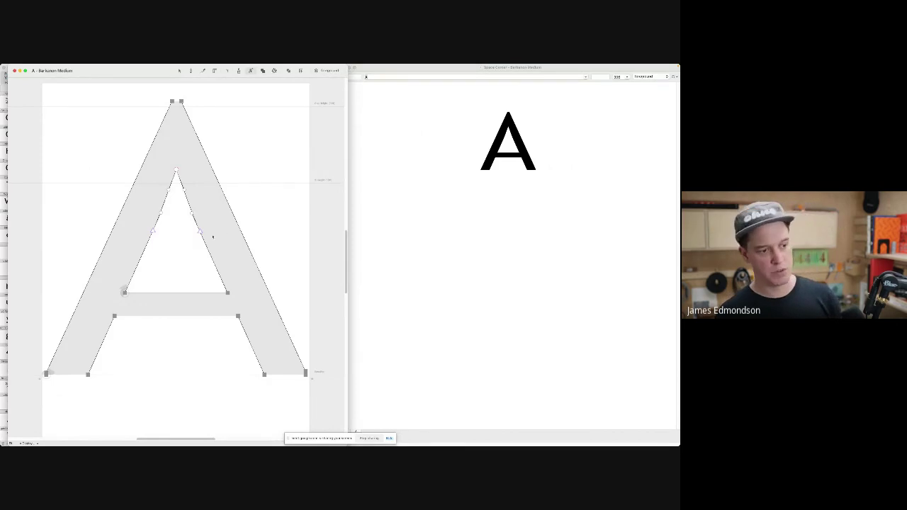
- Split the apex point of the A's inner counter into two overlapping corner points and preview the glyph
left_click_drag(204, 212, 152, 165)
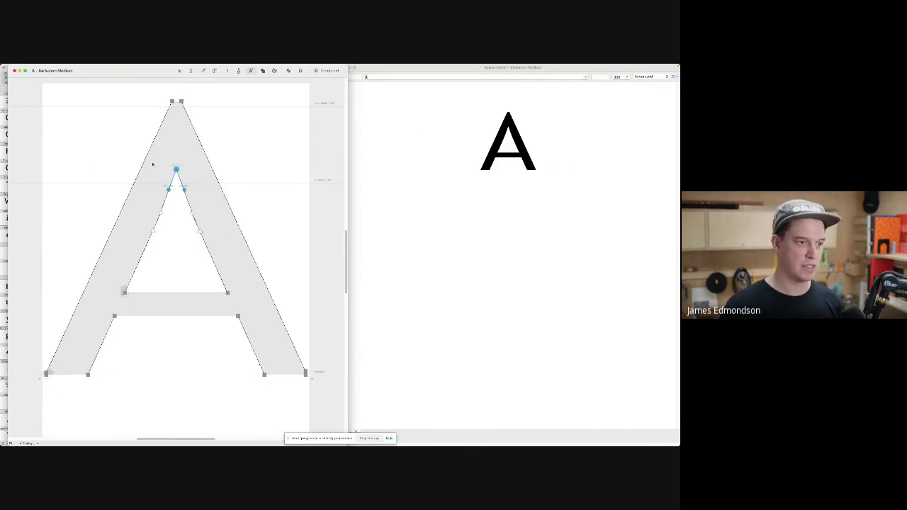
left_click(300, 71)
key("space")
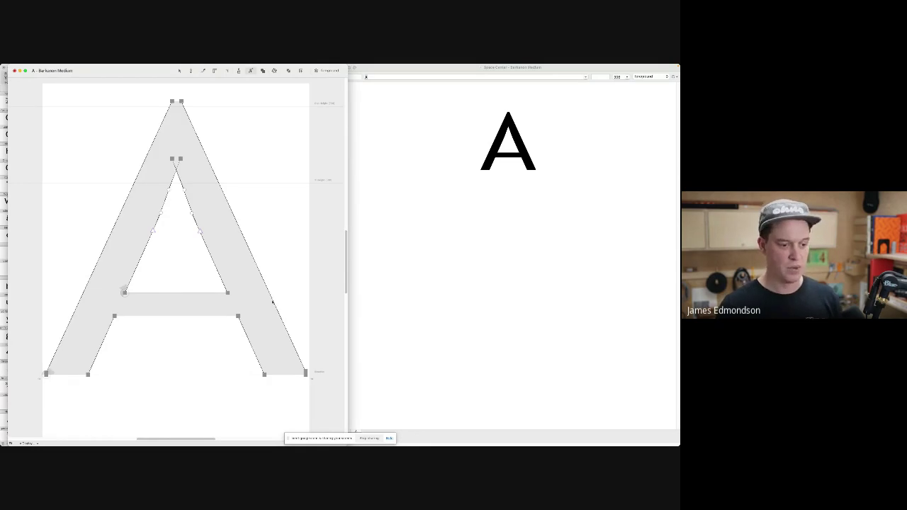
- Add overlaps at the four crossbar corners of the A and delete the extra point at the crossbar's right junction
left_click_drag(260, 325, 102, 276)
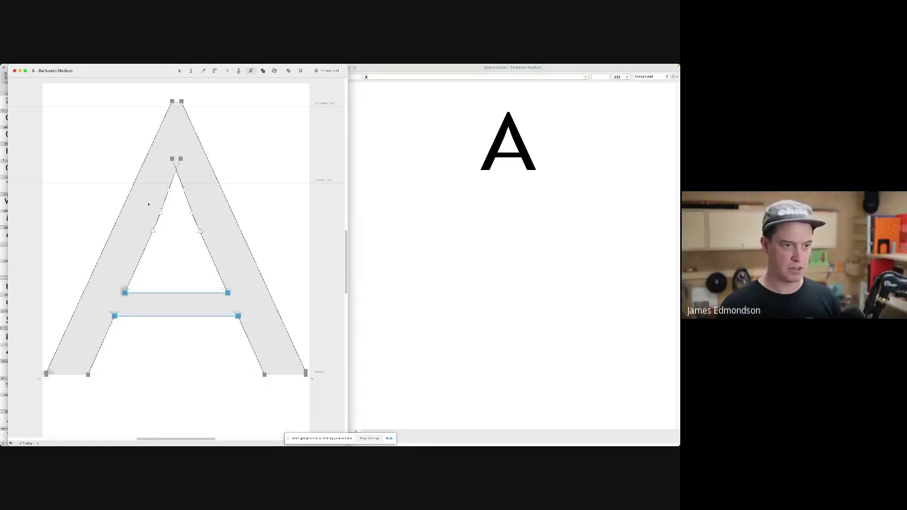
left_click(301, 71)
left_click_drag(254, 320, 226, 289)
double_click(239, 285)
left_click_drag(260, 319, 235, 284)
key("BackSpace")
left_click(233, 305)
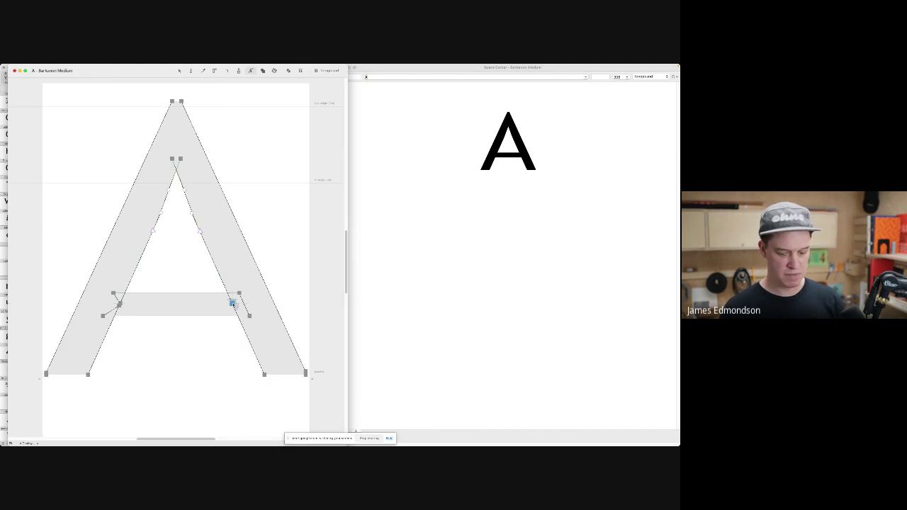
key("BackSpace")
- Remove the extra point at the crossbar's left junction so the A's crossbar is a separate contour, and preview the filled glyph
left_click_drag(137, 330, 86, 286)
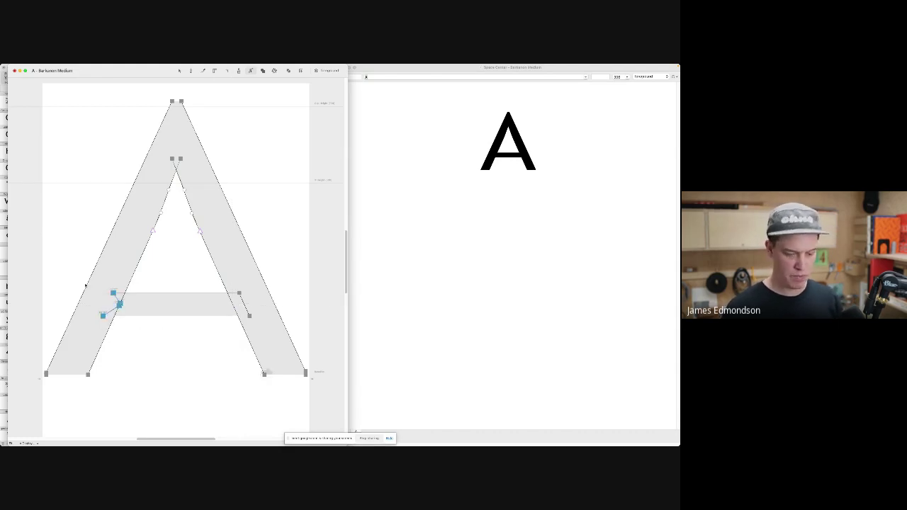
left_click(85, 285)
double_click(104, 316)
left_click(127, 324)
left_click(120, 303)
key("space")
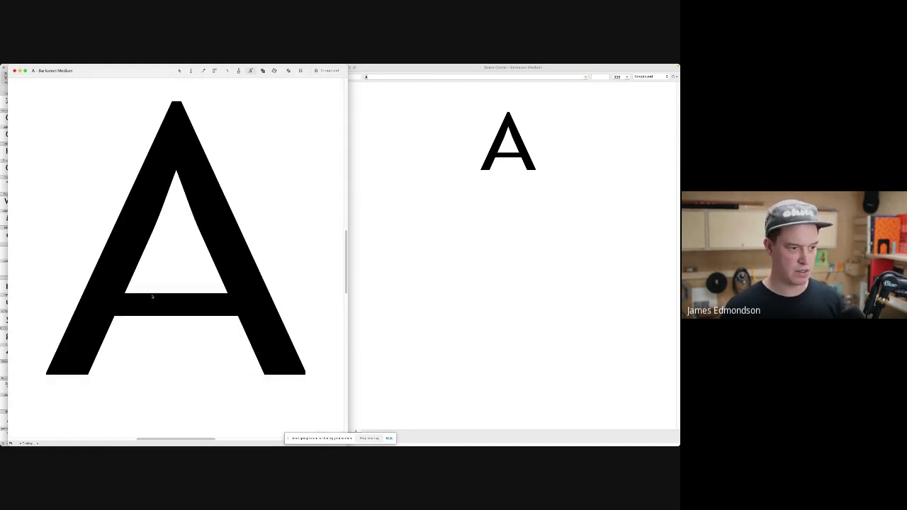
key("grave")
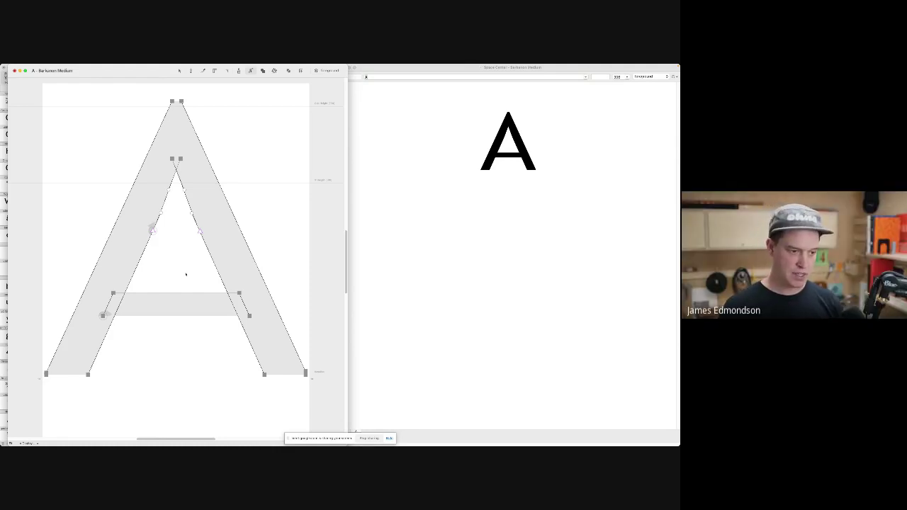
- Go to the capital E and preview its filled shape
type("jE")
key("Return")
key("grave")
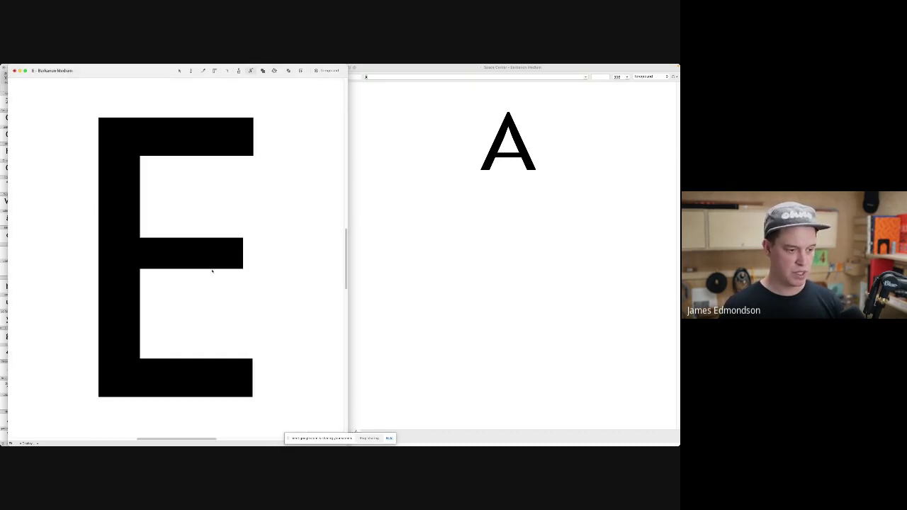
- Go to the capital O and measure its stroke thicknesses vertically and horizontally through the centre
type("j")
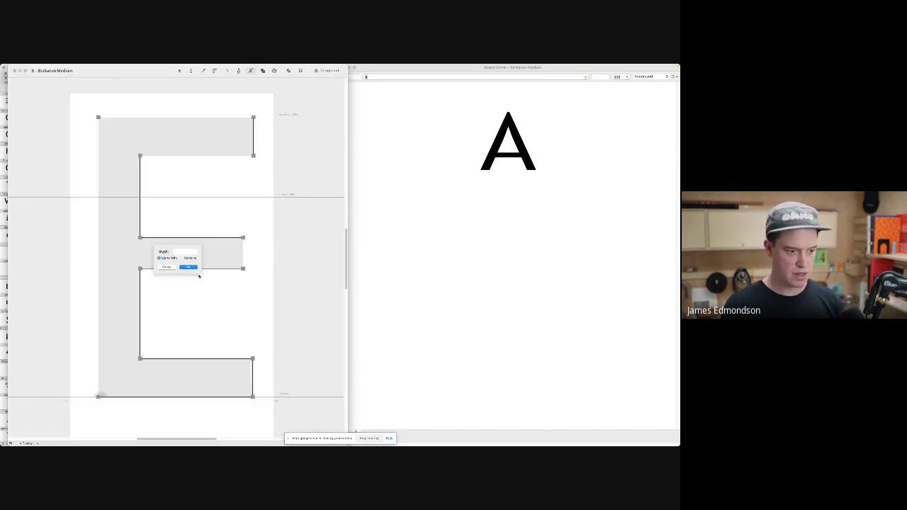
type("O")
key("Return")
key("space")
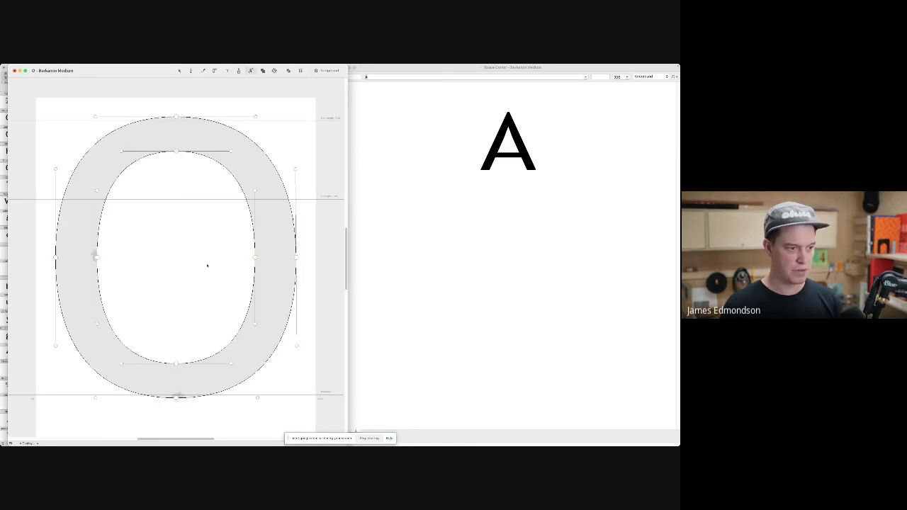
key("r")
left_click_drag(174, 102, 169, 426)
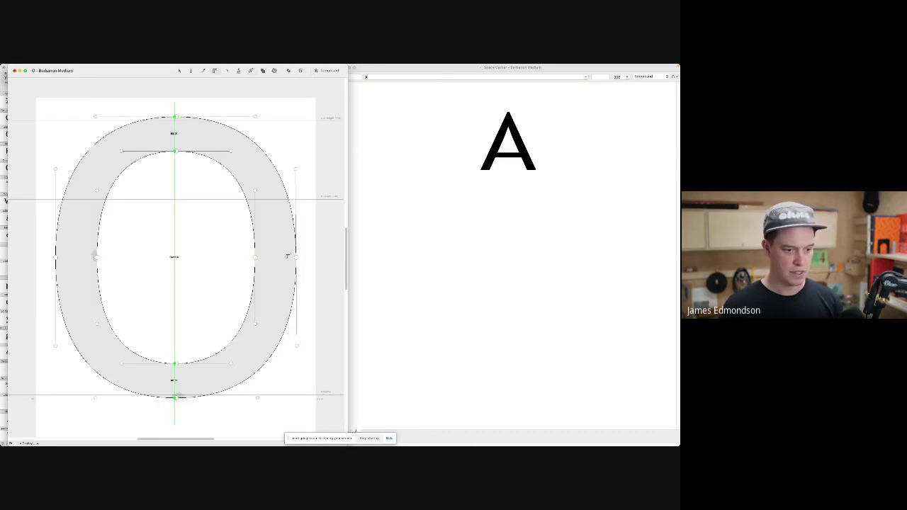
left_click_drag(287, 257, 9, 258)
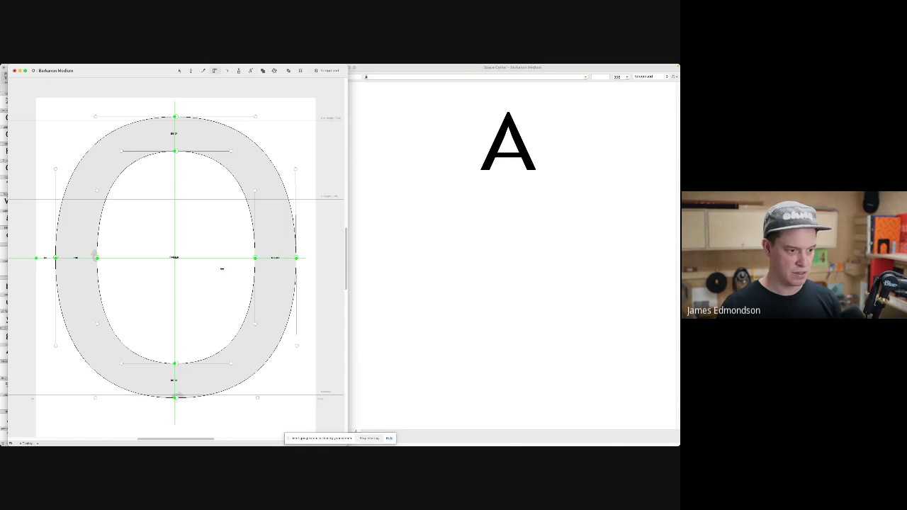
- Go to the capital Z and the capital N in turn and preview each glyph's filled shape
type("j")
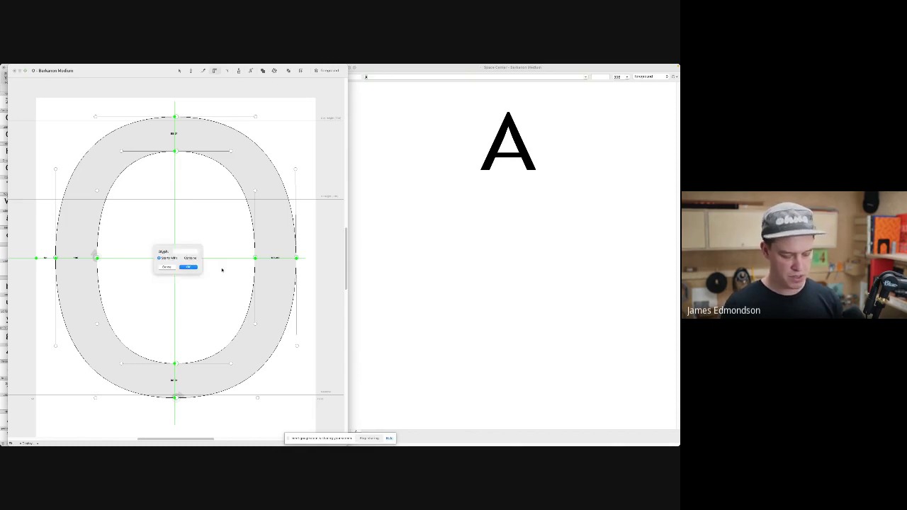
type("Z")
key("Return")
key("grave")
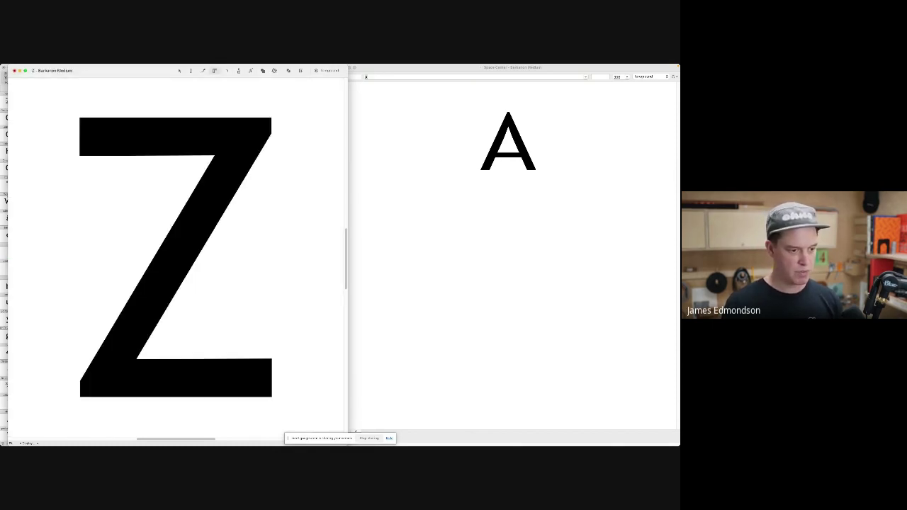
type("jN")
key("Return")
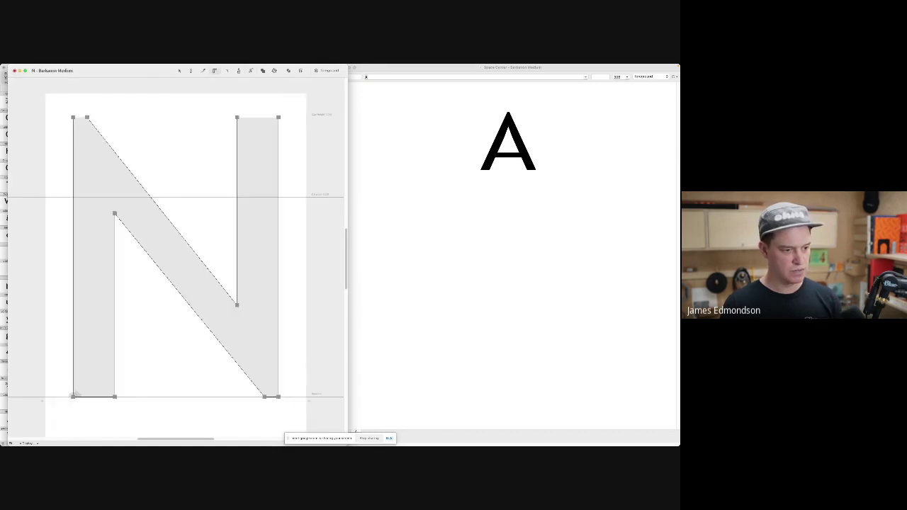
key("space")
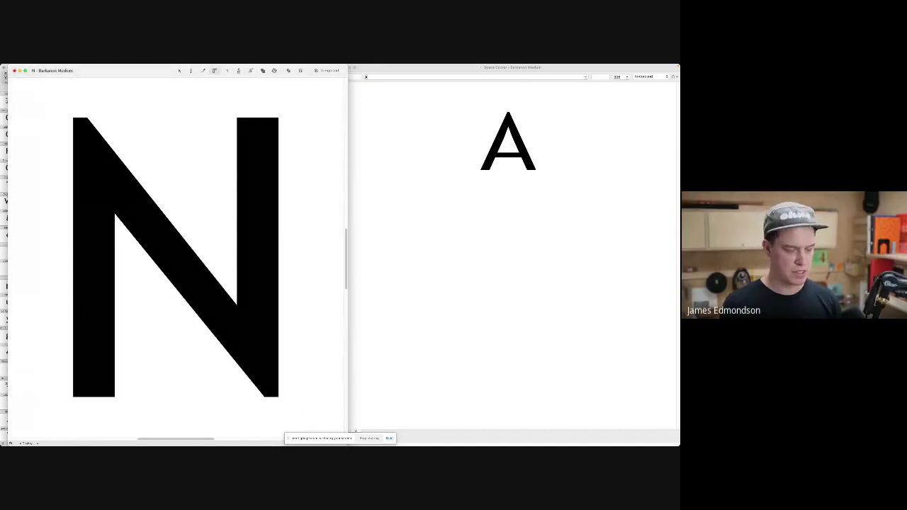
key("space")
- Return to the capital E and measure the thickness of its three arms and its stem
type("j")
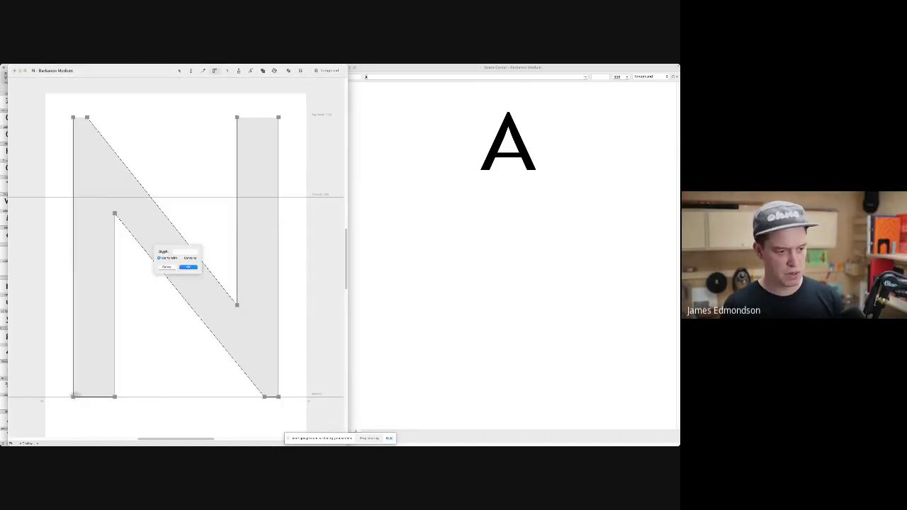
type("E")
key("Return")
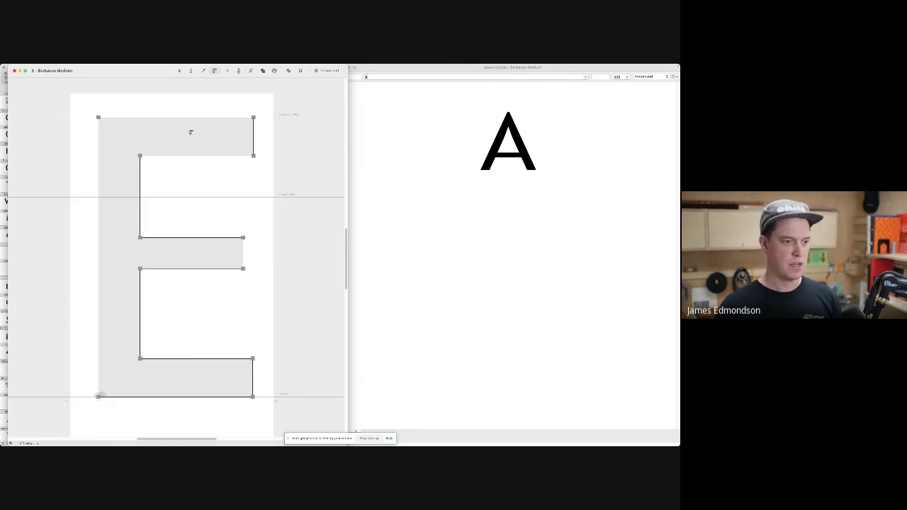
left_click_drag(200, 101, 199, 413)
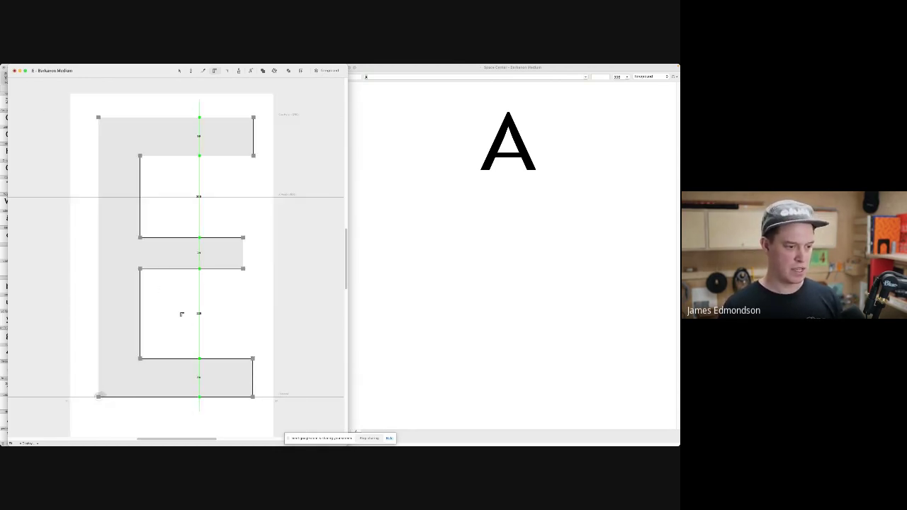
left_click_drag(181, 314, 59, 295)
left_click_drag(85, 211, 215, 220)
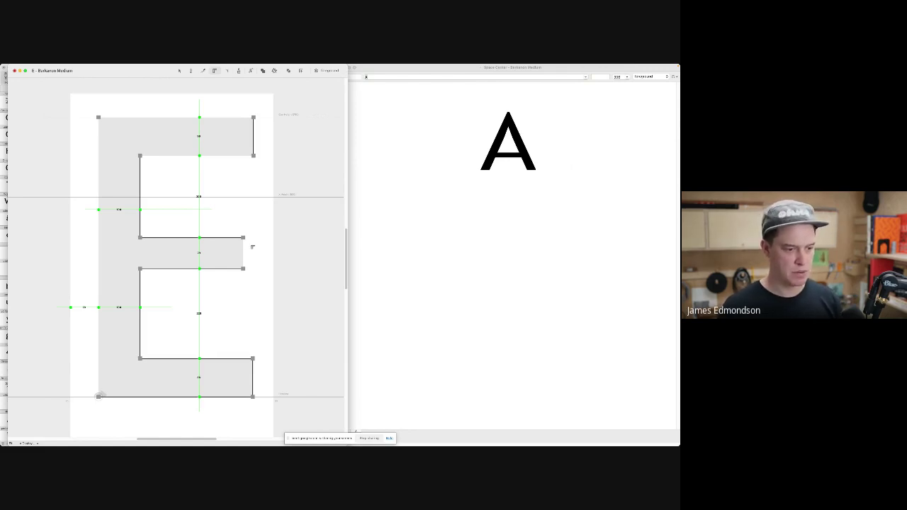
- Thicken the E's middle arm evenly above and below its centre by transforming its four points, checking the filled preview
key("super+1")
left_click_drag(257, 248, 118, 225)
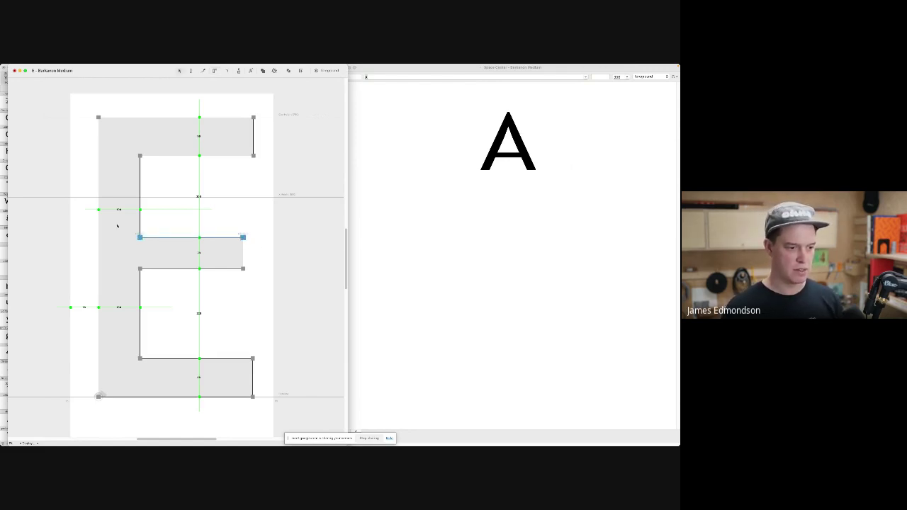
left_click_drag(257, 275, 122, 227)
key("super+t")
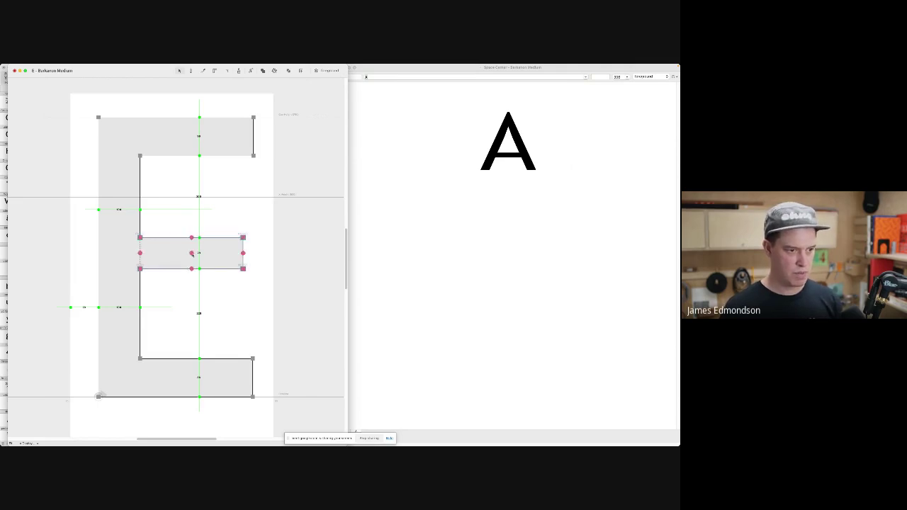
left_click_drag(192, 253, 192, 247)
key("grave")
key("grave")
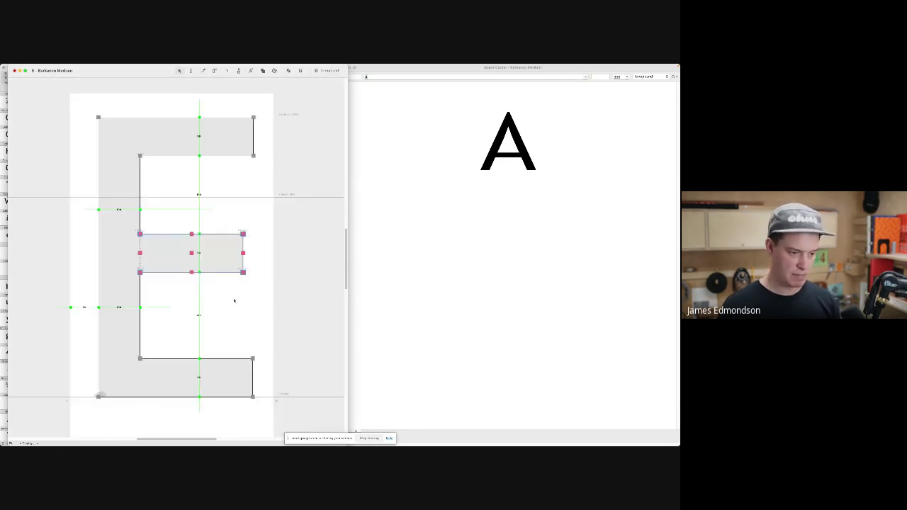
left_click(235, 300)
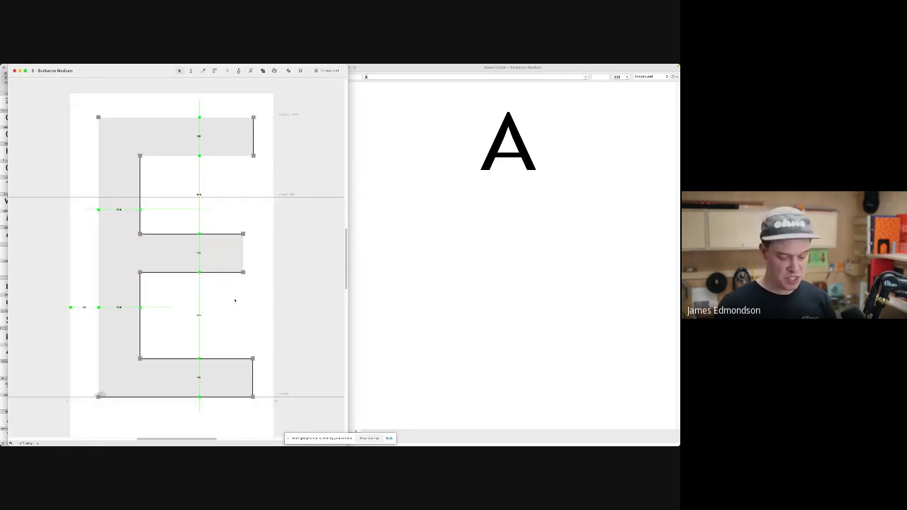
- Go to the capital A and thicken its crossbar evenly above and below its centre by transforming the crossbar contour
key("super+j")
type("A")
key("Return")
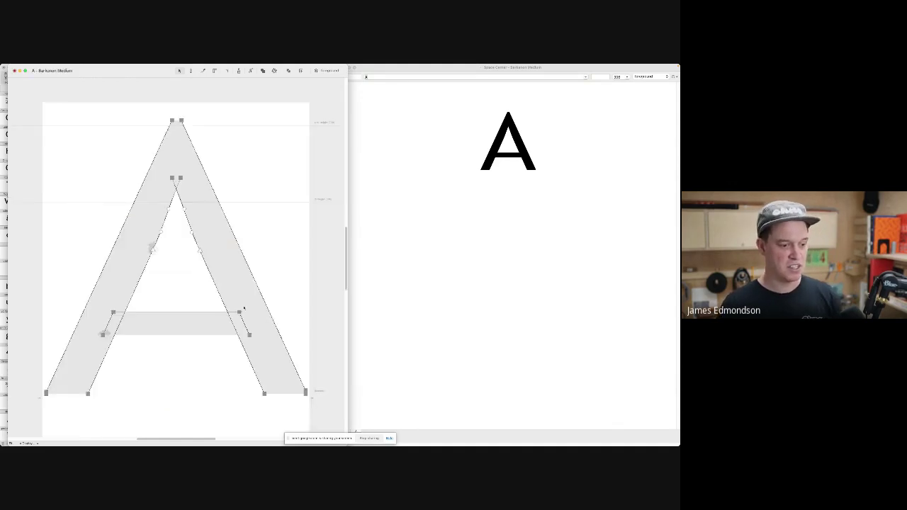
double_click(164, 332)
key("super+t")
left_click_drag(176, 313, 174, 305)
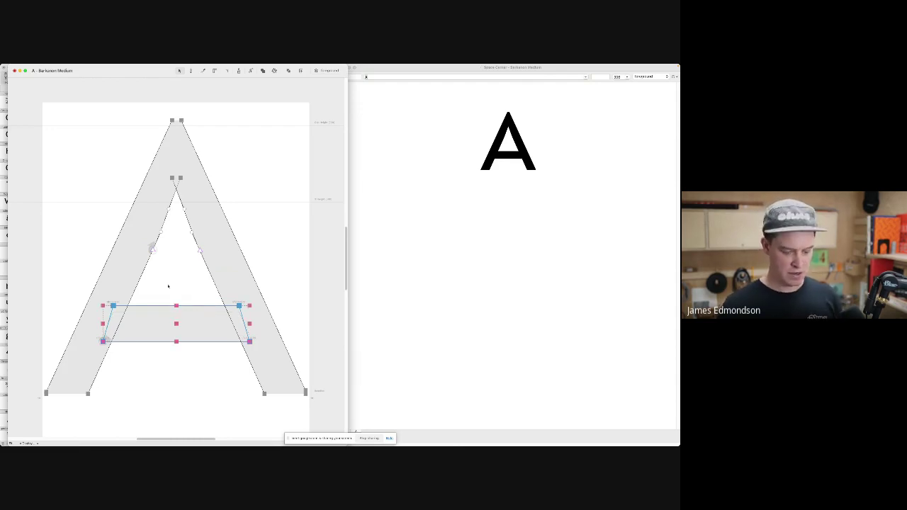
left_click(168, 286)
- Open the lowercase n and show it in Space Center among the H, O, o, 1 and 0 spacing strings
type("jn")
key("Return")
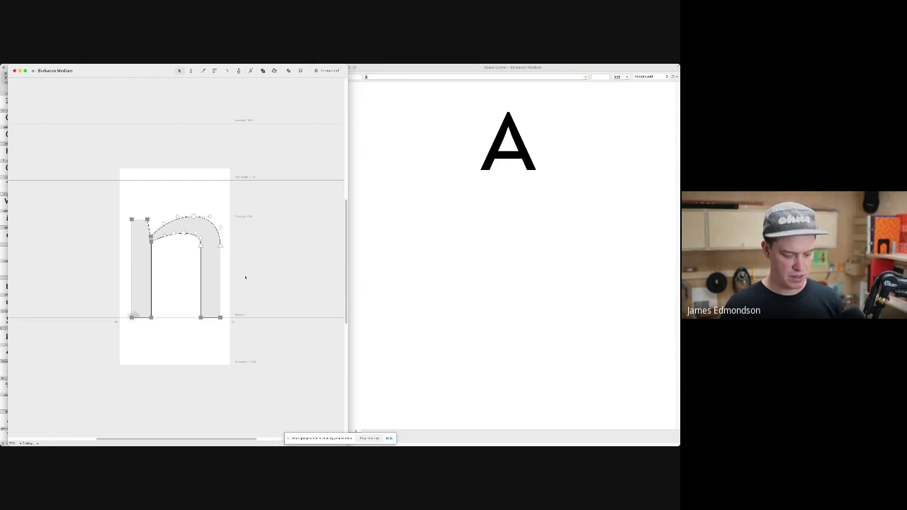
key("alt+super+s")
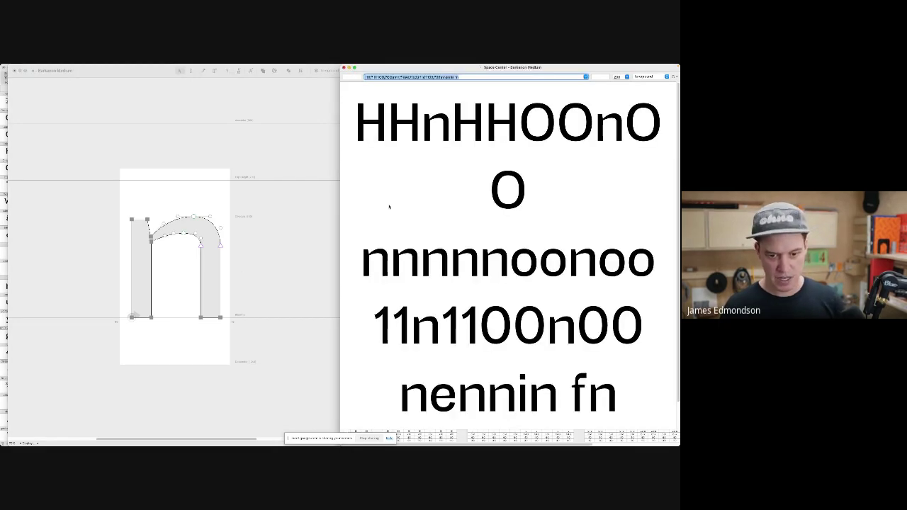
- Replace the Space Center text with a long run of lowercase n's followed by a run of lowercase o's
left_click(409, 226)
triple_click(406, 77)
type("nnnnnnnnn")
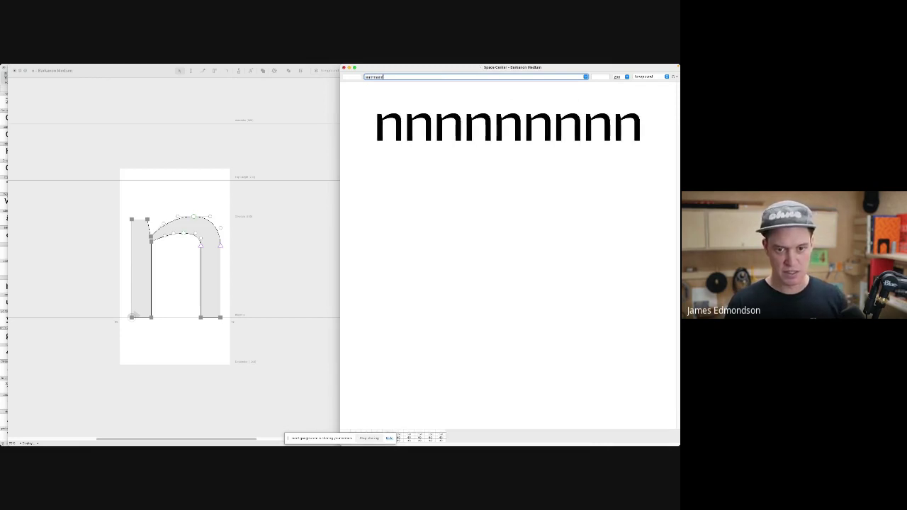
type("nnnooooooooooo")
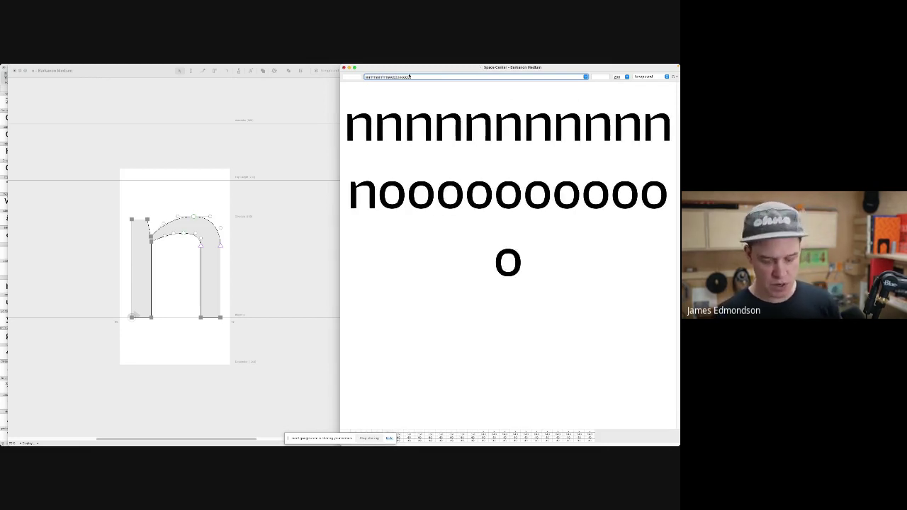
key("BackSpace")
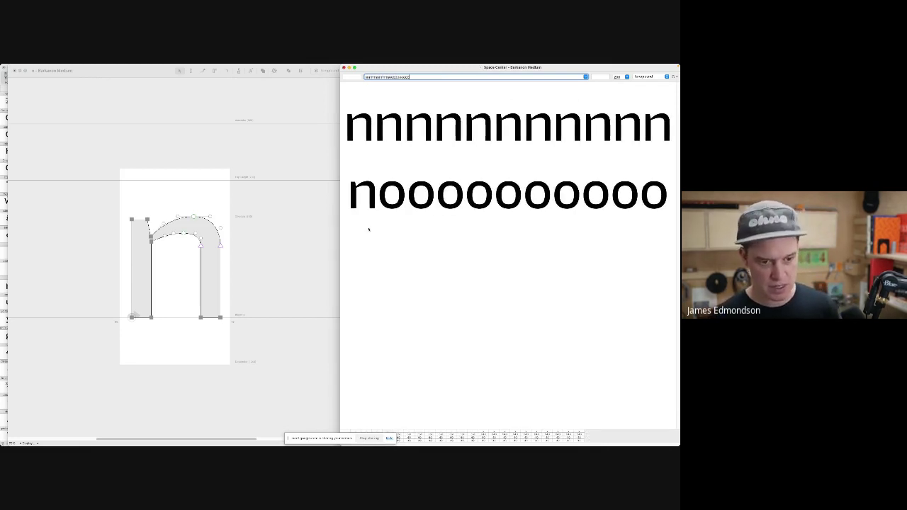
- Narrow the n by shifting its arch and second stem toward the first stem, and set its right sidebearing to 55
left_click(291, 245)
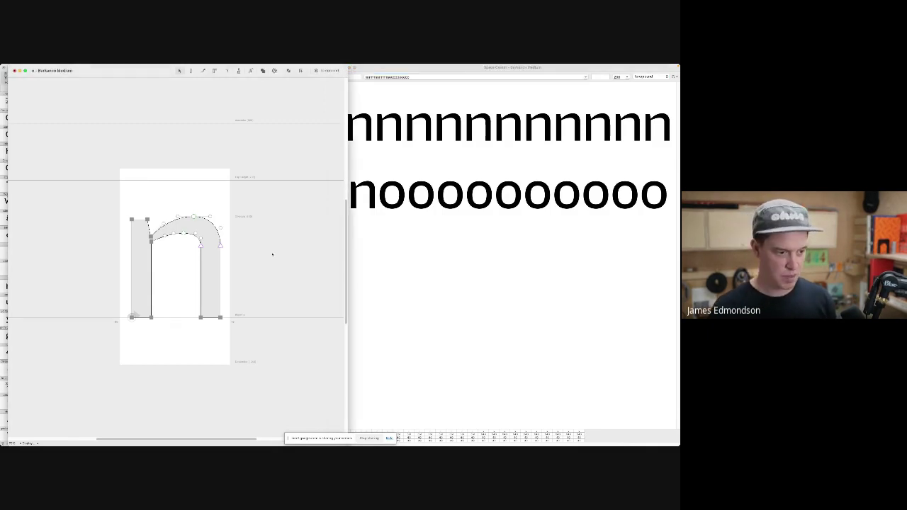
left_click_drag(250, 335, 163, 203)
key("shift+Left")
key("shift+Left")
key("shift+Left")
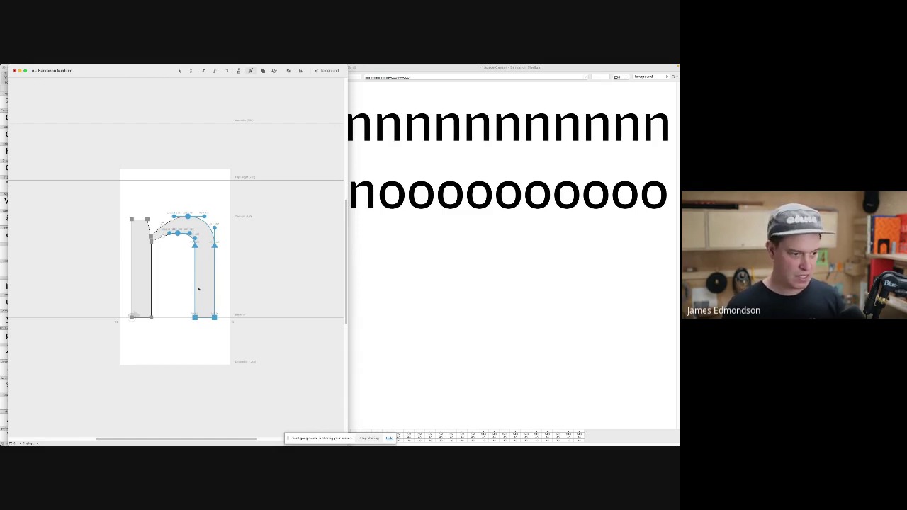
key("grave")
left_click(181, 240)
scroll(181, 238, "up", 3)
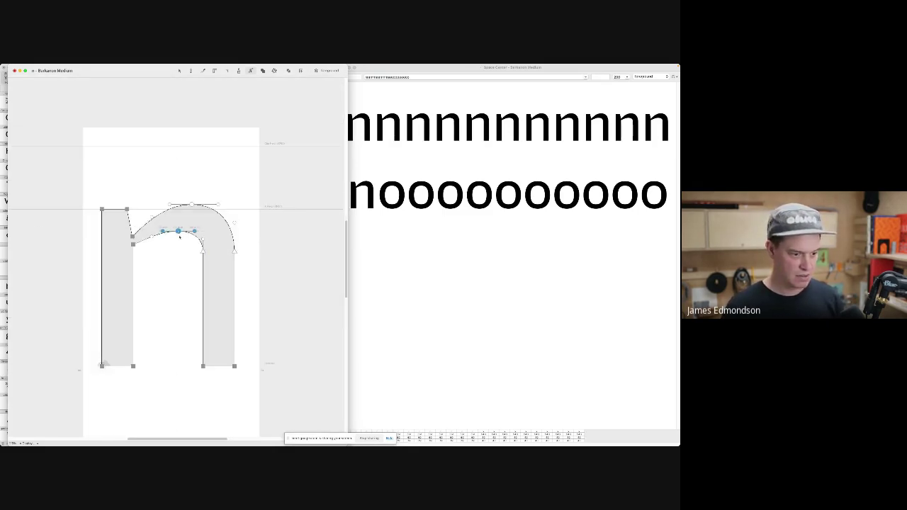
scroll(238, 281, "down", 2)
key("super+j")
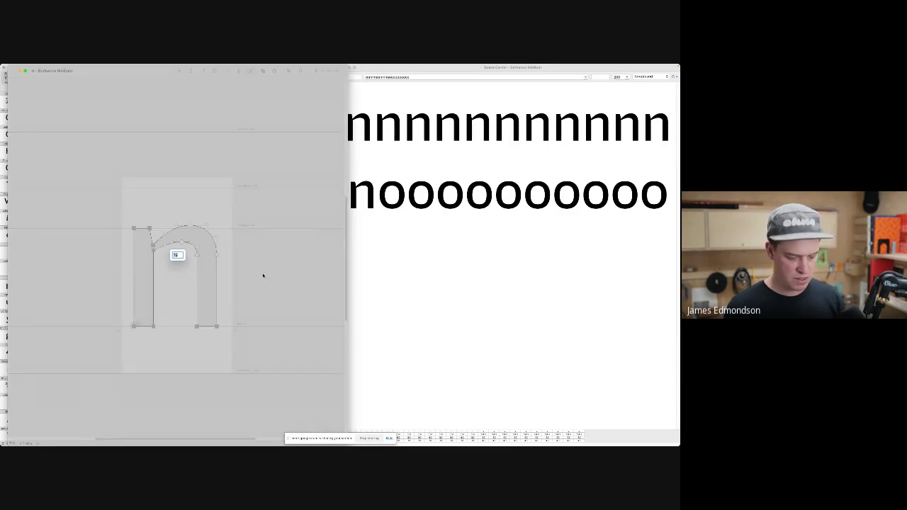
type("55")
key("Return")
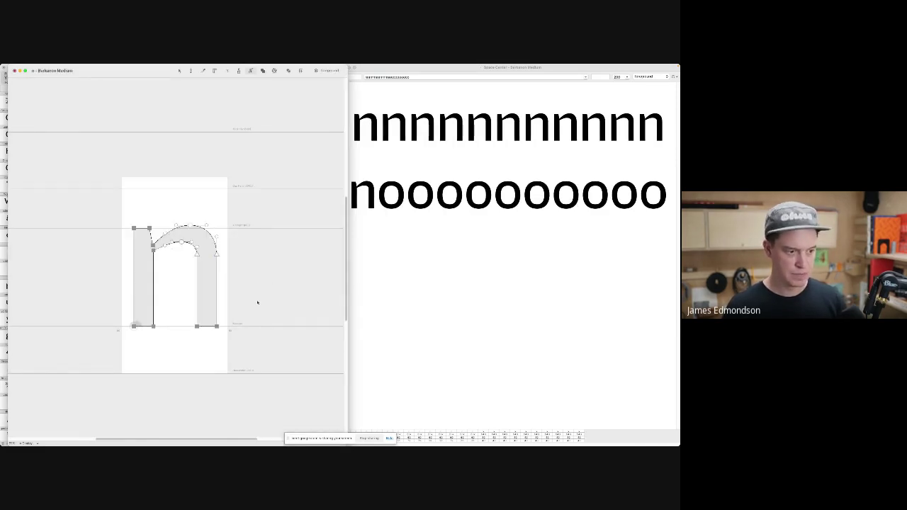
- Narrow the n slightly further by nudging the arch and second stem inward, and restore the right sidebearing to 55
scroll(192, 334, "up", 3)
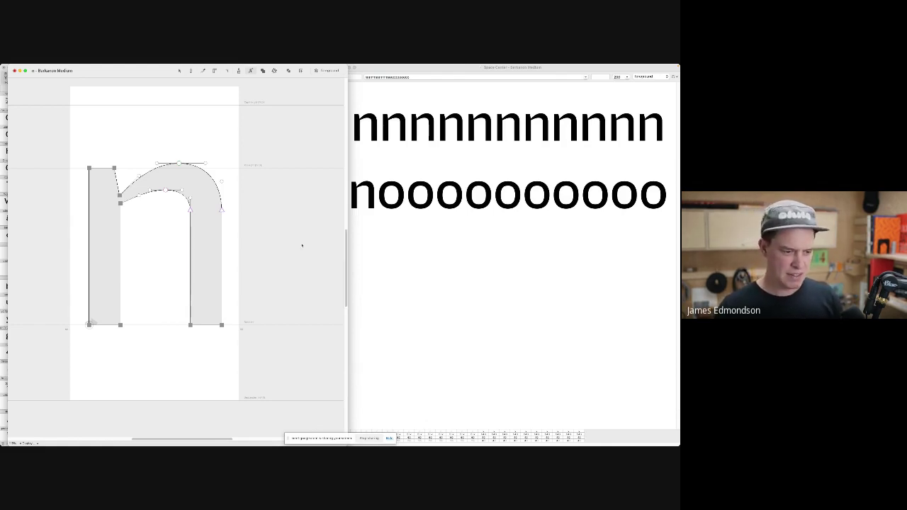
left_click_drag(272, 340, 155, 123)
key("Left")
key("shift+Left")
key("Right")
left_click(234, 264)
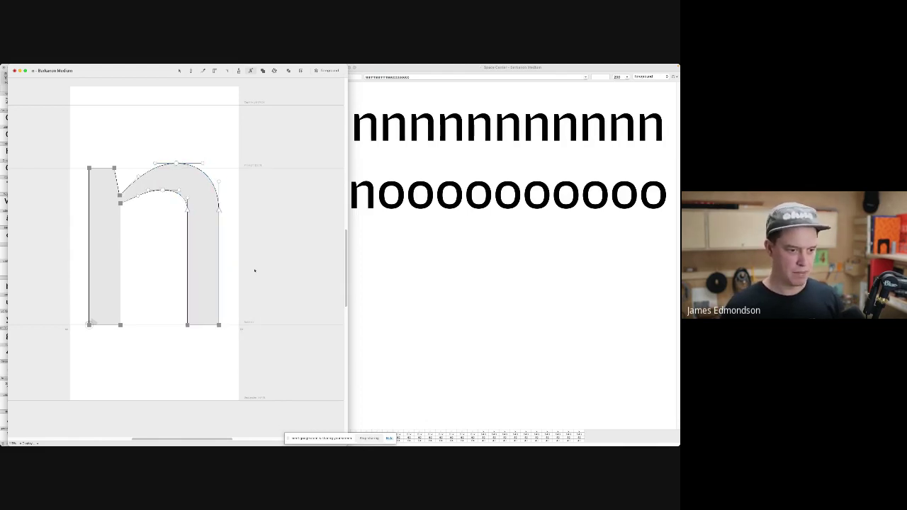
key("ctrl+r")
type("55")
key("Return")
left_click(264, 265)
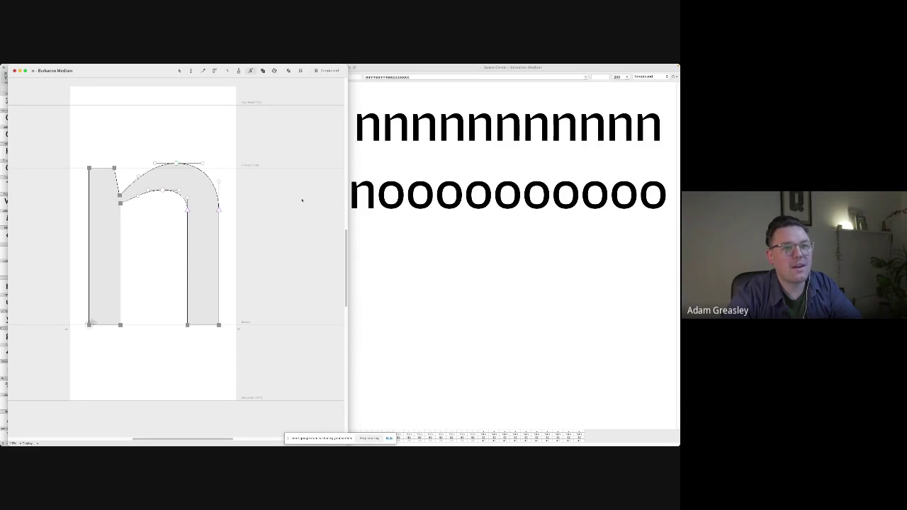
- Open the lowercase a and show it in Space Center among the H, O, n, o, 1 and 0 spacing strings
key("j")
key("Return")
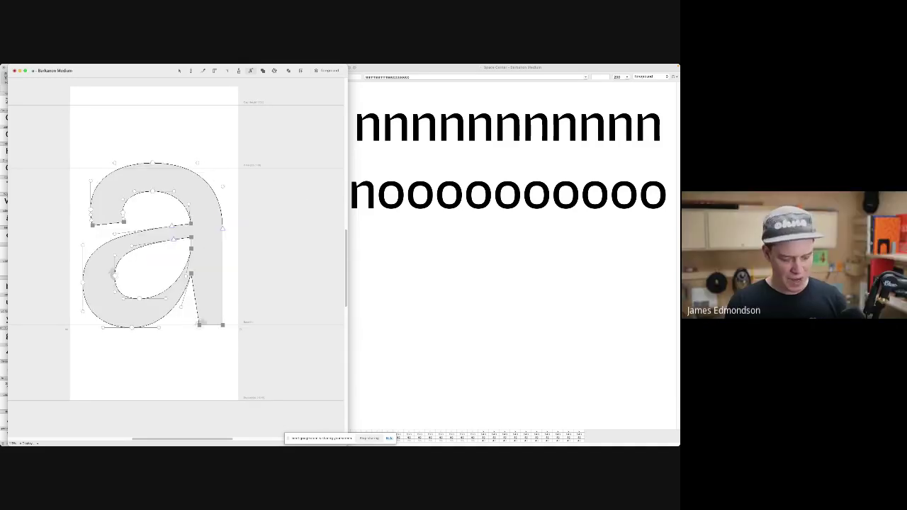
key("super+alt+s")
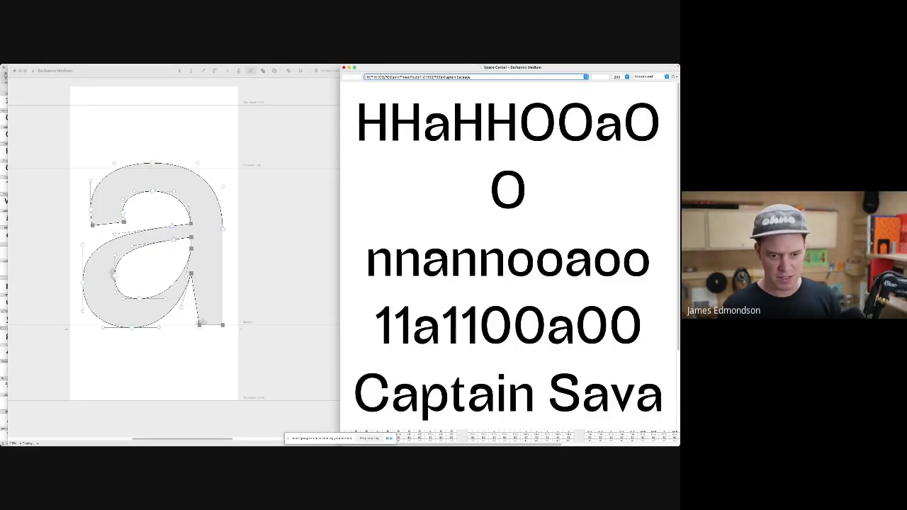
- Slice vertically through the a's upper arm near its start and delete the curled terminal that is cut off
left_click(251, 224)
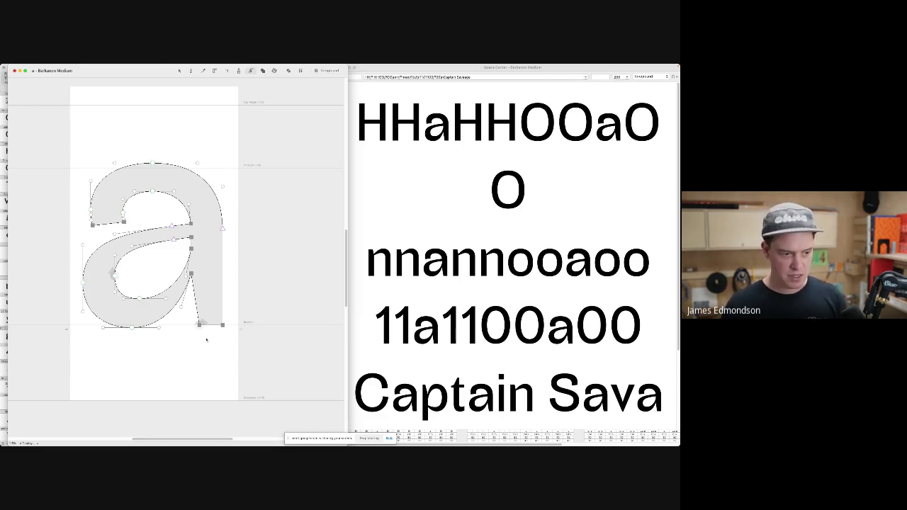
left_click_drag(207, 341, 176, 242)
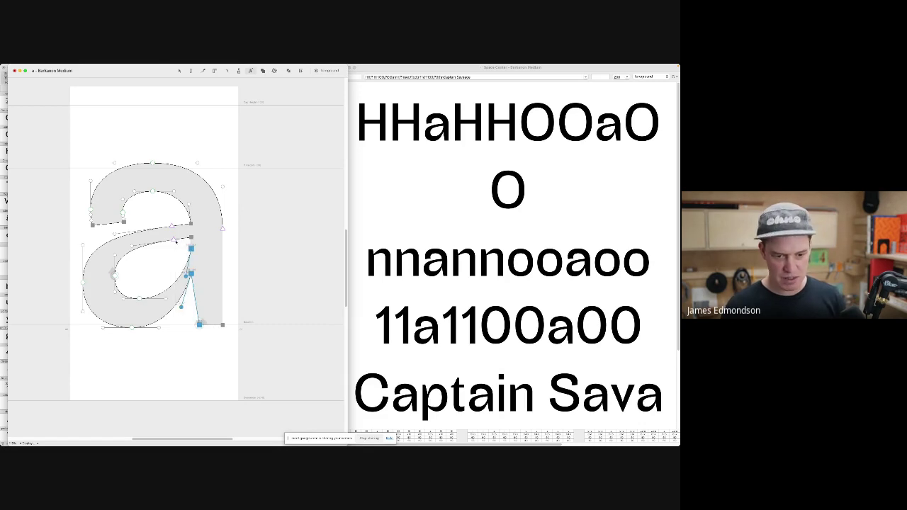
left_click(147, 207)
key("4")
key("3")
left_click_drag(133, 157, 132, 215)
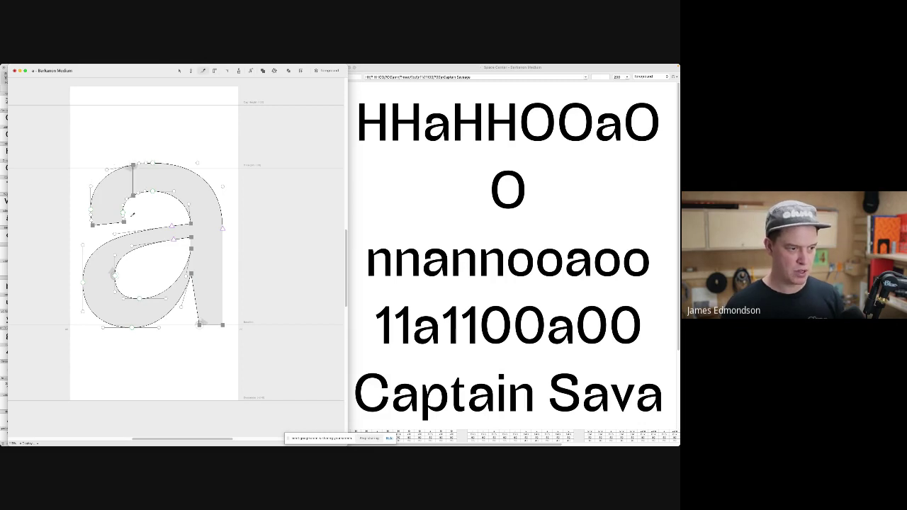
key("1")
double_click(125, 215)
key("BackSpace")
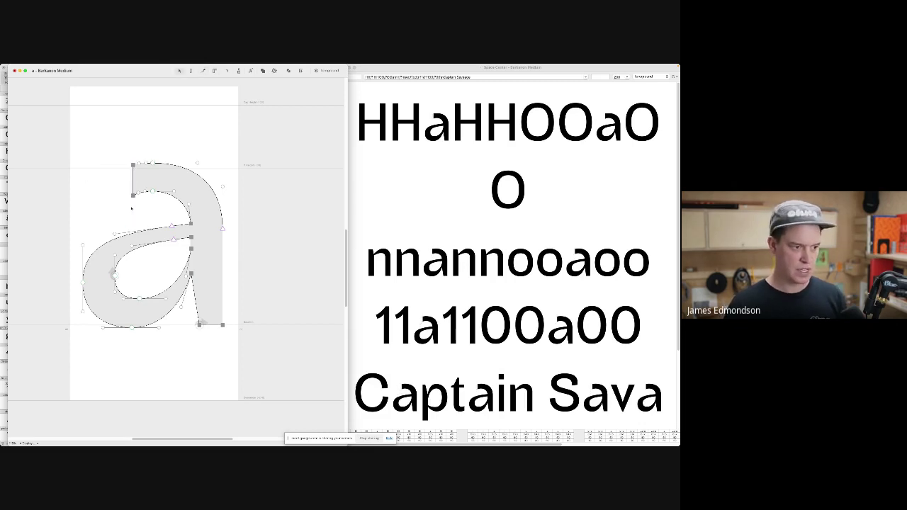
- Extend the a's vertical terminal outward, adjust the upper arm's top curve points, and check the filled preview
left_click_drag(117, 139, 203, 208)
left_click_drag(134, 181, 111, 181)
key("space")
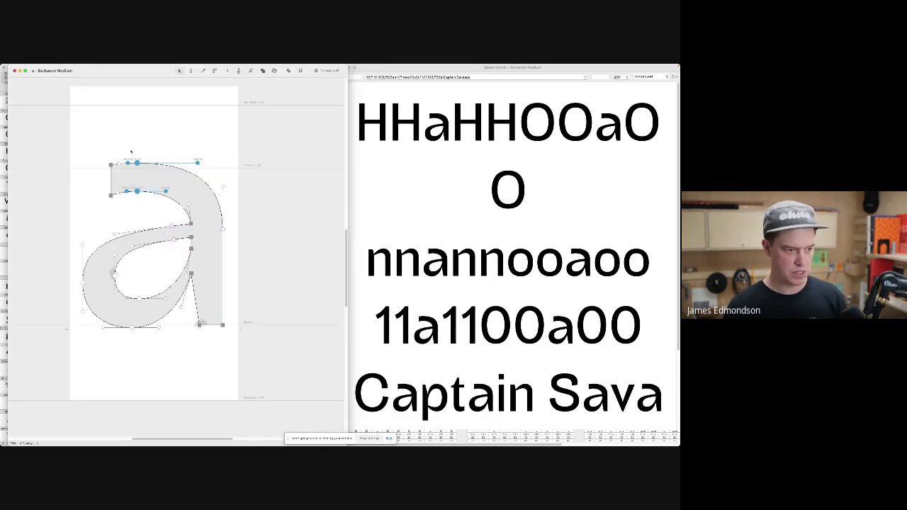
key("space")
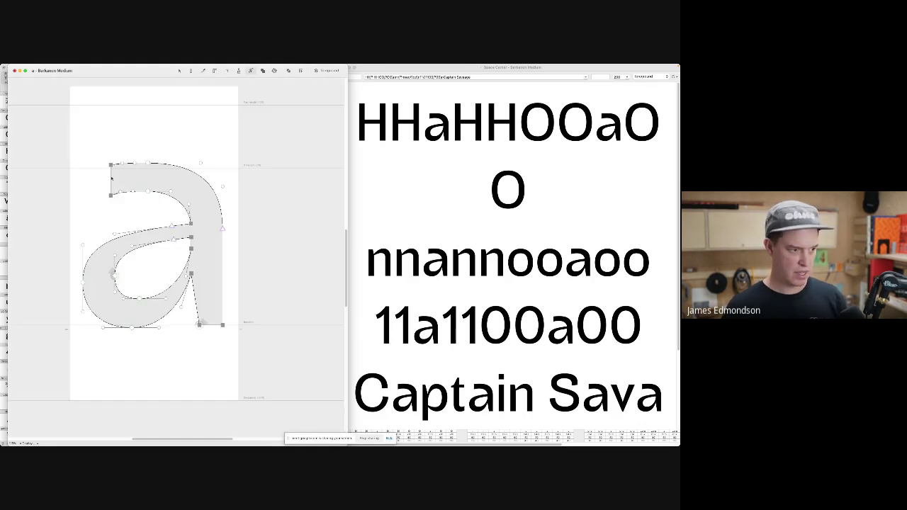
left_click_drag(112, 179, 107, 181)
key("space")
scroll(121, 168, "up", 3)
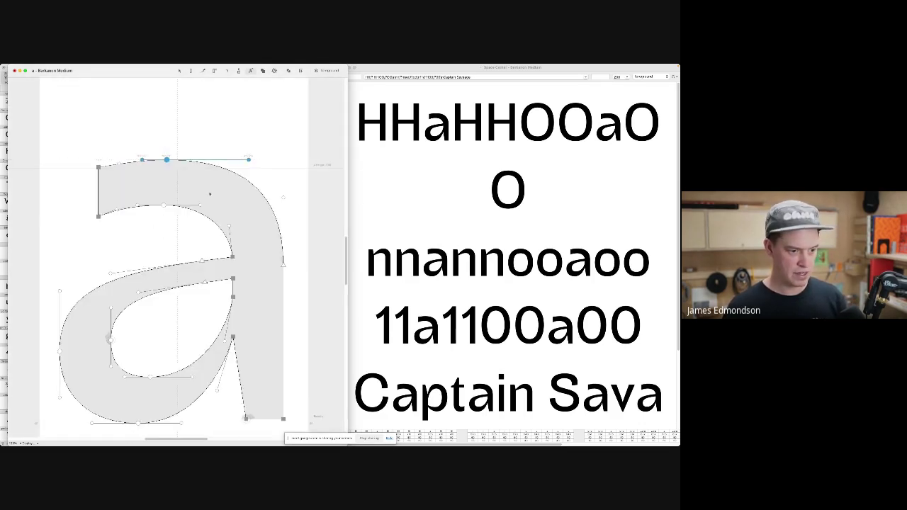
scroll(236, 272, "down", 2)
key("space")
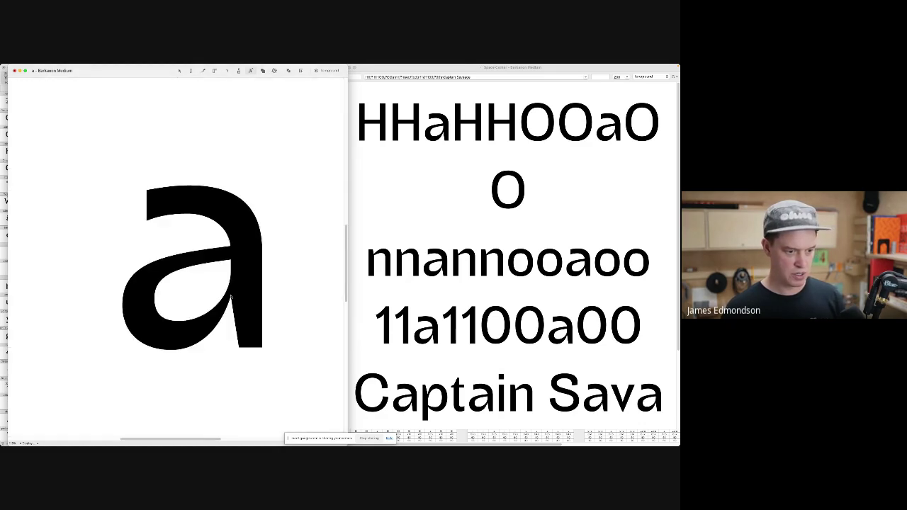
- Clean up the a's bowl join by moving the counter's stem-side point up to its upper corner, checking the filled preview
scroll(231, 287, "up", 2)
left_click_drag(230, 294, 231, 230)
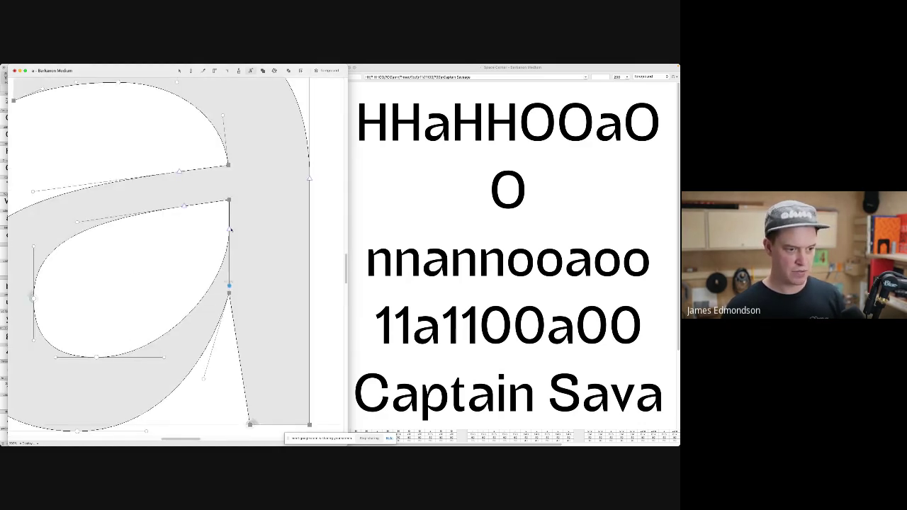
scroll(229, 229, "down", 3)
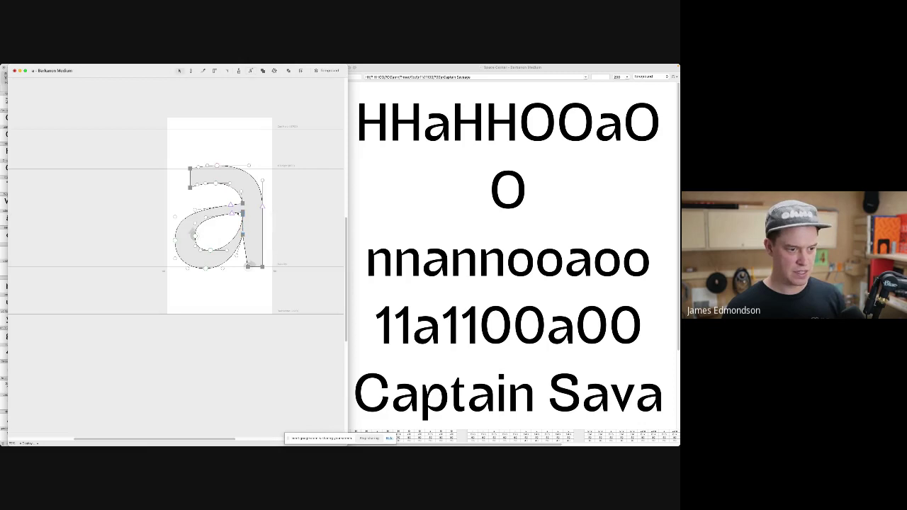
scroll(238, 213, "up", 3)
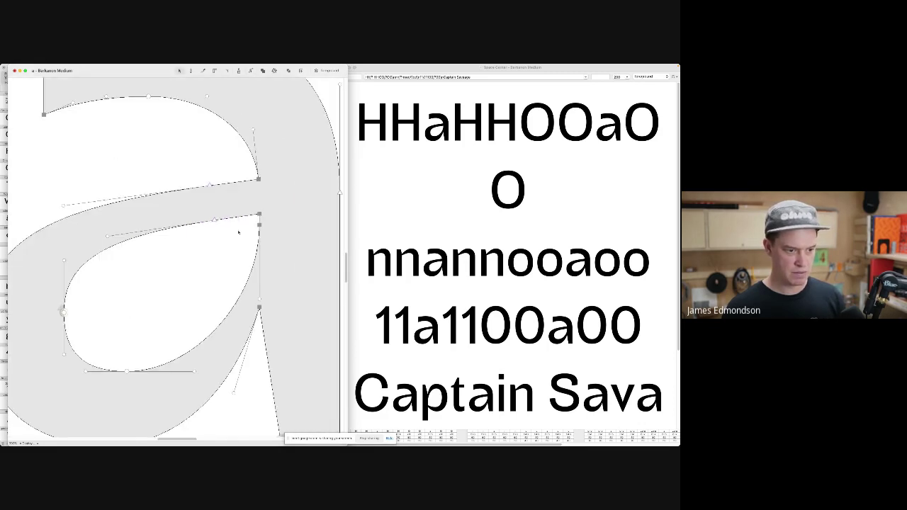
left_click_drag(260, 214, 228, 231)
scroll(268, 227, "down", 2)
left_click(228, 200, "shift")
key("space")
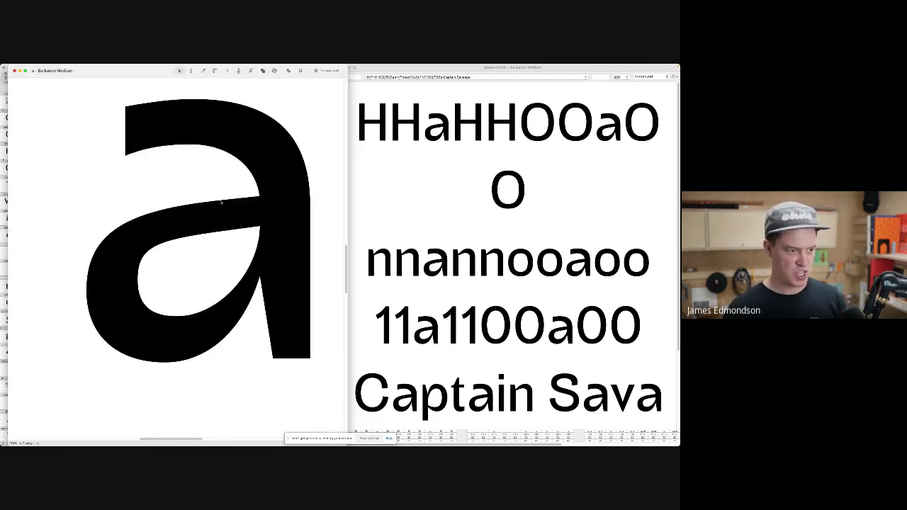
- Fine-tune the a's upper arm by transforming its terminal and curve points, and check the glyph between the n's in Space Center
left_click_drag(133, 211, 139, 208)
scroll(200, 184, "down", 5)
left_click_drag(213, 173, 143, 111)
left_click_drag(149, 145, 148, 145)
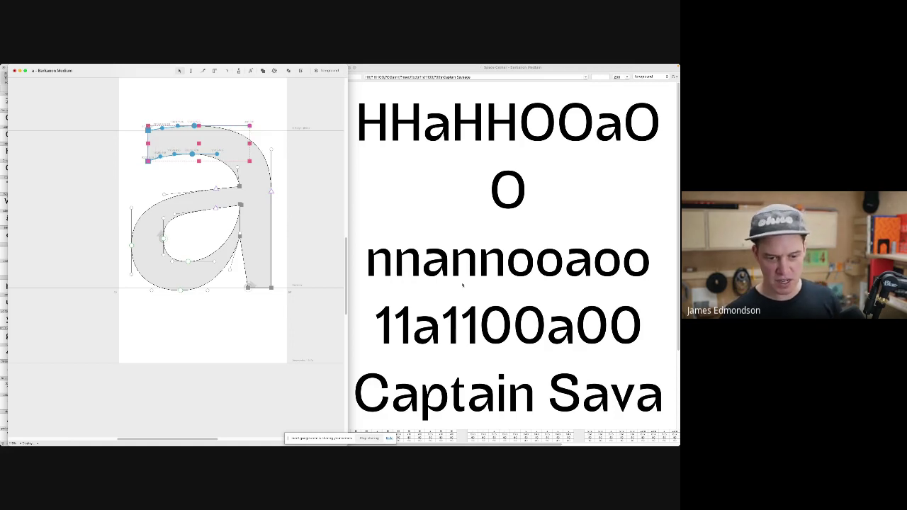
left_click(462, 285)
left_click(437, 279)
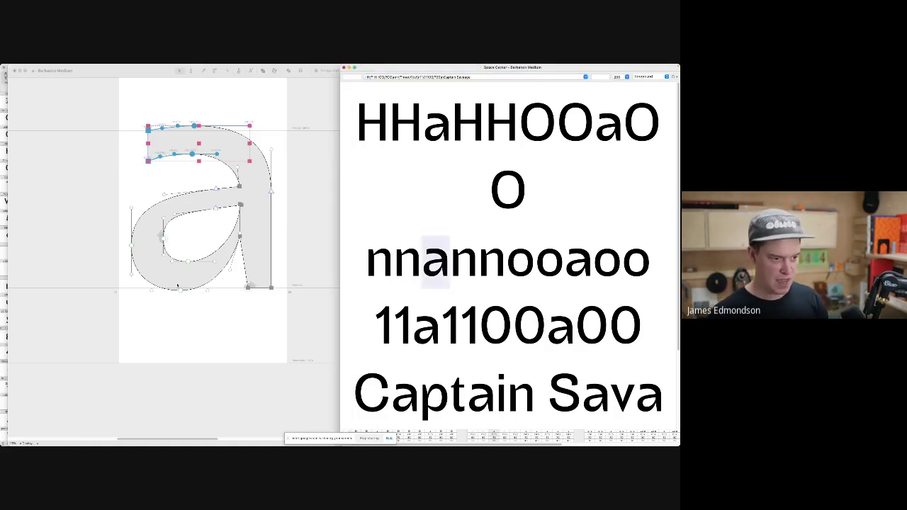
- Narrow the a by moving its bowl and upper arm points toward the stem, and tighten its left sidebearing
left_click(176, 314)
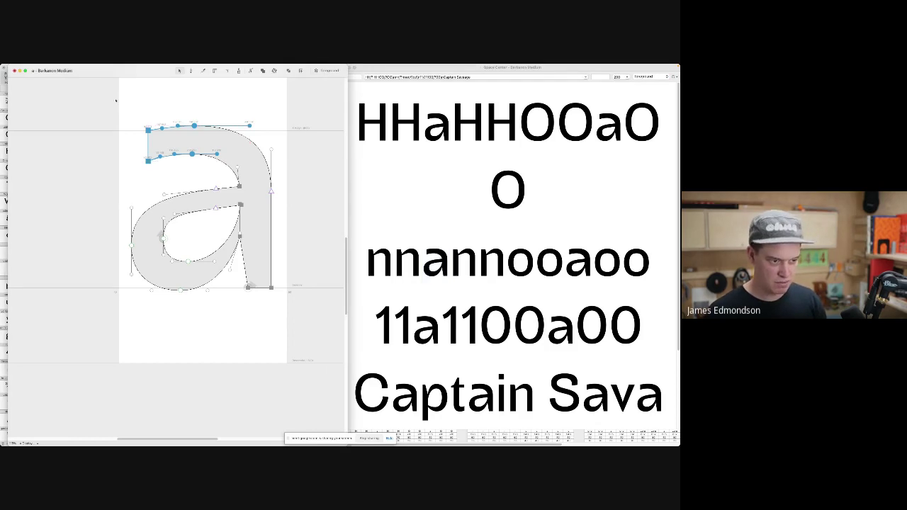
left_click_drag(92, 107, 221, 303)
left_click_drag(131, 209, 135, 208)
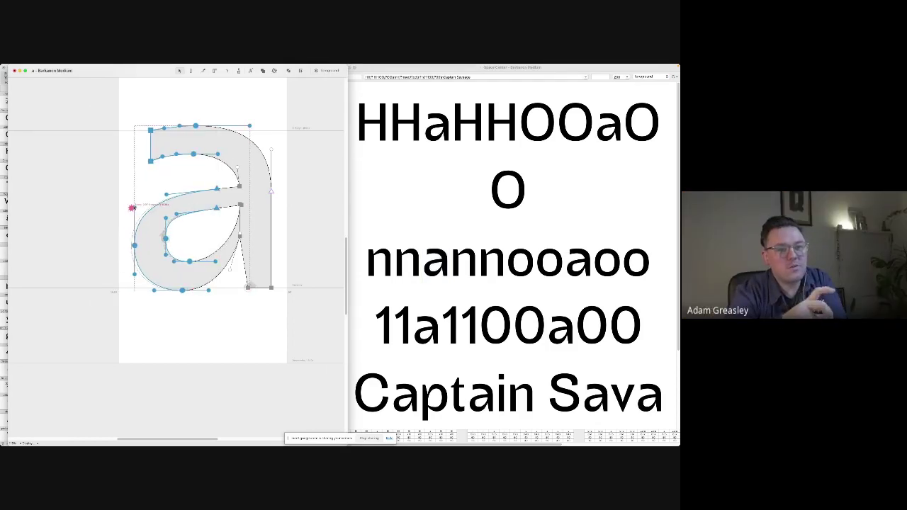
left_click_drag(134, 207, 138, 208)
key("Right")
key("Right")
key("Right")
key("Right")
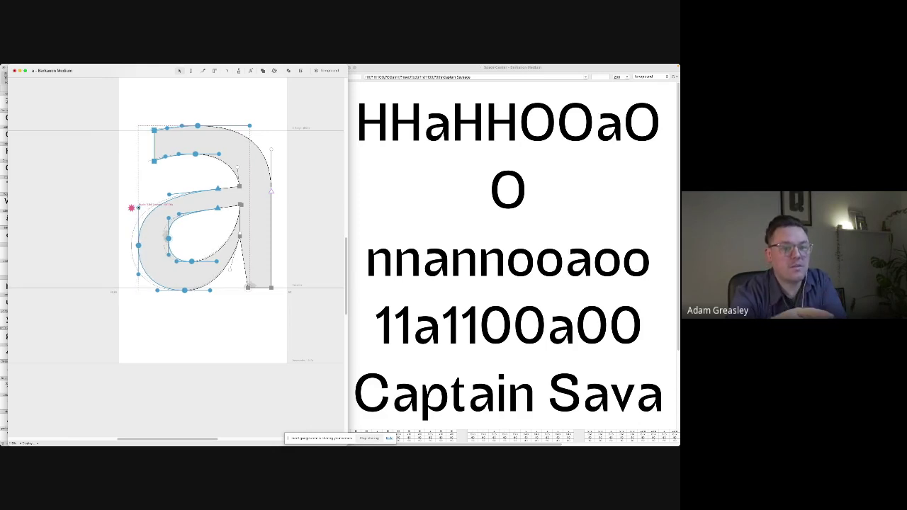
left_click(119, 207)
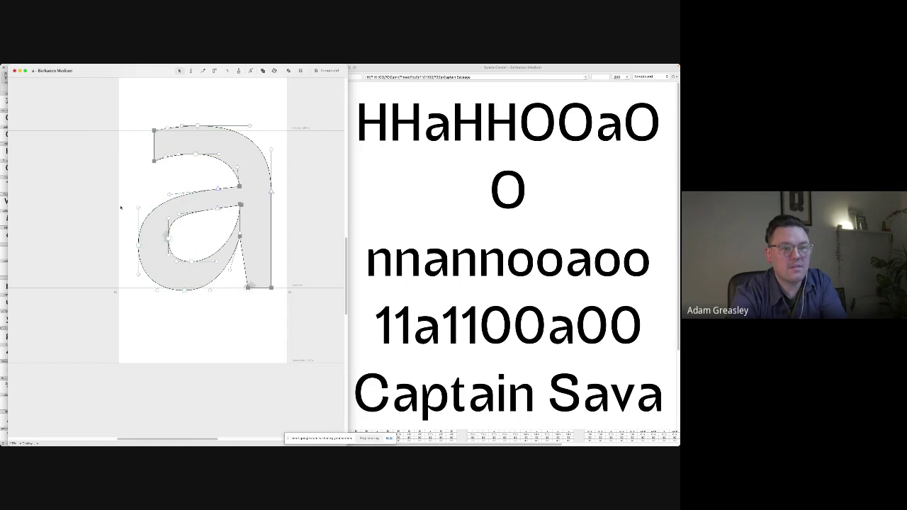
left_click_drag(119, 206, 129, 209)
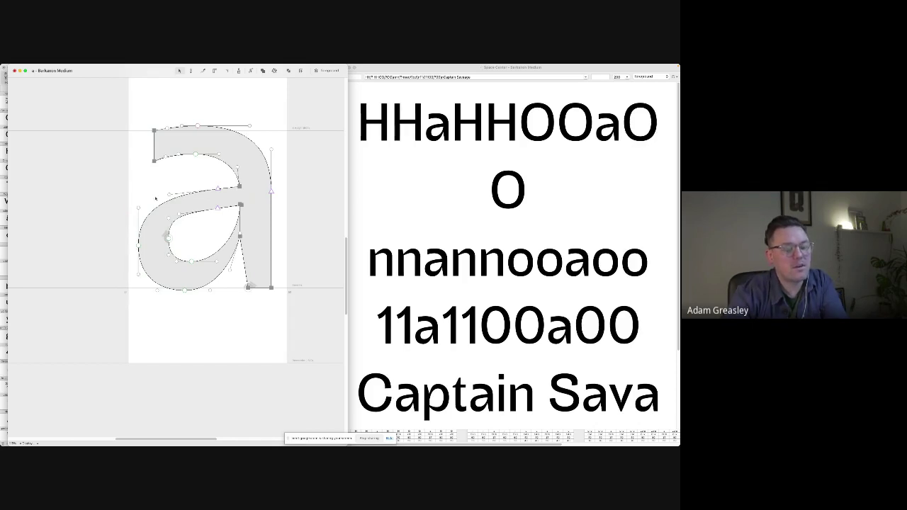
- Flip the a vertically to judge its shape upside down, and undo the flip
key("super+shift+v")
key("j")
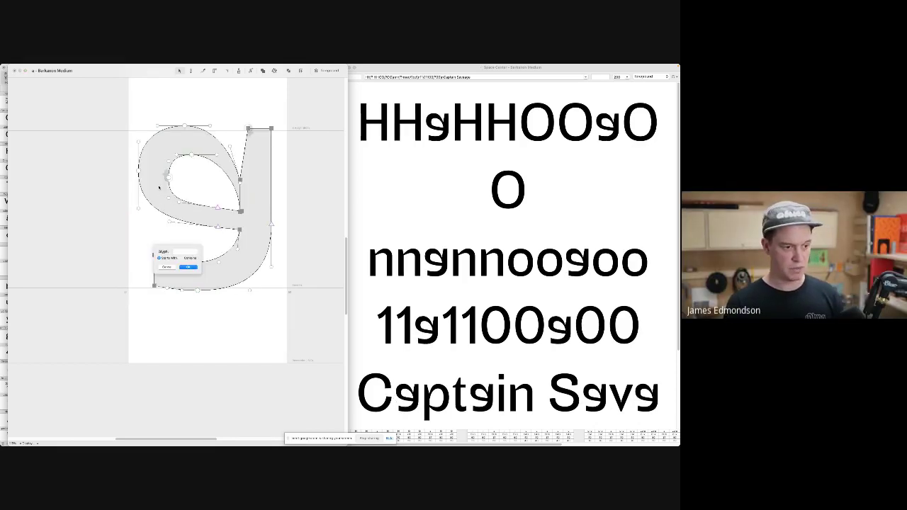
key("Escape")
key("super+z")
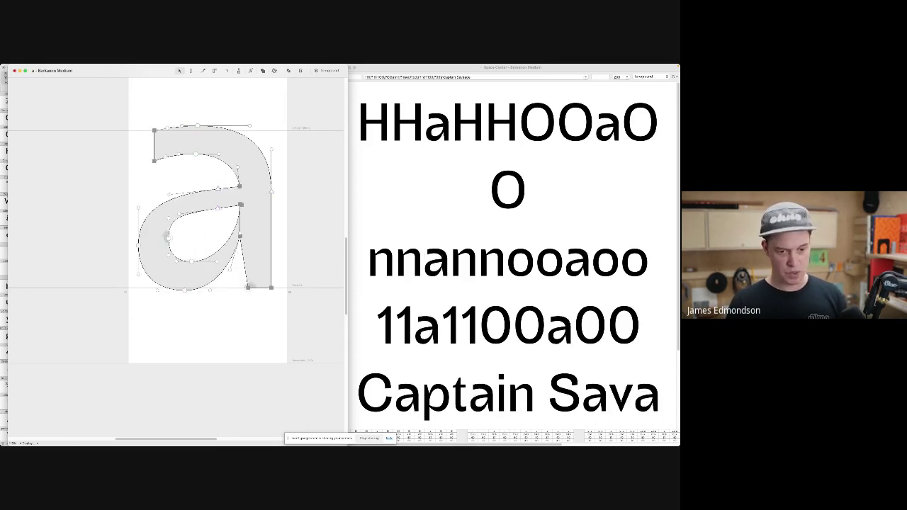
- Open the lowercase c in the glyph editor and the spacing strings
type("jc")
key("Return")
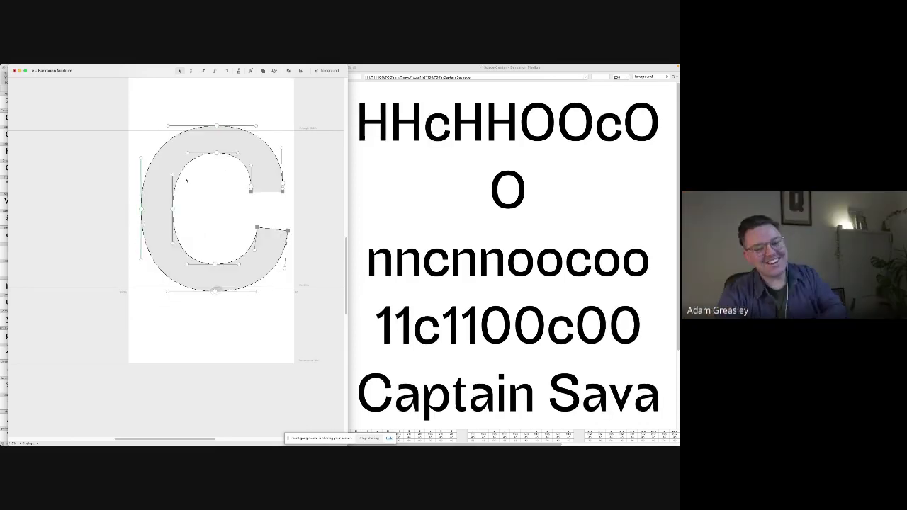
- Slice the c vertically just right of its centre and delete the arm ends beyond the cut
key("m")
left_click_drag(230, 112, 231, 155)
key("p")
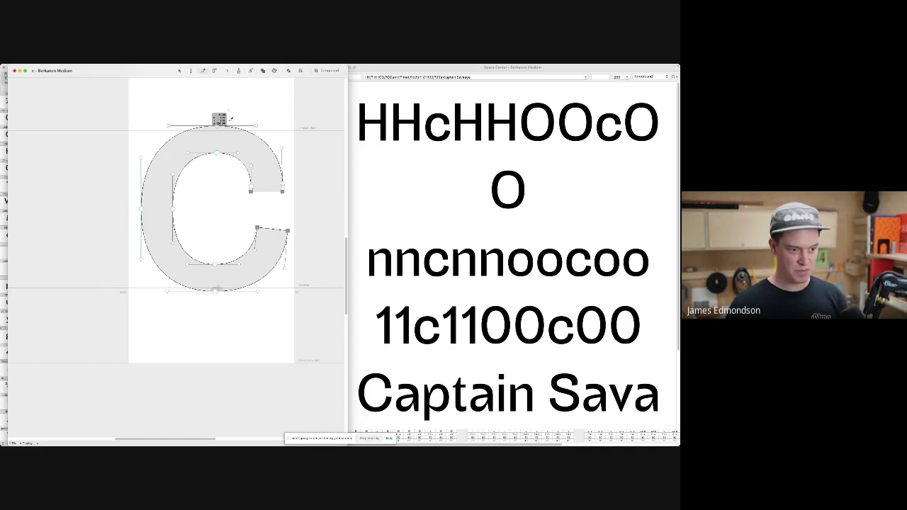
key("v")
left_click_drag(307, 316, 225, 101)
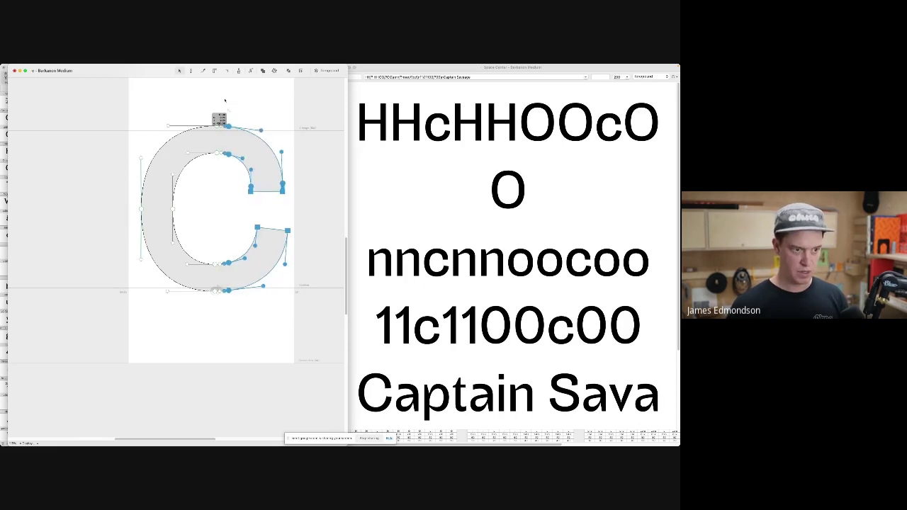
key("Delete")
- Stretch the c's cut upper and lower ends outward into short arms with vertical terminals
left_click_drag(246, 172, 226, 107)
left_click_drag(239, 297, 246, 208)
key("super+a")
key("super+t")
left_click(207, 203)
- Select the c's inner curve points and shift them outward to thin the vertical stroke and widen the counter
left_click(178, 209)
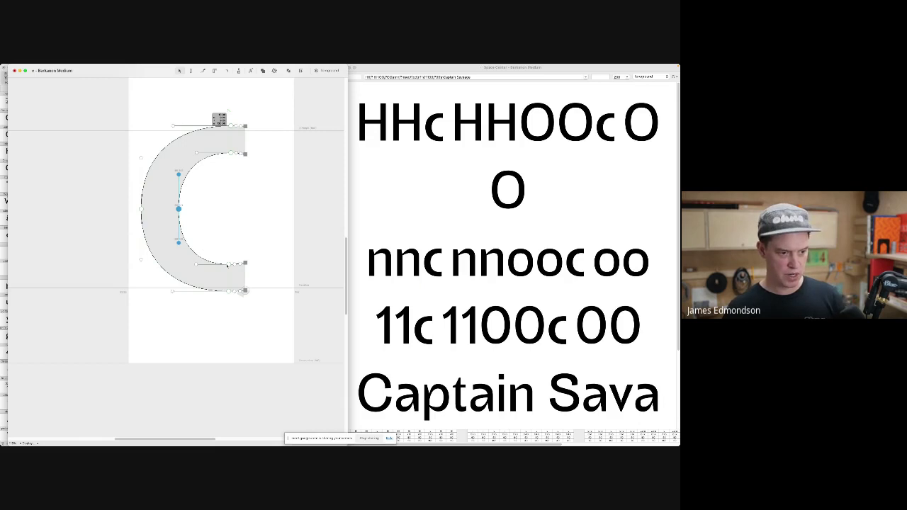
left_click(228, 263, "shift")
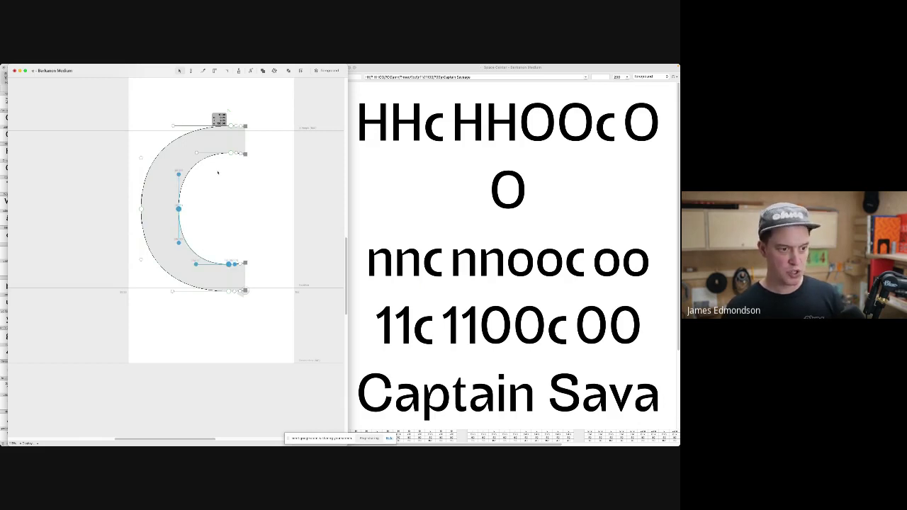
left_click(231, 152, "shift")
key("super+t")
left_click_drag(178, 209, 172, 209)
- Refine the handles of the c's outer curve and tighten its right sidebearing
left_click(150, 158)
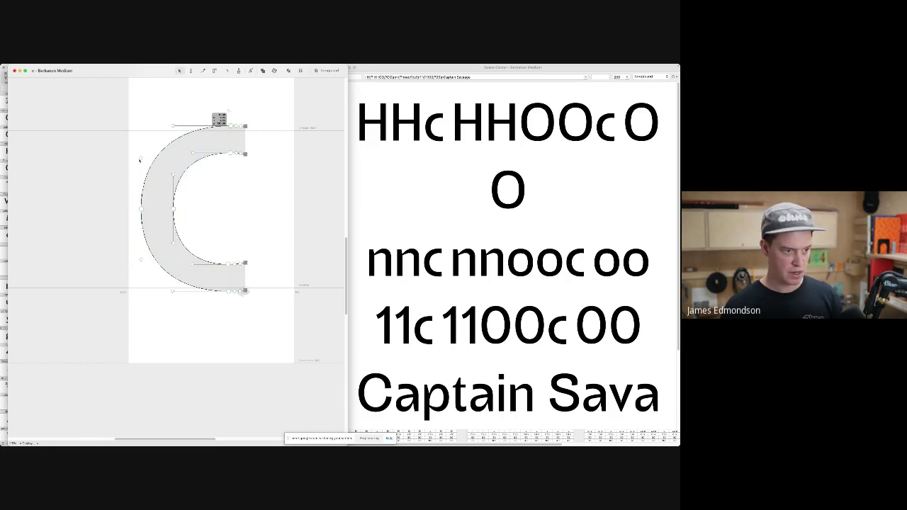
left_click(174, 125)
left_click(267, 271)
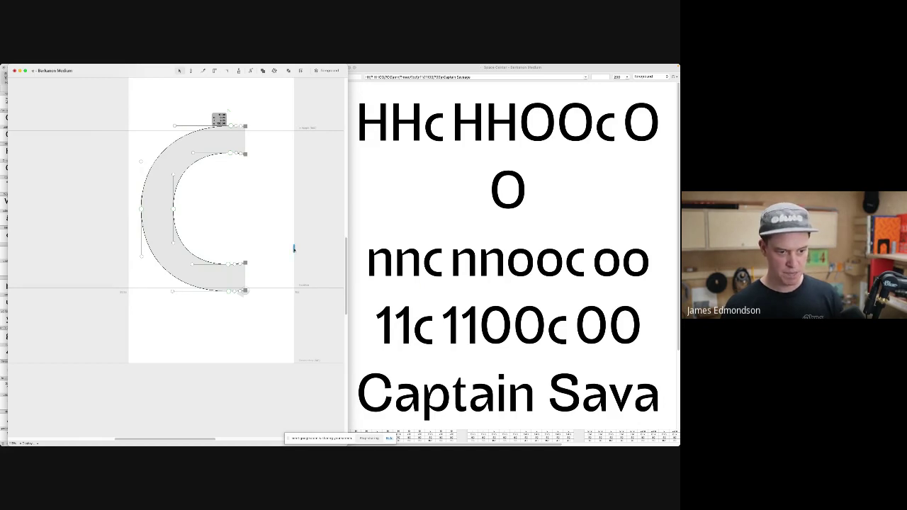
left_click_drag(294, 249, 266, 253)
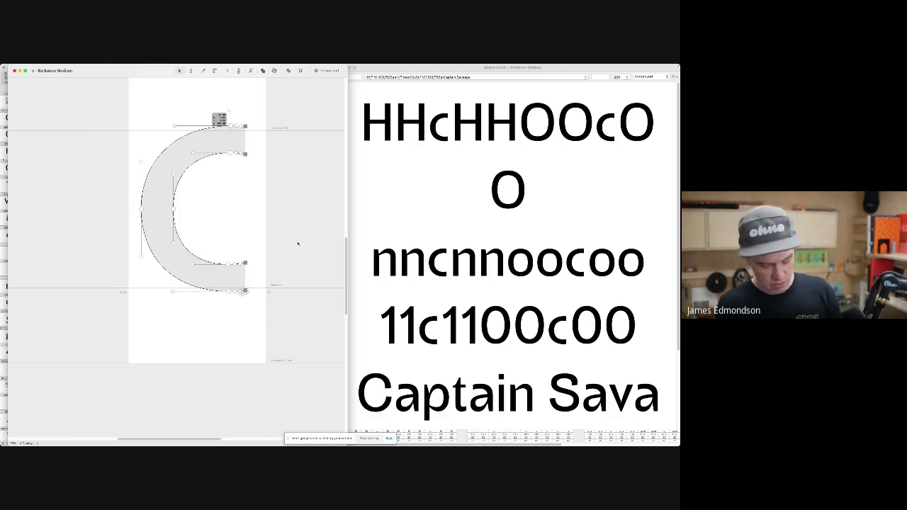
- Open the lowercase a and rework its upper arm's terminal points so the arm curls downward
type("ja")
key("Return")
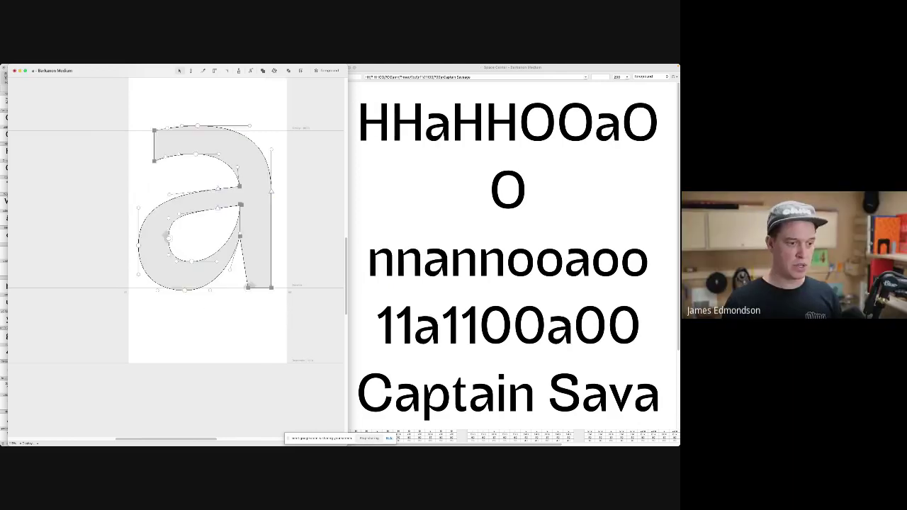
left_click_drag(199, 172, 146, 120)
left_click(188, 173)
left_click_drag(173, 173, 135, 103)
key("super+t")
left_click_drag(182, 148, 163, 63)
left_click(171, 165)
left_click_drag(154, 163, 165, 145)
key("super+z")
- Shift the a's top curve points toward the stem, raise the terminal's outer corner, and preview the shape
key("space")
left_click_drag(198, 126, 204, 153)
left_click(204, 140)
left_click(201, 131)
key("space")
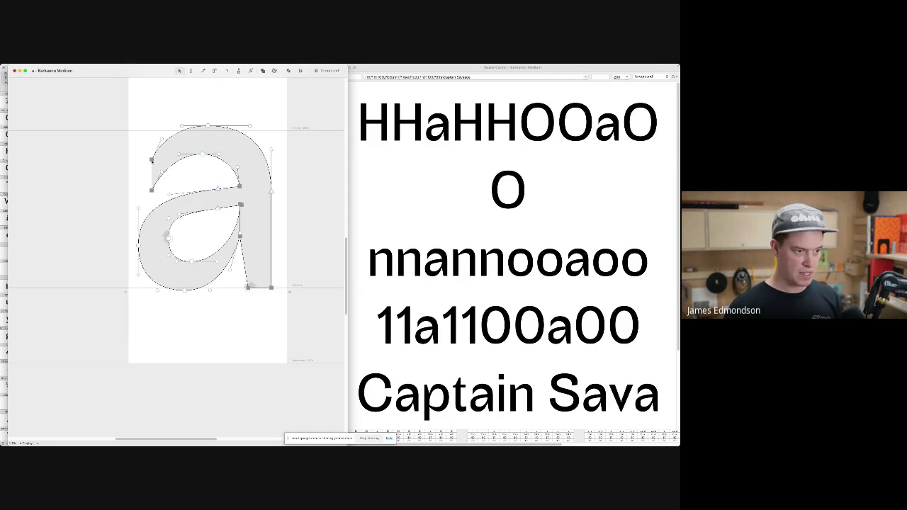
left_click_drag(151, 160, 152, 153)
key("space")
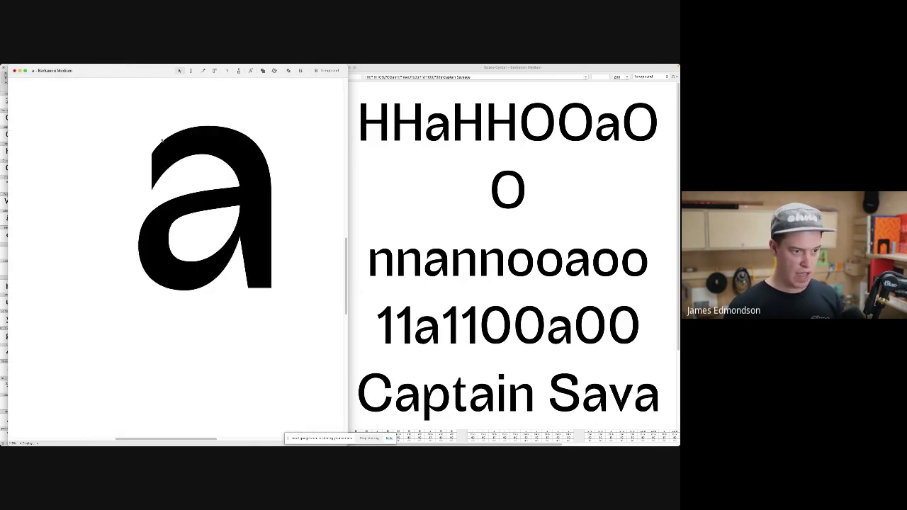
- Nudge the extreme point of the a's upper inner curve slightly toward the stem
key("grave")
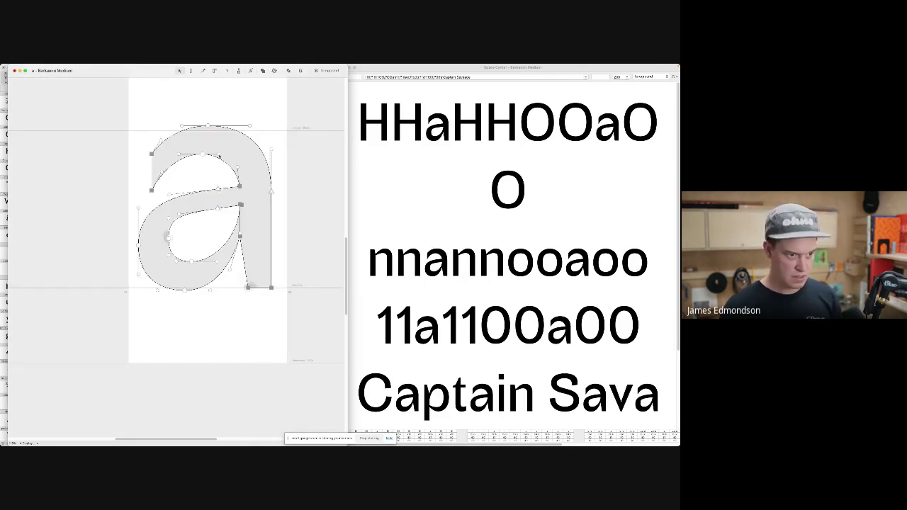
key("space")
left_click(206, 154)
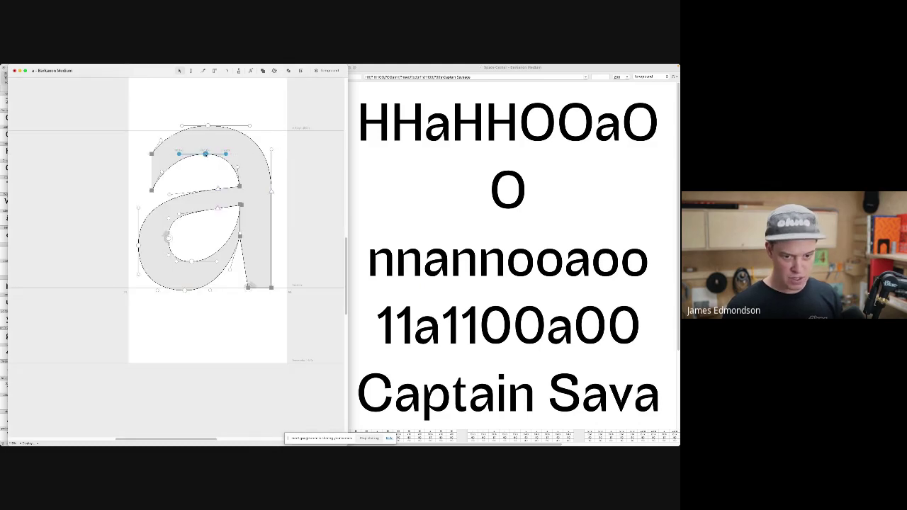
left_click(207, 176)
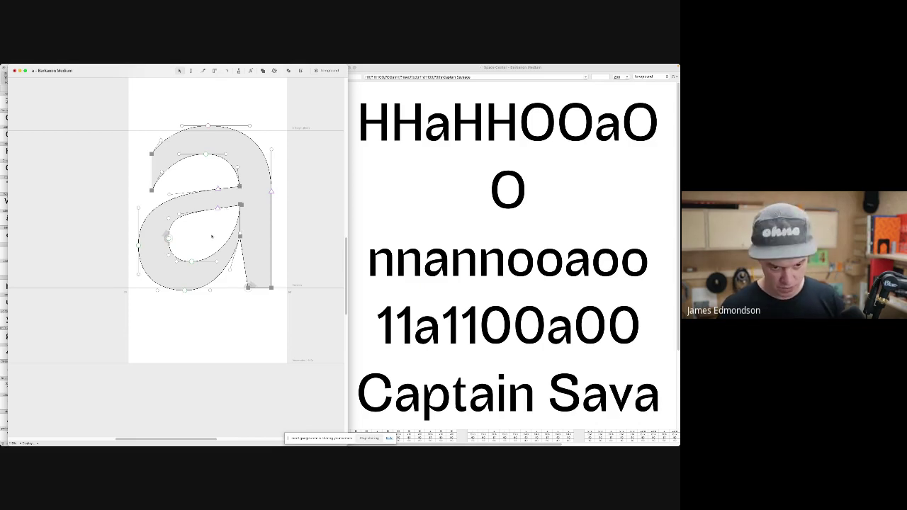
- Rebuild the a's bowl-to-stem junction so the bowl's upper stroke overlaps into the stem, and adjust the inner join point
key("super+plus")
key("super+plus")
left_click_drag(268, 220, 267, 162)
key("o")
left_click(257, 213)
mouse_move(248, 211)
left_mouse_down()
mouse_move(264, 210)
mouse_move(247, 207)
left_mouse_up()
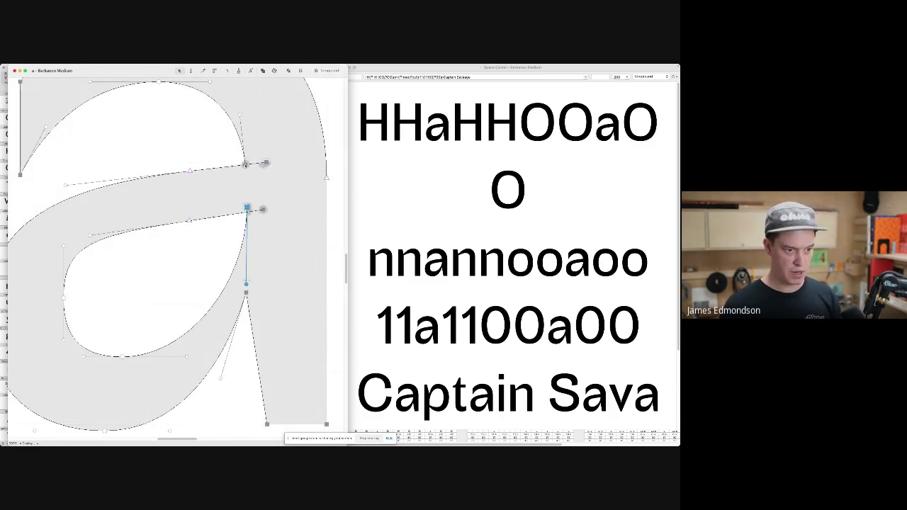
left_click(269, 187)
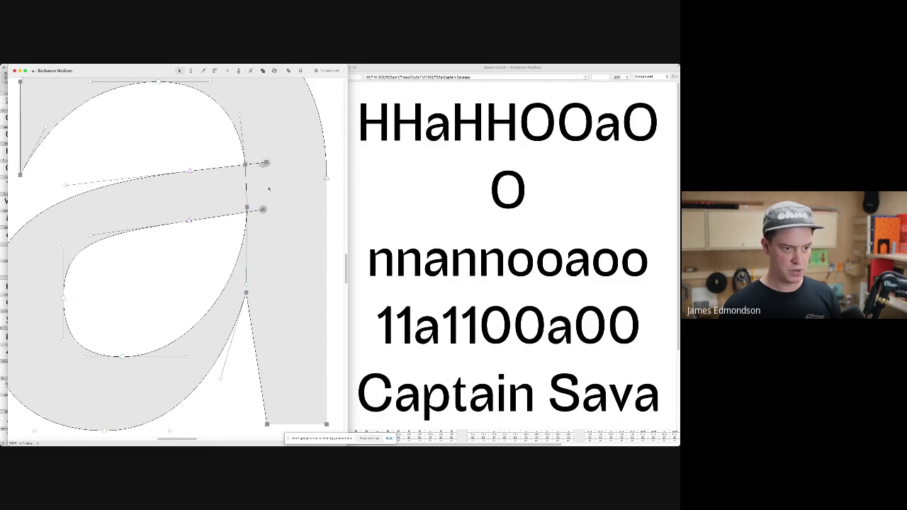
- Tilt the a's bowl connecting stroke more steeply by raising its stem-side points, and fine-tune its height in preview
left_click_drag(266, 178, 260, 158)
left_click_drag(207, 236, 183, 157)
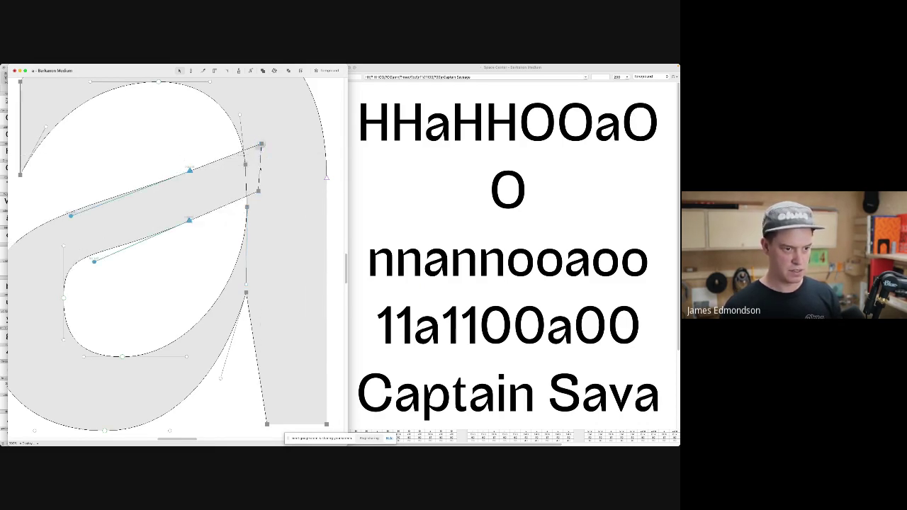
left_click_drag(260, 168, 254, 139)
key("grave")
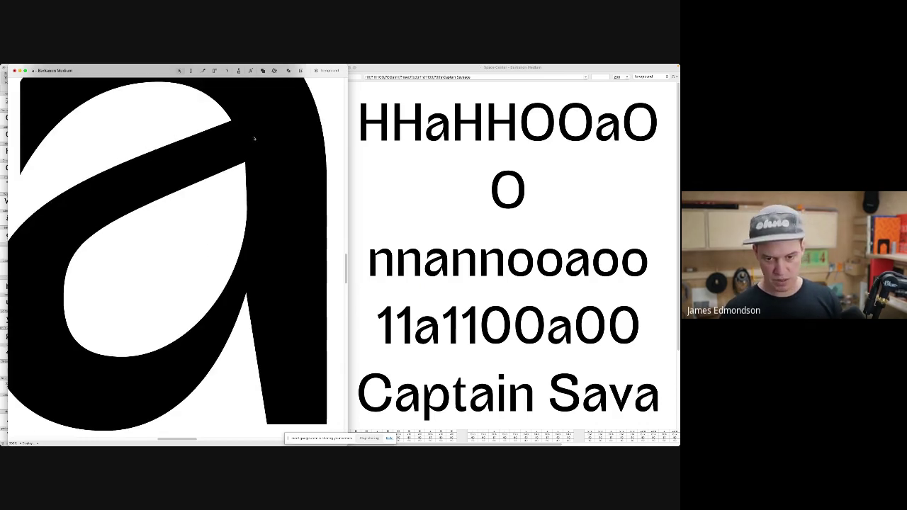
key("Down")
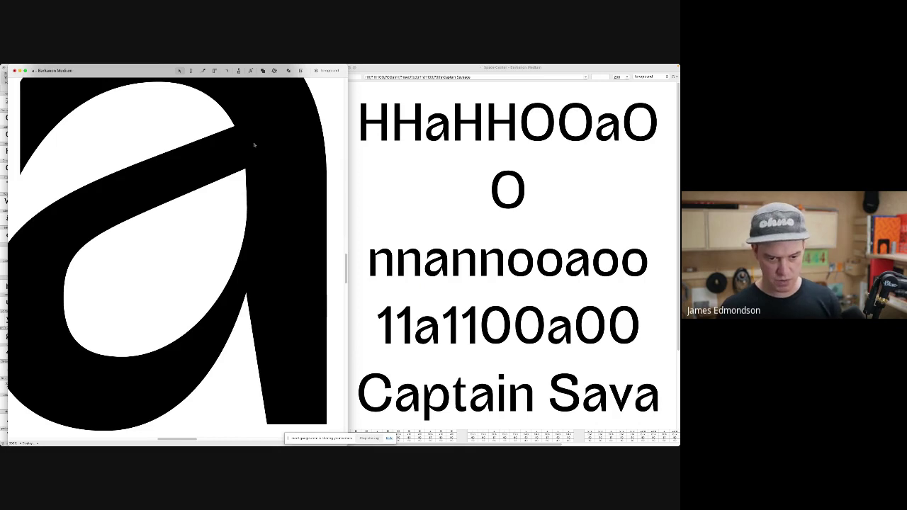
key("Down")
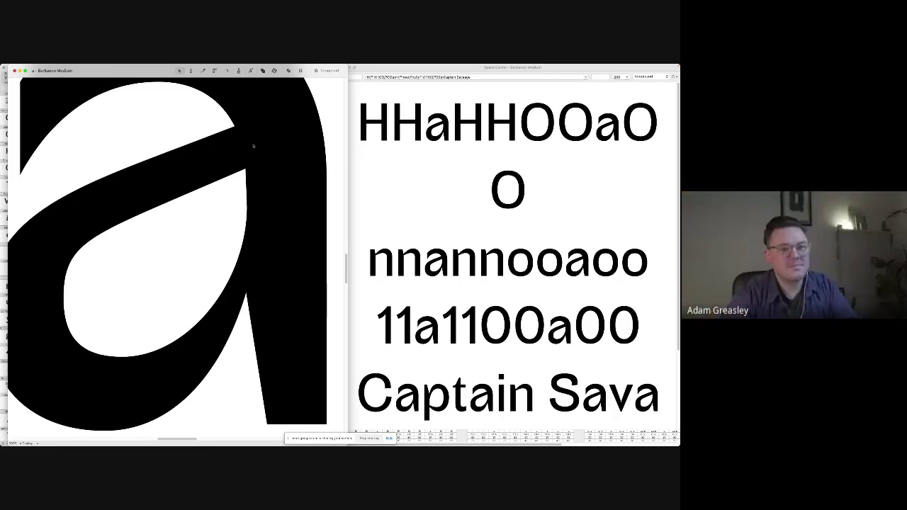
- Transform the bowl's shoulder points so its curves flow into the steeper connecting stroke
key("grave")
key("super+t")
mouse_move(65, 247)
left_mouse_down()
mouse_move(57, 206)
mouse_move(54, 309)
left_mouse_up()
key("super+t")
key("s")
key("shift+Down")
scroll(135, 267, "down", 5)
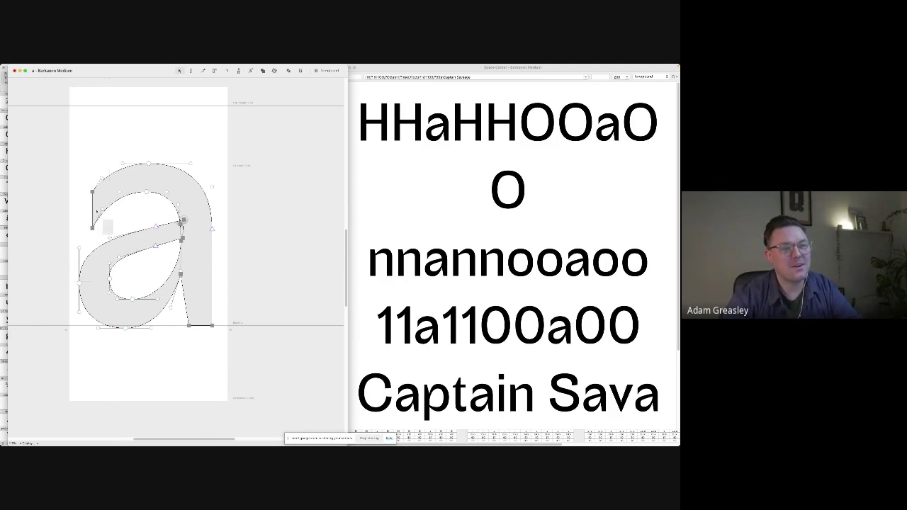
- Raise the a's upper arm terminal and adjust the outer curve leading into it
left_click_drag(97, 211, 85, 173)
key("shift+Up")
key("shift+Up")
left_click(105, 172)
key("space")
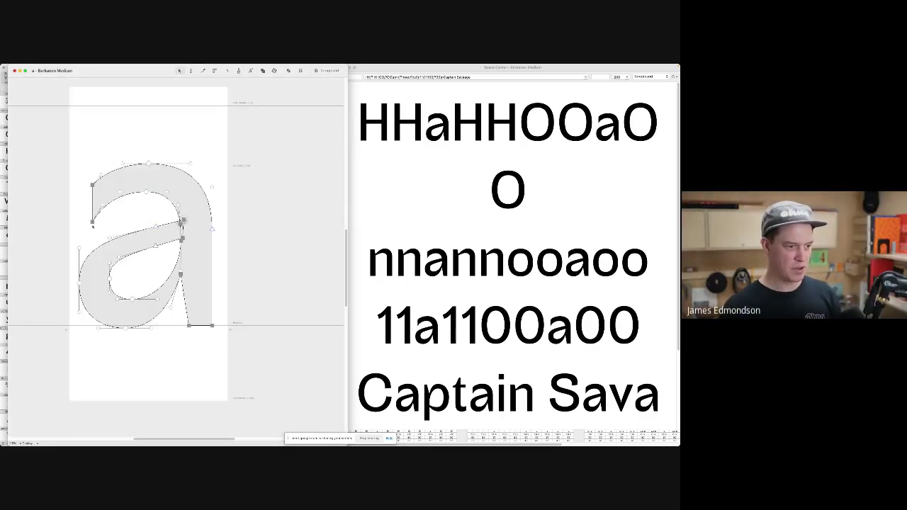
- Shorten the a's upper terminal by raising its lower corner, and judge the glyph in preview and at smaller size
left_click(92, 219)
key("space")
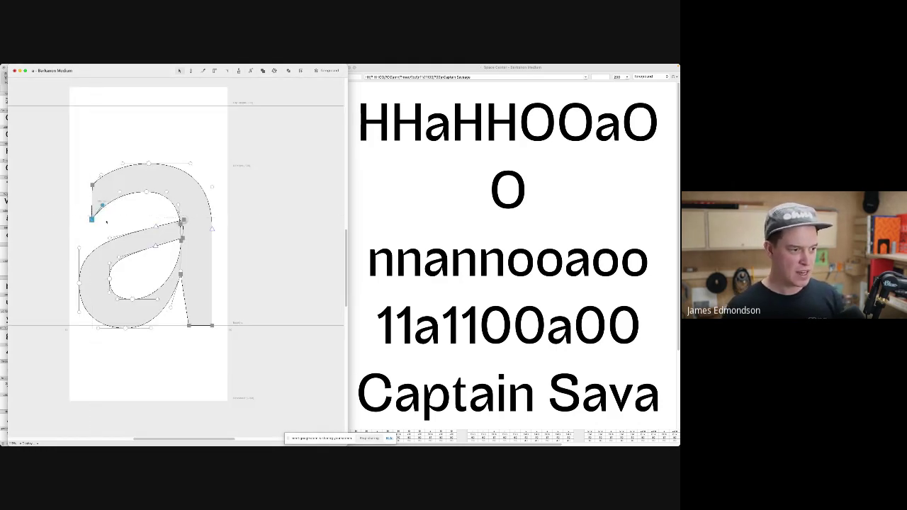
left_click_drag(97, 224, 97, 220)
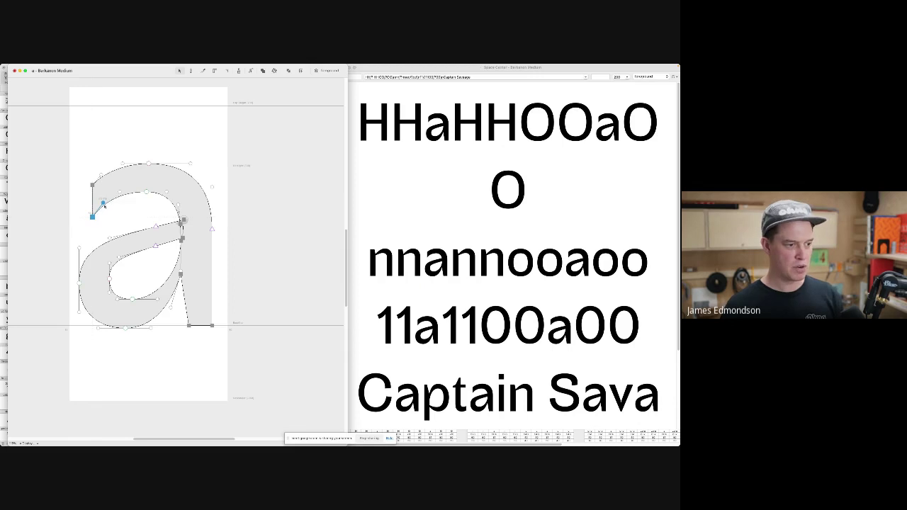
key("space")
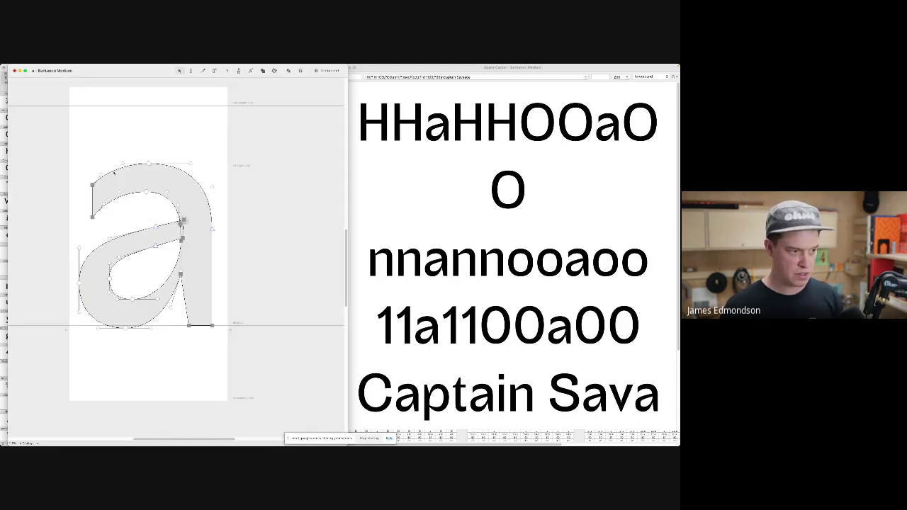
scroll(153, 194, "down", 3)
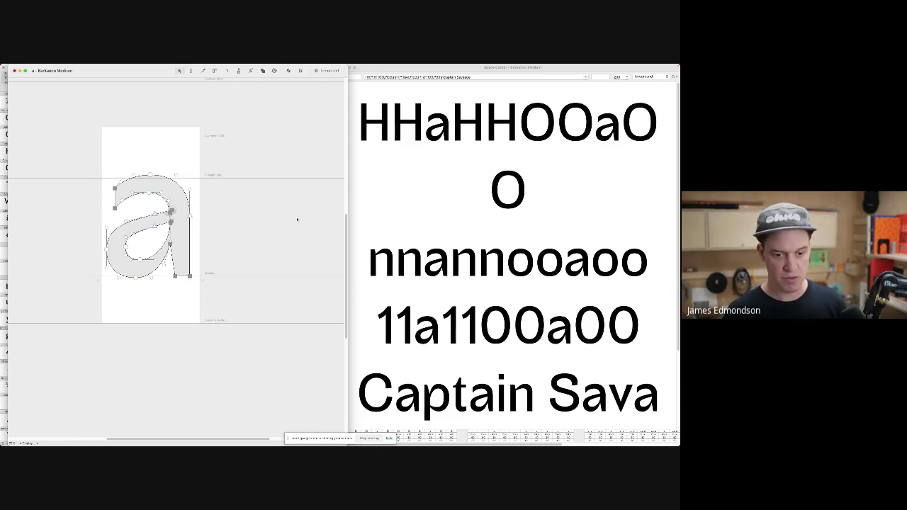
- Open the lowercase n, try a wider right sidebearing, and undo the spacing change
key("super+j")
type("n")
key("Return")
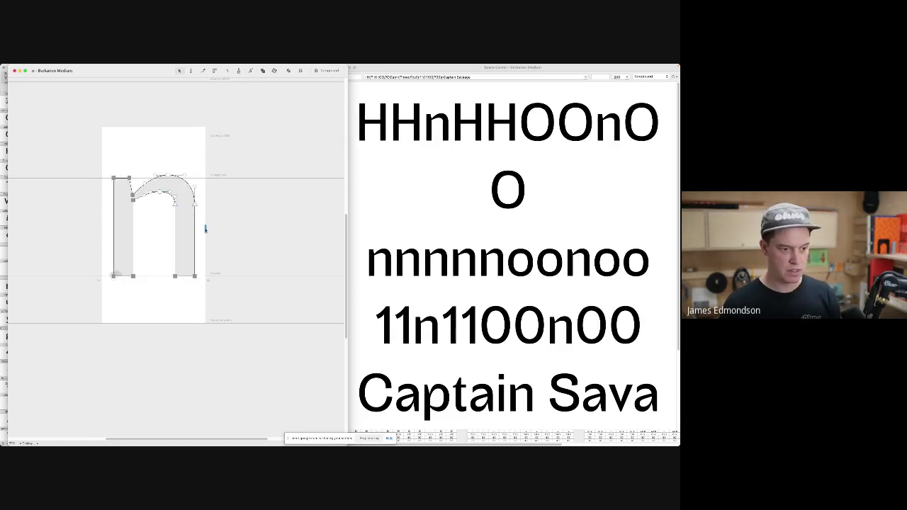
left_click_drag(207, 230, 214, 230)
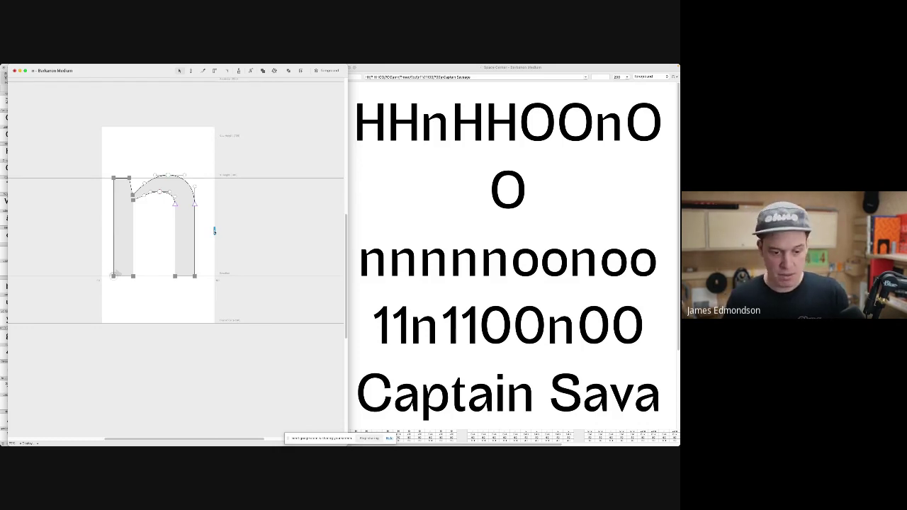
key("super+z")
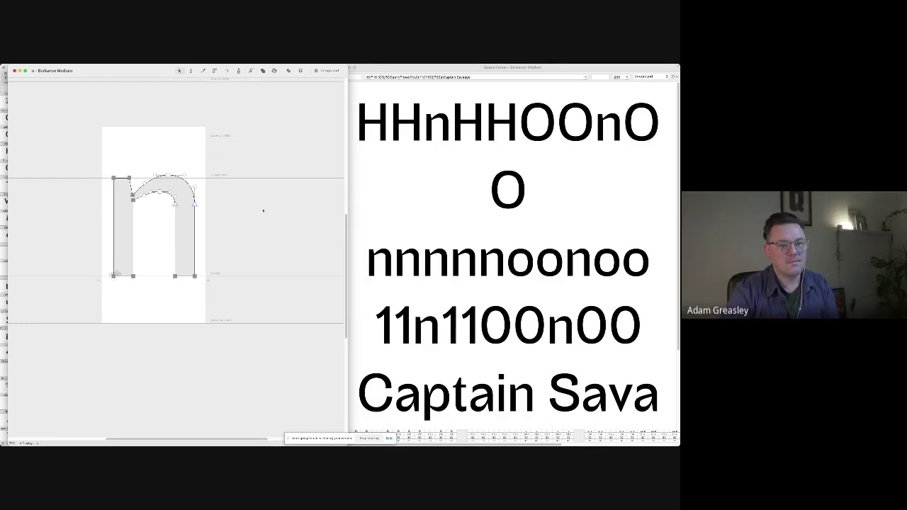
- Open the lowercase t in the glyph editor and set the Space Center sample text to "tattit soft"
key("super+w")
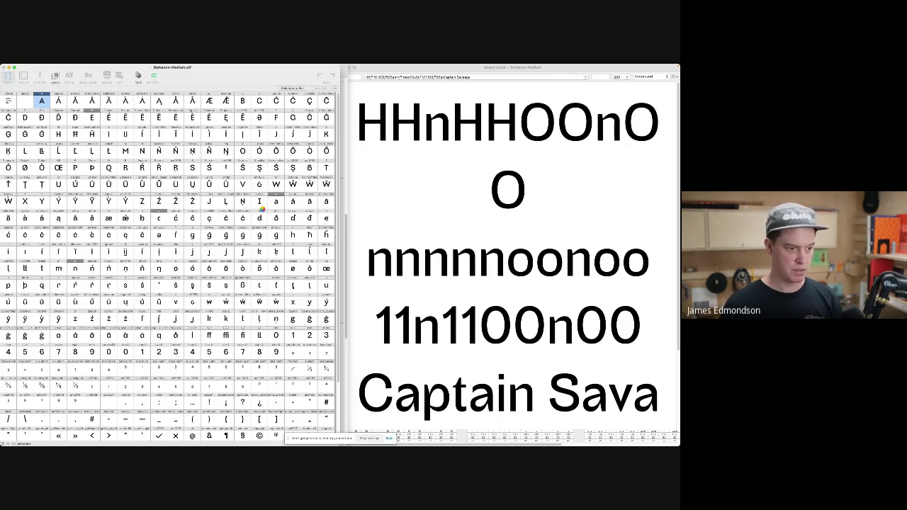
key("t")
key("Return")
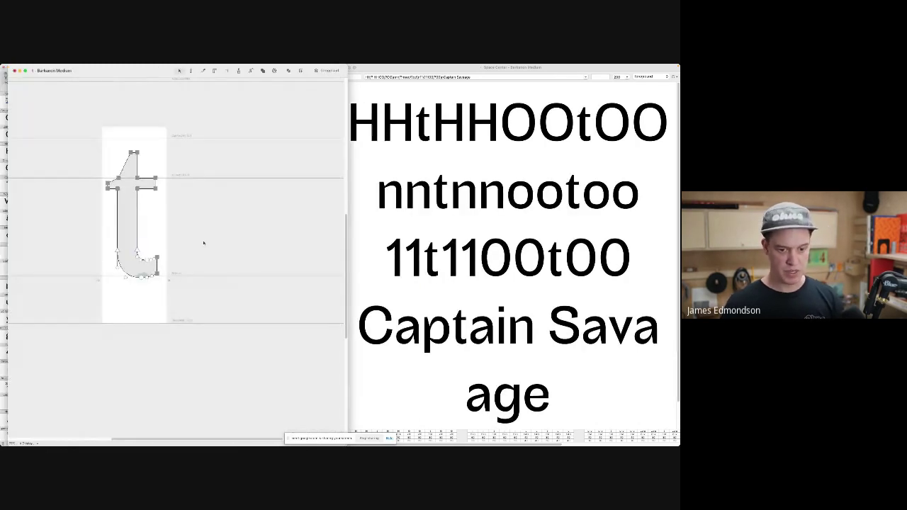
left_click(436, 309)
key("Down")
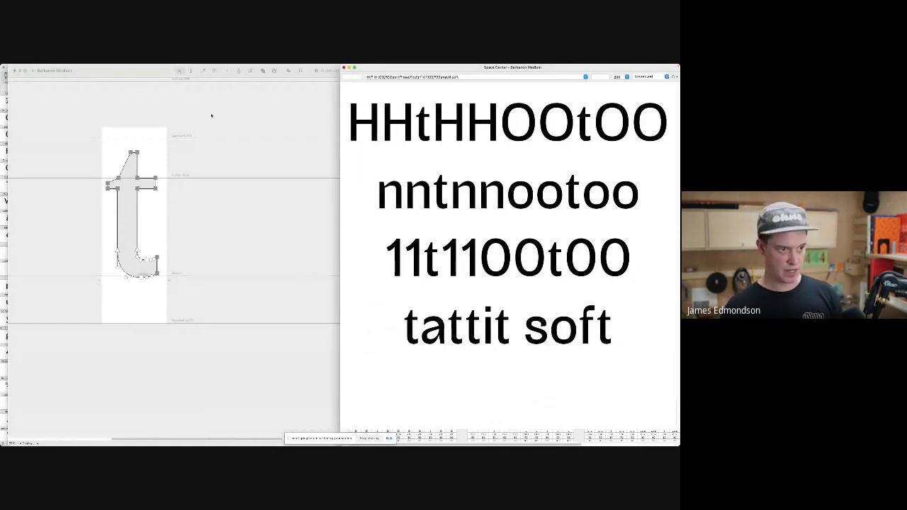
left_click(138, 70)
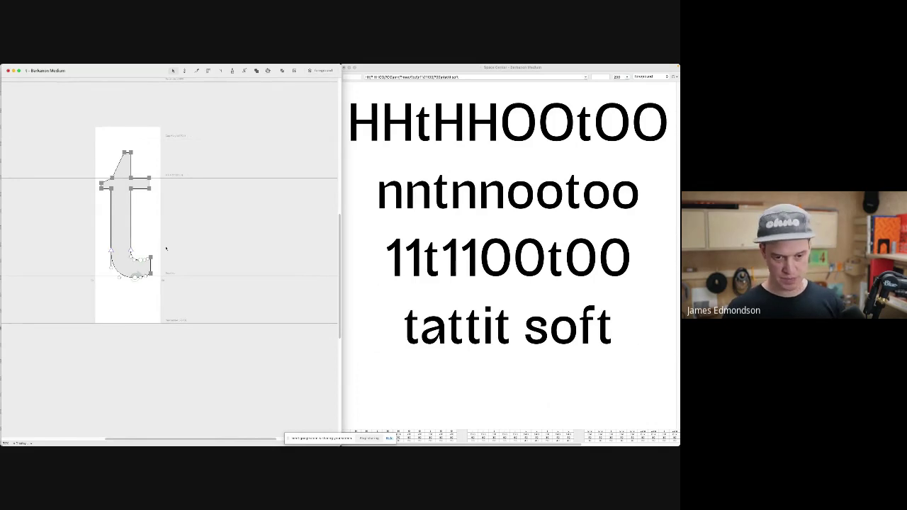
- Examine the individual t's in the "tattit soft" sample beside the a, i and f
left_click(462, 343)
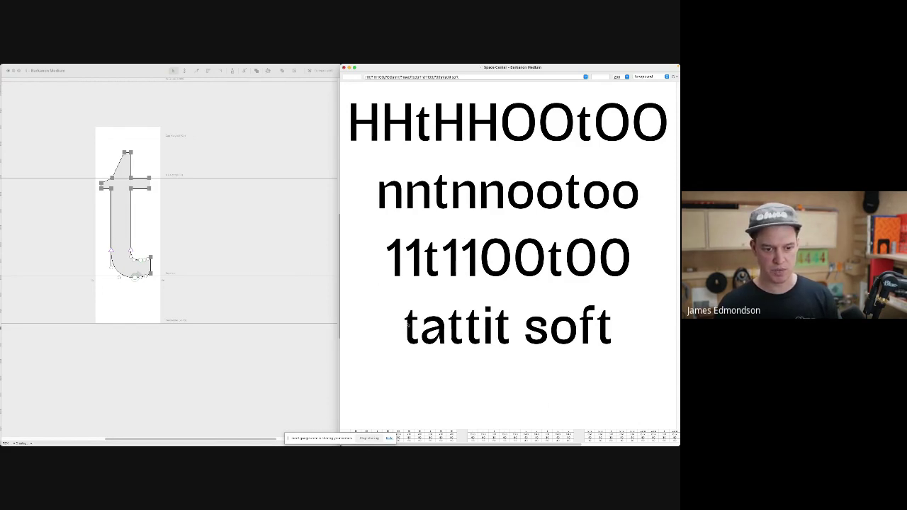
left_click(408, 325)
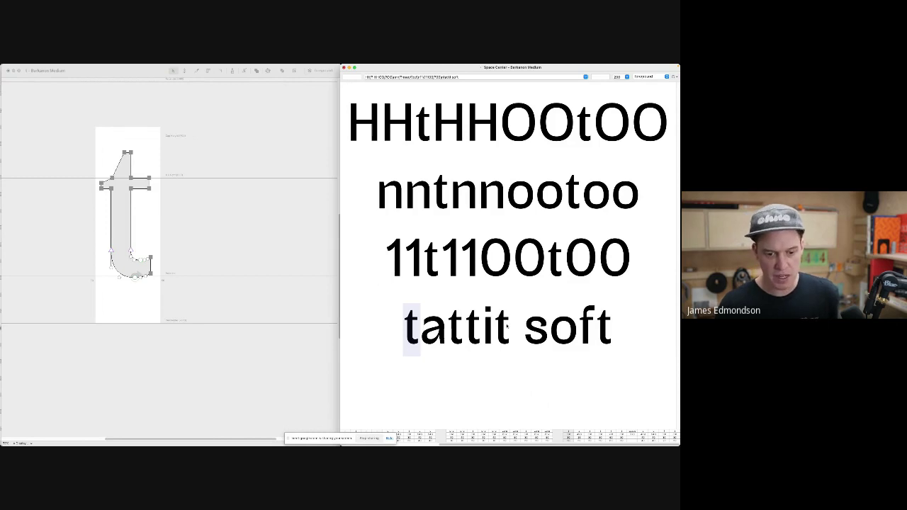
left_click(461, 331)
left_click(599, 319)
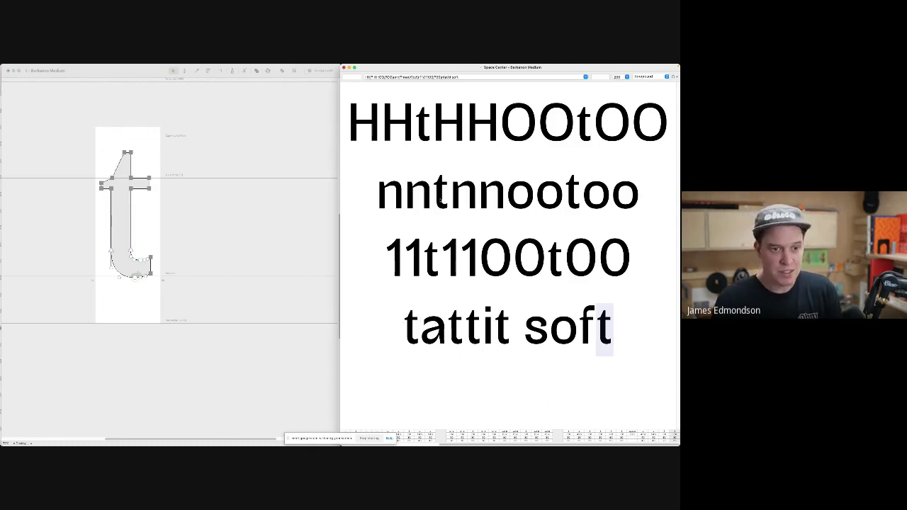
- Add the word "think" to the end of the Space Center sample text and return to the t's outline
left_click(472, 78)
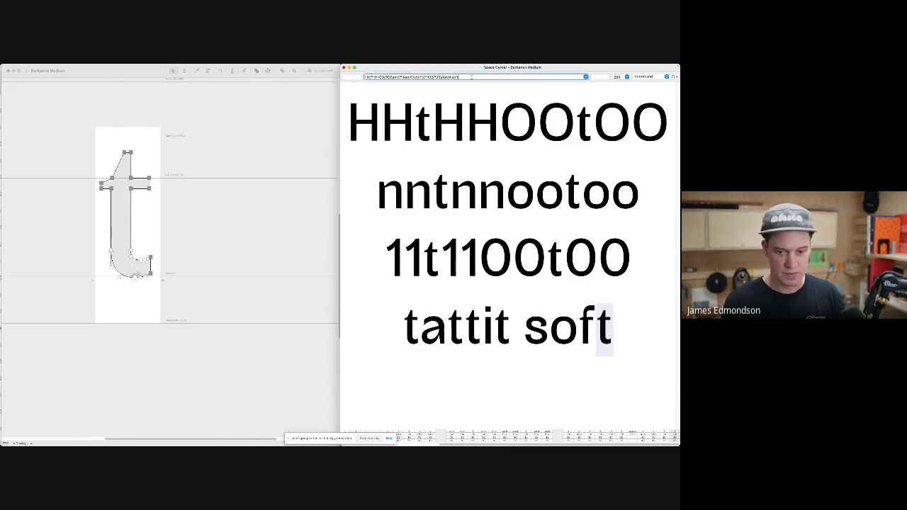
type("think")
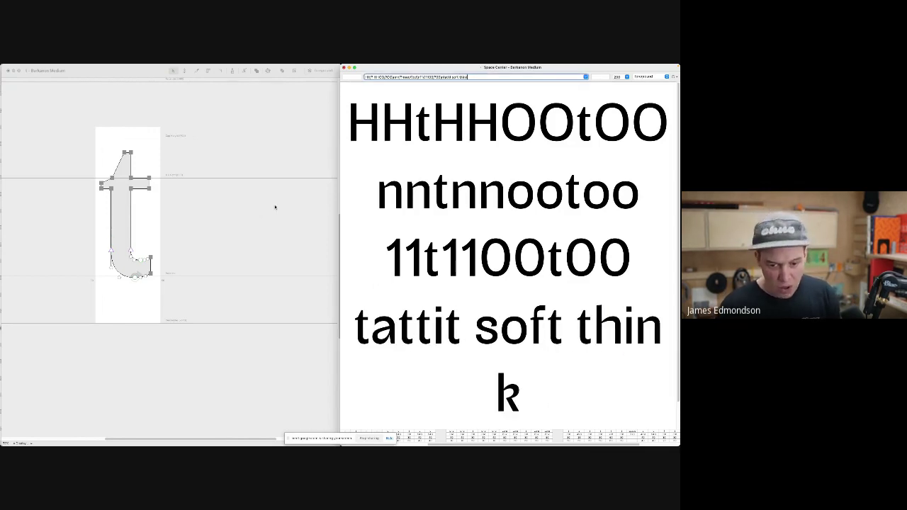
left_click(198, 224)
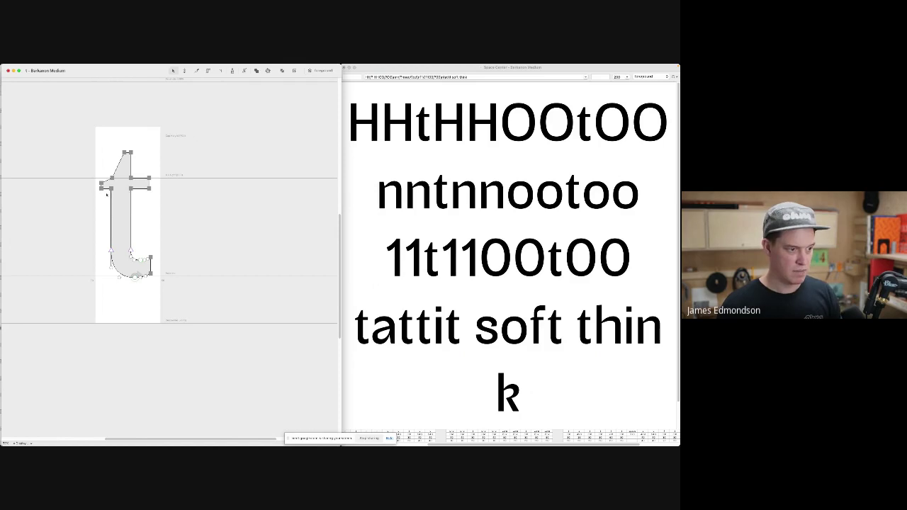
- Extend the t's crossbar to the left and its crossbar end and tail to the right, and preview the glyph
left_click_drag(106, 194, 89, 171)
key("shift+Left")
key("shift+Left")
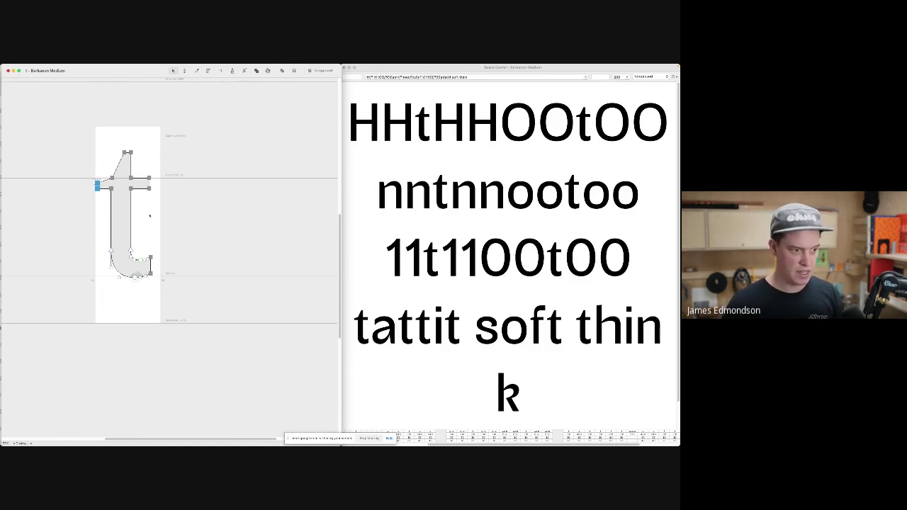
left_click_drag(173, 295, 130, 153)
left_click_drag(151, 227, 157, 227)
key("grave")
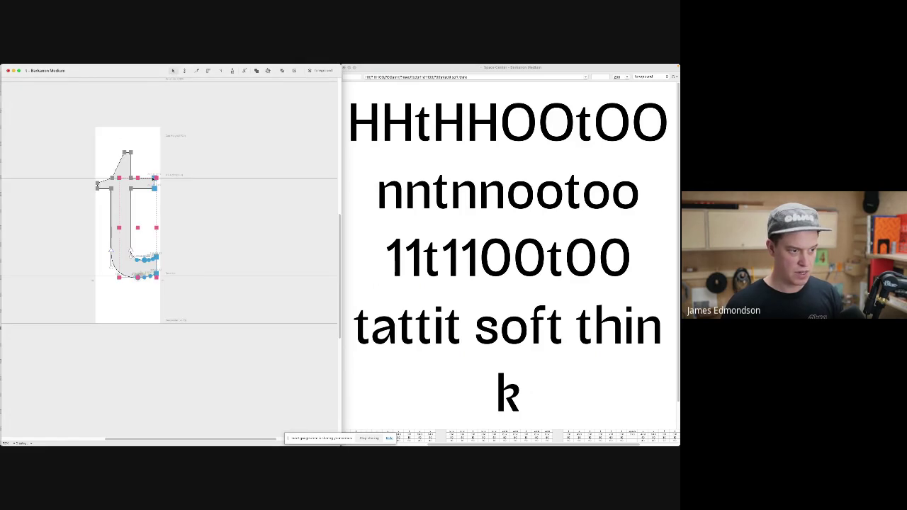
- Raise the top of the t's stem slightly and check the shape in preview
left_click_drag(105, 182, 123, 146)
key("super+t")
key("grave")
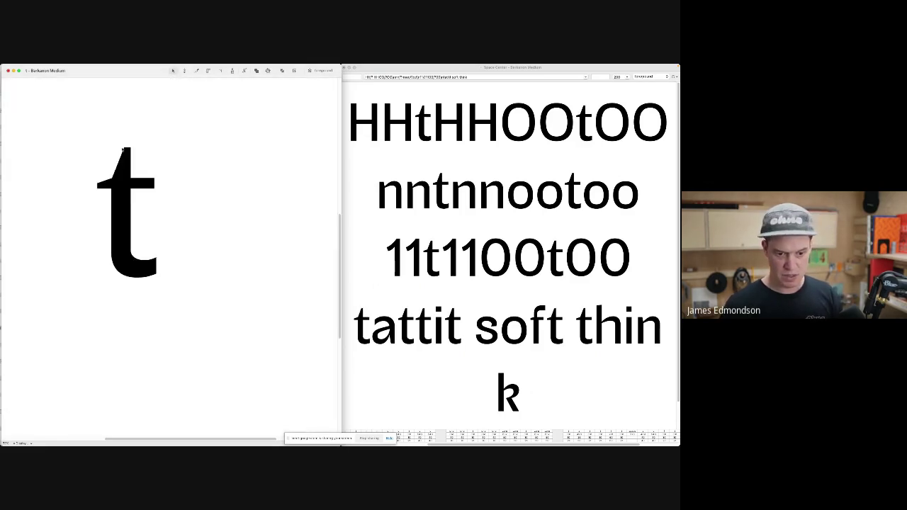
key("space")
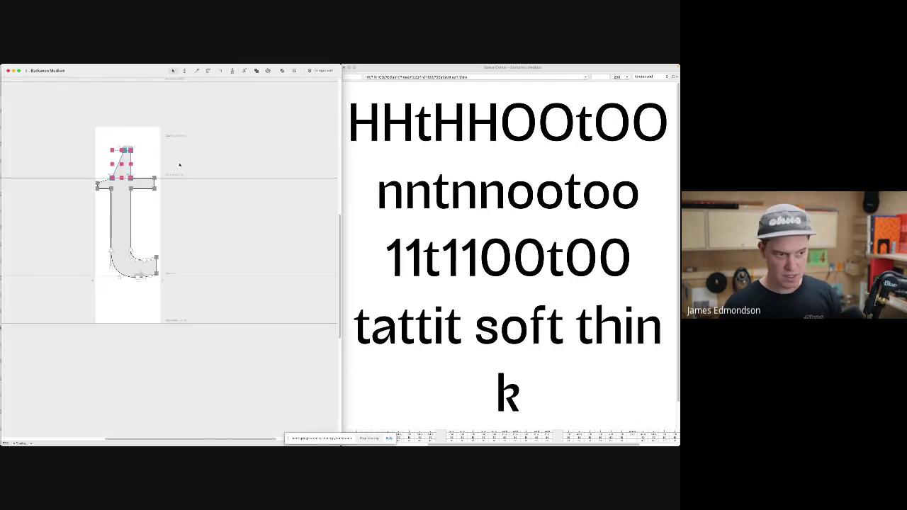
- Raise the corner joining the t's crossbar to its upper stem, try removing that point, and widen the stem's top leftward
left_click(179, 165)
scroll(117, 182, "up", 5)
left_click_drag(107, 174, 109, 156)
key("BackSpace")
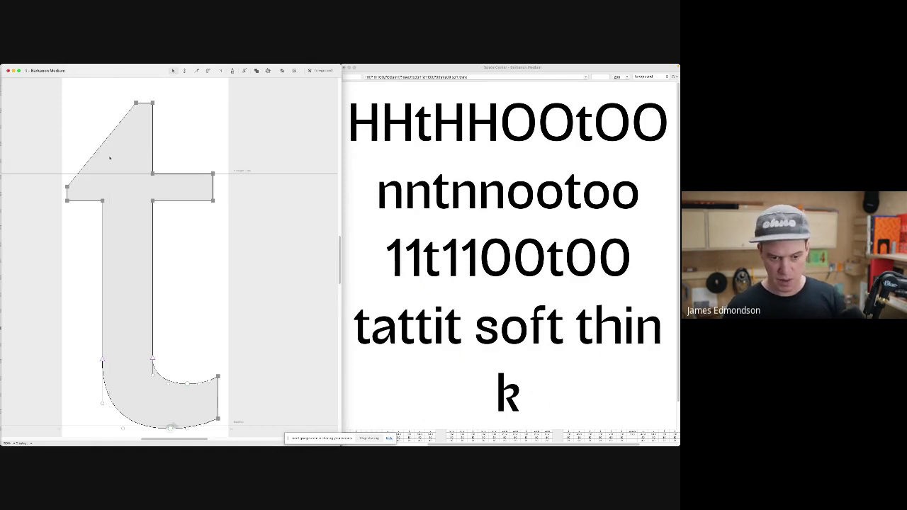
key("super+z")
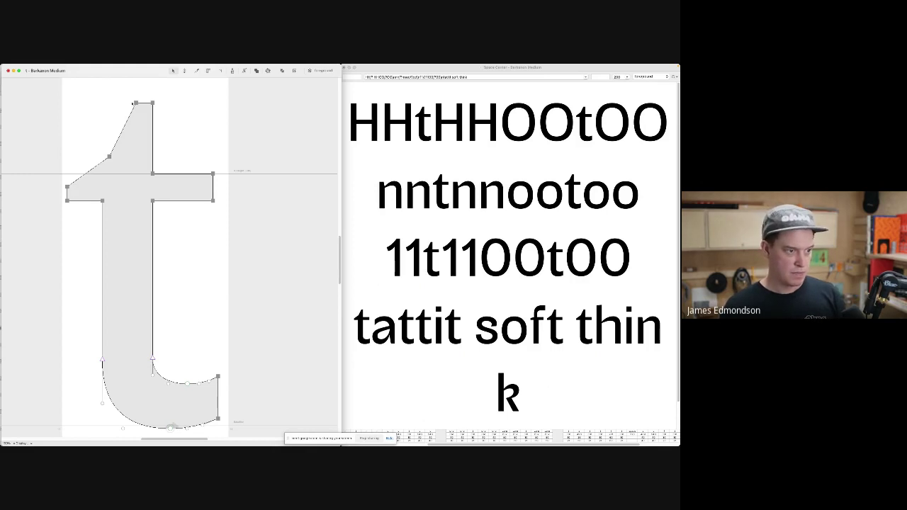
left_click_drag(136, 103, 130, 103)
- Lengthen the t's crossbar farther to the right by moving its two end points outward
key("super+minus")
left_click_drag(227, 199, 197, 180)
left_click(203, 176)
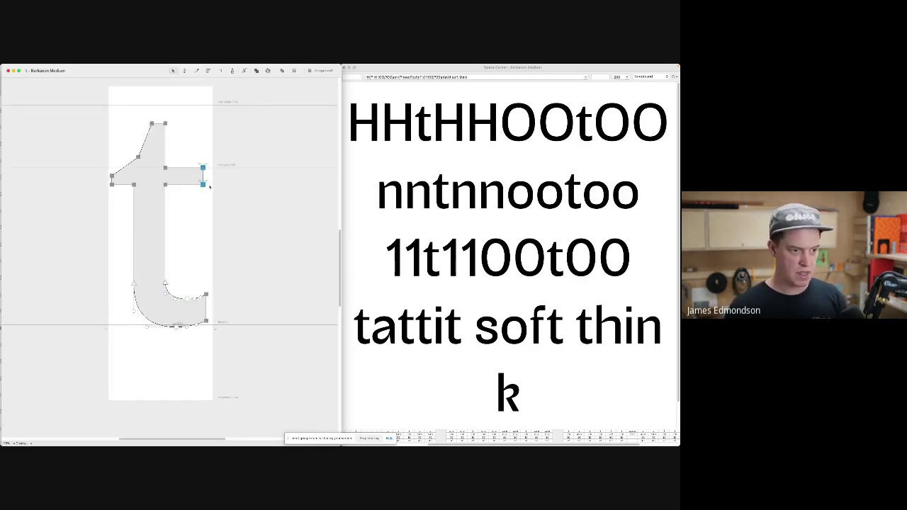
key("shift+Right")
key("shift+Right")
left_click(86, 224)
- Add a vertical guideline at the crossbar's right end and stretch the t's tail terminal out to it
right_click(212, 200)
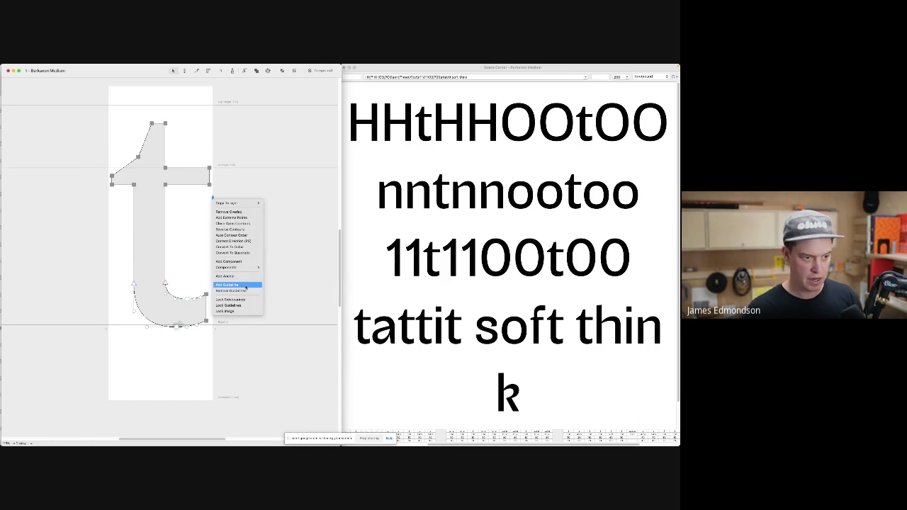
left_click(231, 284)
left_click_drag(204, 200, 212, 197)
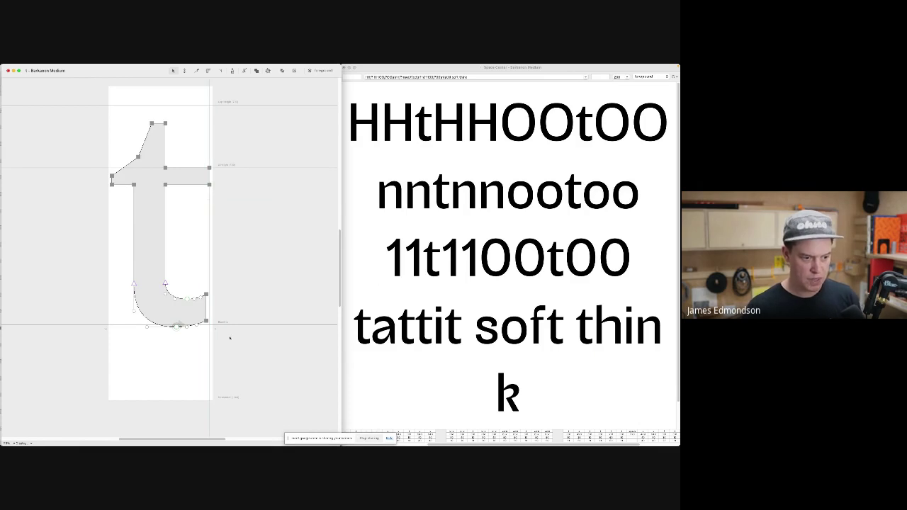
left_click_drag(229, 338, 170, 277)
key("super+t")
left_click_drag(206, 311, 209, 310)
left_click(239, 280)
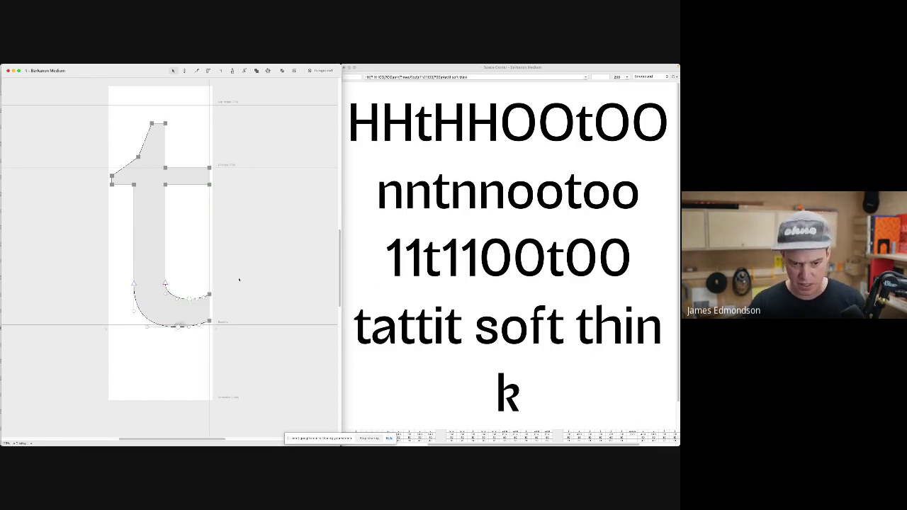
- Thicken the t's crossbar by lowering all the points along its bottom edge
left_click_drag(234, 212, 98, 179)
key("shift+Down")
key("shift+Down")
key("shift+Up")
key("Down")
key("Down")
key("Down")
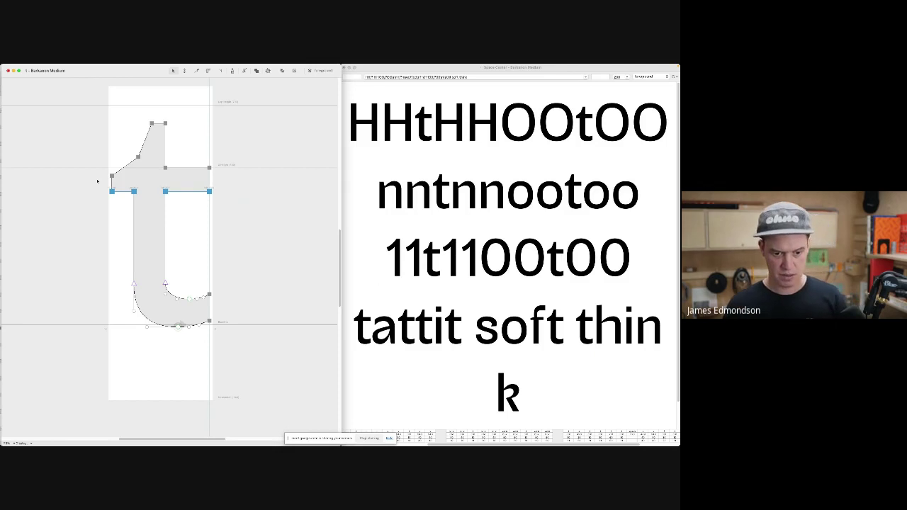
- Measure the vertical thickness of the t's crossbar and tail, and lower the corner joining the crossbar to the upper stem
key("r")
left_click_drag(184, 146, 185, 391)
key("e")
left_click_drag(228, 304, 153, 262)
key("super+t")
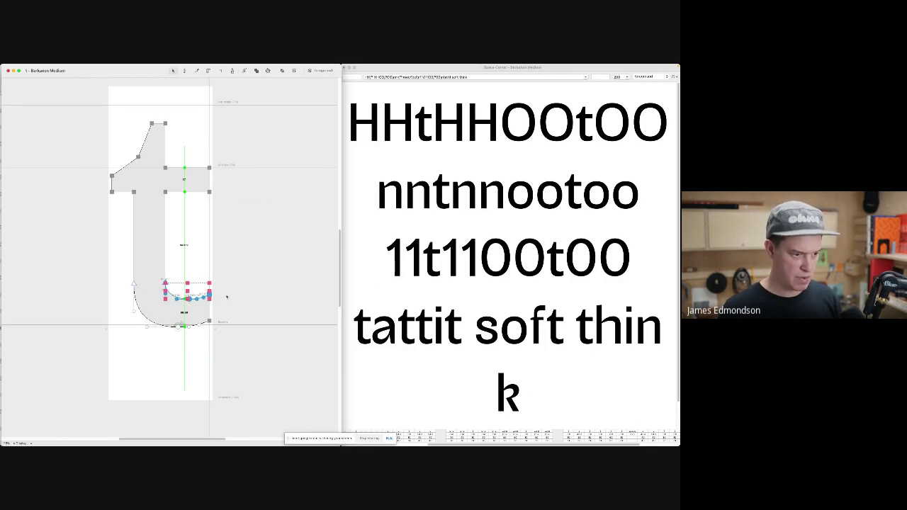
left_click(227, 296)
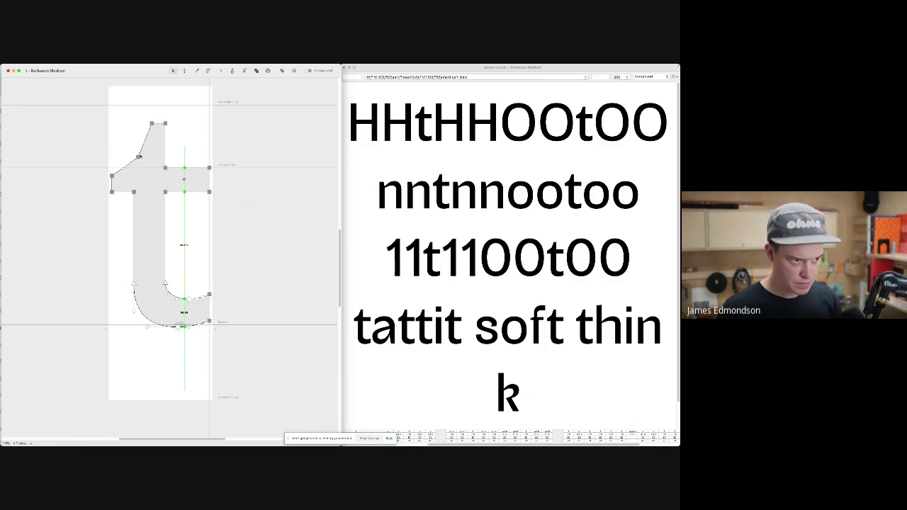
left_click_drag(139, 156, 138, 165)
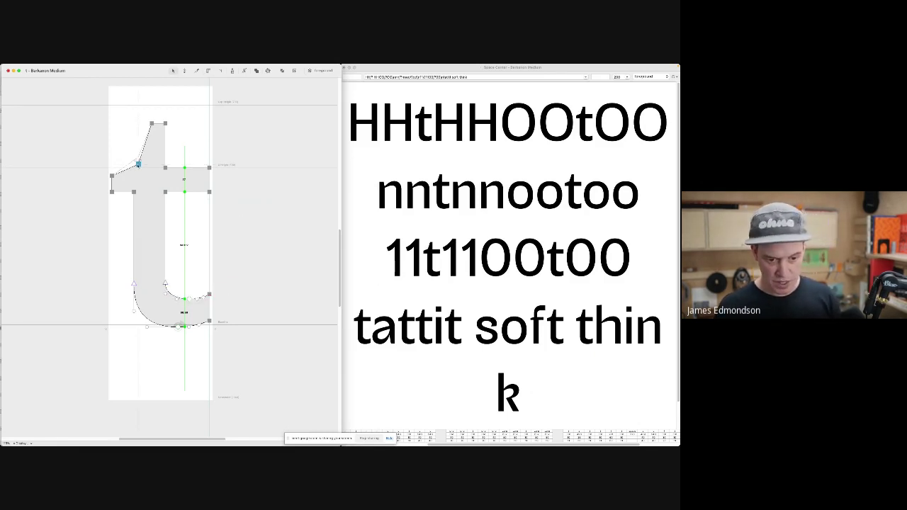
left_click(103, 227)
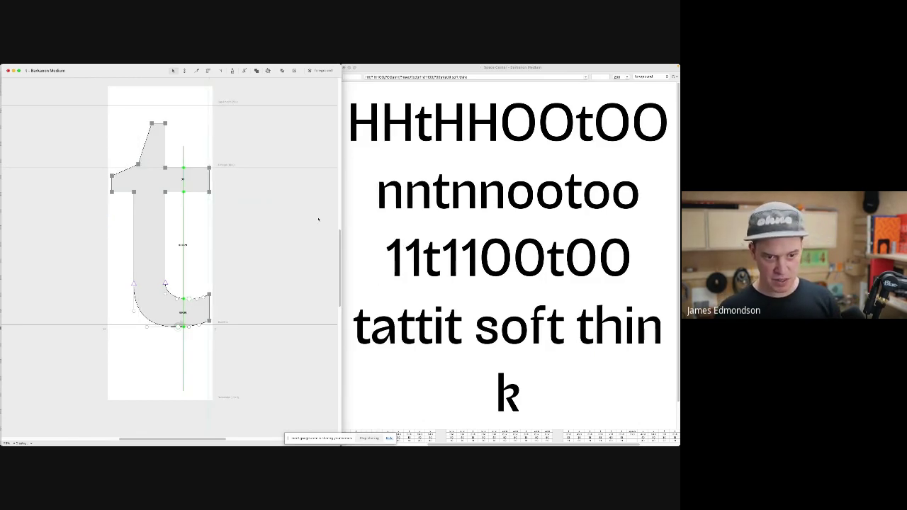
- Widen the t's right and left sidebearings in the Space Center, judging its spacing against the n's and o's
left_click(445, 200)
left_click_drag(449, 217, 451, 218)
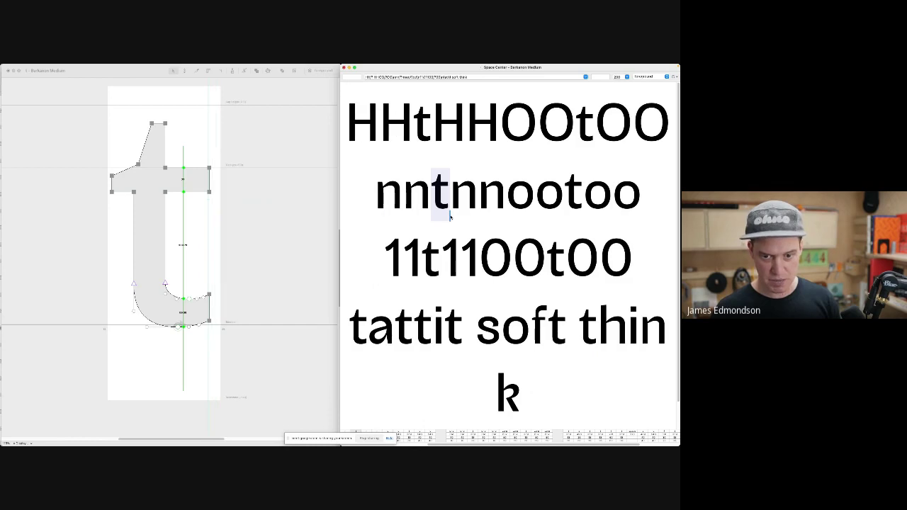
left_click(562, 197)
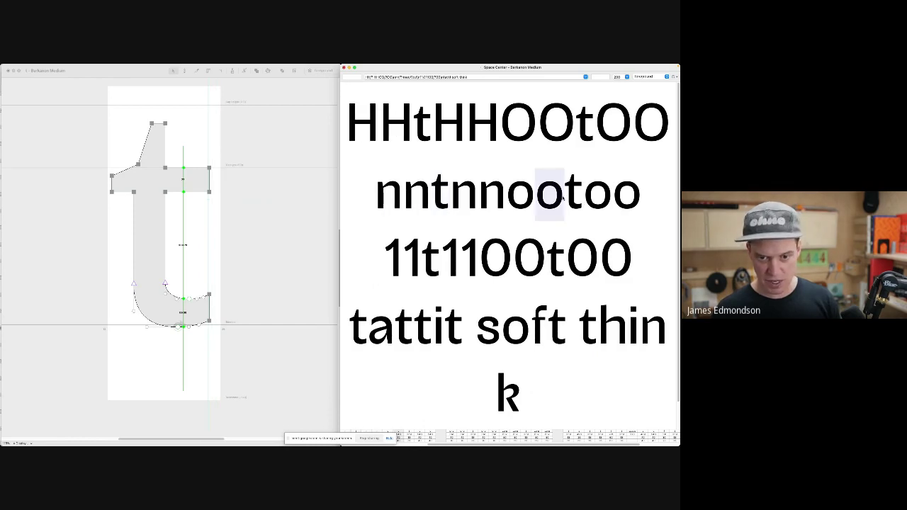
left_click(602, 199)
left_click(415, 205)
left_click(434, 205)
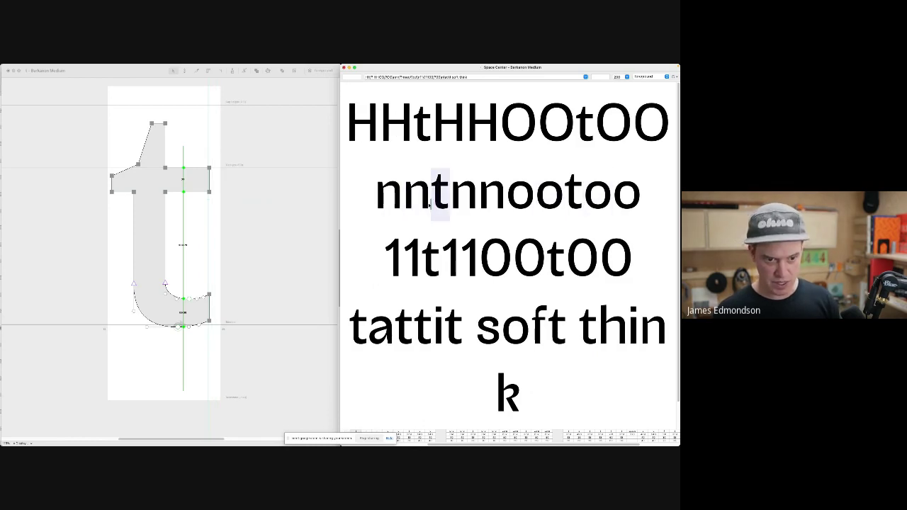
left_click_drag(429, 205, 430, 203)
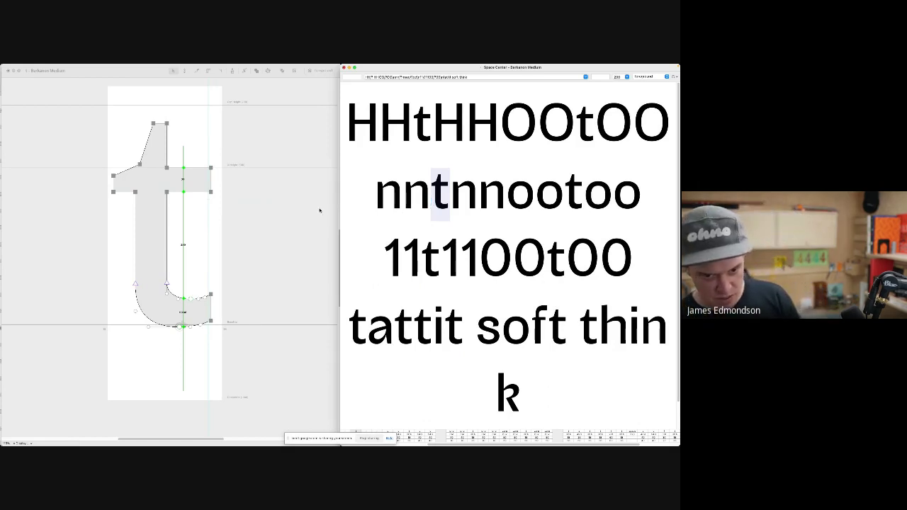
- Open the lowercase s in the glyph editor
left_click(250, 229)
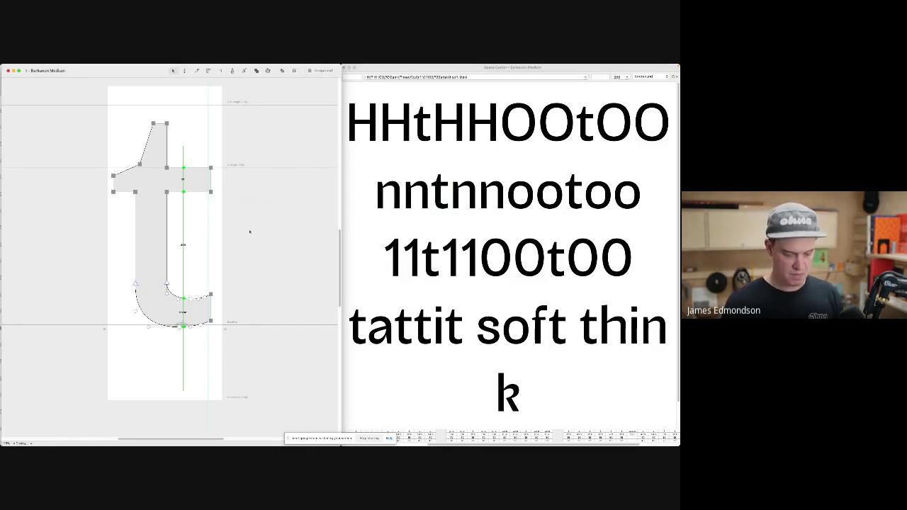
key("super+j")
type("s")
key("Return")
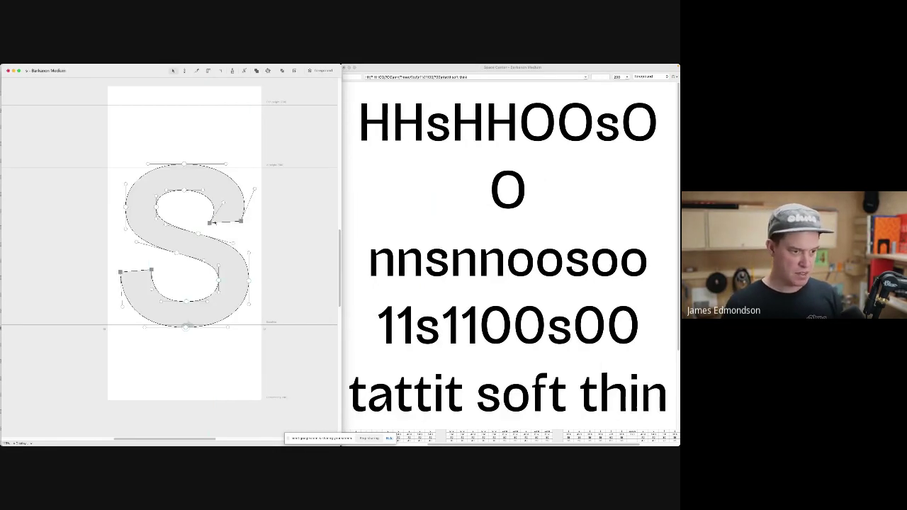
- Slice the upper and lower terminals of the s vertically and delete the cut-off ends
key("r")
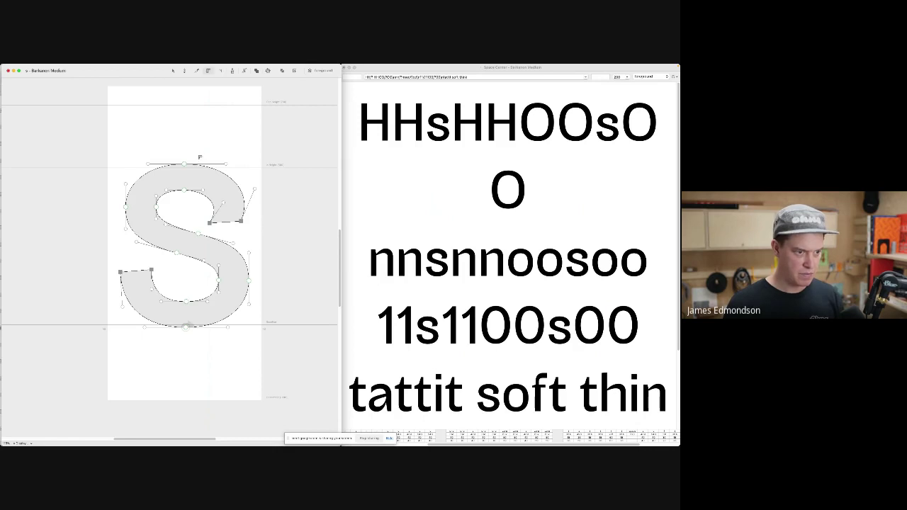
key("p")
left_click_drag(201, 155, 202, 219)
left_click_drag(170, 287, 165, 361)
key("v")
double_click(156, 289)
double_click(210, 212, "shift")
key("BackSpace")
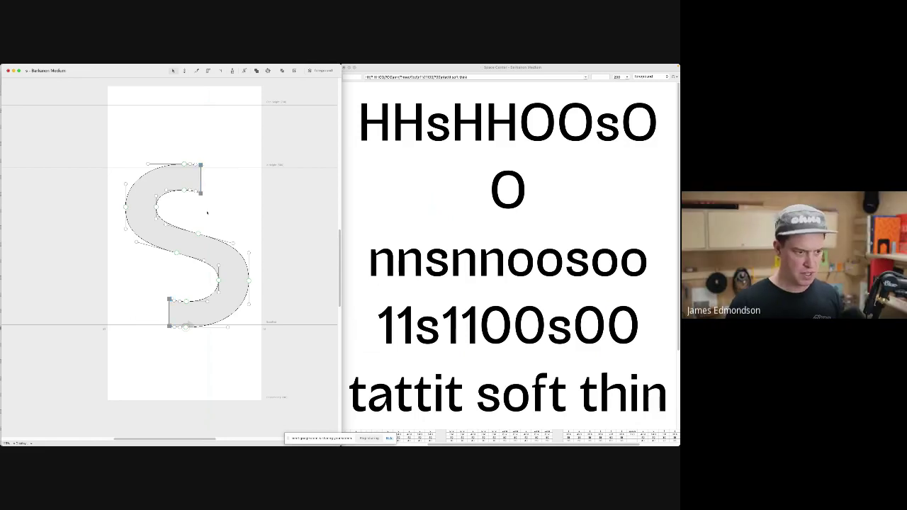
- Extend the s's upper terminal to the right and its lower terminal to the left
left_click_drag(226, 206, 184, 145)
left_click_drag(204, 178, 213, 179)
key("grave")
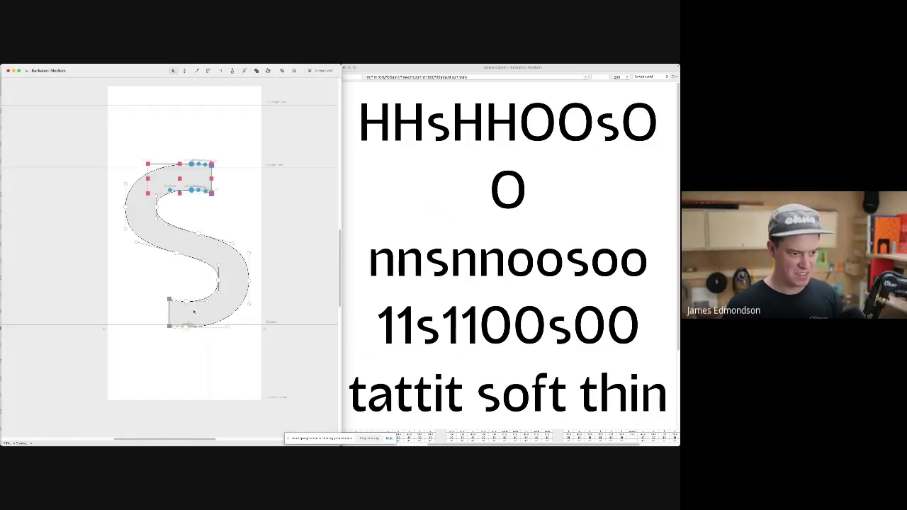
left_click_drag(158, 289, 161, 313)
left_click(189, 276)
- Select the whole s and scale it narrower from its right side
key("super+a")
key("super+t")
left_click_drag(248, 245, 233, 247)
left_click(208, 183)
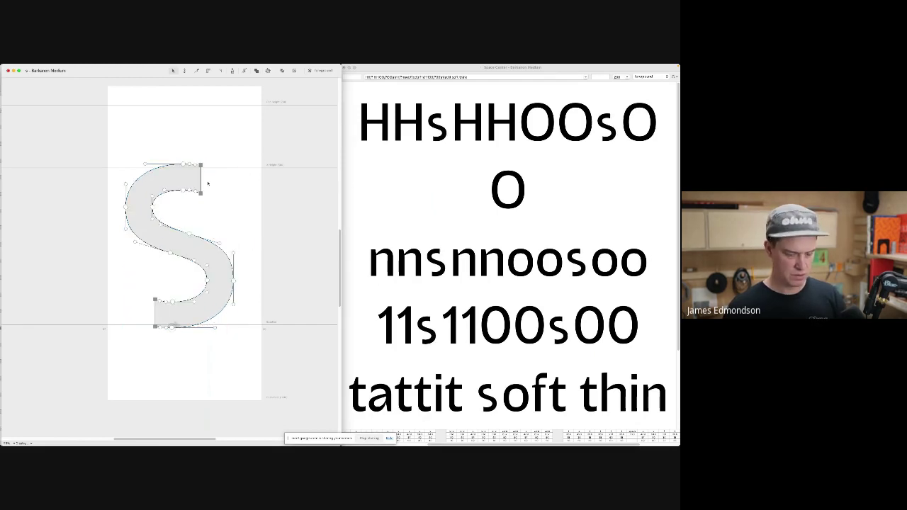
- Pull the narrowed s's upper terminal outward and slightly down, and adjust the terminal's outer curve
left_click_drag(204, 181, 221, 186)
key("grave")
left_click(210, 170)
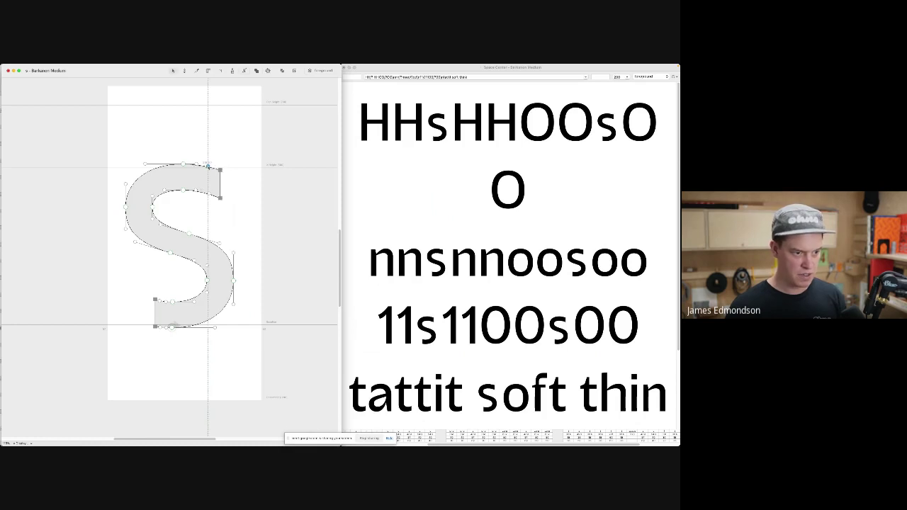
- Add the lowercase a to the s glyph as a component for comparison
key("super+j")
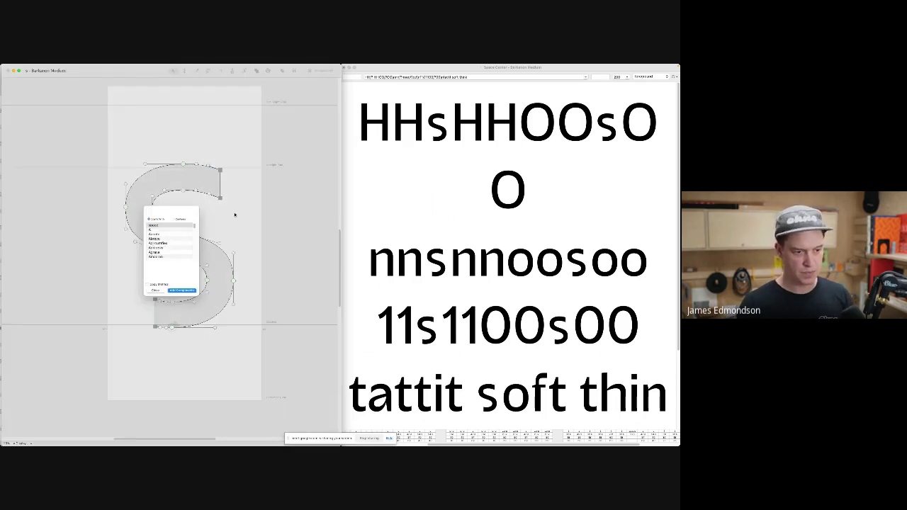
type("a")
key("Return")
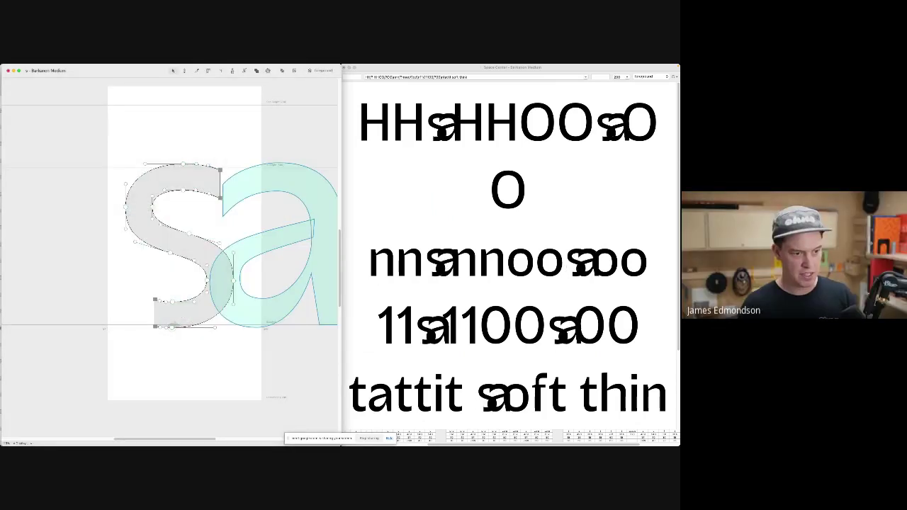
- Shift the a component slightly right, lower the s's upper terminal toward the a's terminal, and preview them together
left_click_drag(139, 205, 206, 260)
left_click(228, 220)
key("Return")
key("shift+Down")
key("grave")
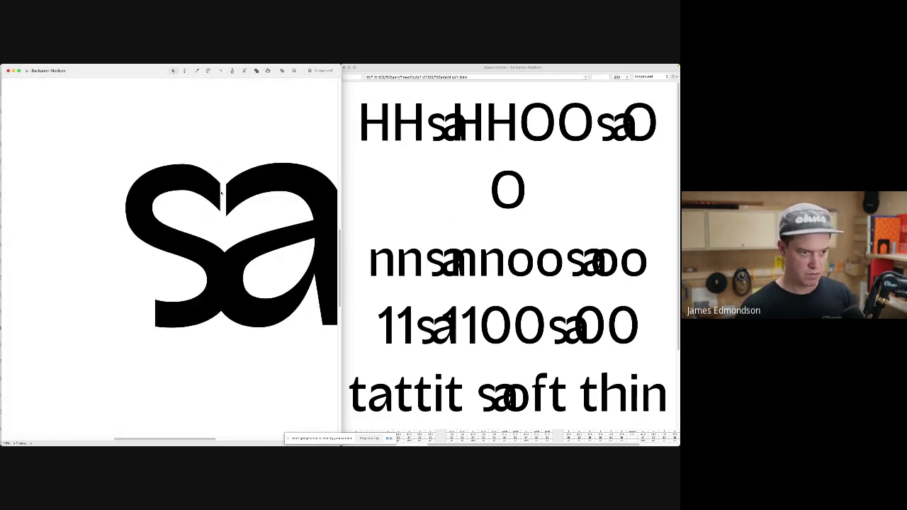
- Refine the s's upper terminal by shifting the outer arch's top point left and rounding the curve into the terminal
left_click(223, 192)
left_click_drag(220, 184, 220, 182)
left_click(180, 164)
left_click(210, 170)
key("space")
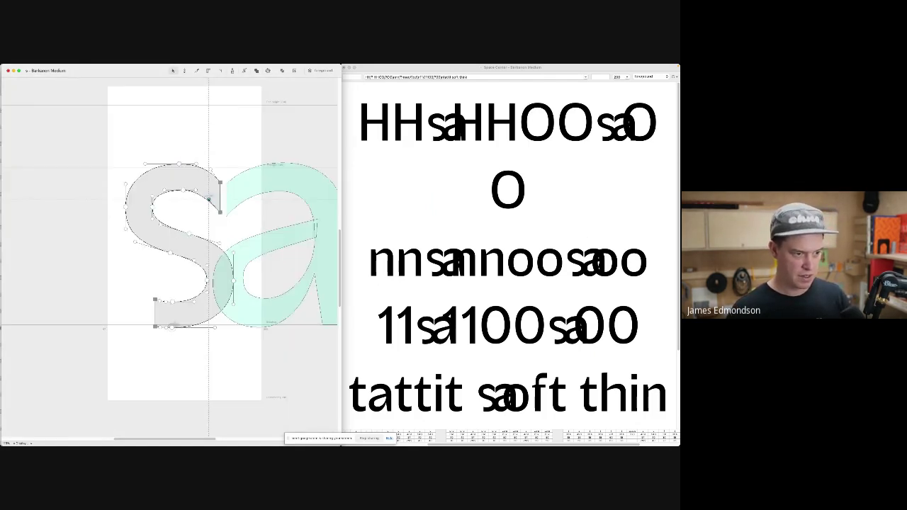
- Replace the s's lower terminal with a copy of the upper terminal rotated 180 degrees
left_click(179, 190)
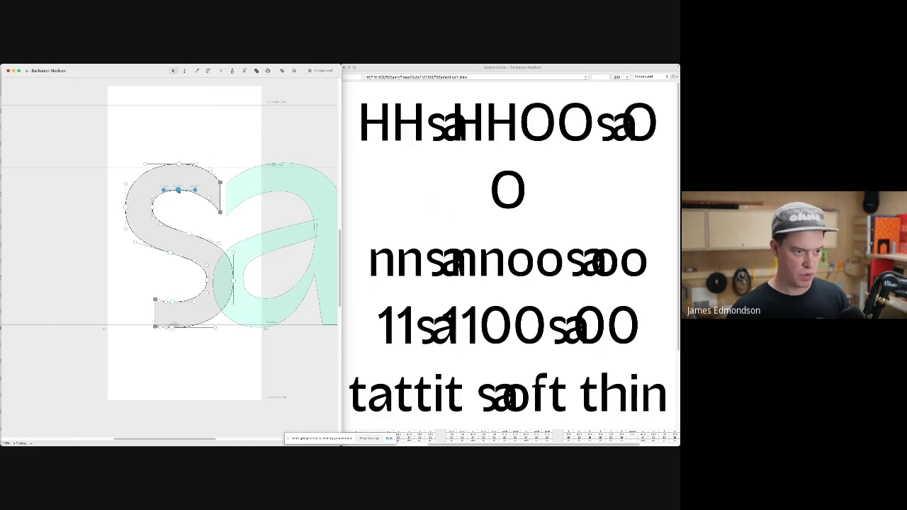
left_click(174, 223)
left_click_drag(174, 223, 232, 152)
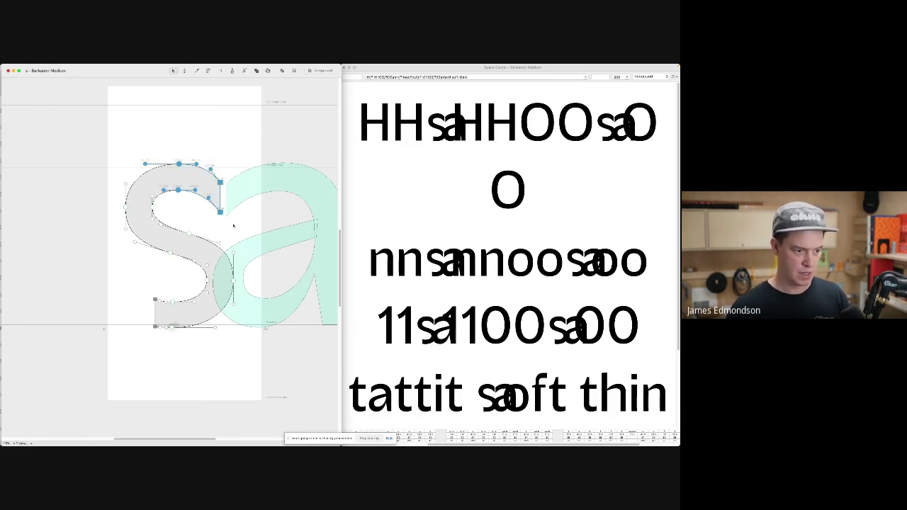
left_click_drag(183, 339, 144, 297)
key("BackSpace")
key("super+v")
key("super+r")
key("super+shift+z")
key("super+shift+z")
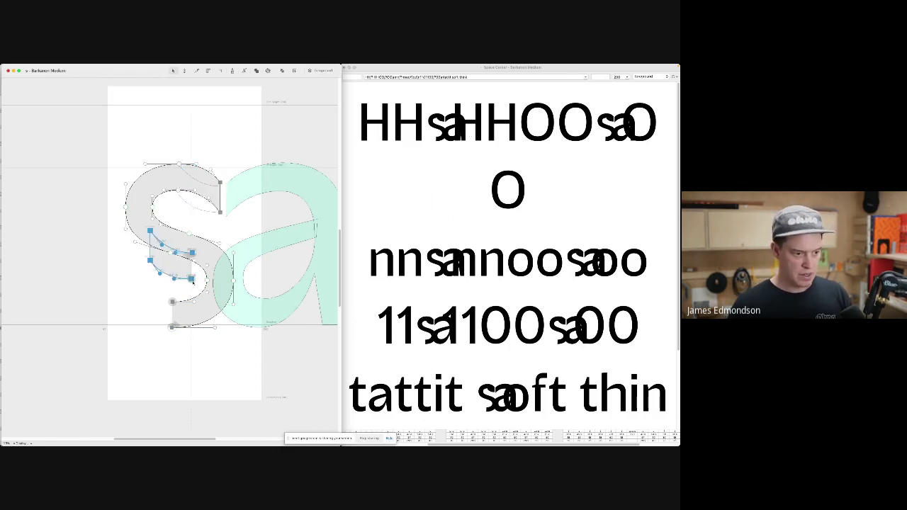
- Move the rotated terminal to the s's lower end and merge its open ends with the bottom curve's points
left_click_drag(166, 327, 161, 293)
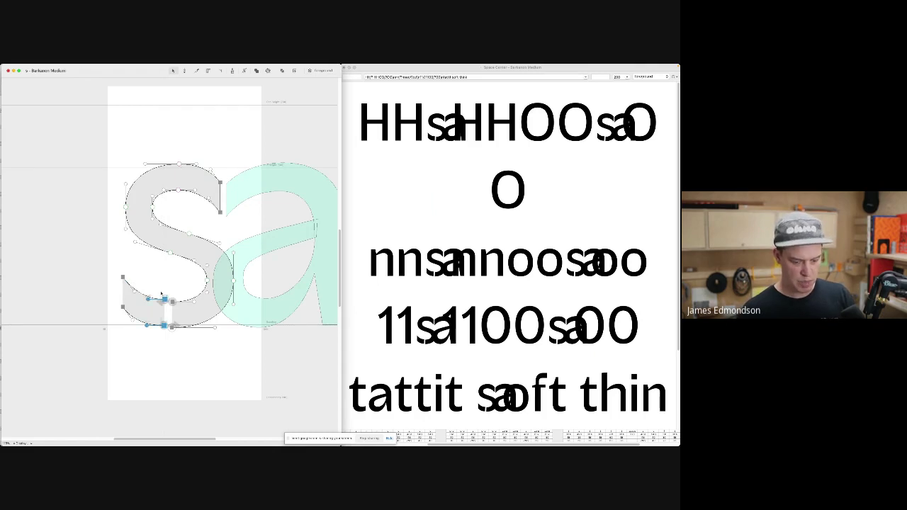
key("s")
left_click_drag(165, 326, 172, 327)
left_click(171, 328)
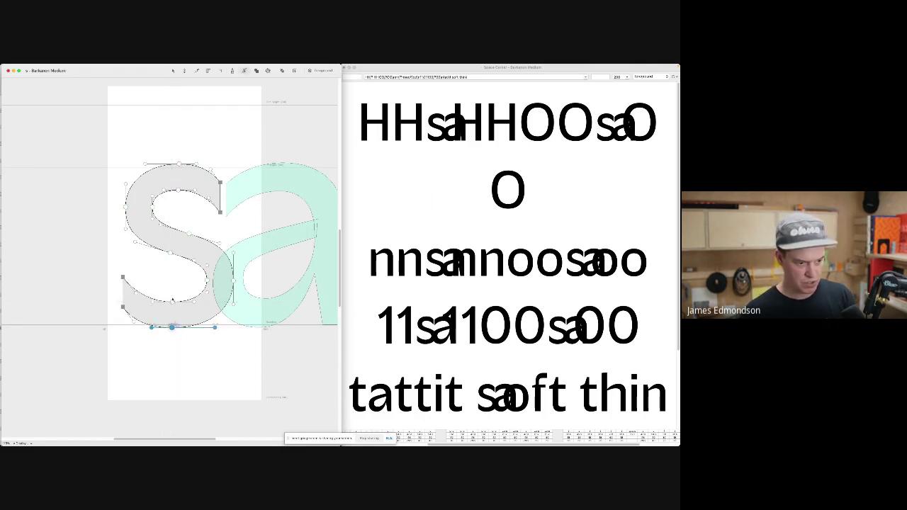
- Delete the lowercase a comparison component from the s glyph
left_click(171, 301)
key("Delete")
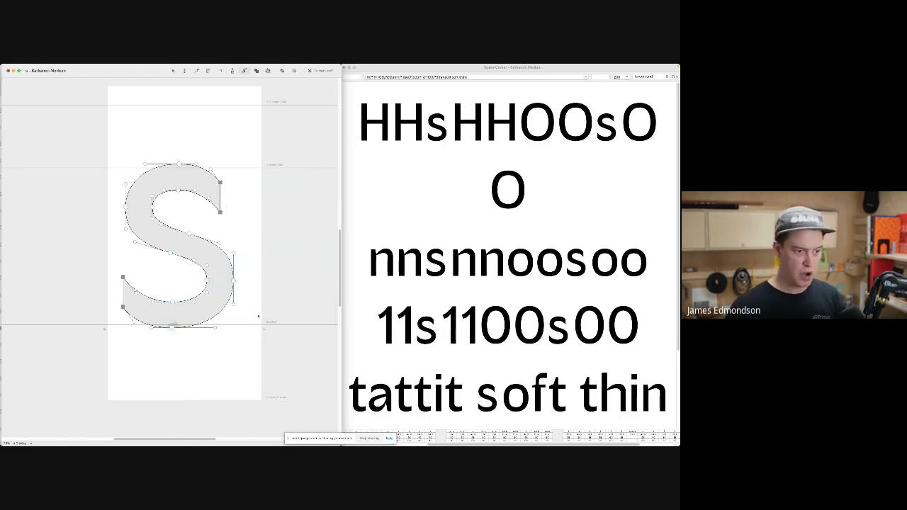
key("v")
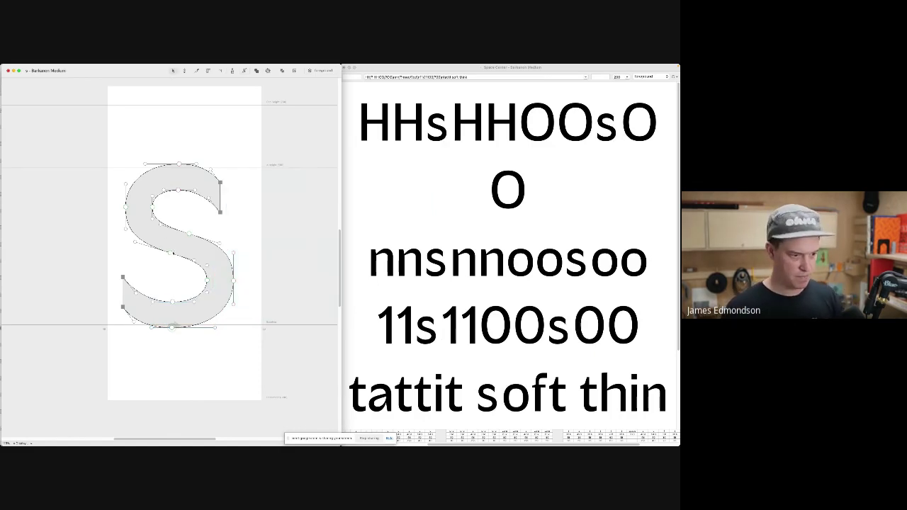
- Thicken the s's spine slightly by moving its lower curve point down and its upper curve point up
key("s")
left_click_drag(172, 253, 172, 255)
key("grave")
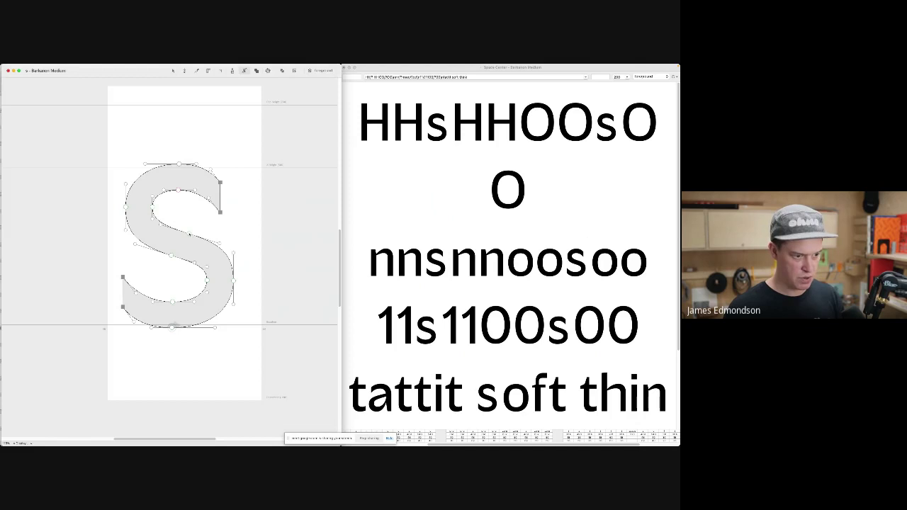
left_click(188, 232)
key("Up")
key("grave")
- Deepen both s terminals slightly by moving the upper terminal's outer corner up and the lower terminal's outer corner down
left_click(222, 188)
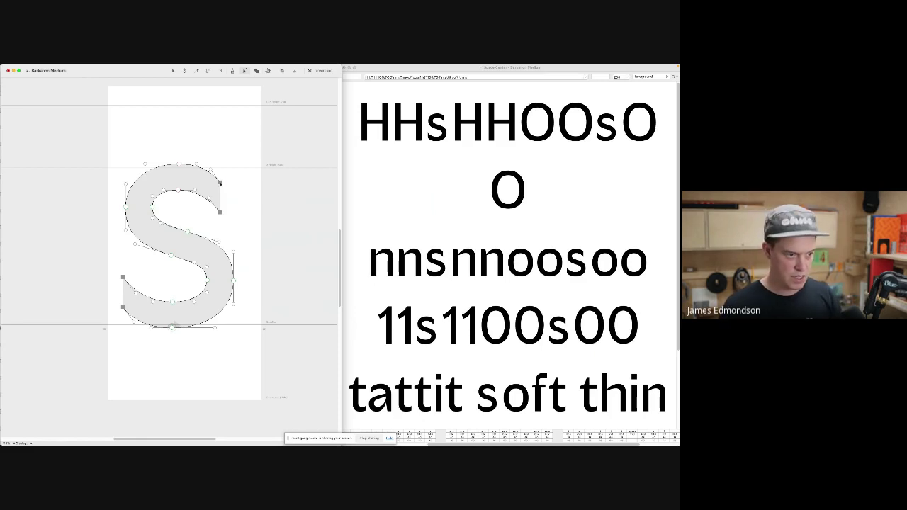
left_click(210, 172)
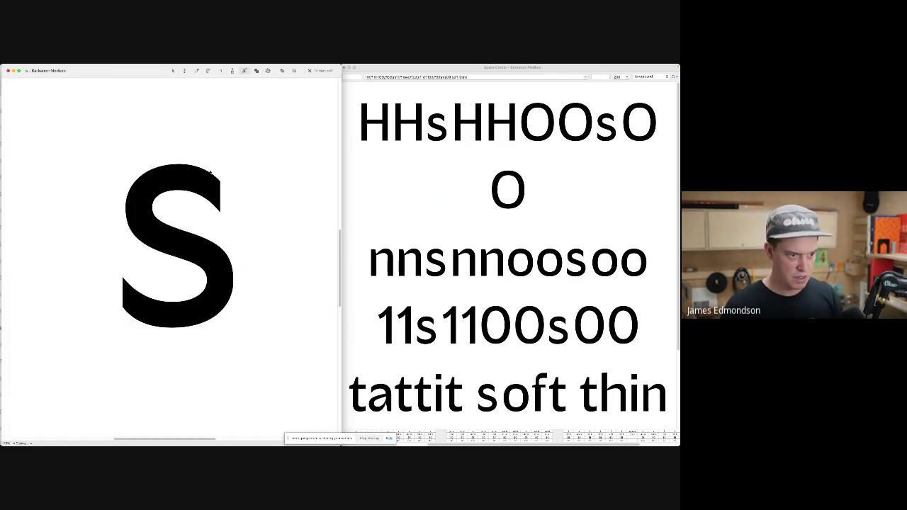
left_click(123, 307)
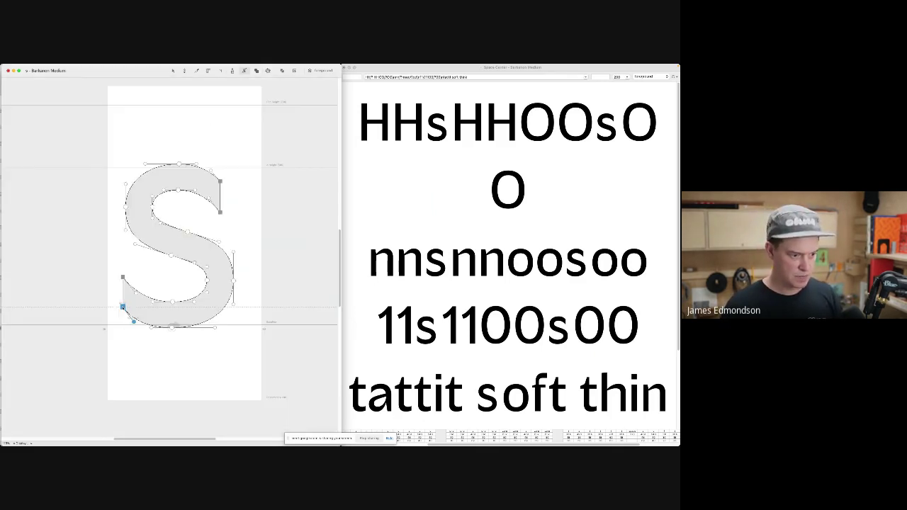
left_click_drag(122, 307, 134, 321)
left_click(198, 277)
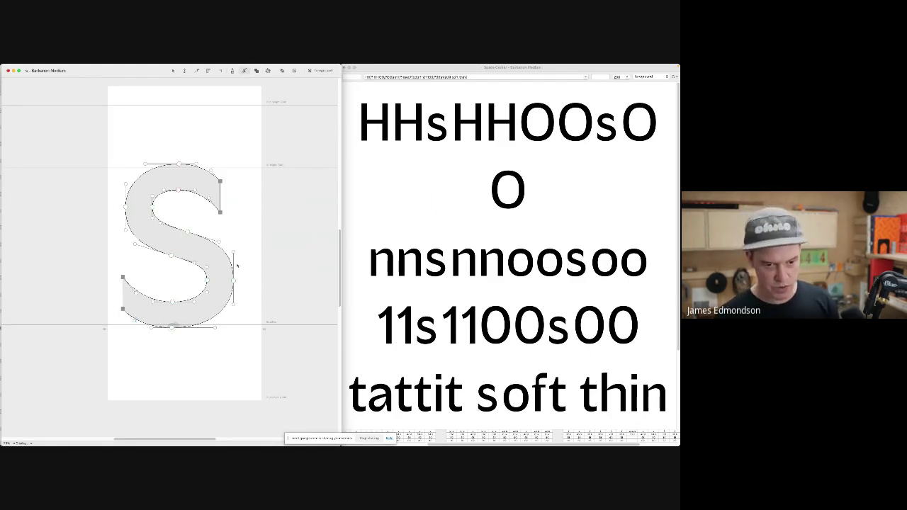
- Tighten the s's spacing by reducing the right sidebearing clearly and the left sidebearing slightly
left_click_drag(264, 229, 244, 234)
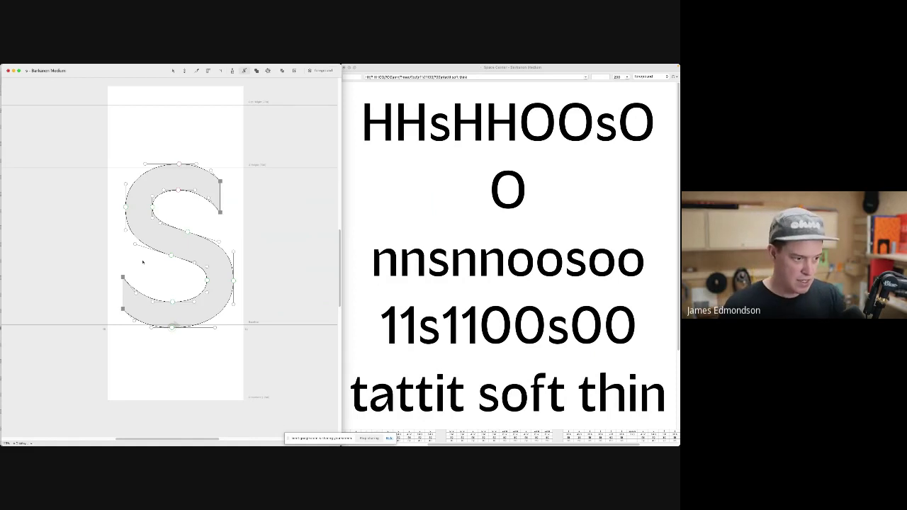
left_click_drag(108, 246, 110, 246)
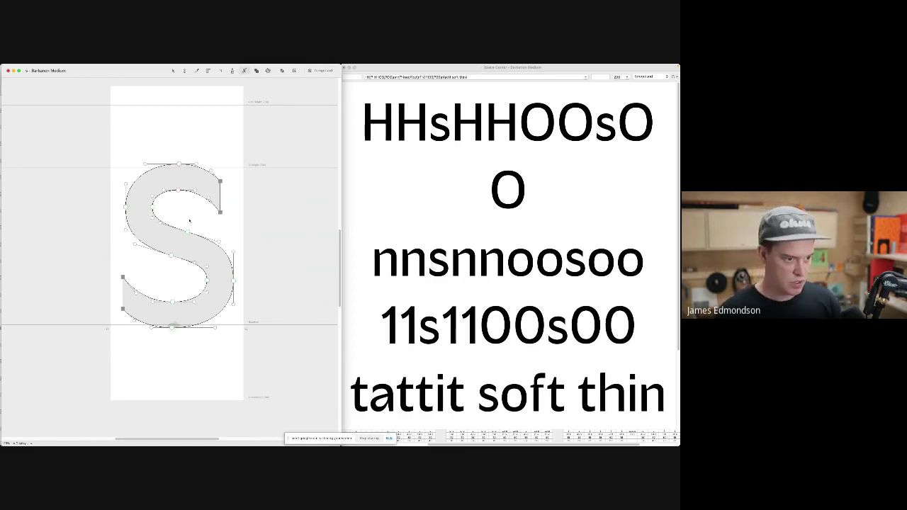
- Shift the s's upper terminal and top arch points slightly right and preview the filled shape
left_click_drag(241, 232, 168, 144)
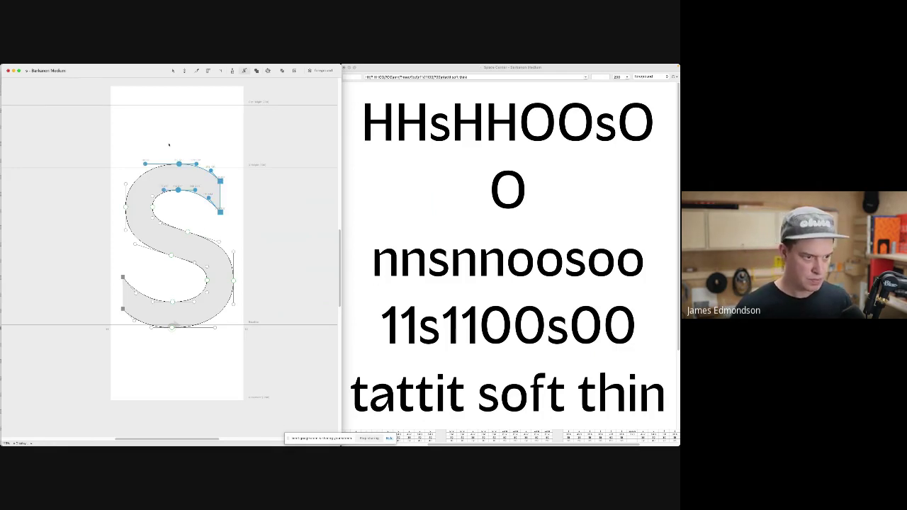
key("shift+Right")
key("grave")
key("Left")
key("grave")
left_click(229, 194)
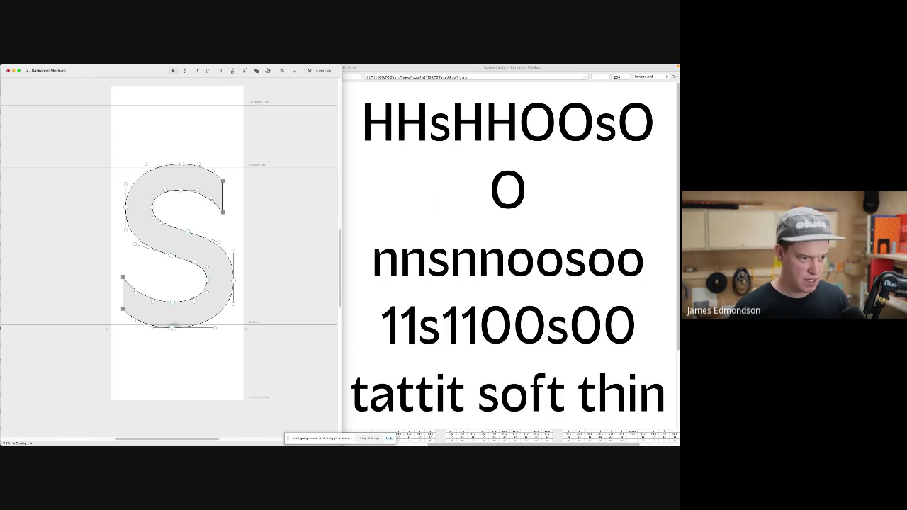
key("space")
key("grave")
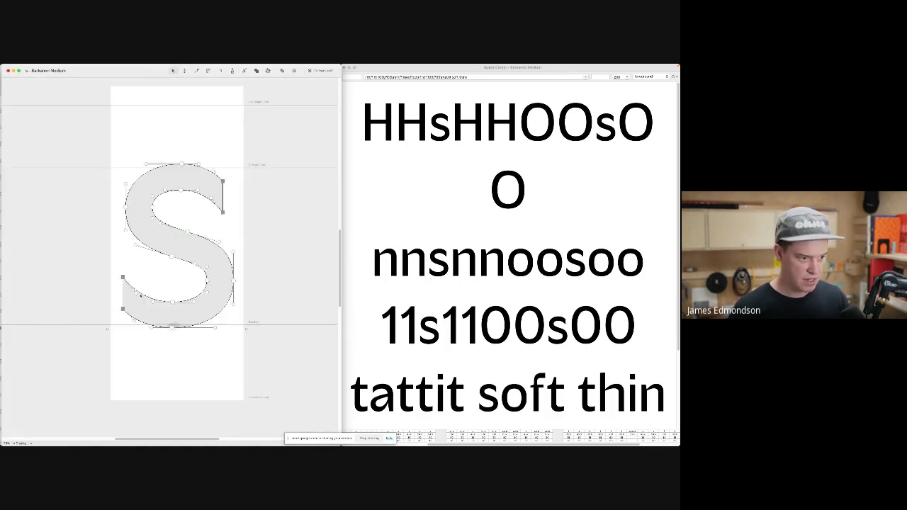
- Shift the inner and outer extreme points of the s's bottom curve slightly right
left_click(135, 292)
left_click(153, 302)
left_click_drag(182, 269, 156, 352)
key("s")
left_click_drag(172, 302, 175, 303)
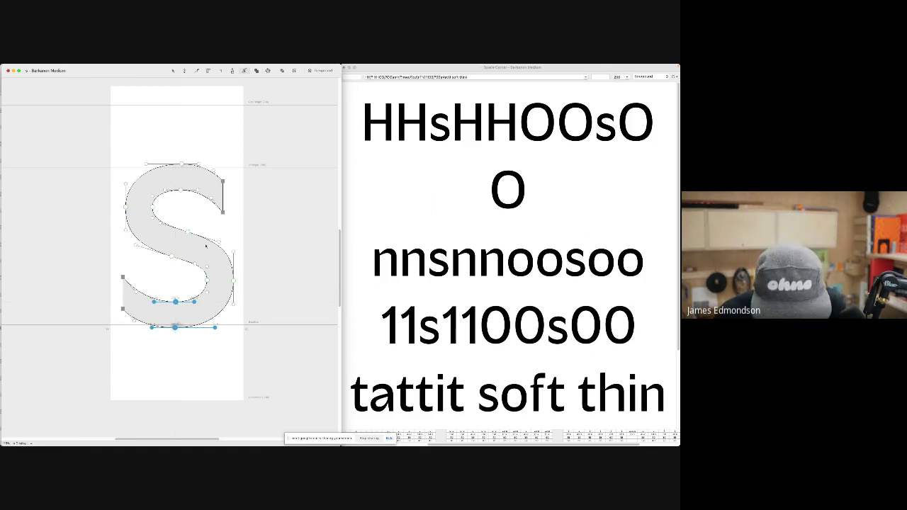
- Move the left-side points of the s's upper bowl and the top arch points slightly left, previewing the shape
key("v")
left_click_drag(157, 267, 101, 165)
key("space")
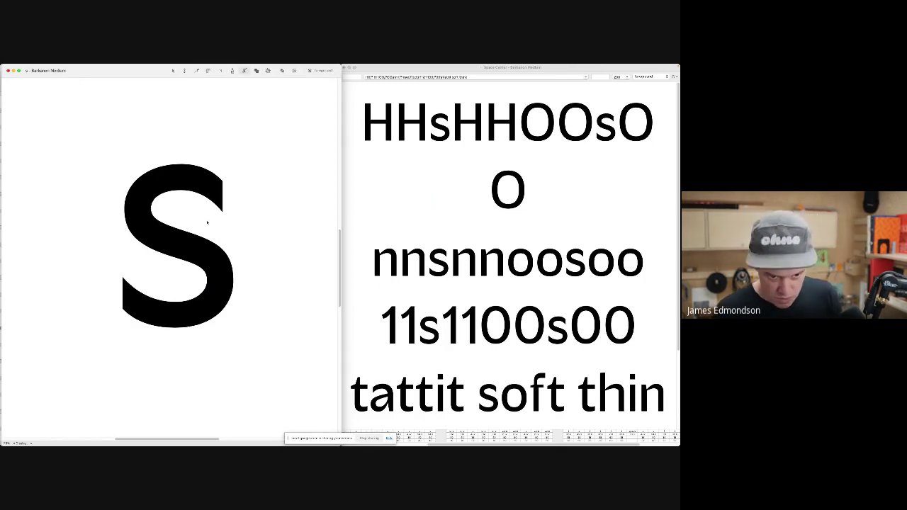
left_click_drag(201, 210, 160, 146)
key("space")
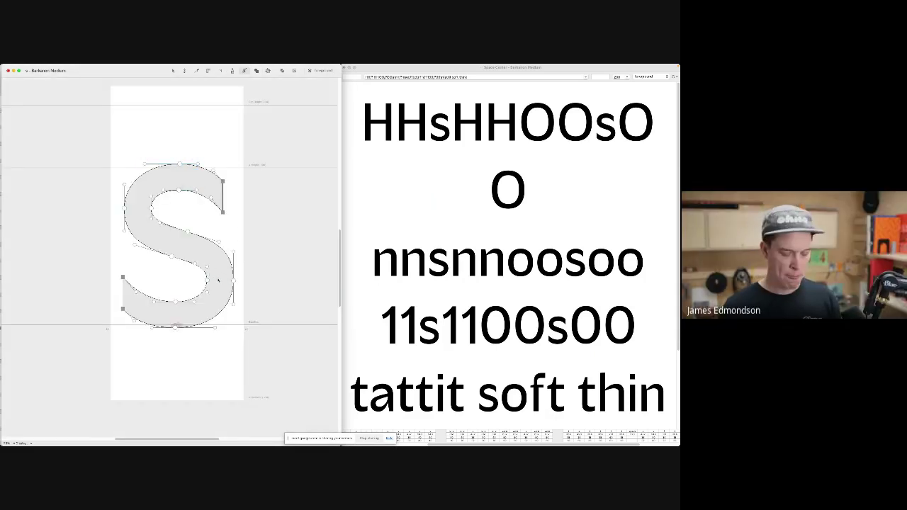
- Open the lowercase n and measure its stem widths across both stems
type("jn")
key("Return")
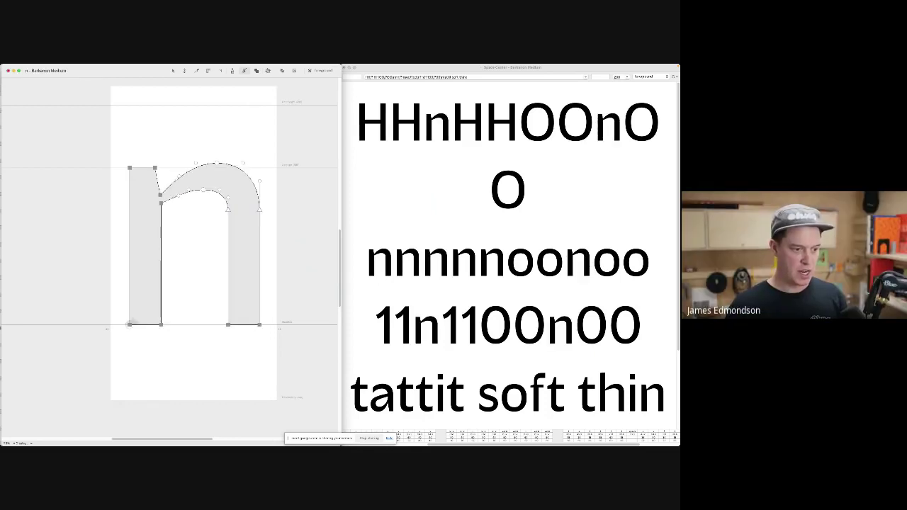
key("r")
left_click_drag(116, 253, 292, 258)
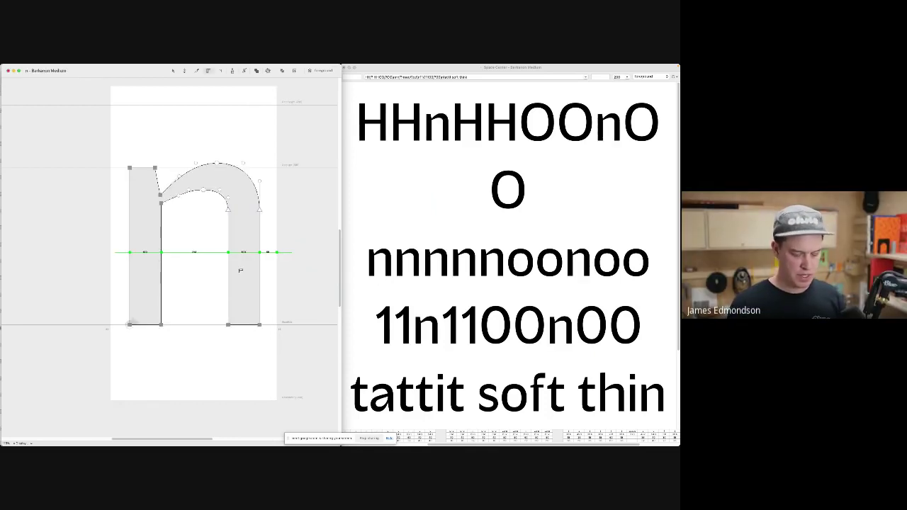
- Return to the s glyph and measure its spine thickness vertically and diagonally
key("super+j")
type("s")
key("Return")
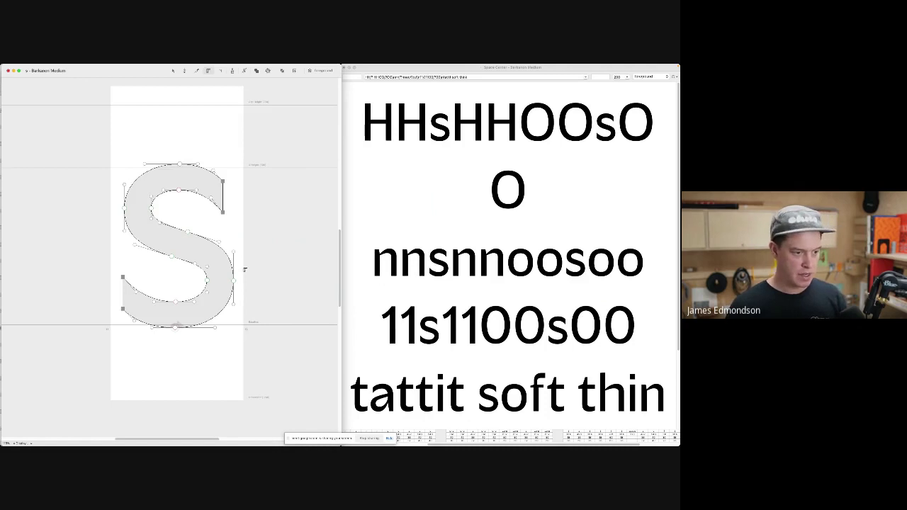
left_click_drag(167, 211, 168, 294)
key("e")
left_click_drag(186, 231, 172, 258)
key("grave")
- Measure the side strokes of both s bowls, thicken them slightly by moving their inner extreme points inward, and preview
left_click(206, 284)
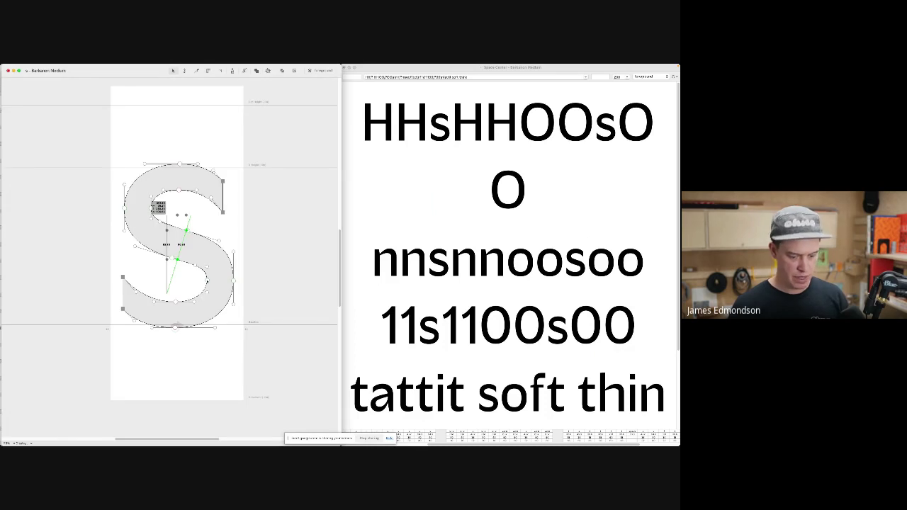
left_click_drag(207, 282, 193, 279)
key("grave")
key("r")
key("r")
left_click_drag(161, 207, 102, 207)
key("v")
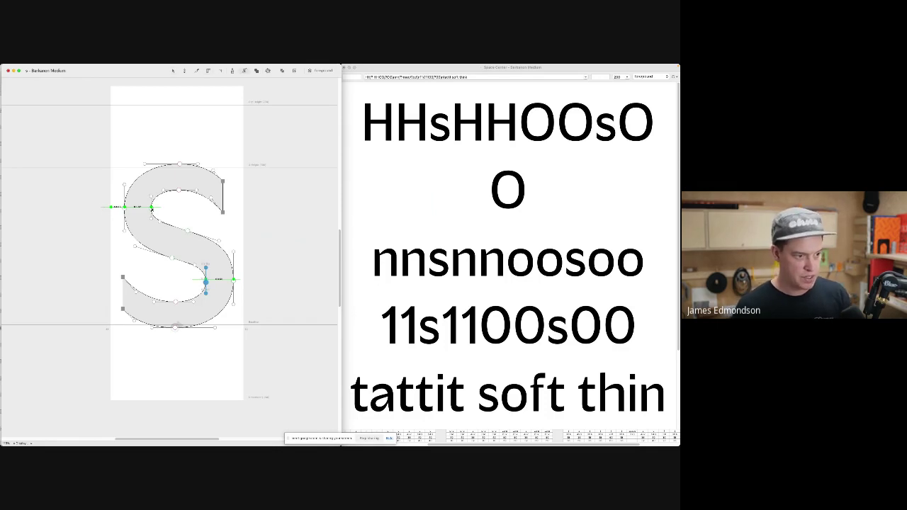
left_click(151, 208)
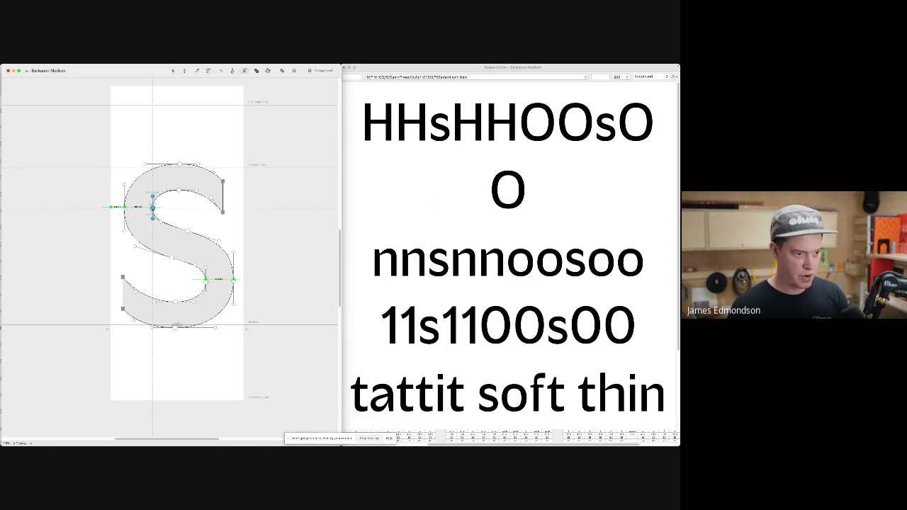
key("space")
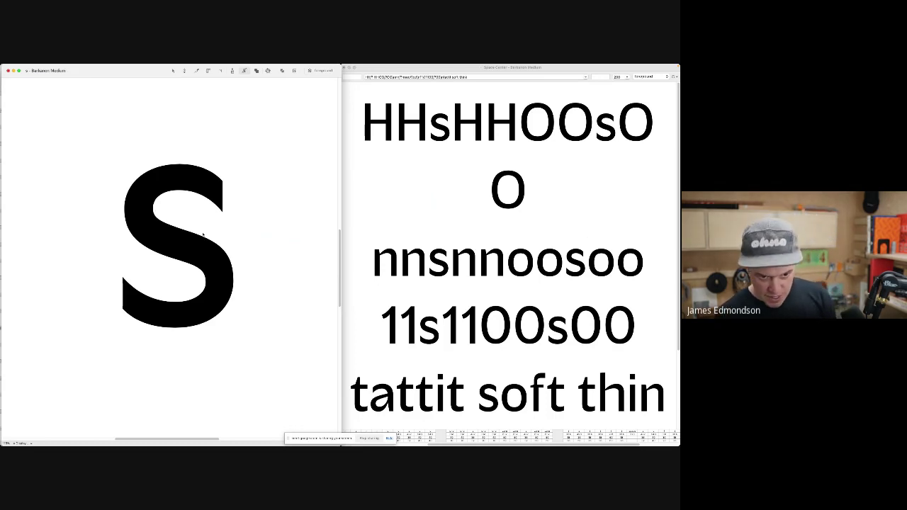
key("space")
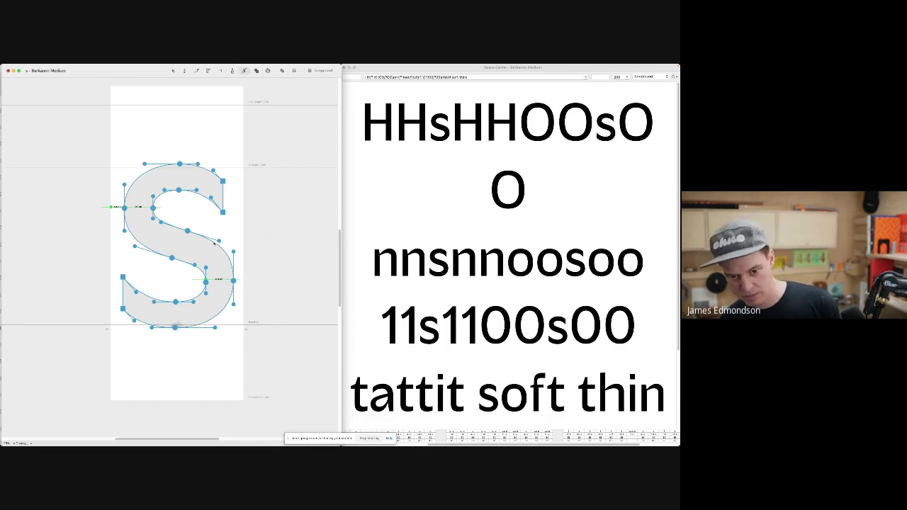
left_click(277, 230)
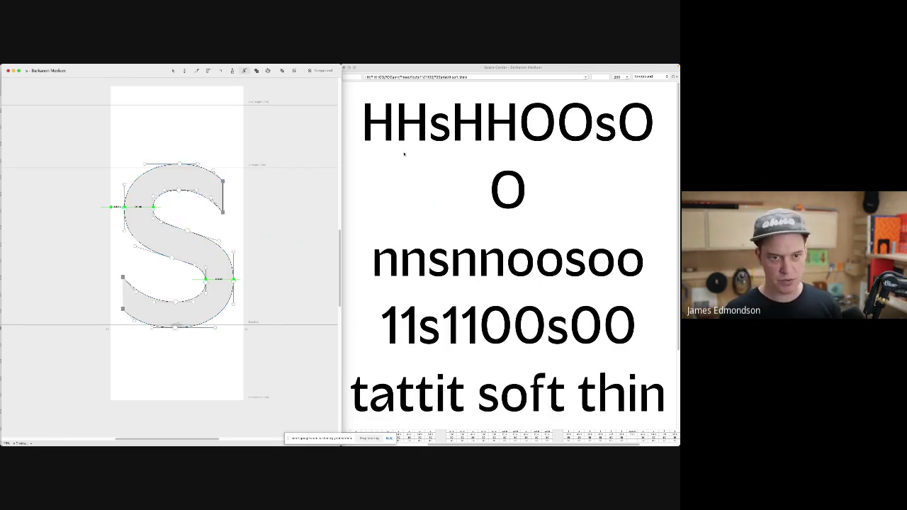
- Replace the Space Center preview text with "anos"
left_click(392, 76)
key("super+a")
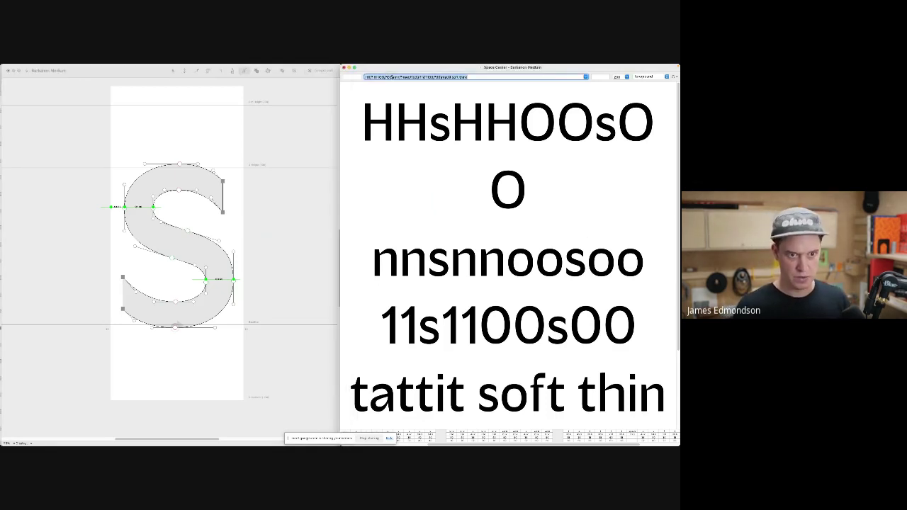
type("anos")
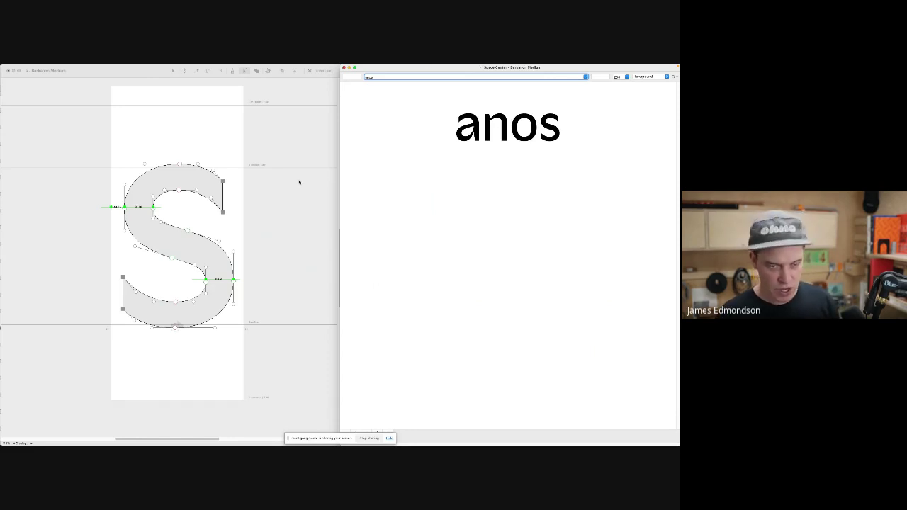
- Close the s glyph window and open the font's glyph sorting settings
key("super+w")
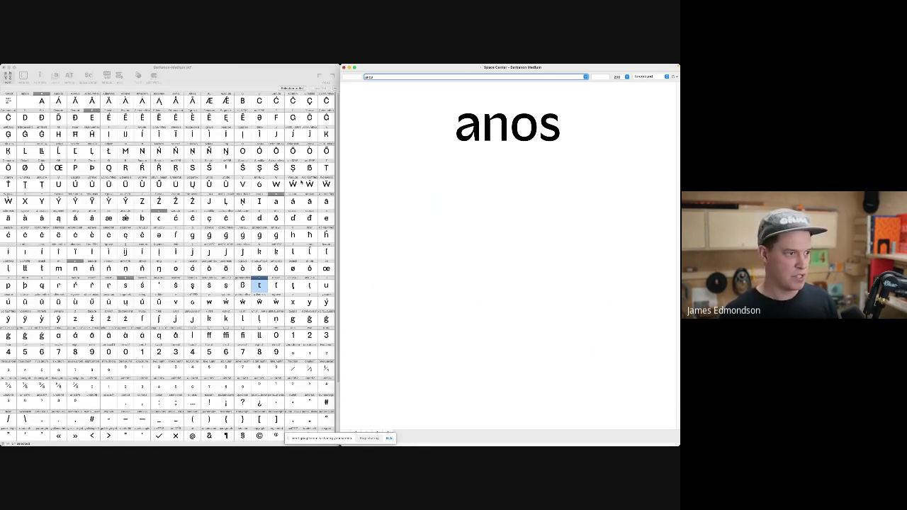
left_click(301, 183)
left_click(63, 67)
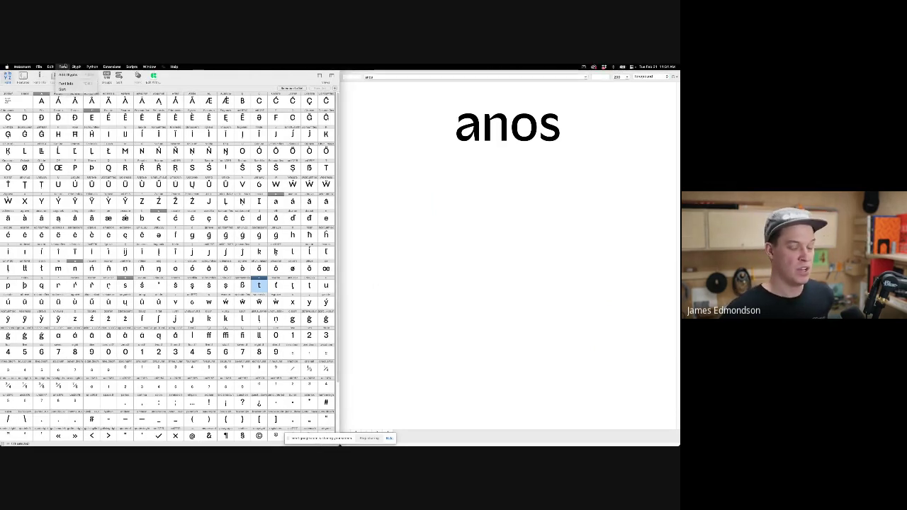
left_click(71, 90)
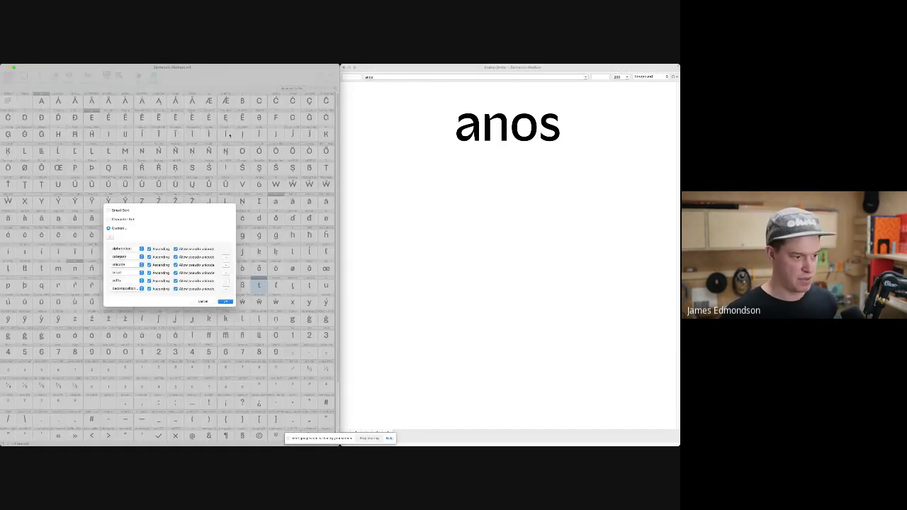
- Sort the font's glyphs by one of the preset character sets
left_click(122, 219)
left_click(153, 251)
left_click(161, 261)
left_click(155, 251)
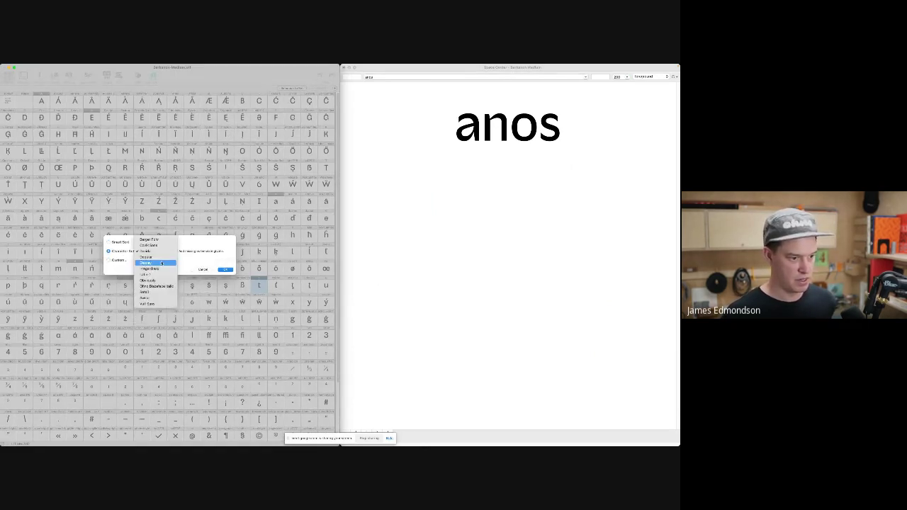
left_click(161, 263)
left_click(224, 270)
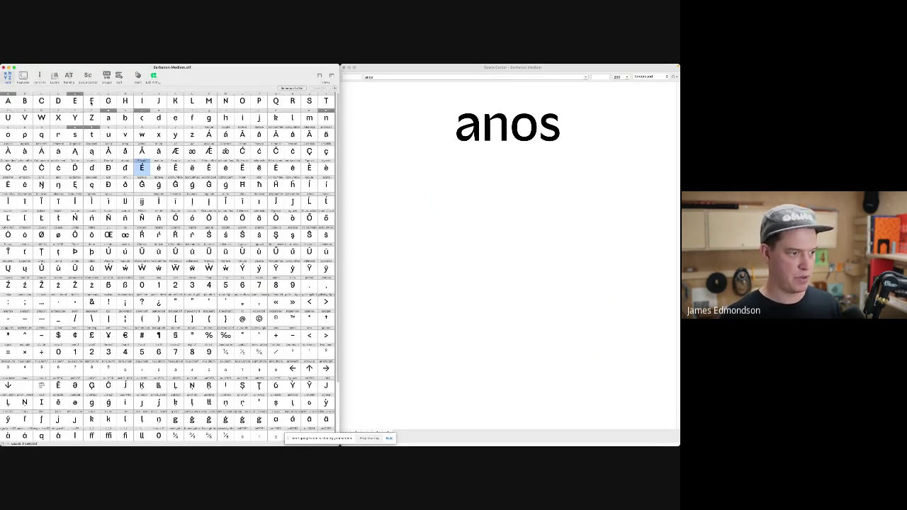
- Select the basic uppercase and lowercase glyphs in the overview, leaving out C, G, K, S, e, f and r
left_click(8, 102)
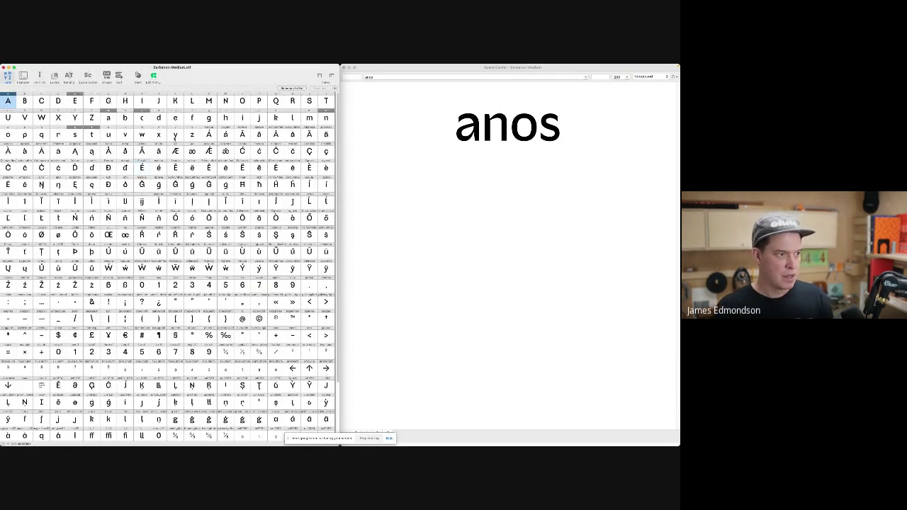
left_click(26, 103, "super")
left_click(74, 101, "shift")
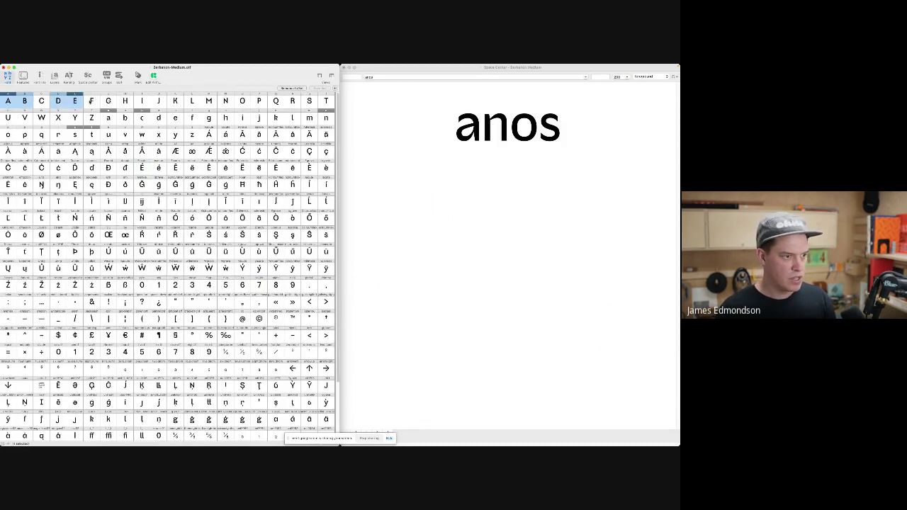
left_click(91, 101, "shift")
left_click(125, 101, "shift")
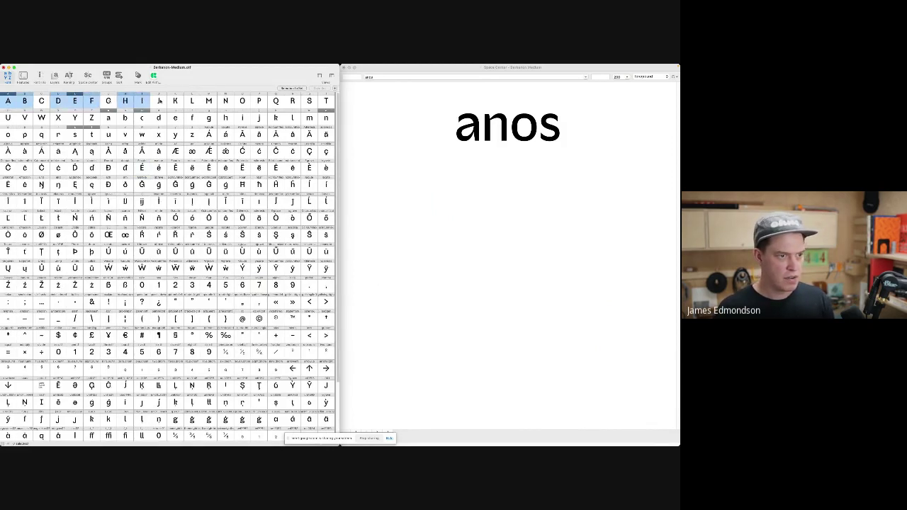
left_click(159, 100, "shift")
left_click(224, 101, "shift")
left_click(242, 101, "shift")
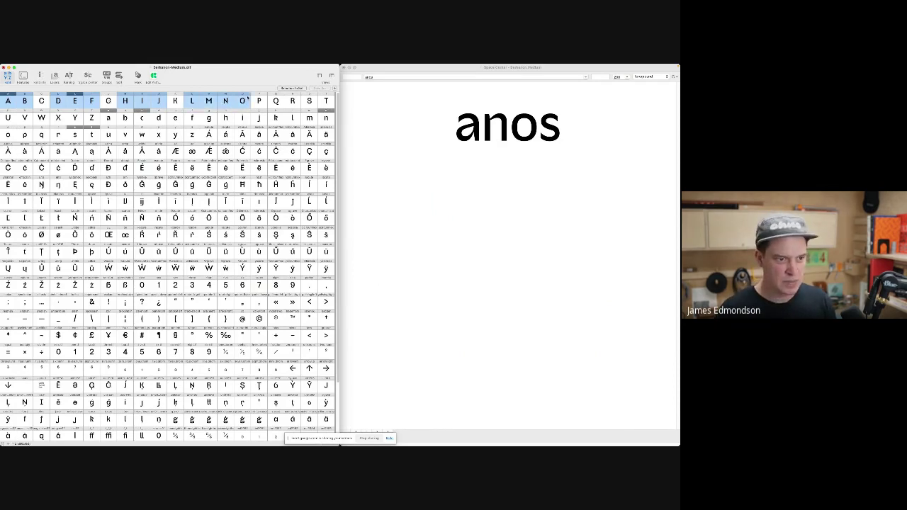
left_click(276, 101, "shift")
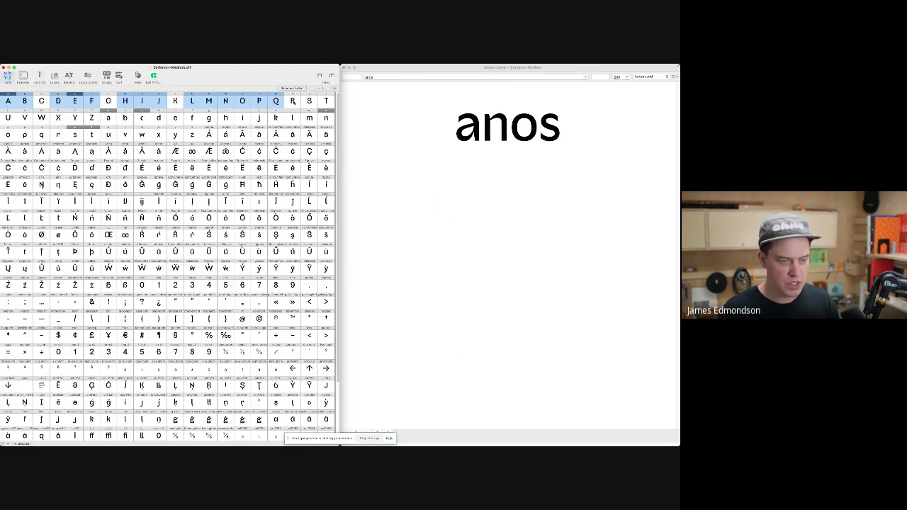
left_click(293, 101, "shift")
left_click(328, 102, "shift")
left_click_drag(14, 119, 191, 134)
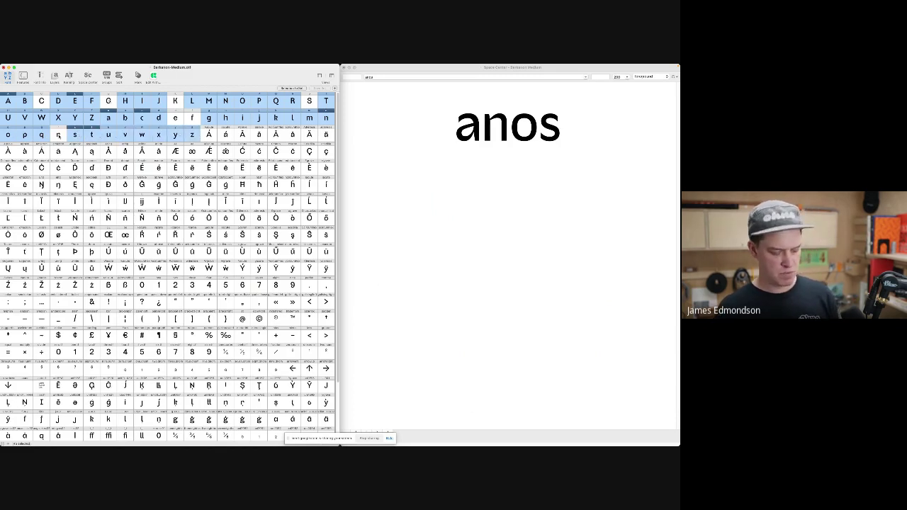
- Generate capitalized English test words with word-o-mat, using only the selected glyphs and an adjusted word length
key("super+shift+w")
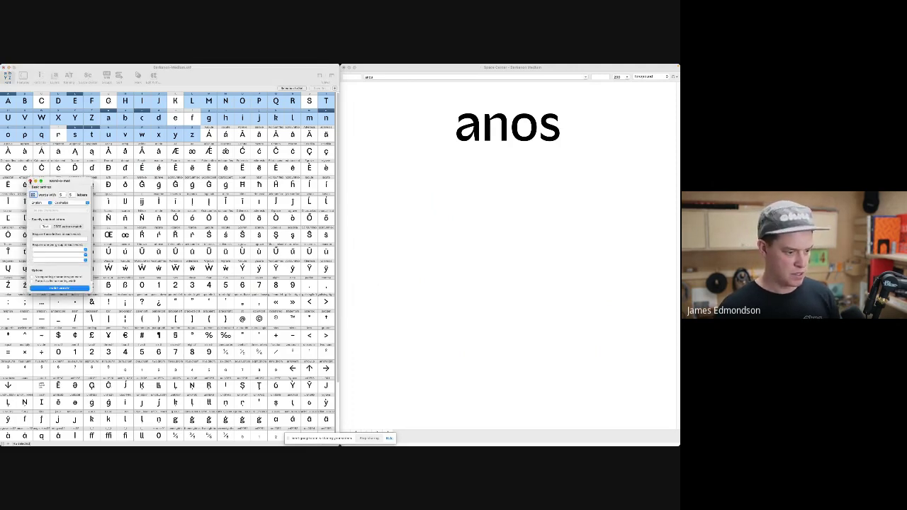
left_click(30, 182)
key("super+shift+w")
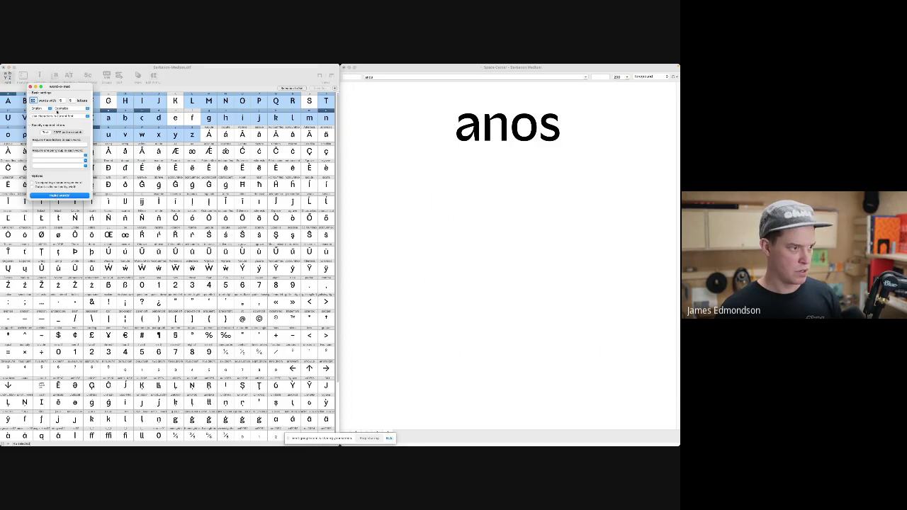
left_click(58, 115)
left_click(76, 134)
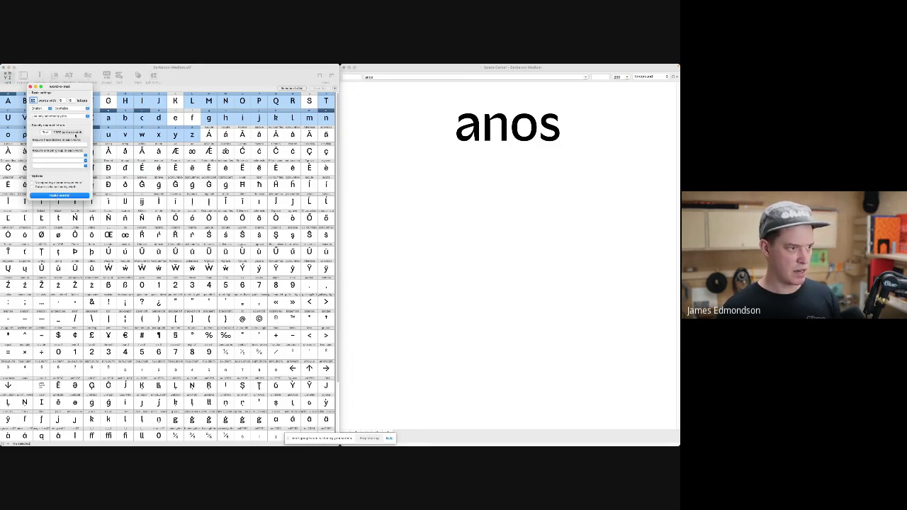
left_click_drag(75, 87, 94, 140)
double_click(90, 154)
left_click(92, 250)
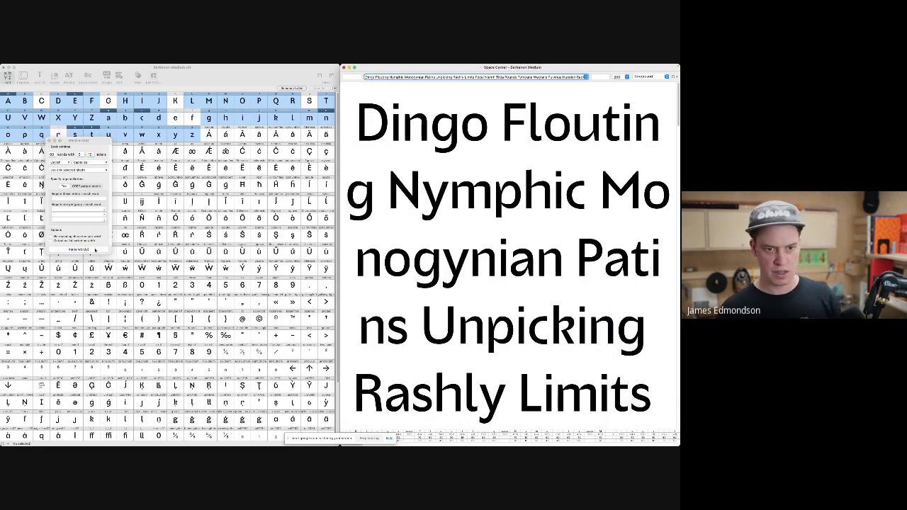
- Reduce the Space Center preview size to fit many more lines of the generated words
left_click(449, 171)
key("super+minus")
key("super+minus")
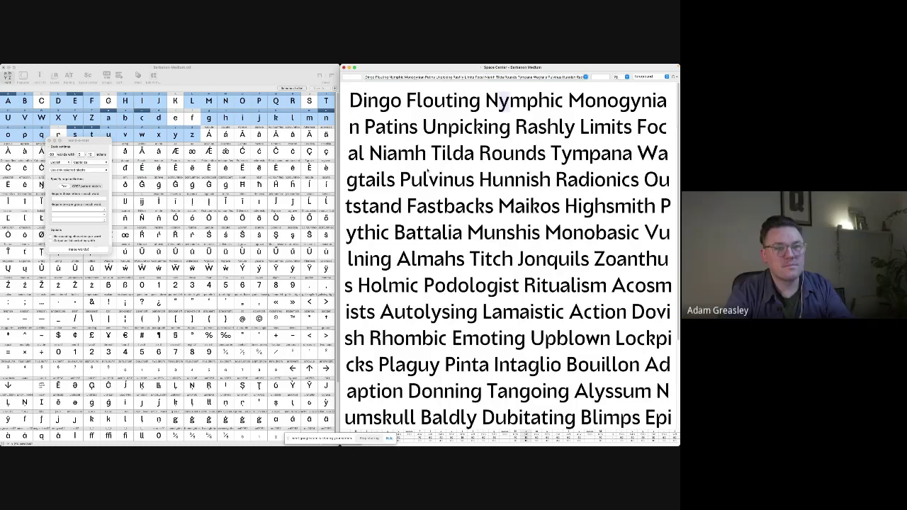
- Open the k glyph, shift its diagonal leg slightly outward relative to the bowl, and preview the shape
left_click(234, 153)
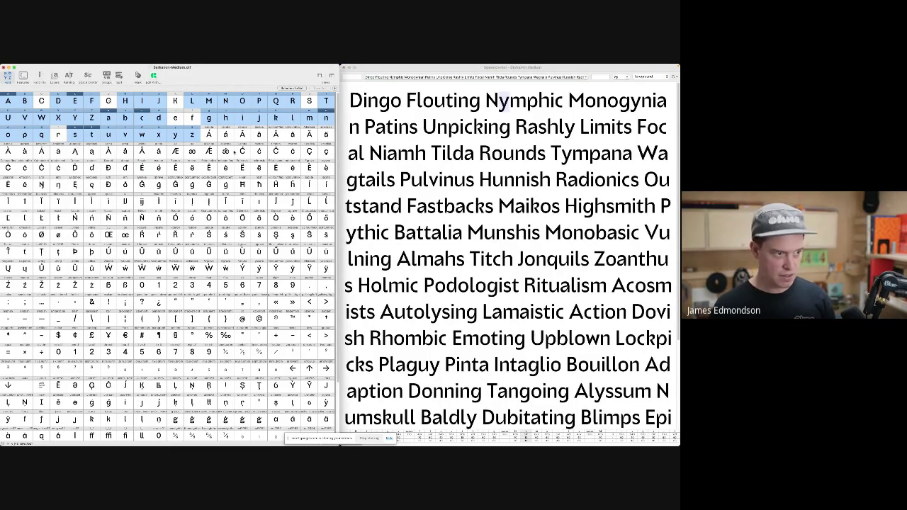
left_click(137, 178)
key("k")
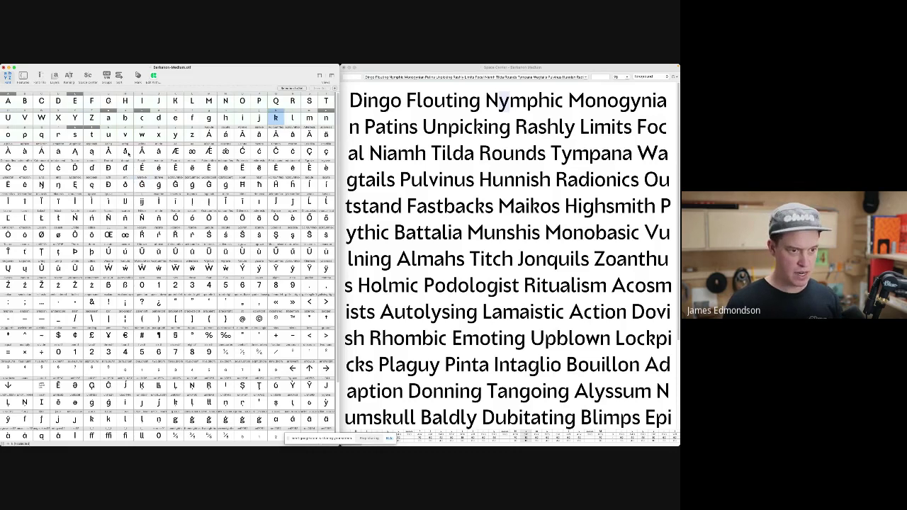
key("Return")
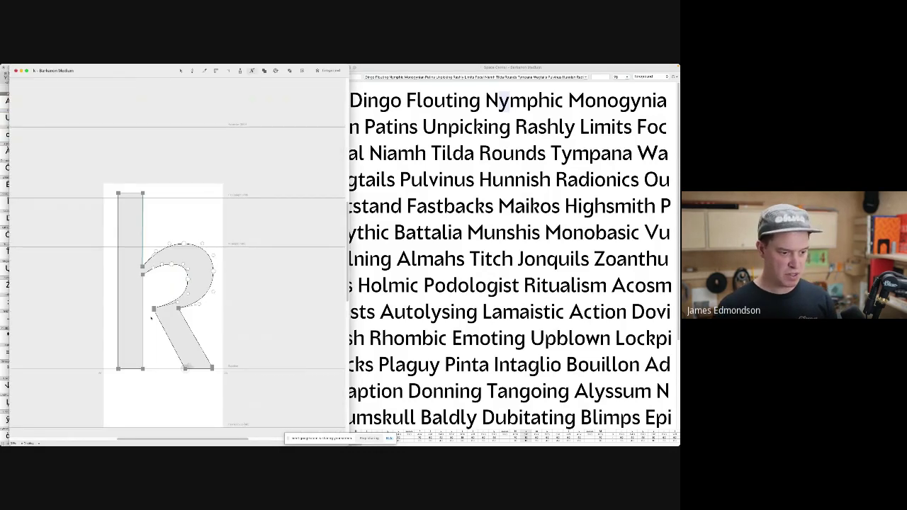
key("v")
left_click_drag(248, 381, 151, 218)
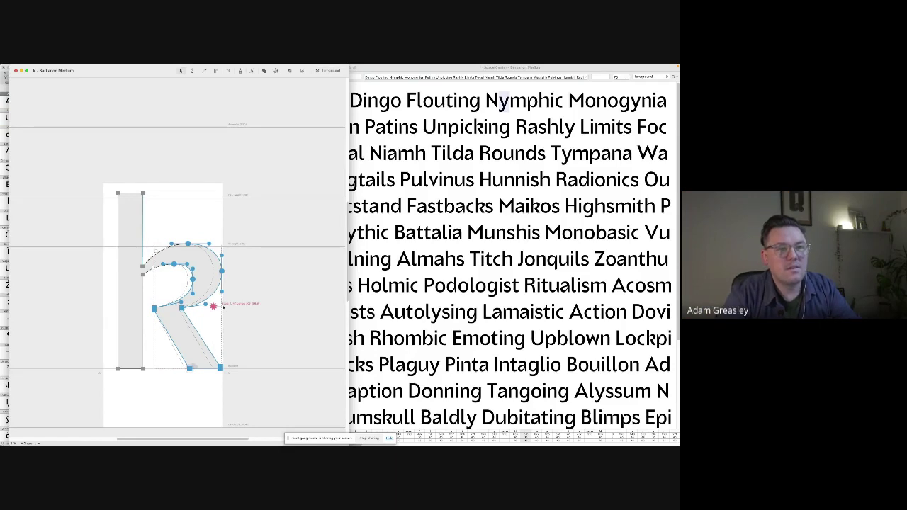
left_click_drag(223, 306, 168, 225)
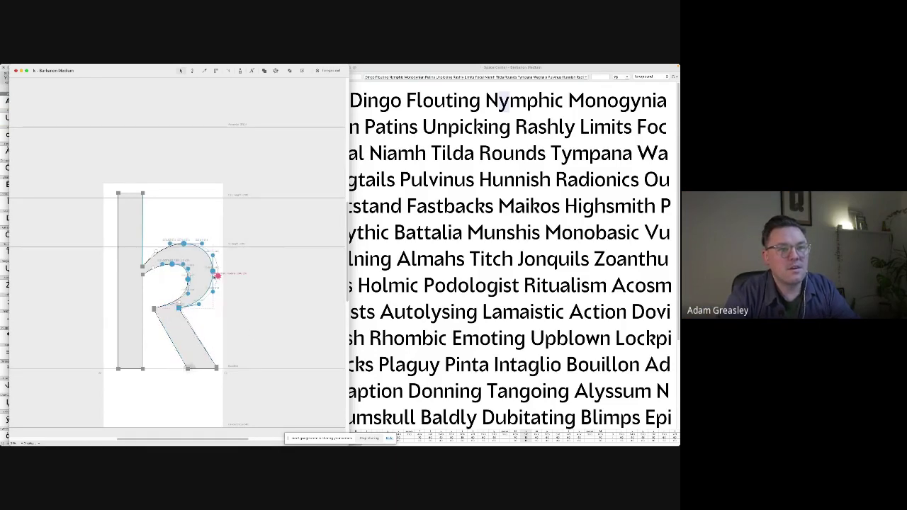
key("space")
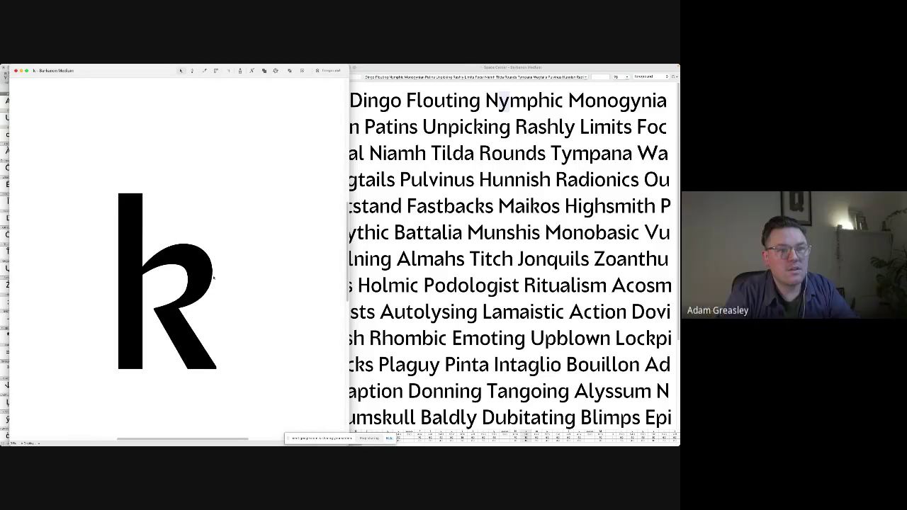
key("space")
left_click(236, 319)
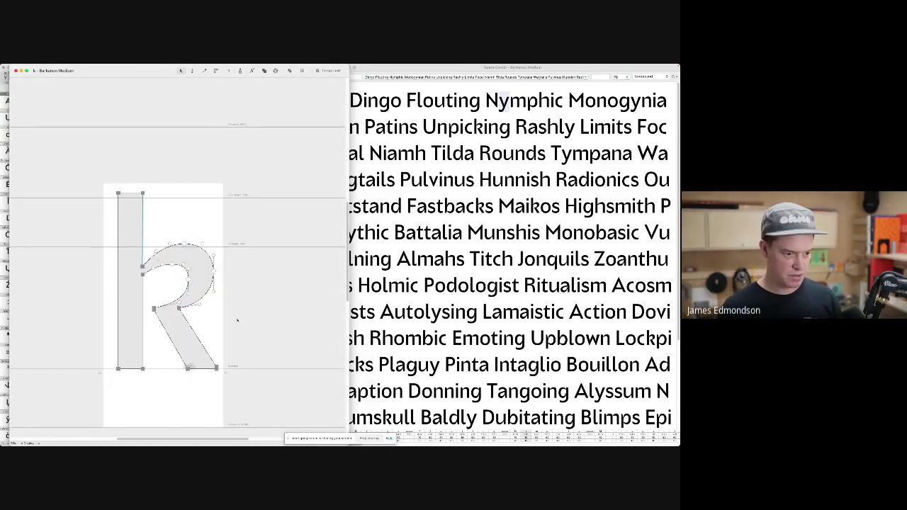
- Extend the k's leg further outward by moving its two baseline points right, and preview it
left_click_drag(253, 348, 168, 395)
key("shift+Right")
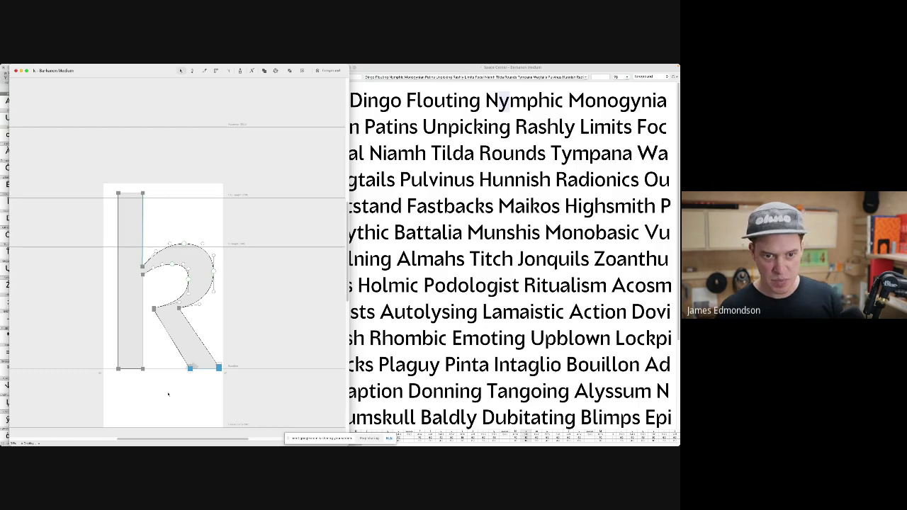
key("shift+Right")
key("space")
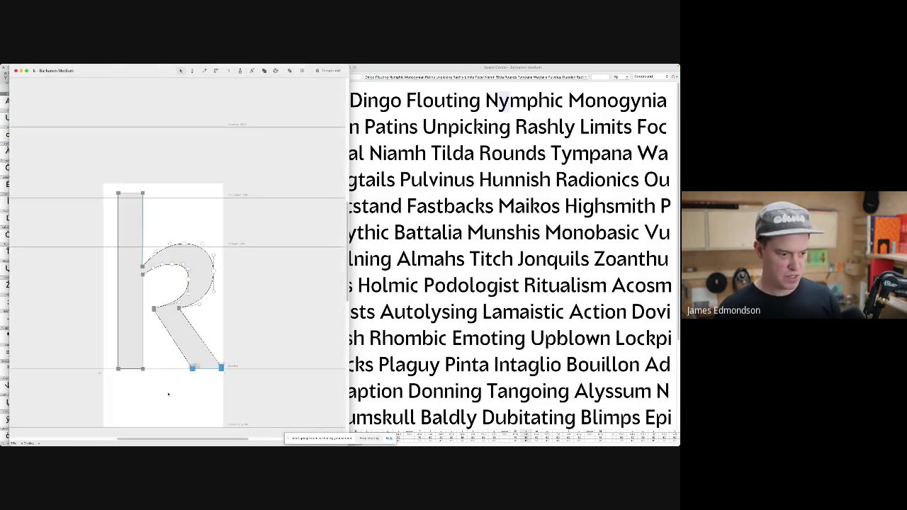
key("space")
left_click(222, 314)
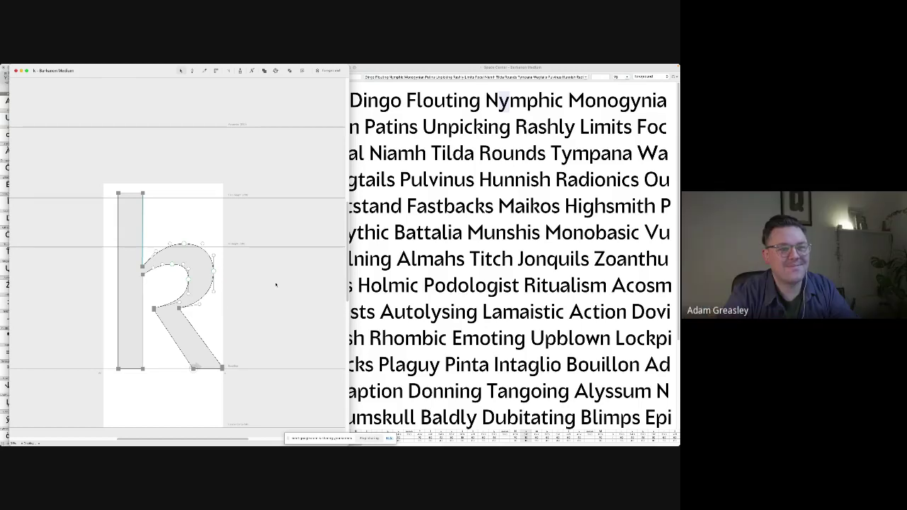
- Open the h glyph and replace its entire outline with the contours of n
type("jh")
key("Return")
key("super+a")
key("BackSpace")
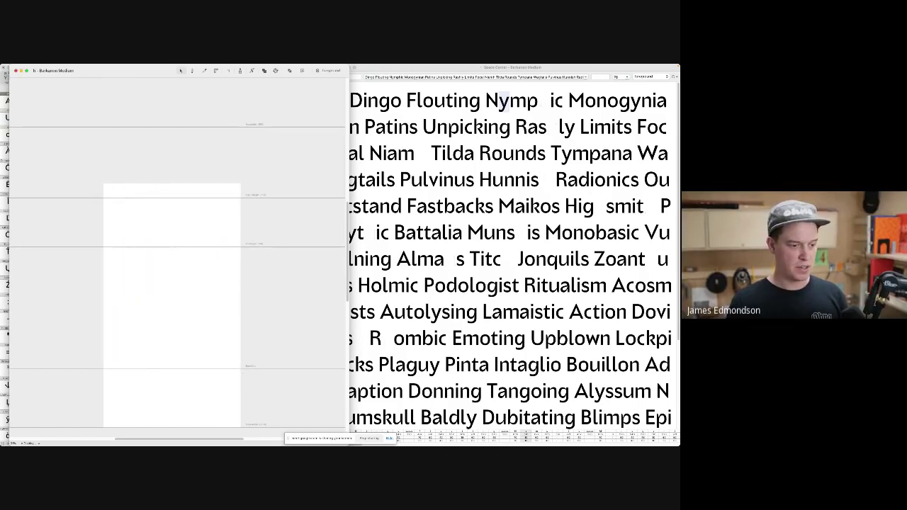
type("cn")
key("Return")
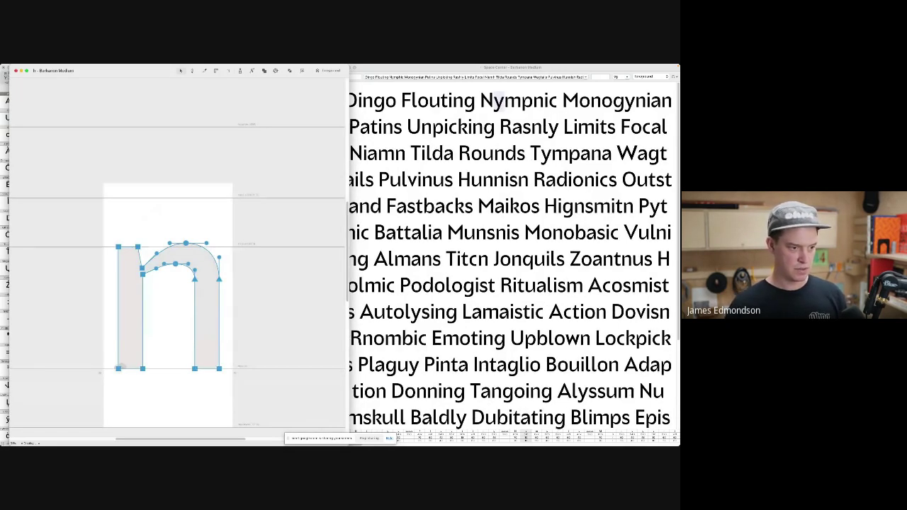
- Raise the top of the h's stem above the ascender line and straighten the stem's right edge
left_click_drag(138, 247, 131, 175)
key("shift+Right")
key("shift+Right")
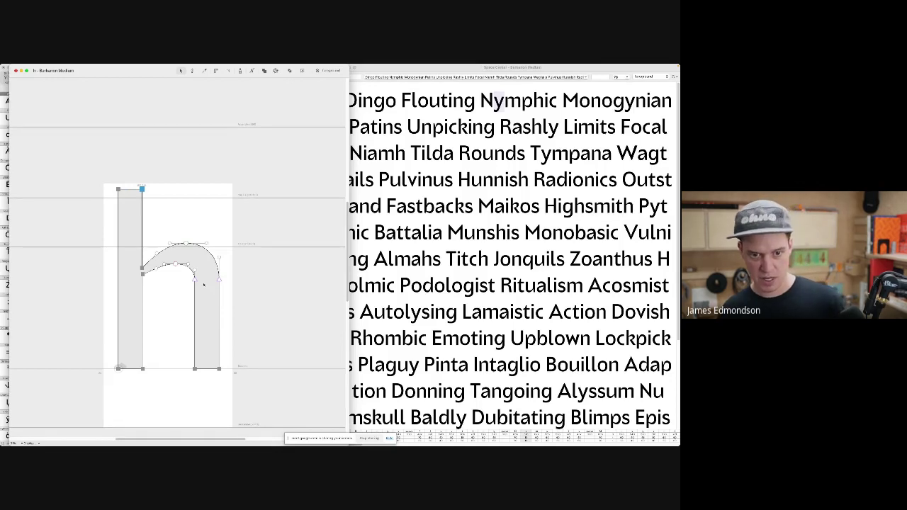
left_click(255, 270)
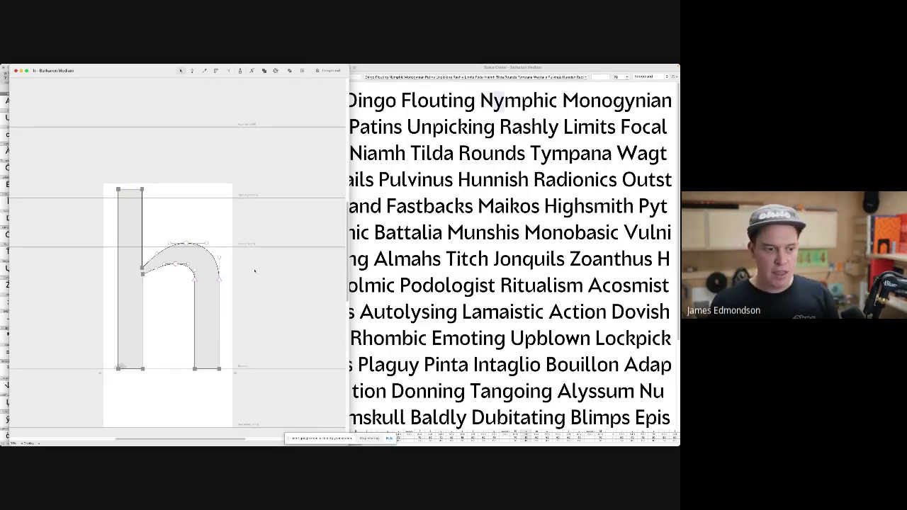
- Open the d glyph, raise the upper outer join of bowl and stem, and preview the letter
key("j")
key("super+a")
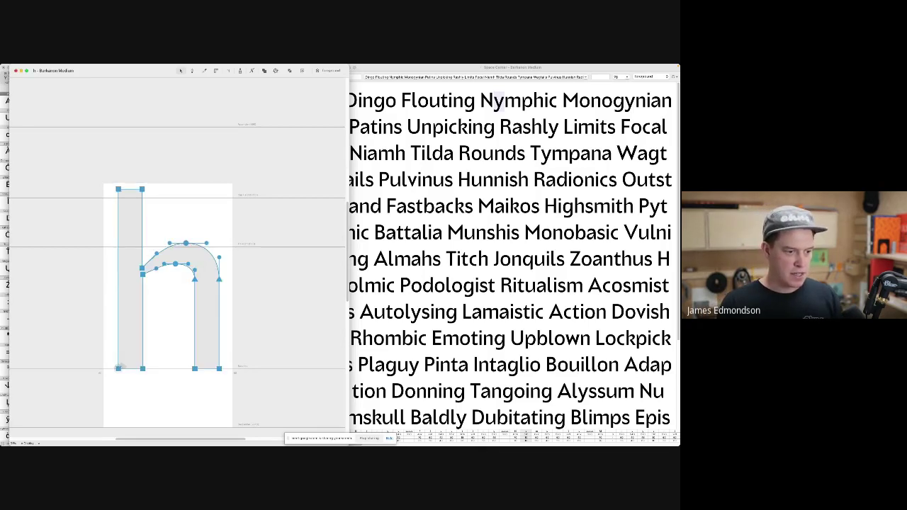
type("jd")
key("Return")
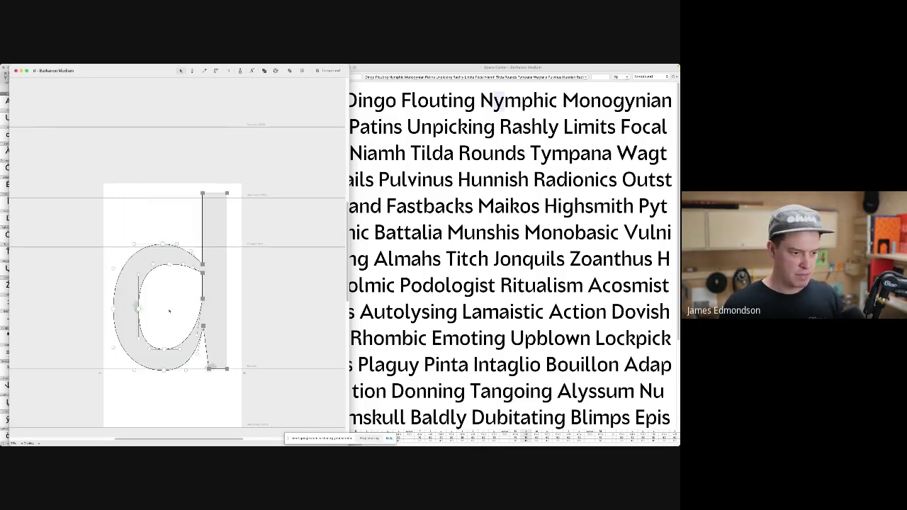
key("super+plus")
left_click_drag(213, 254, 213, 243)
left_click(225, 246)
key("space")
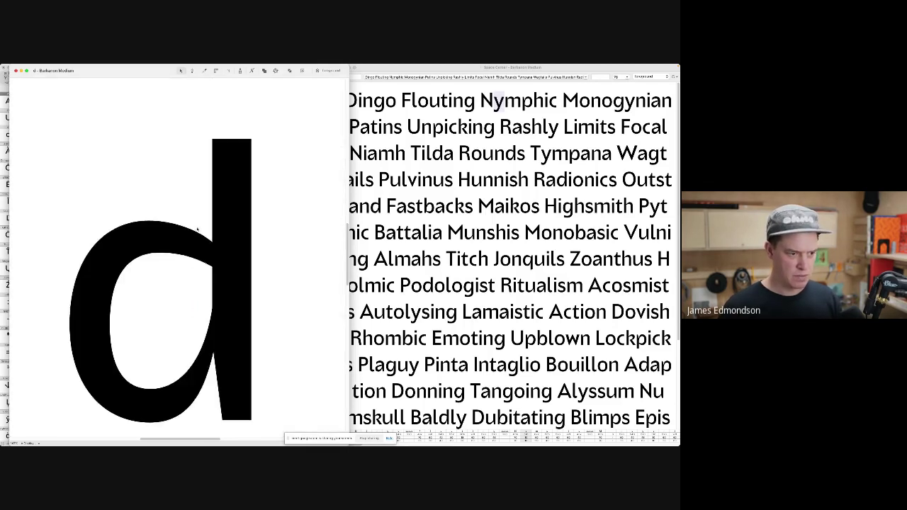
- Move the d bowl's outer top extreme point to the right
key("grave")
key("s")
left_click_drag(148, 220, 159, 220)
scroll(215, 236, "down", 4)
key("grave")
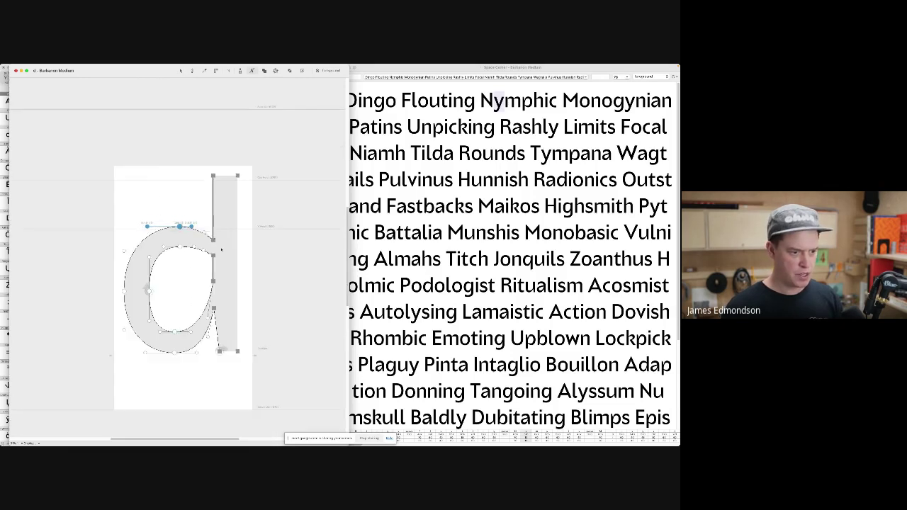
- Raise the d's outer bowl join further, shift the counter's top point right, and preview at a smaller size
left_click_drag(213, 240, 213, 234)
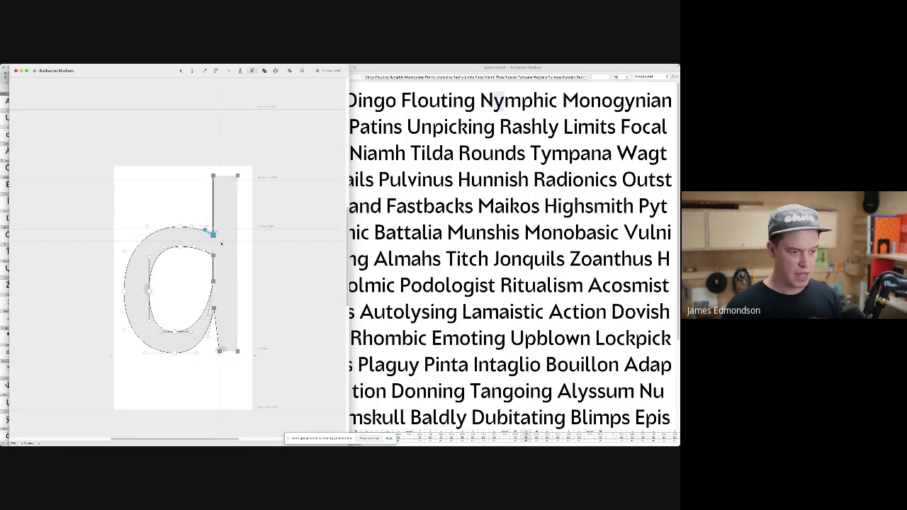
key("space")
left_click(180, 247)
left_click(180, 247)
scroll(186, 245, "down", 3)
key("space")
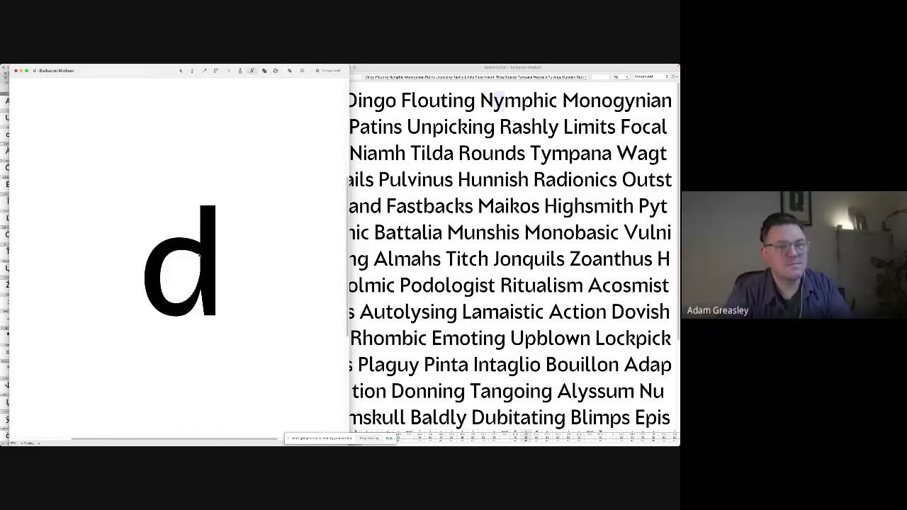
- Switch to the b glyph and preview its filled shape
key("super+a")
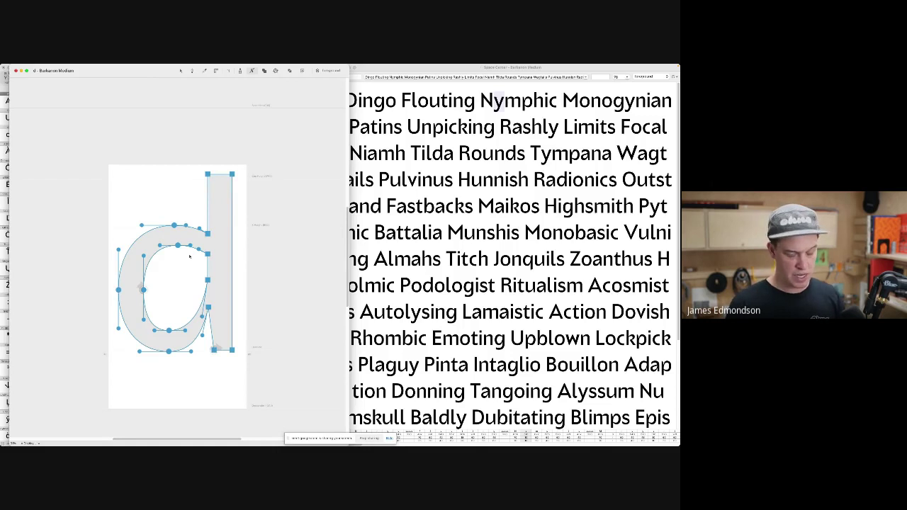
type("jb")
key("Return")
key("space")
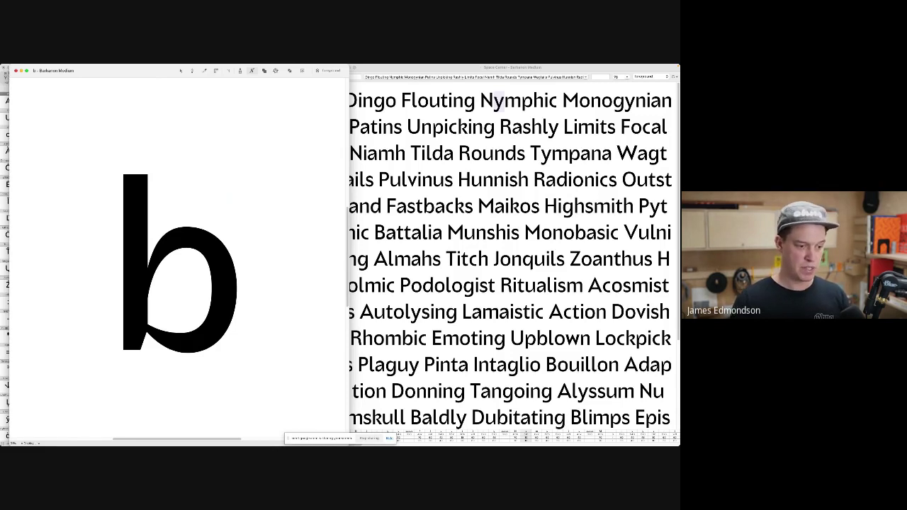
- Reopen the d glyph, undo its last three edits, and preview its filled shape
key("space")
type("jd")
key("Return")
key("super+z")
key("super+z")
key("super+z")
key("space")
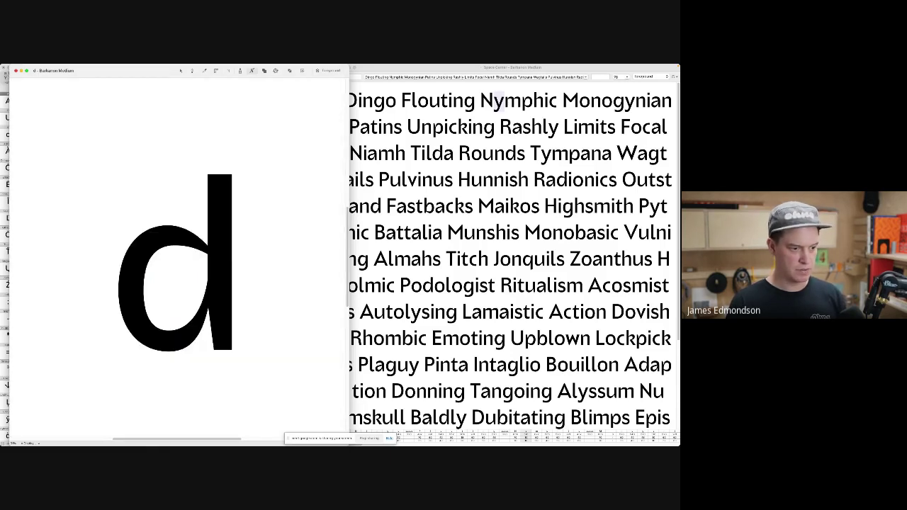
- Overlay the b on the d glyph as a component rotated 180 degrees
key("shift+super+c")
type("b")
key("Return")
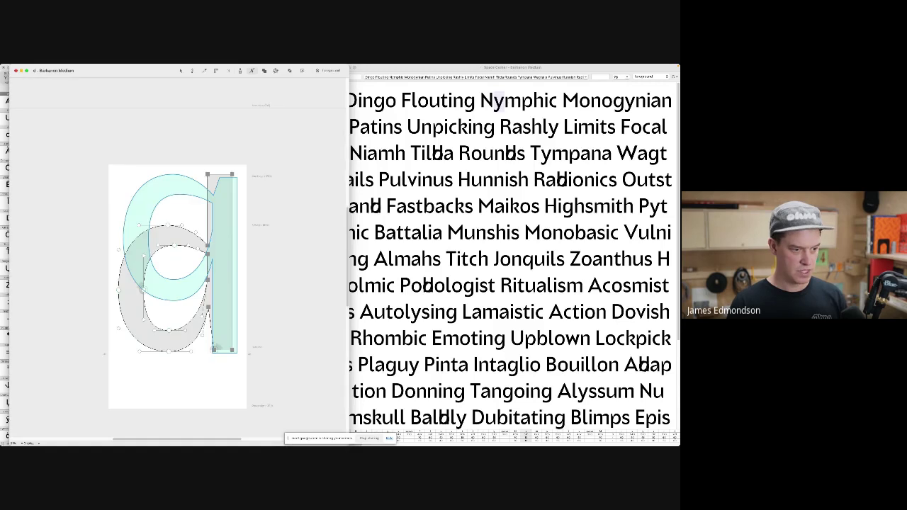
- Nudge the rotated b component down and slightly left to match the d's bowl, compare the shapes, and remove the component
key("shift+Down")
key("shift+Down")
key("shift+Down")
key("shift+Down")
key("shift+Down")
key("shift+Down")
key("shift+Down")
key("shift+Down")
key("shift+Down")
key("shift+Down")
key("shift+Down")
key("shift+Down")
key("shift+Down")
key("shift+Down")
key("shift+Down")
key("shift+Down")
key("shift+Down")
key("shift+Down")
key("shift+Down")
key("shift+Down")
key("shift+Down")
key("shift+Left")
key("shift+Left")
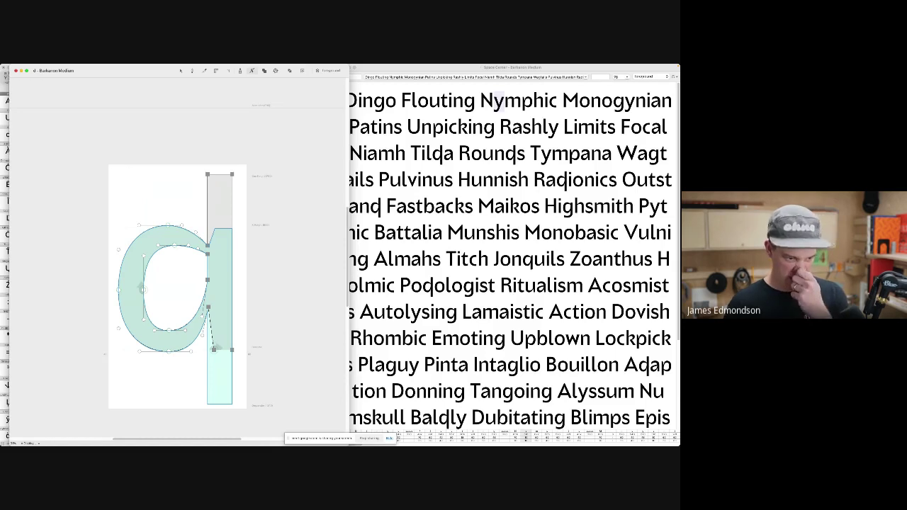
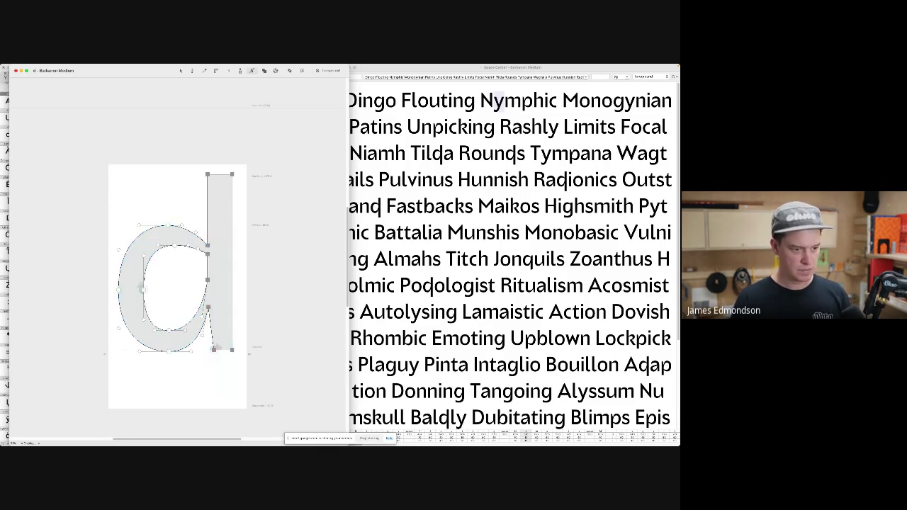
key("space")
key("space")
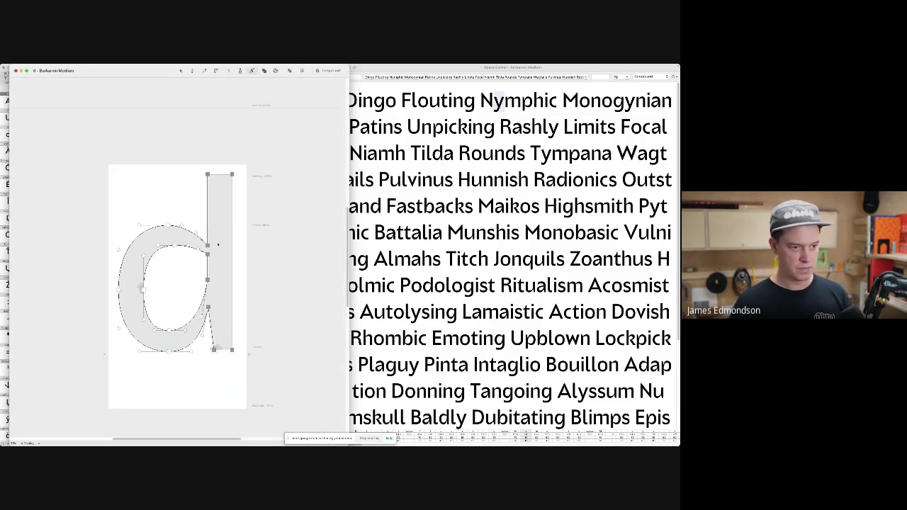
- Try moving the d's upper outer join into the stem, and open the b glyph to preview its filled shape
key("space")
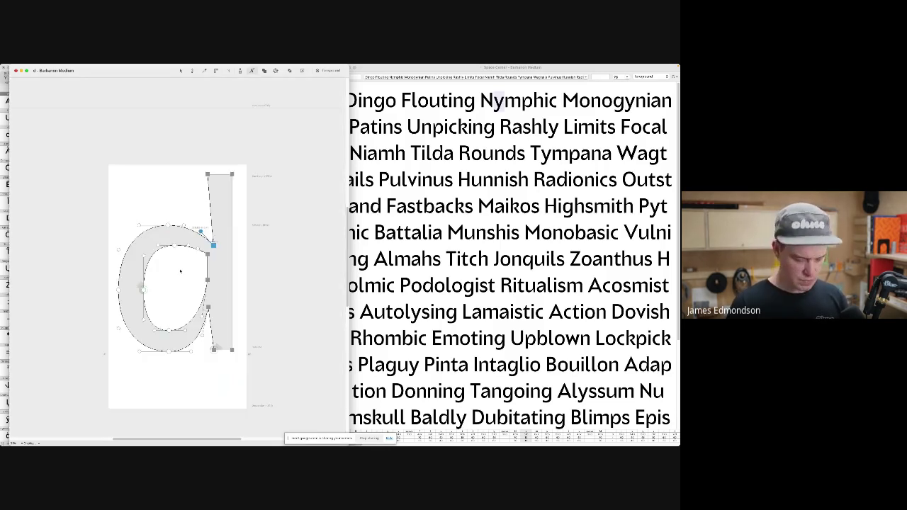
type("j")
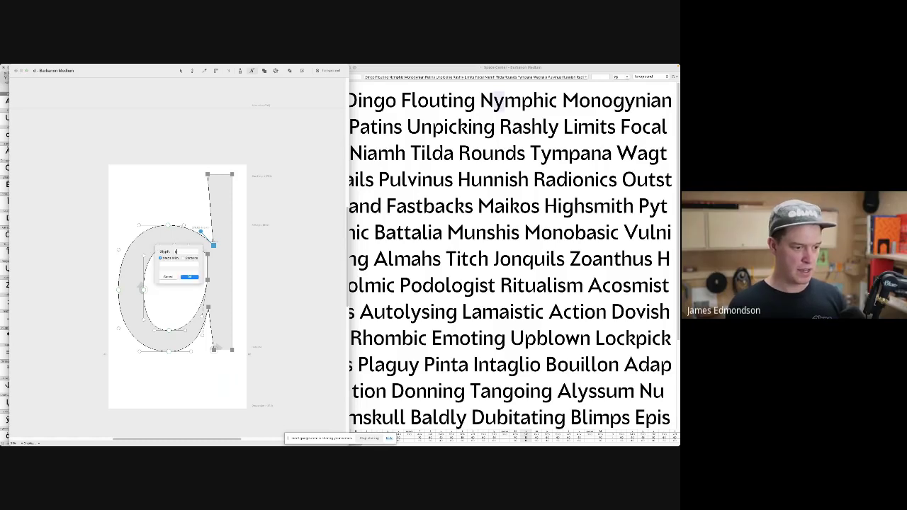
type("b")
key("Return")
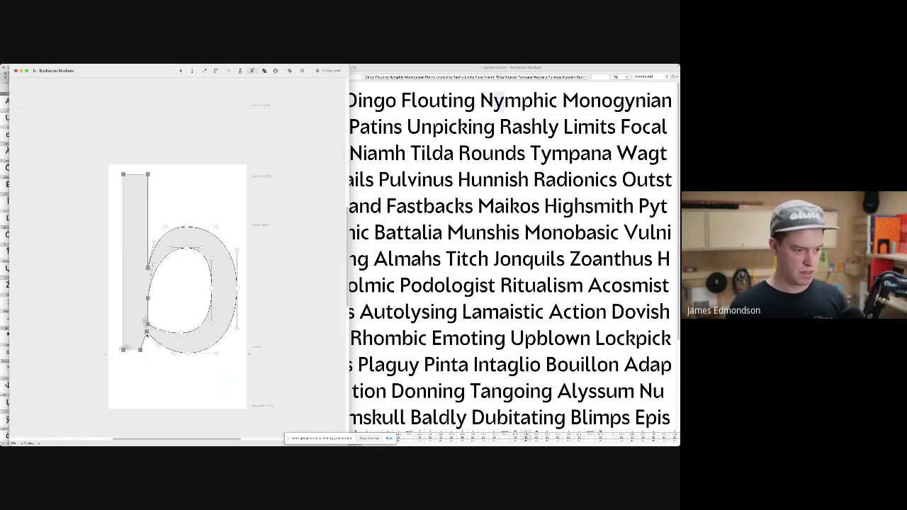
key("space")
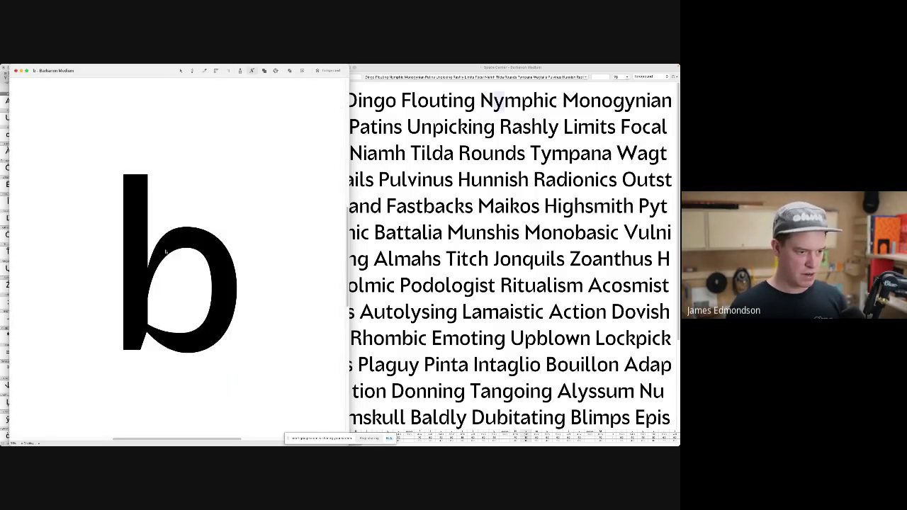
- Try shifting the top and outer side of the b's counter to the right, and preview the thinner bowl
left_click_drag(187, 248, 216, 286)
left_click(212, 274)
left_click(208, 258)
key("space")
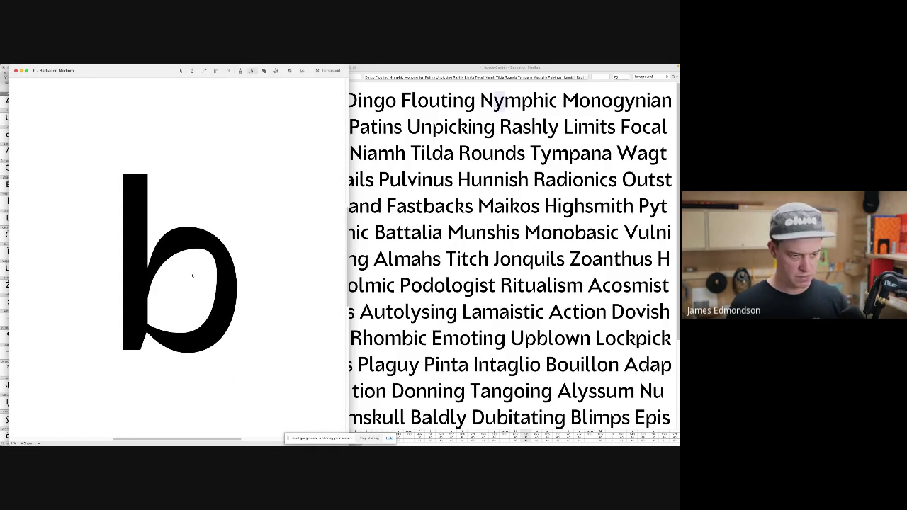
- Undo the b's counter changes, reopen the d glyph with its join back at the stem edge, and deselect the join point
key("super+z")
key("super+z")
type("jd")
key("Return")
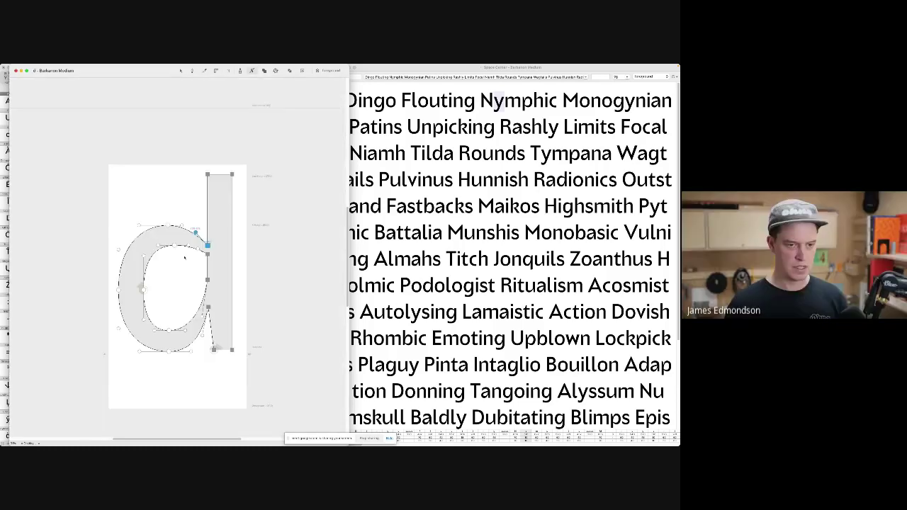
left_click(180, 288)
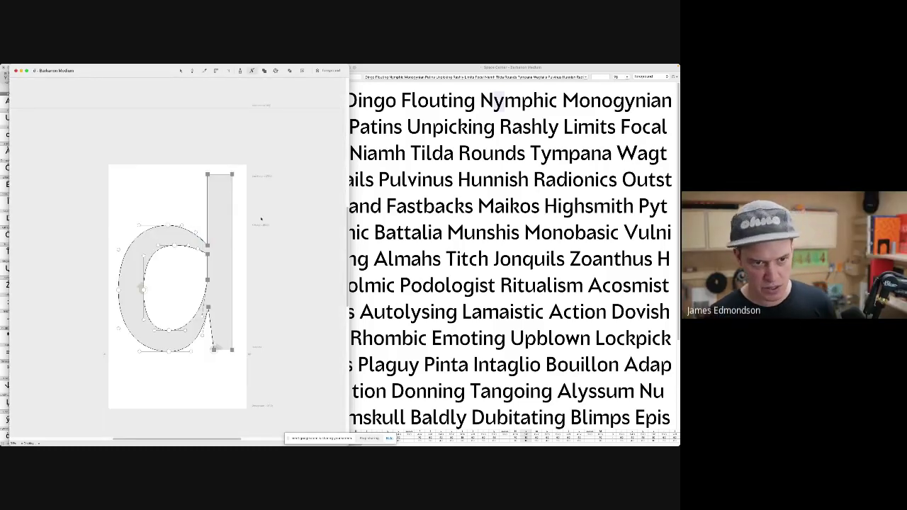
- Open the R glyph and narrow its bowl by shifting the right-hand curve points inward
key("j")
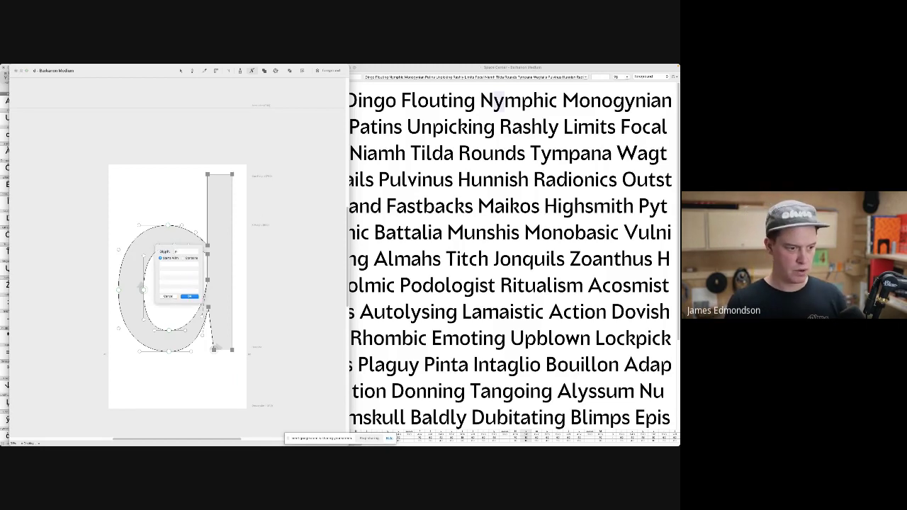
key("Return")
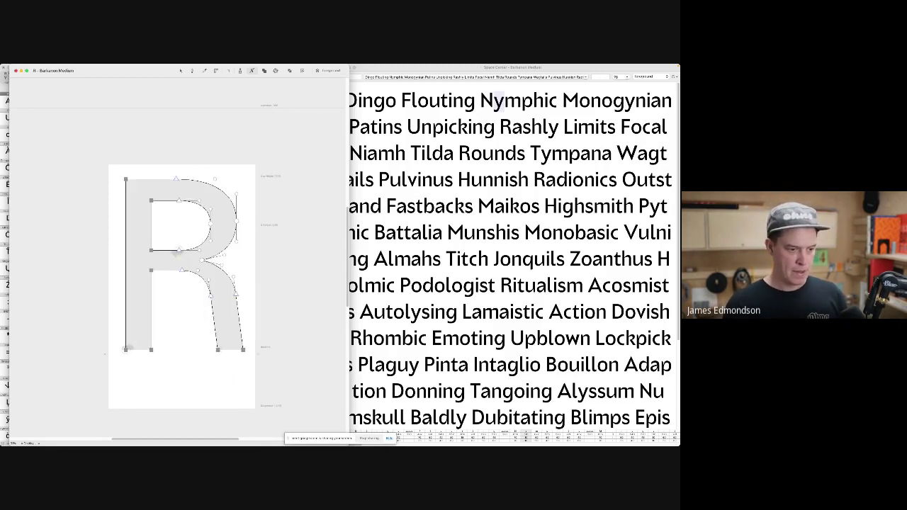
left_click_drag(255, 240, 202, 186)
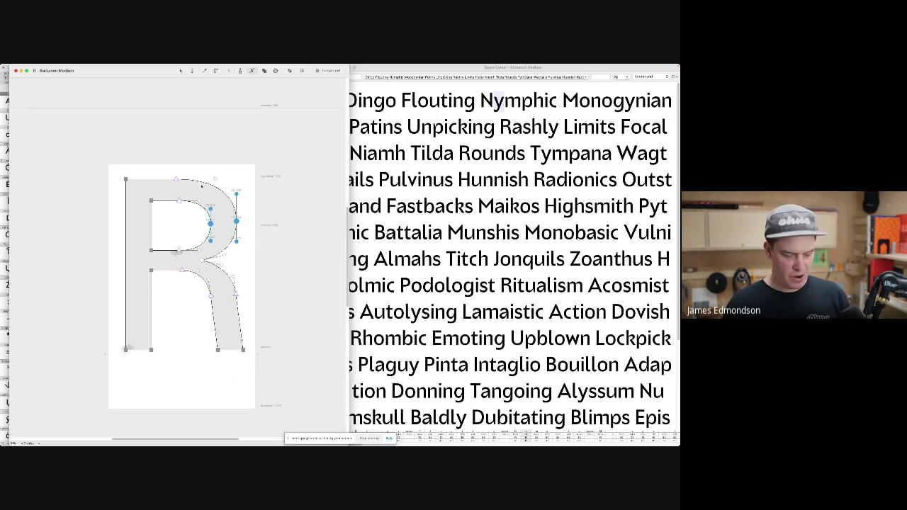
key("grave")
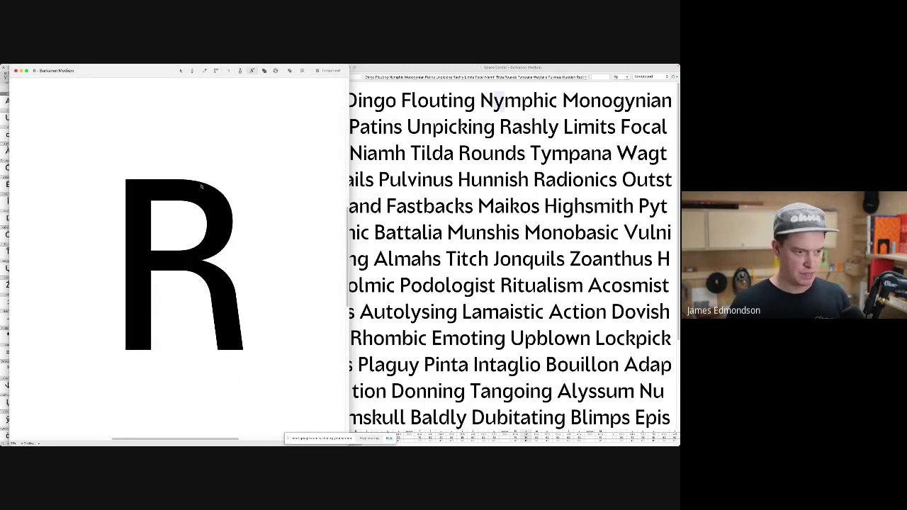
key("grave")
- Delete the R's curved leg joint and reconnect the bowl's open ends with a smooth curve into the crossbar
left_click_drag(172, 321, 260, 256)
key("Delete")
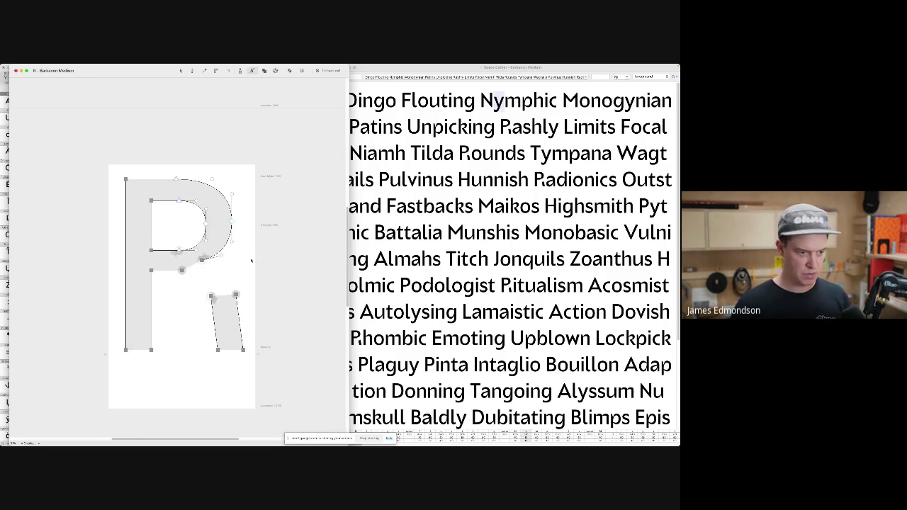
left_click_drag(202, 259, 179, 272)
left_click(227, 297)
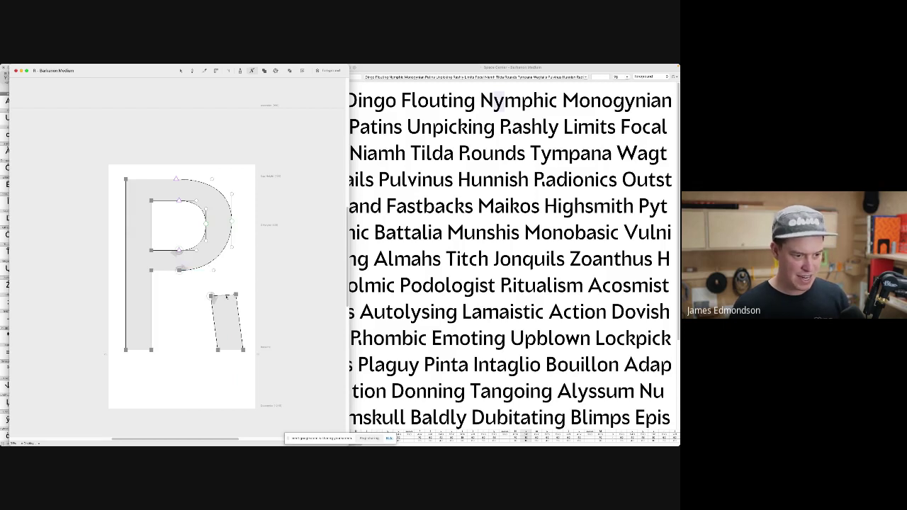
- Move the top of the R's detached leg up against the bowl's underside to form a straight diagonal
left_click_drag(227, 297, 192, 267)
key("grave")
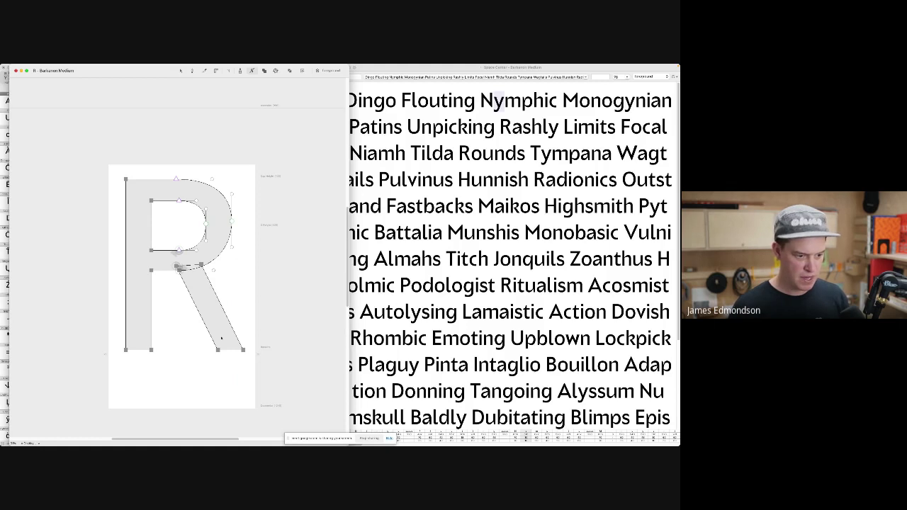
left_click(200, 265)
left_click(243, 289)
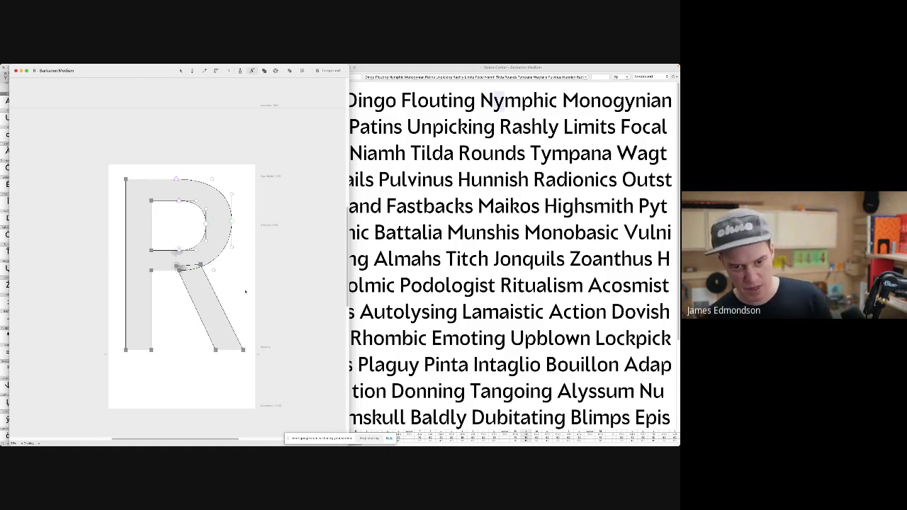
- Shift the two baseline points of the R's leg to the right to widen its stance
left_click_drag(247, 342, 193, 363)
key("shift+Right")
key("grave")
key("shift+Right")
key("shift+Right")
key("space")
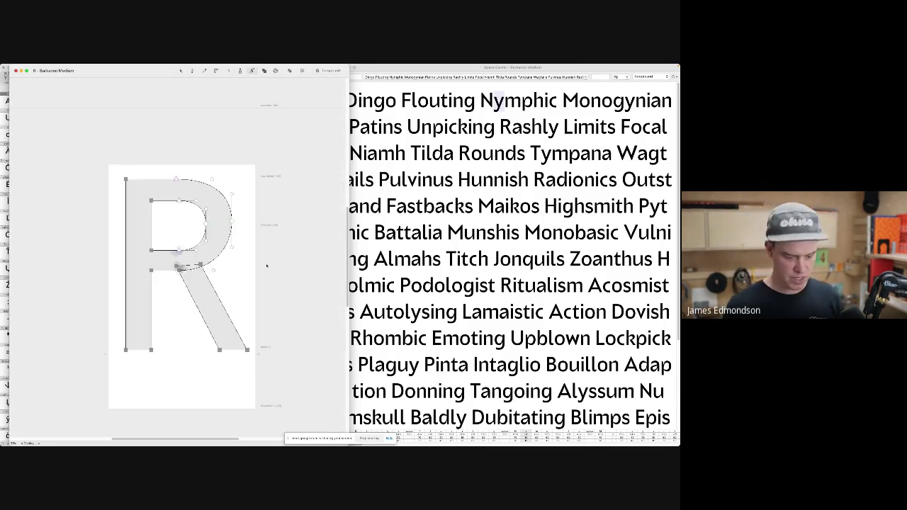
- Open the K glyph and preview its filled shape
key("super+j")
type("K")
key("Return")
key("space")
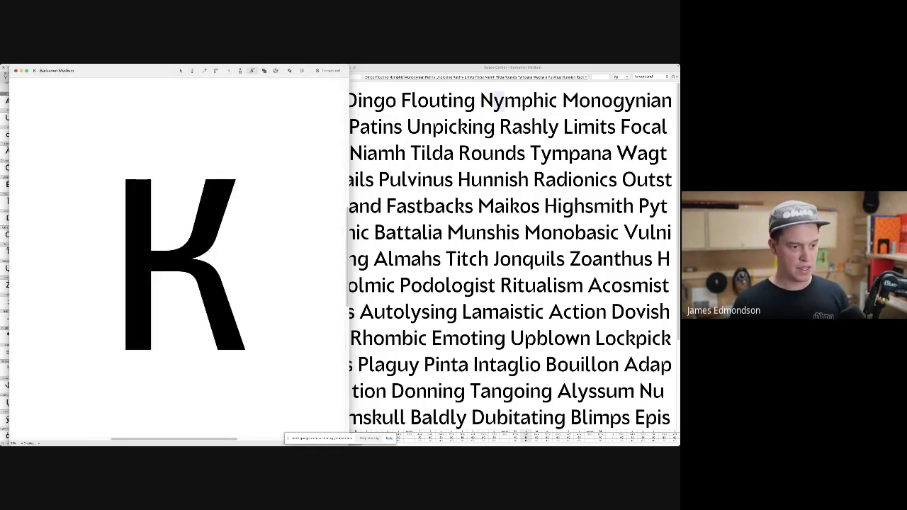
key("space")
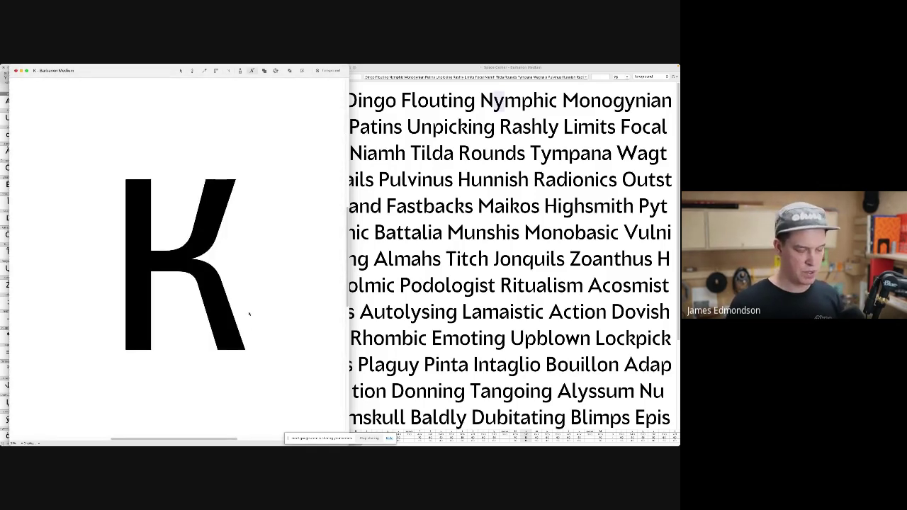
key("space")
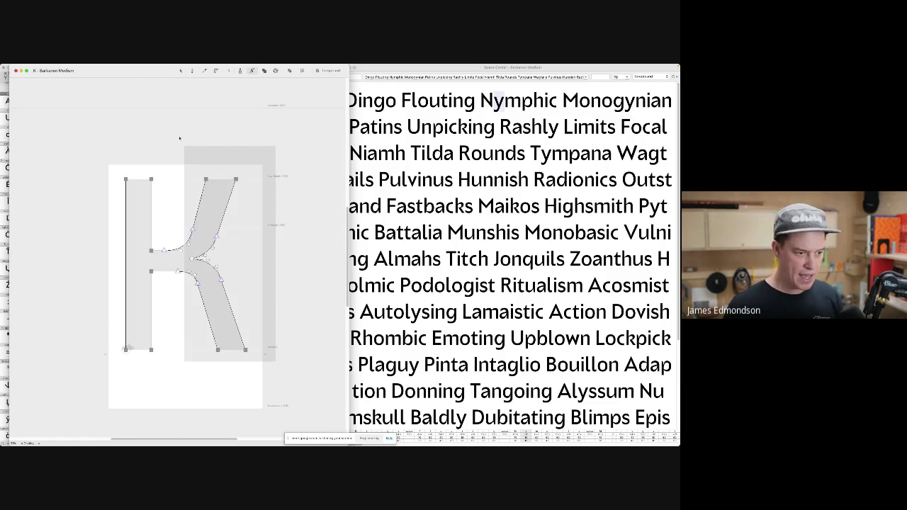
- Delete the curved joint points where the K's arm and leg meet its connector
left_click_drag(179, 138, 162, 142)
left_click_drag(154, 285, 133, 238)
left_click_drag(298, 381, 198, 204)
left_click_drag(244, 293, 160, 208)
key("Delete")
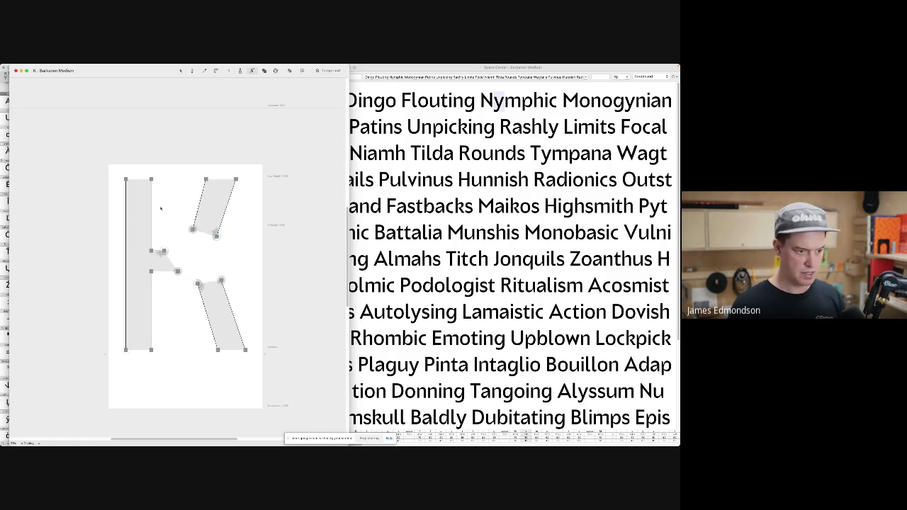
- Remove the leftover connector stub from the K and close the stem as a separate contour
left_click_drag(184, 288, 156, 233)
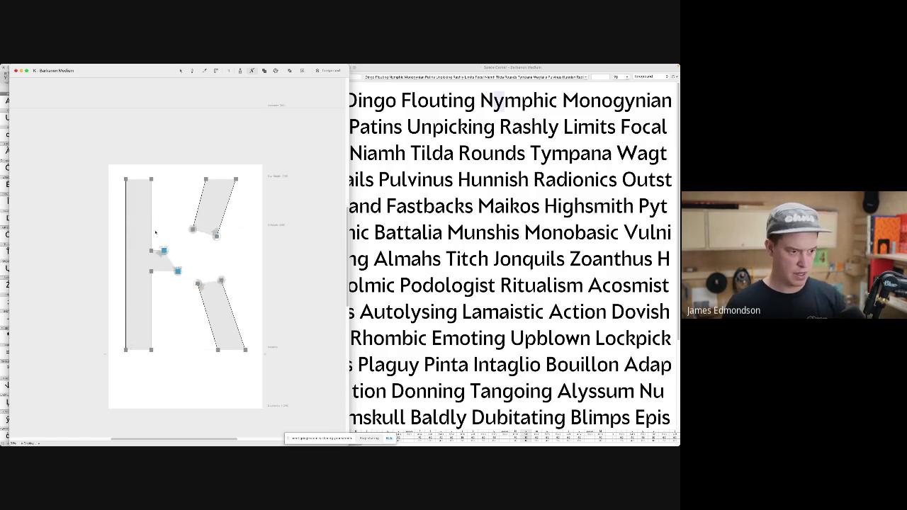
key("Delete")
left_click_drag(164, 277, 147, 245)
key("super+j")
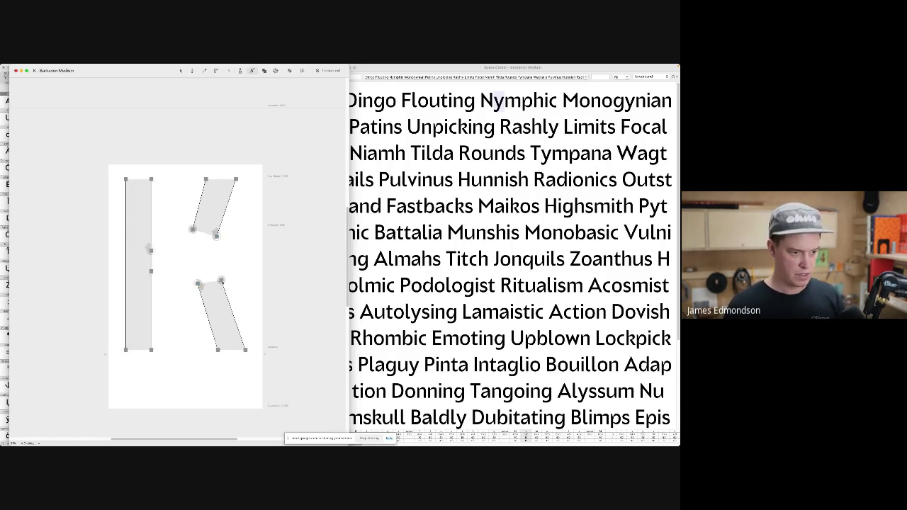
- Extend the K's arm and leg inward as straight diagonals meeting at a shared vertex beside the stem
mouse_move(222, 281)
left_mouse_down()
mouse_move(204, 256)
mouse_move(200, 275)
mouse_move(185, 267)
left_mouse_up()
left_click_drag(193, 230, 186, 266)
key("super+z")
left_click_drag(193, 229, 162, 263)
left_click(185, 267, "shift")
key("grave")
left_click(233, 260)
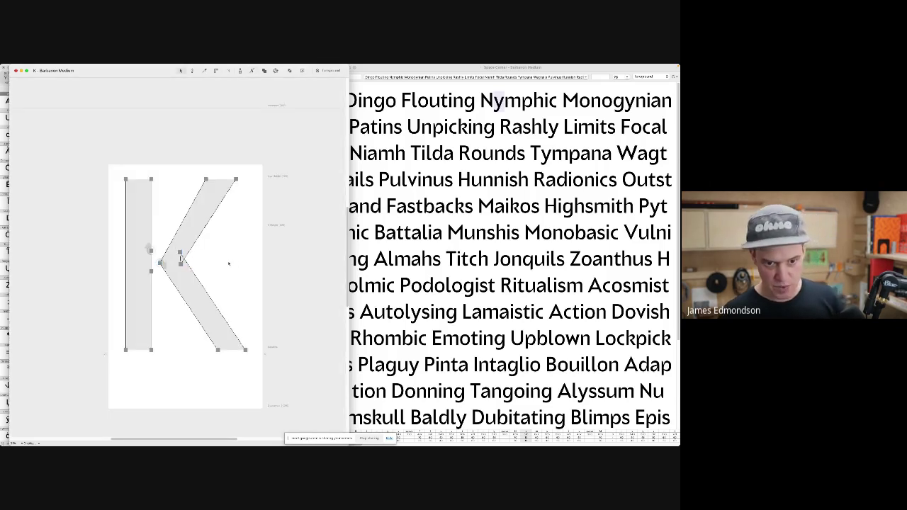
- Load the K spacing proof in the Space Center and shift the K's arm and leg ends to the right
key("super+alt+s")
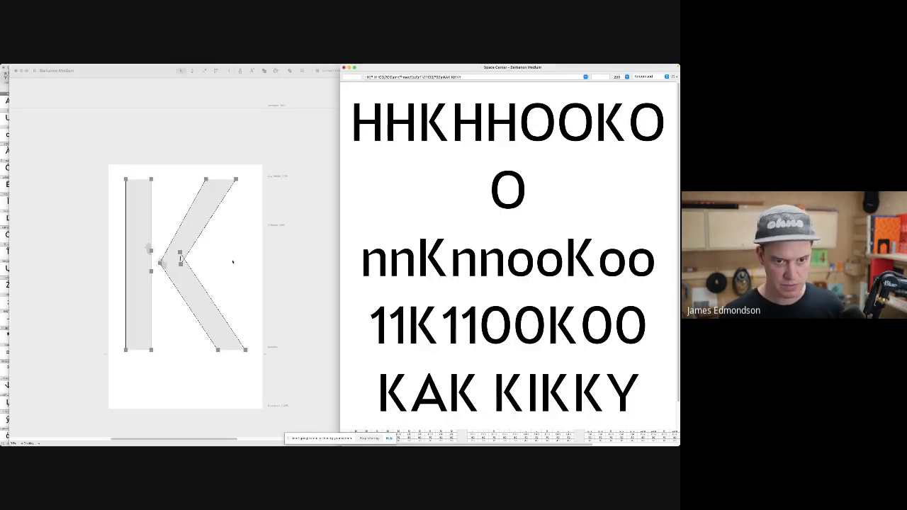
left_click(254, 248)
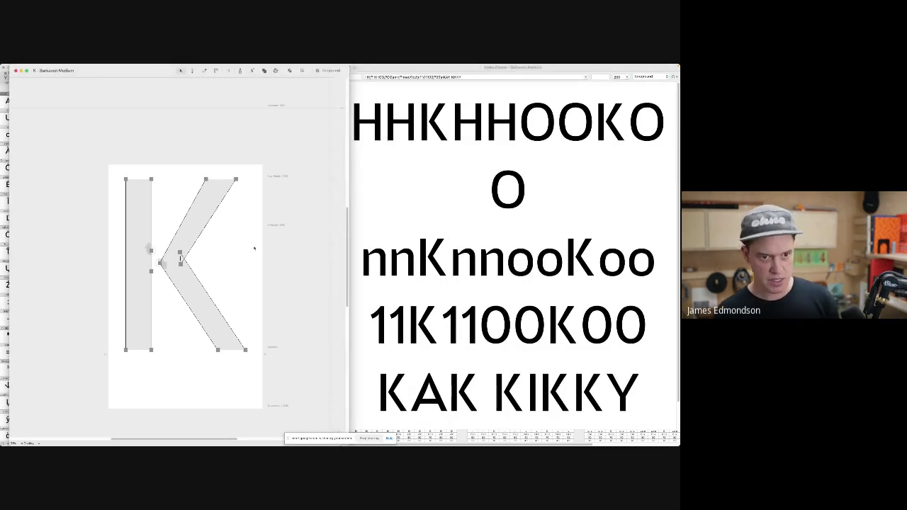
left_click_drag(279, 381, 192, 151)
key("Right")
key("Right")
key("Right")
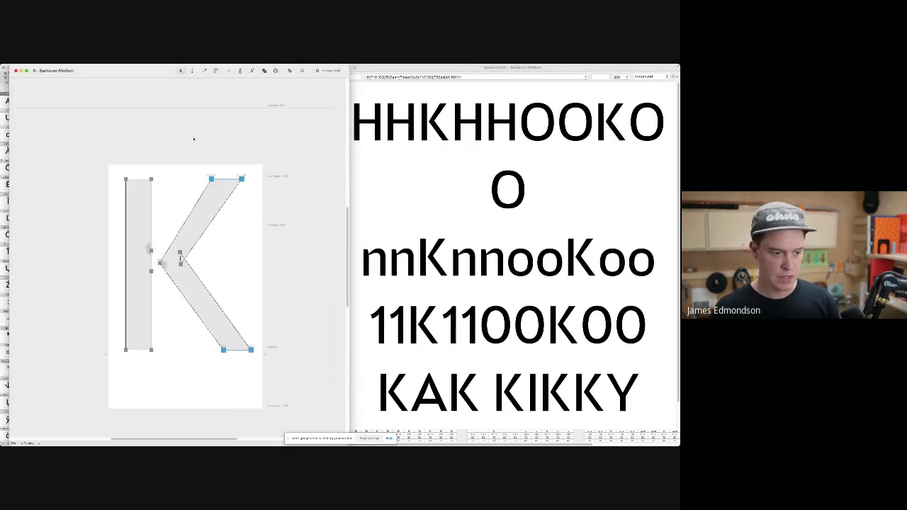
- Thicken the K's leg at the baseline and slim the arm's top end by nudging their inner corner points
left_click_drag(231, 357, 208, 322)
key("shift+Left")
key("grave")
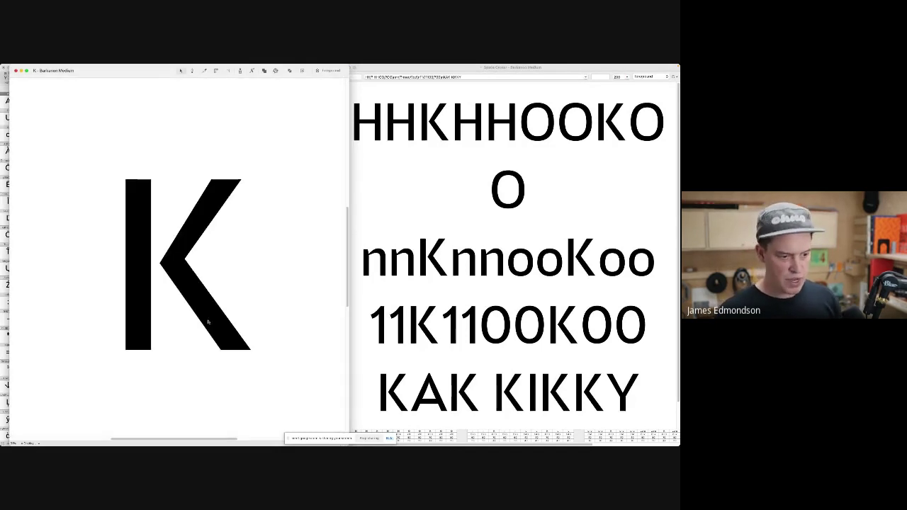
key("Left")
key("Left")
left_click_drag(218, 191, 195, 156)
key("space")
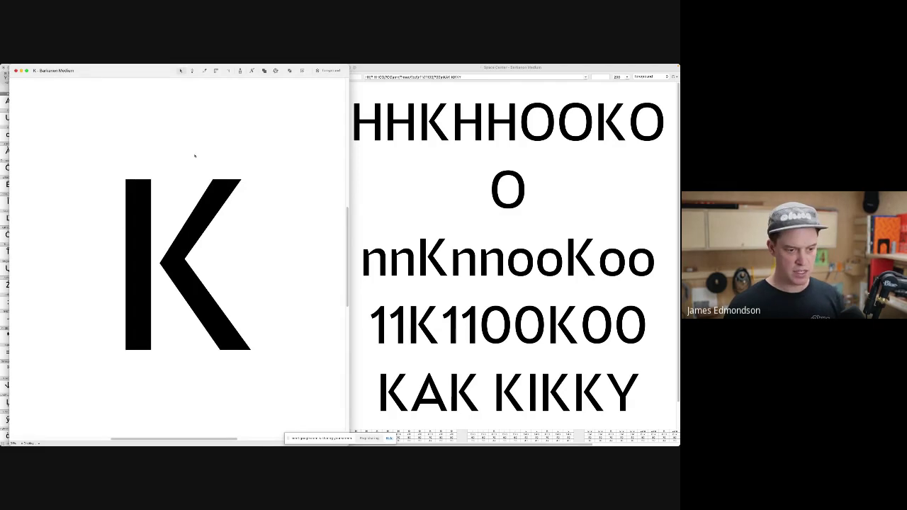
key("grave")
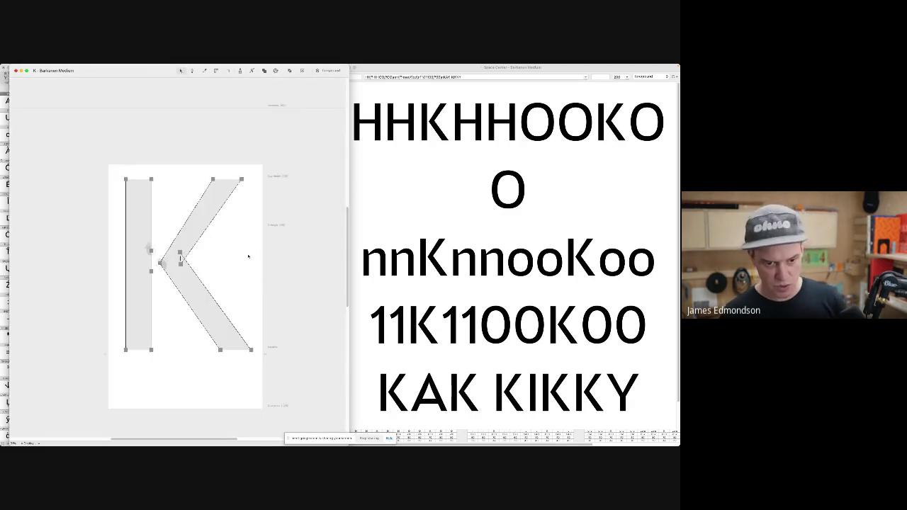
- Reduce the K's advance width and nudge the outer ends of its arm and leg slightly right
left_click_drag(262, 262, 258, 260)
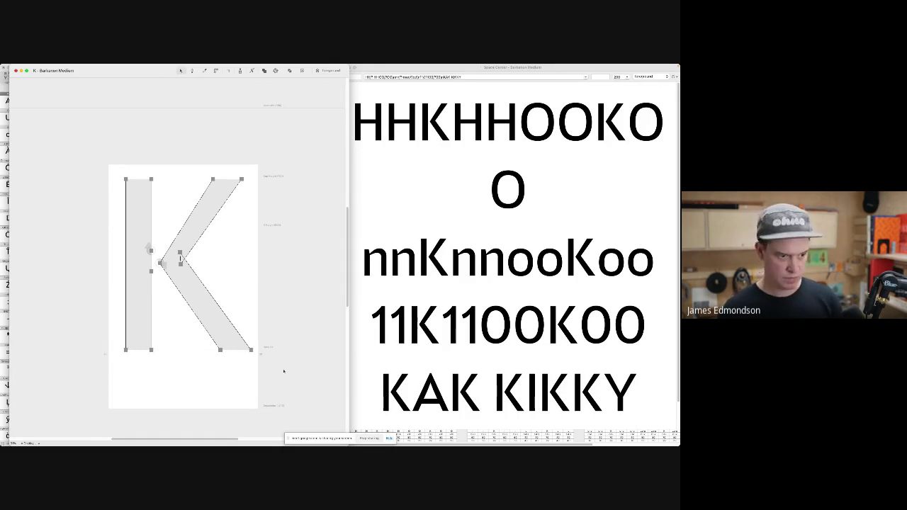
left_click_drag(284, 371, 197, 134)
key("shift+Right")
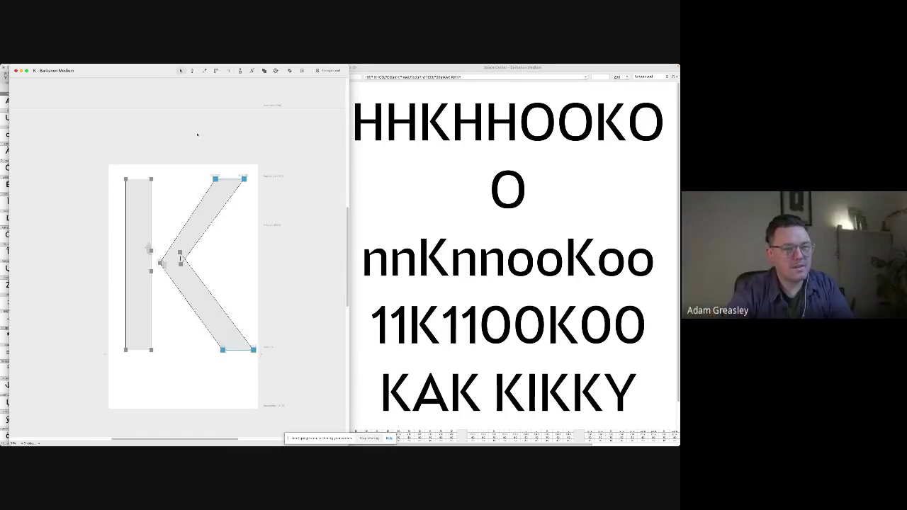
left_click(234, 254)
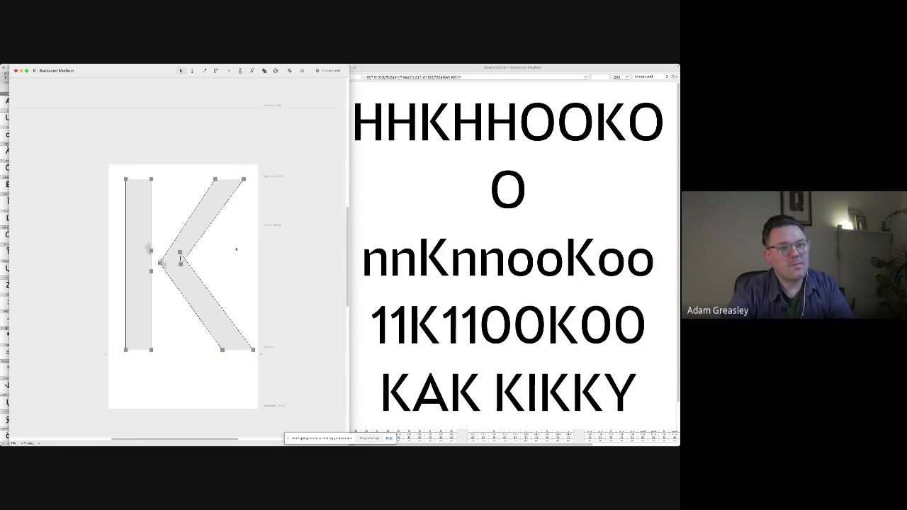
- Move the K's central vertex and inner overlap points left, leaving a narrow gap beside the stem
left_click_drag(202, 243, 156, 277)
key("shift+Left")
key("shift+Left")
key("shift+Left")
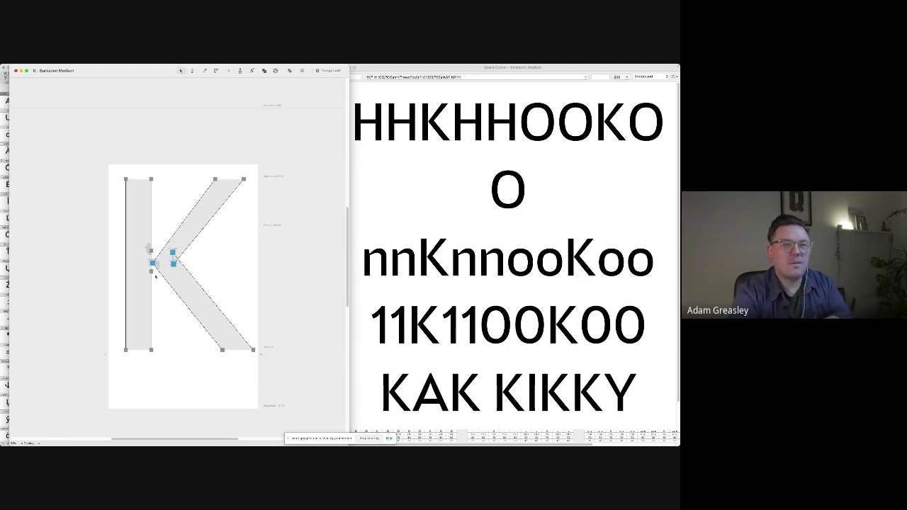
key("shift+Right")
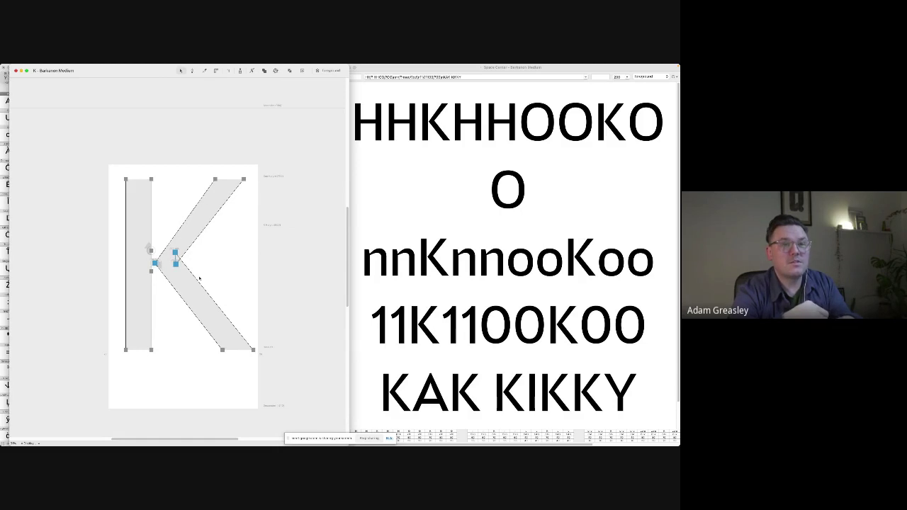
- Adjust the K's lower inner overlap point and delete the leftover mid-height points on the stem's right edge
left_click(196, 153)
left_click(178, 264)
left_click(151, 271)
key("Delete")
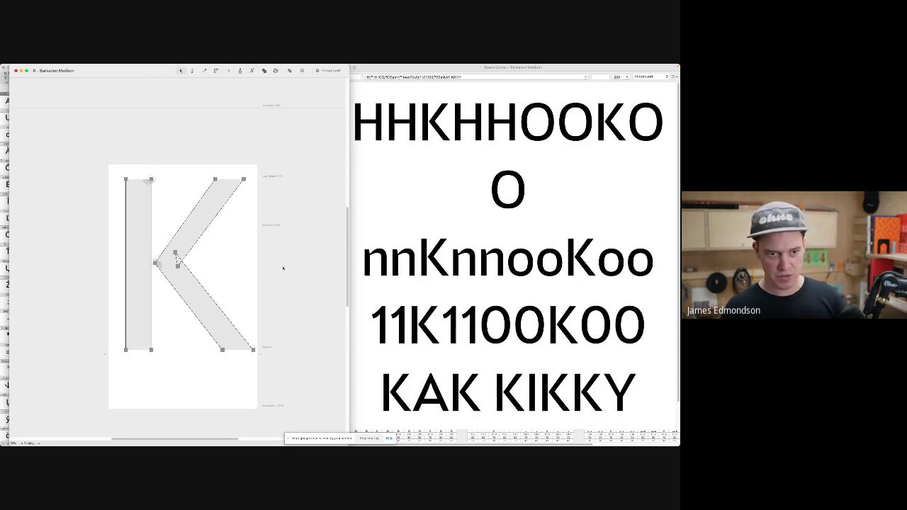
- Push the outer ends of the K's arm and leg farther right and fine-tune the lower inner overlap point
left_click_drag(299, 370, 175, 96)
key("shift+Right")
key("shift+Right")
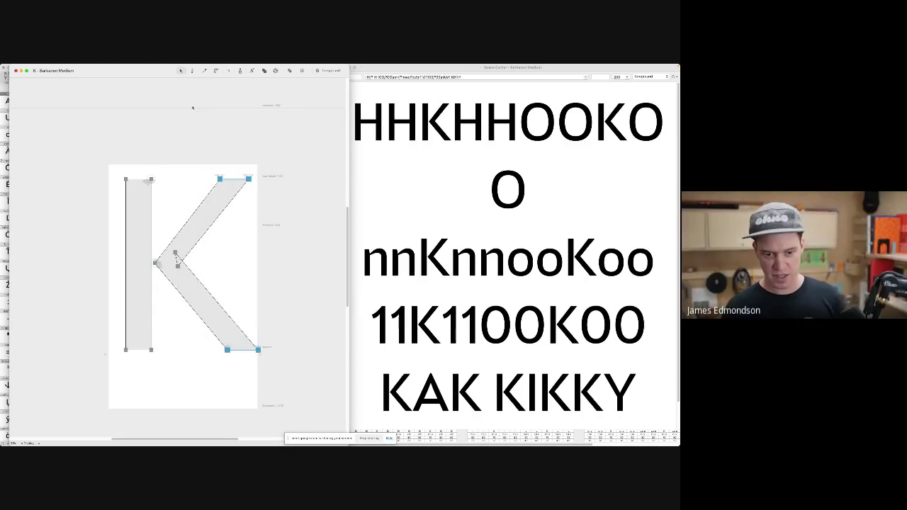
key("Right")
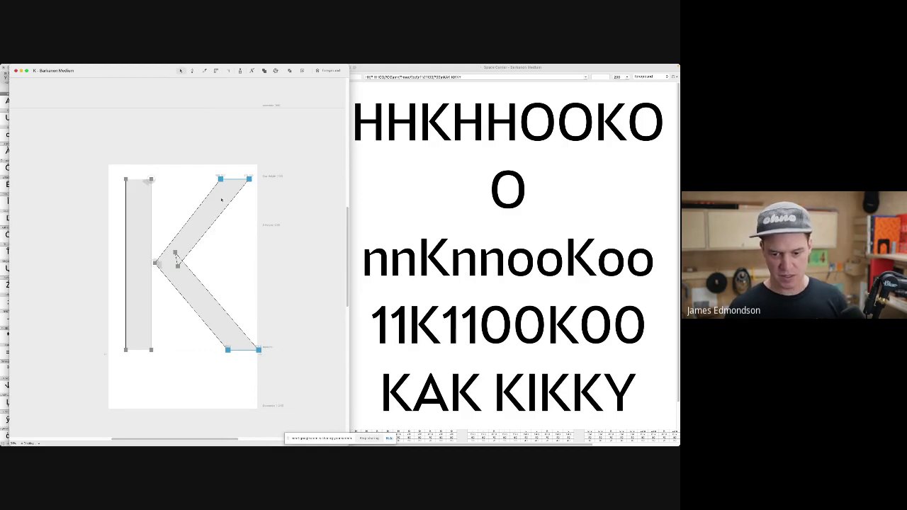
left_click(261, 274)
left_click_drag(178, 266, 179, 267)
left_click(240, 265)
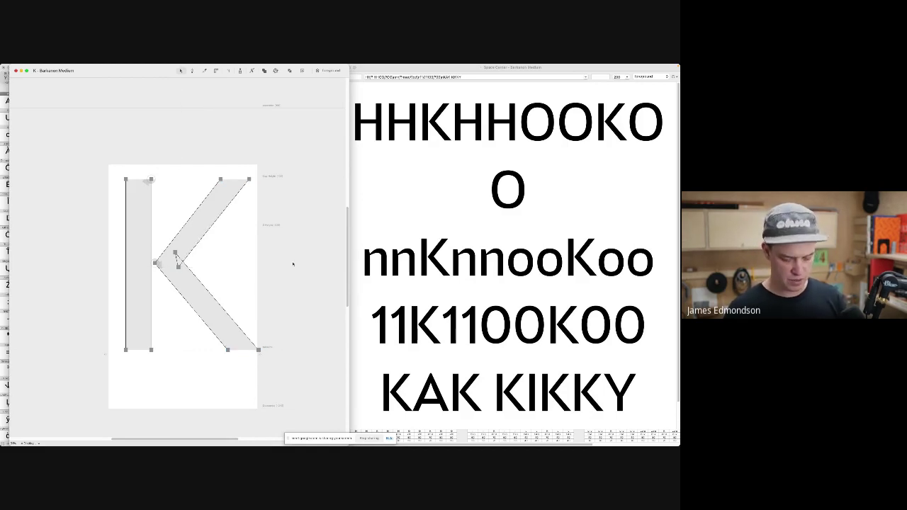
- Return to the R glyph and move the top of its diagonal leg left toward the stem
key("super+j")
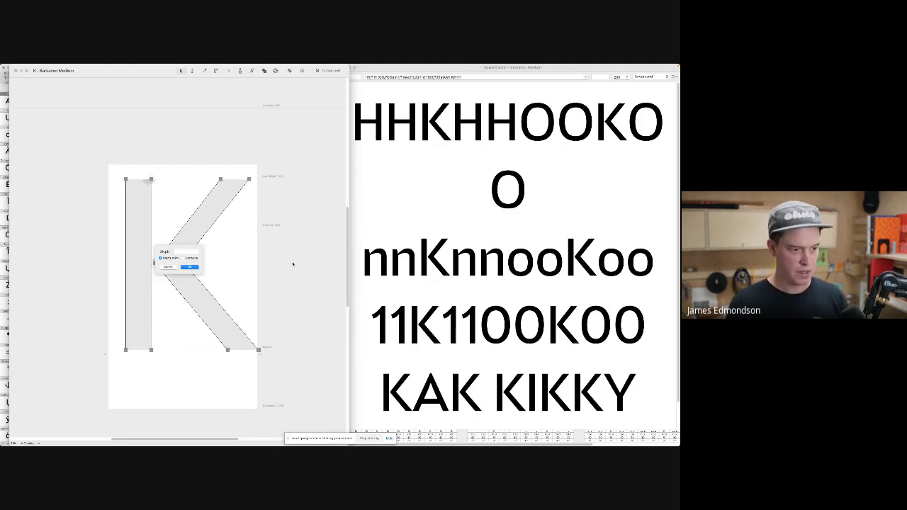
type("R")
key("Return")
key("space")
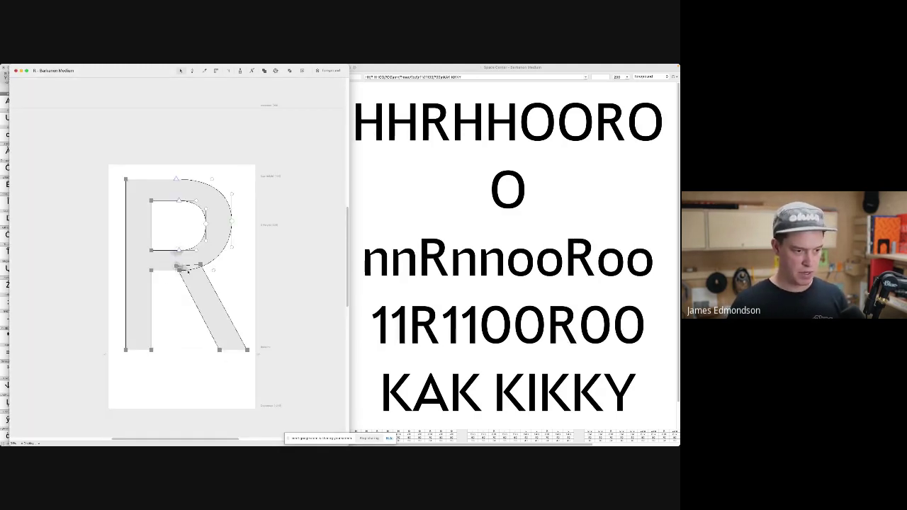
left_click_drag(190, 265, 175, 268)
- Thicken the R's leg by shifting its outer diagonal edge outward, and preview the filled letter
left_click(276, 306)
left_click(240, 338)
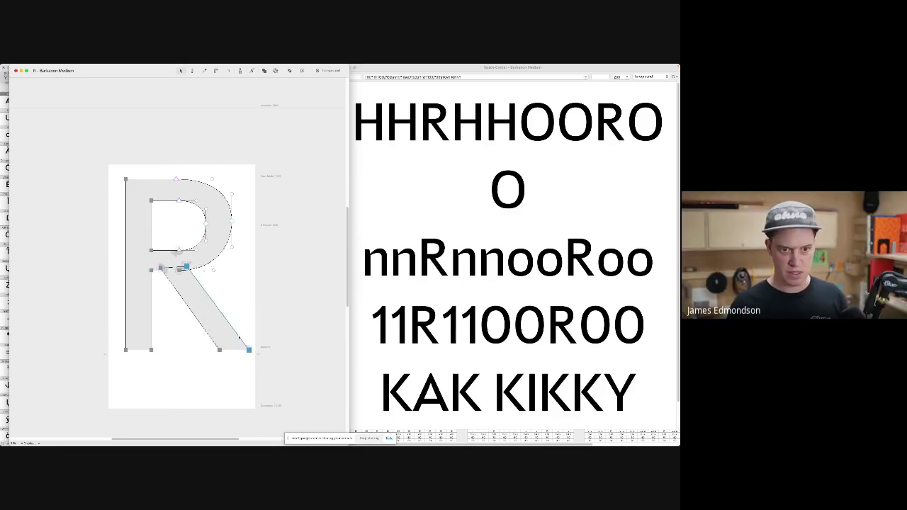
key("space")
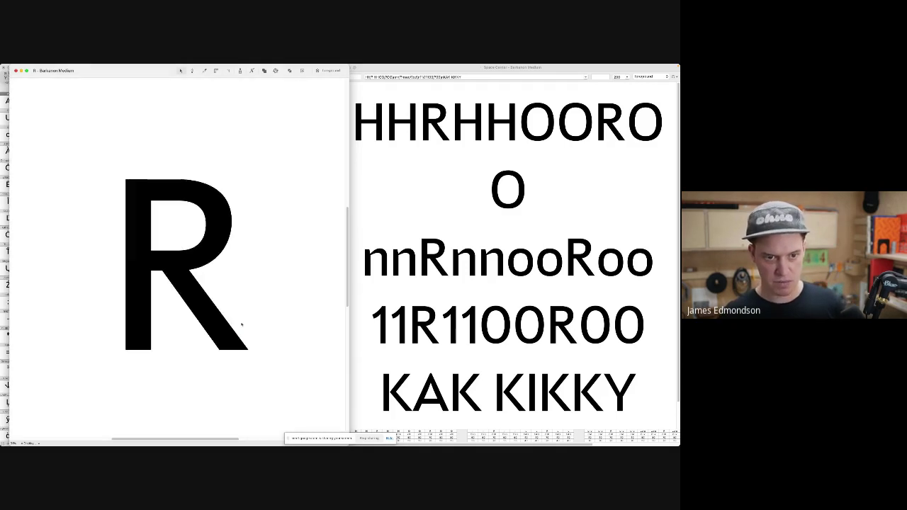
- Tighten the R's right margin so that it ends at the foot of the diagonal leg
left_click(219, 350)
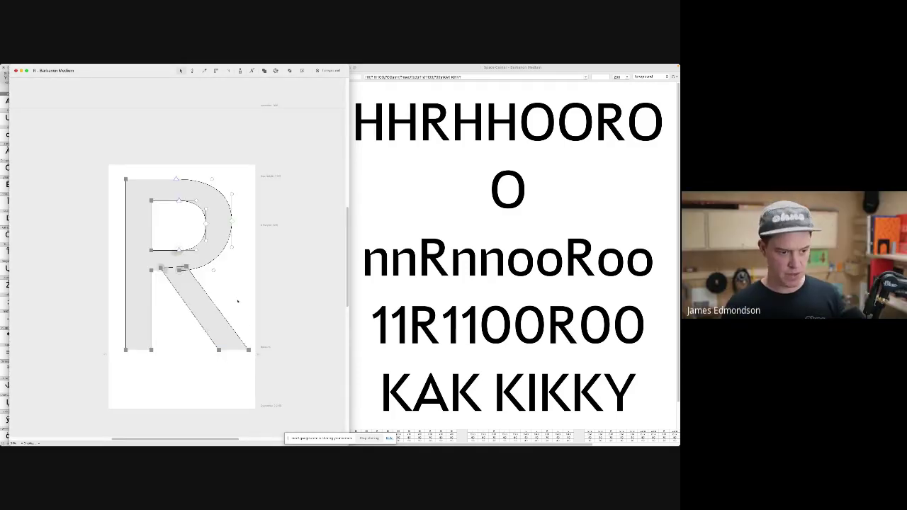
left_click_drag(256, 281, 249, 284)
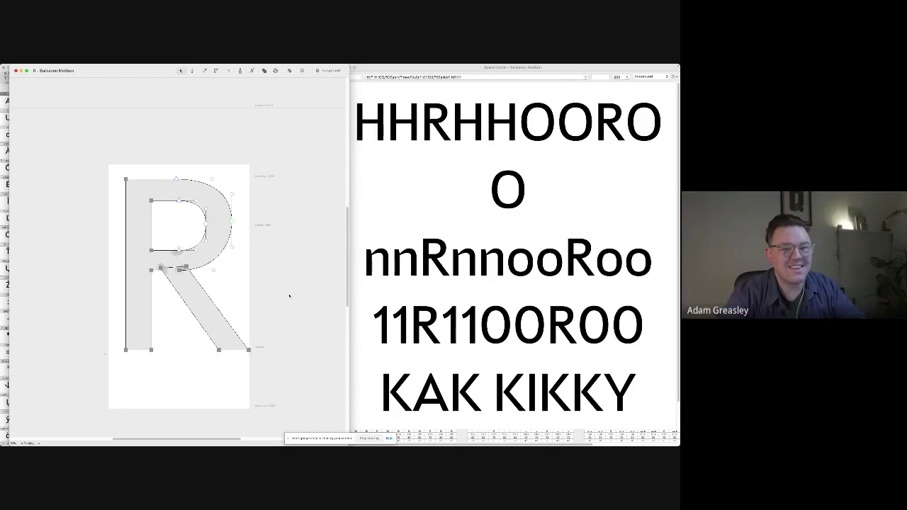
- Open the H glyph and try to transform the points of its crossbar
type("j")
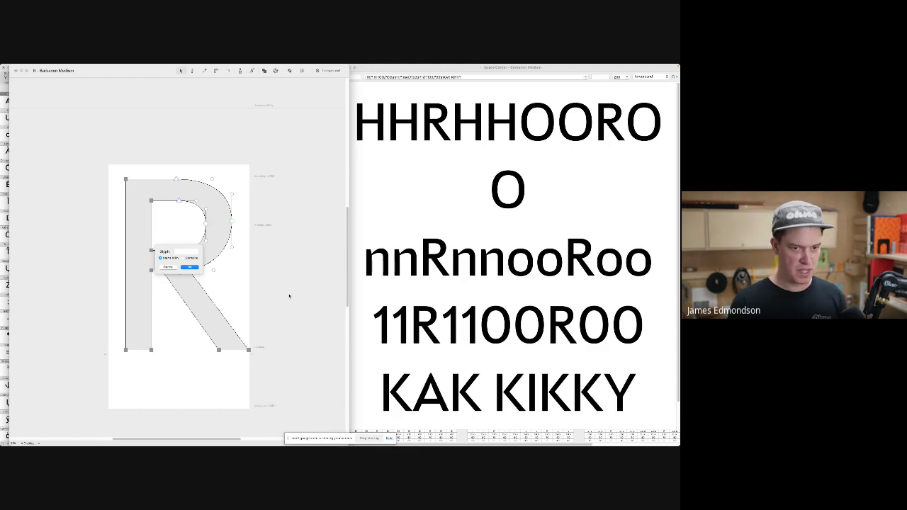
type("H")
key("Return")
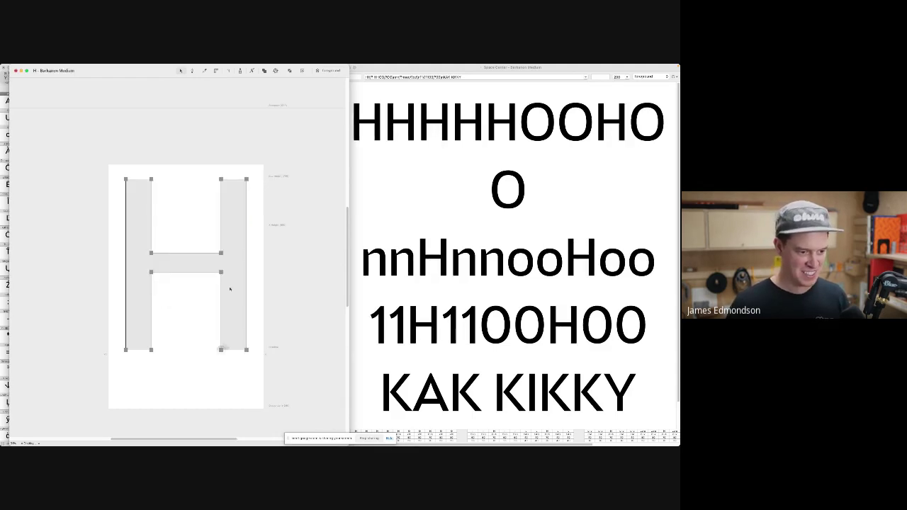
left_click_drag(229, 289, 143, 227)
key("super+t")
left_click_drag(186, 258, 187, 262)
key("super+t")
key("Return")
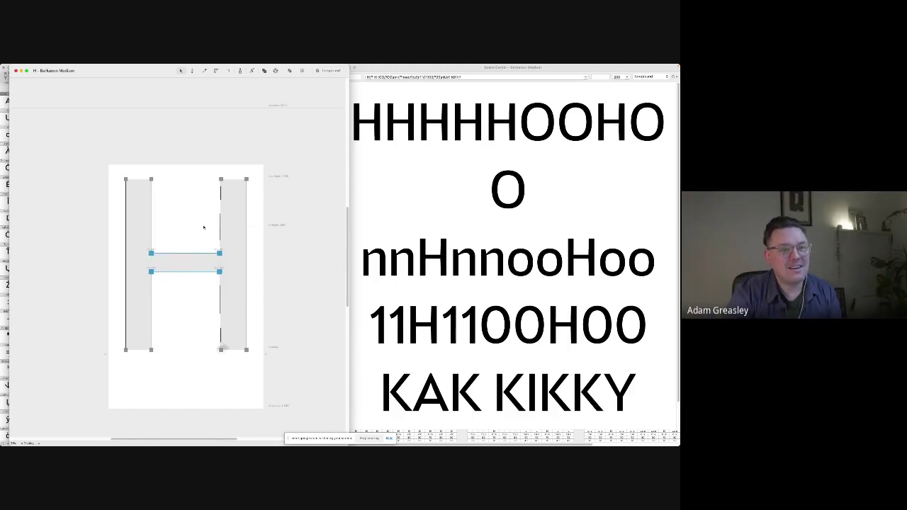
key("super+z")
key("super+z")
key("super+z")
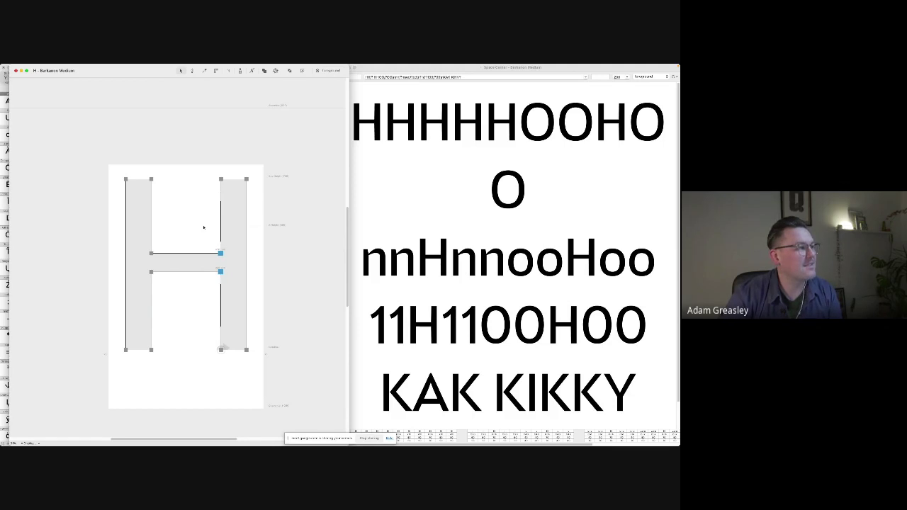
left_click(195, 246)
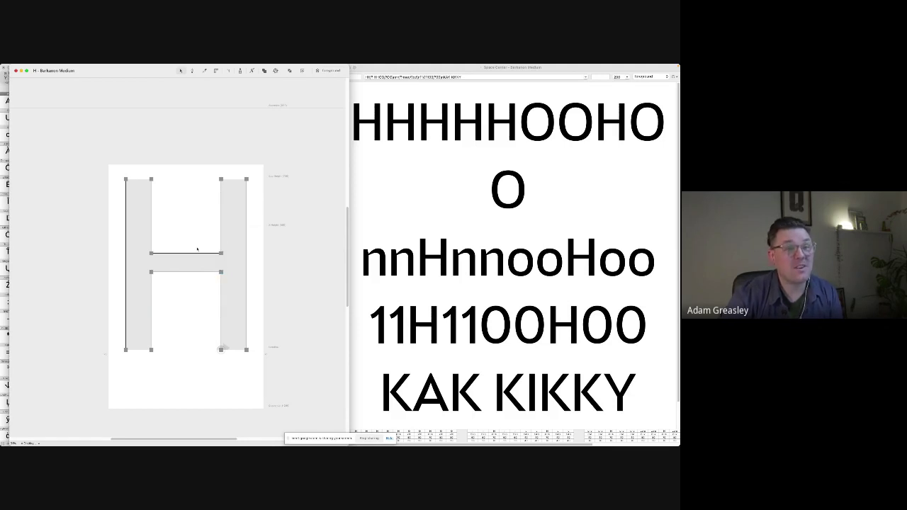
- Switch the glyph editor to the capital S
left_click(378, 77)
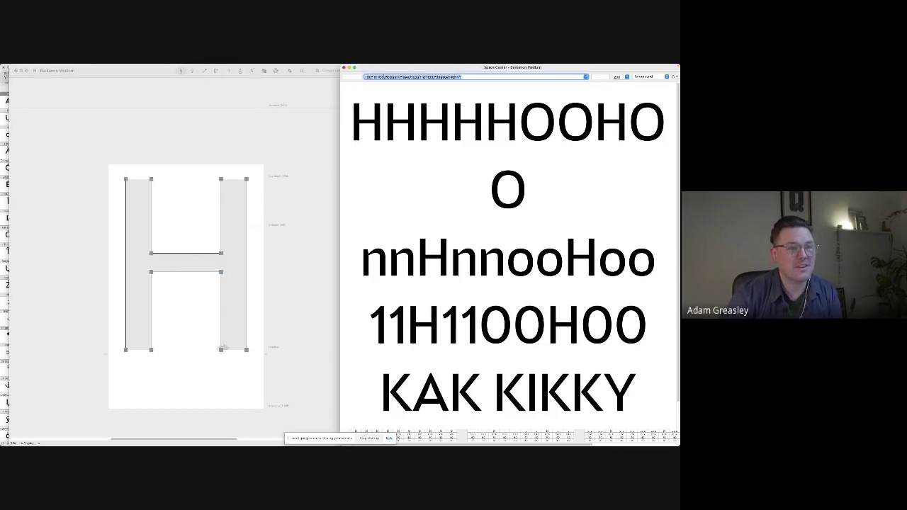
left_click(298, 210)
key("j")
key("Escape")
type("jS")
key("Return")
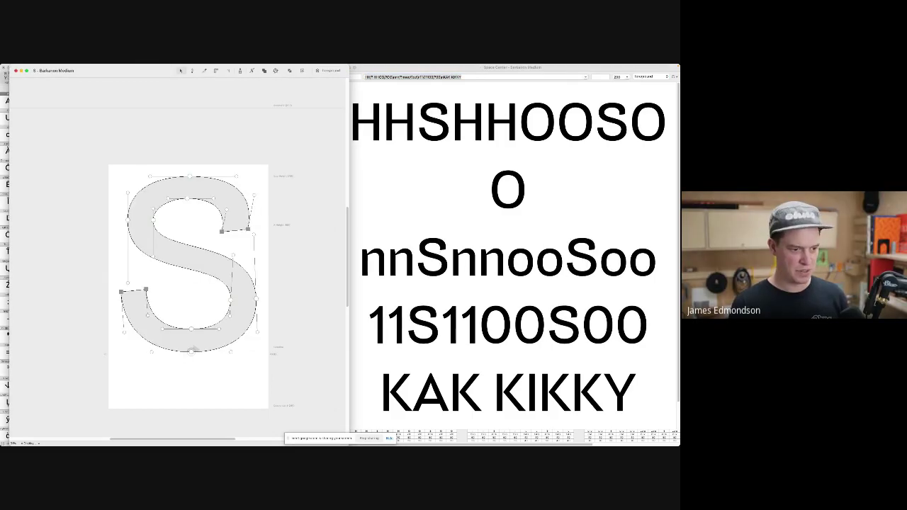
- Delete the entire S outline and insert the lowercase s as a component in its place
key("space")
key("super+a")
key("BackSpace")
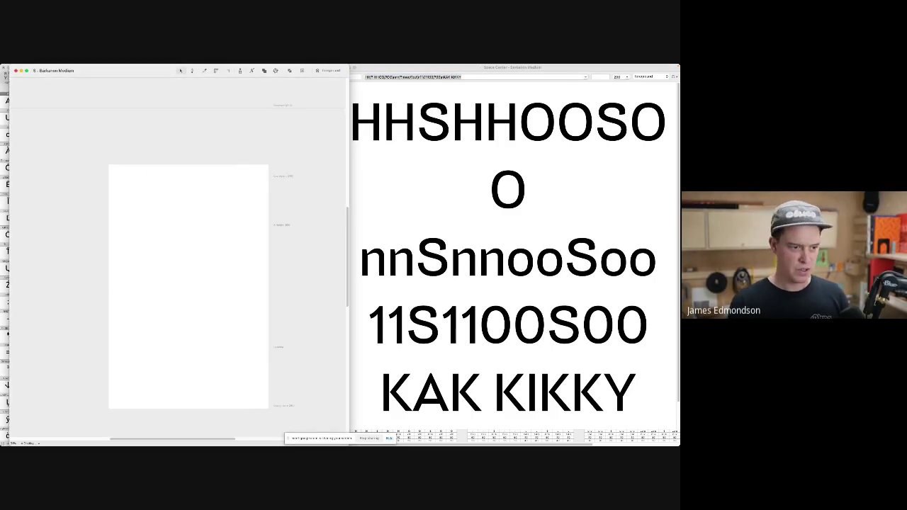
key("super+shift+c")
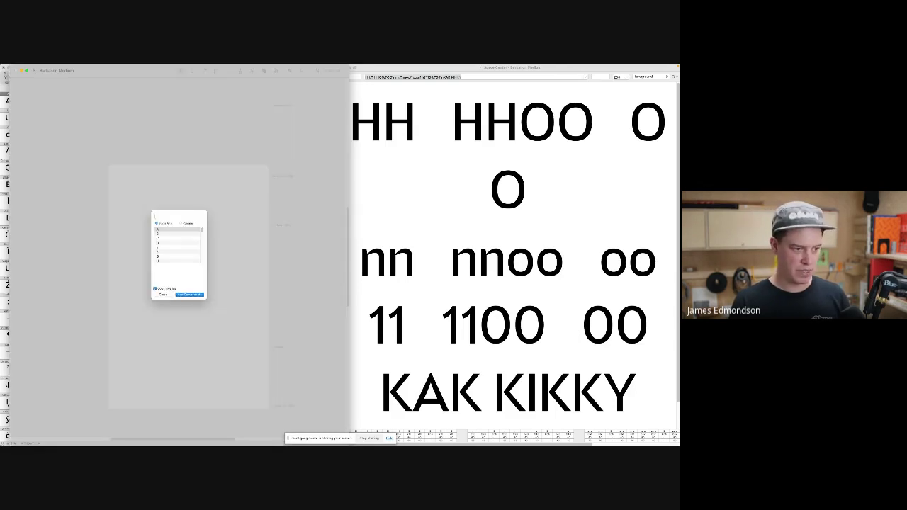
type("s")
key("Return")
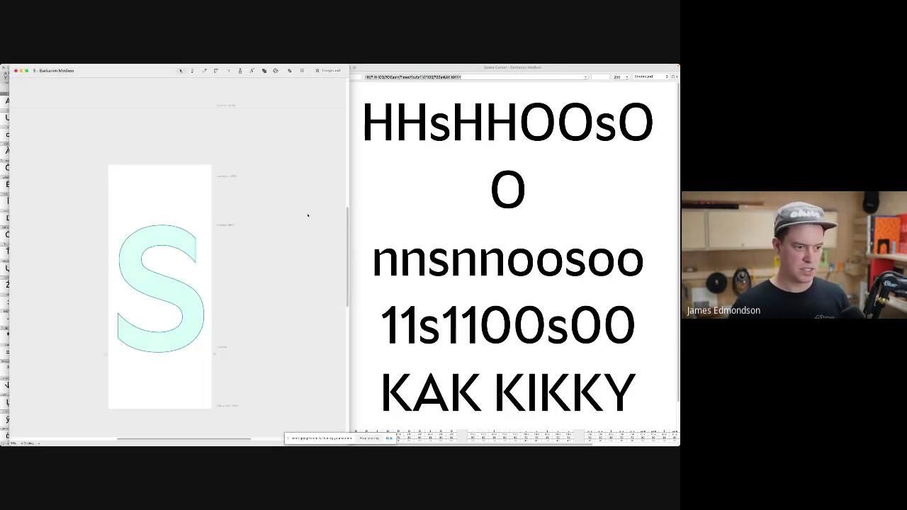
- Enlarge the lowercase s shape to cap height and decompose it into an editable outline
key("super+a")
left_click_drag(205, 225, 242, 180)
left_click(253, 217)
key("super+shift+d")
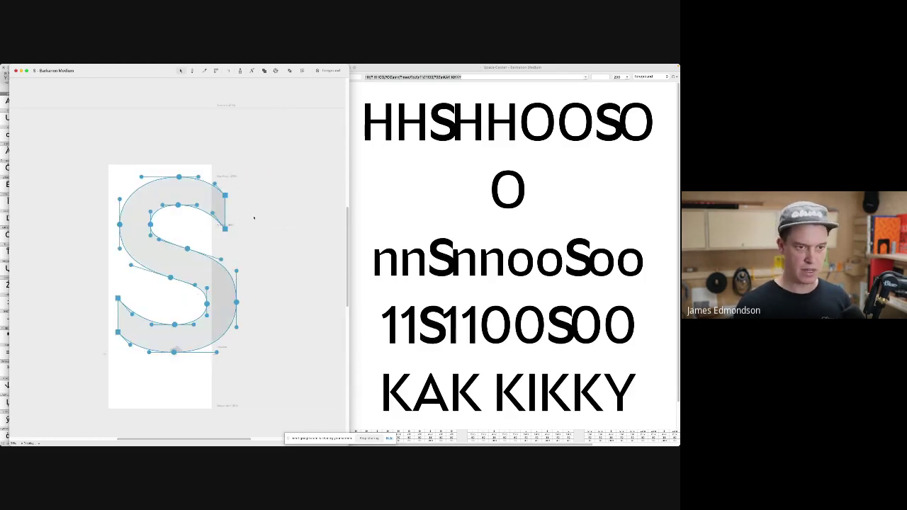
- Create a layer named background and paste a copy of the enlarged S outline into it
left_click_drag(330, 72, 329, 73)
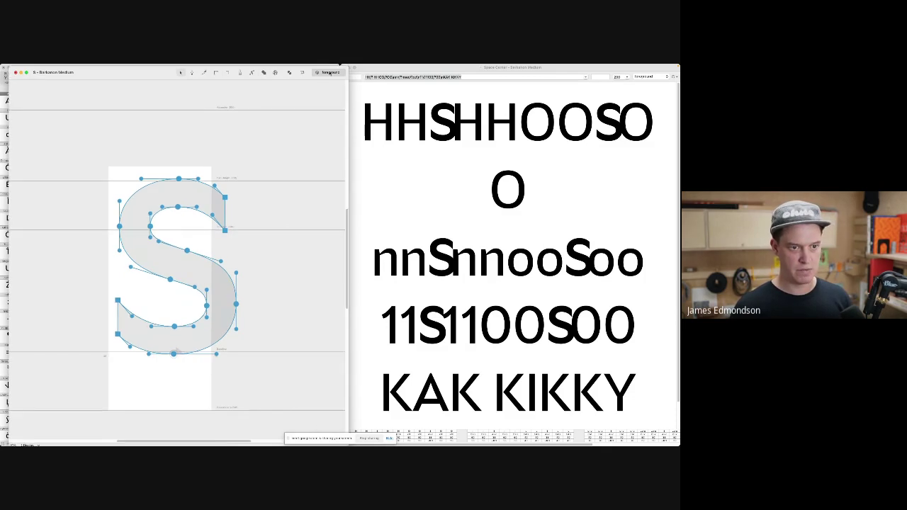
left_click(331, 73)
left_click(275, 141)
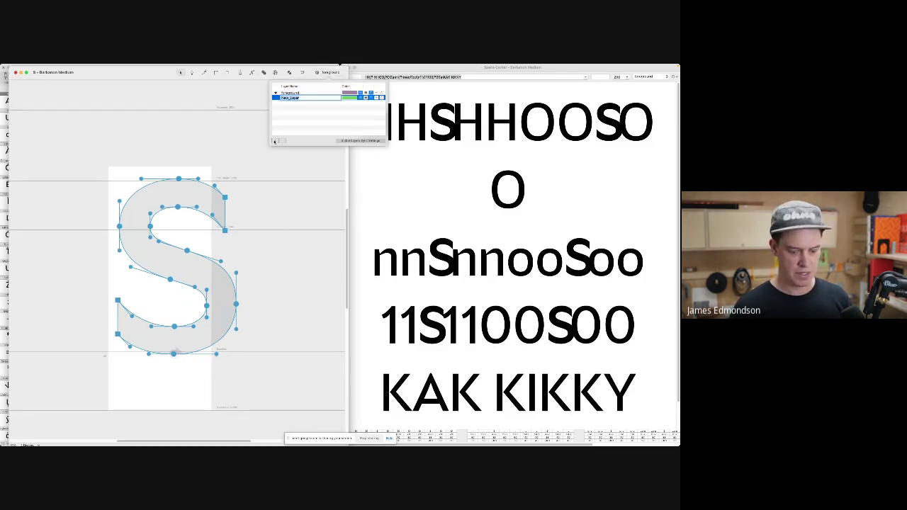
type("background")
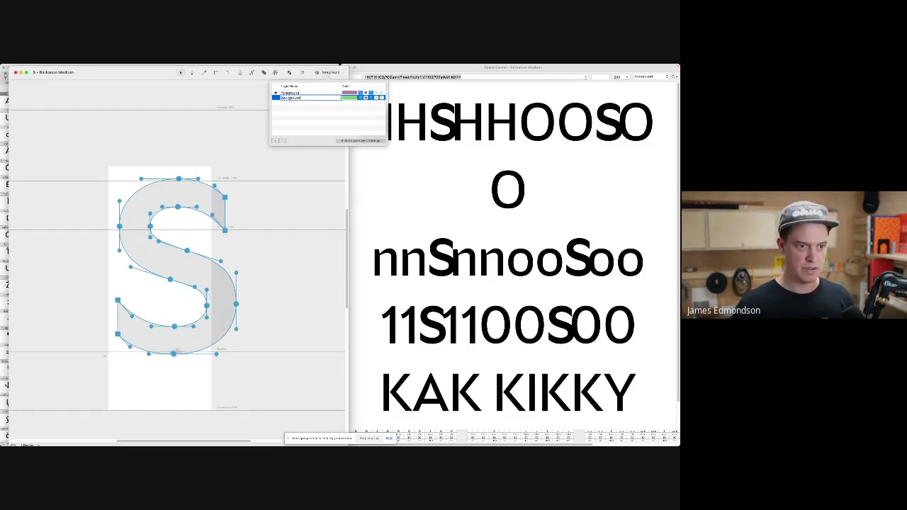
key("Return")
left_click(250, 224)
key("super+v")
- Narrow the foreground S slightly and widen the glyph's right margin to fit around it
left_click(258, 247)
left_click_drag(211, 244, 227, 269)
key("super+a")
left_click(183, 265)
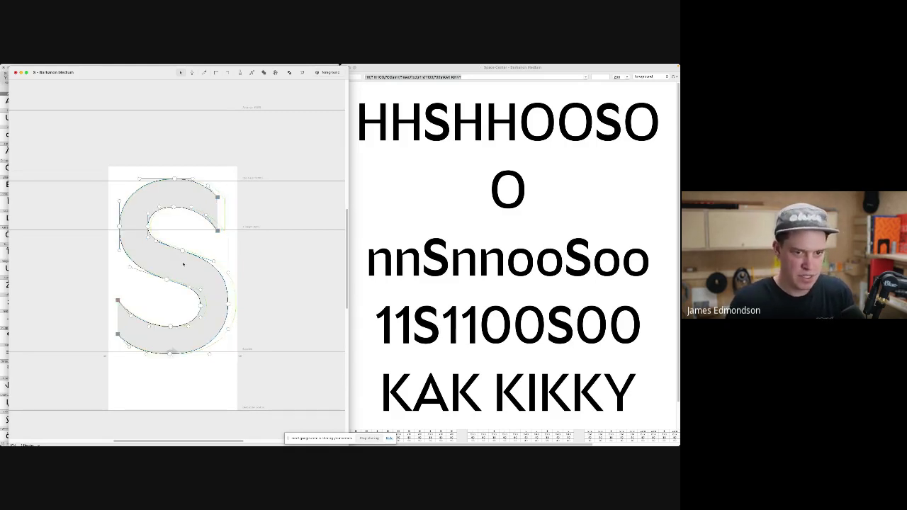
- Thin the S's diagonal spine by bringing its two opposite curve points closer together, and measure the spine's thickness
key("s")
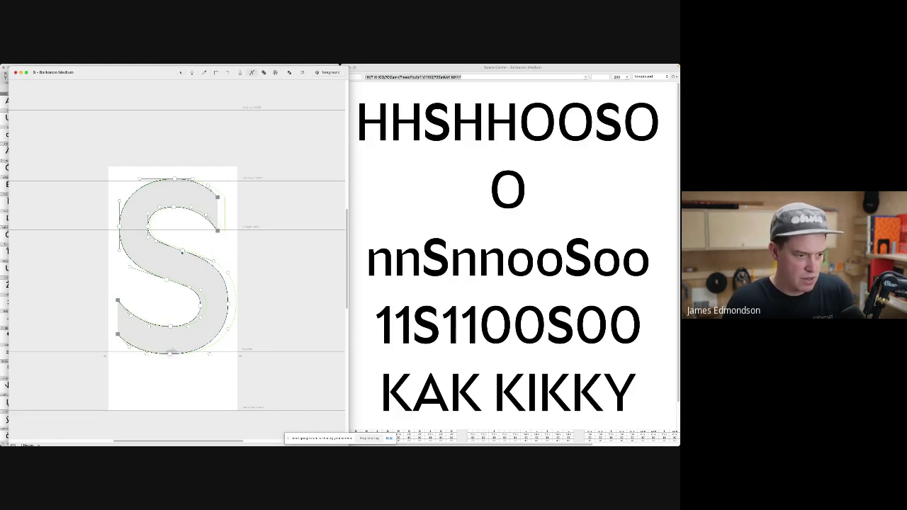
left_click_drag(182, 251, 169, 275)
key("grave")
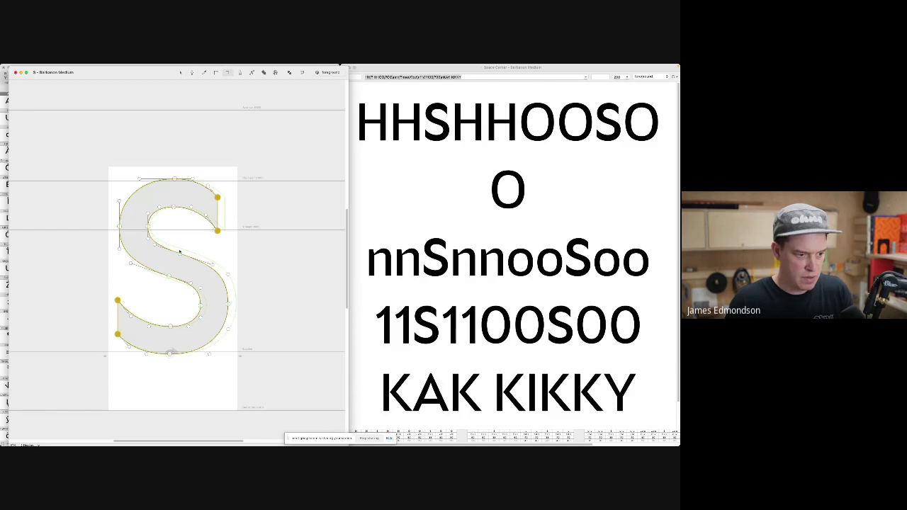
key("m")
left_click_drag(178, 253, 214, 302)
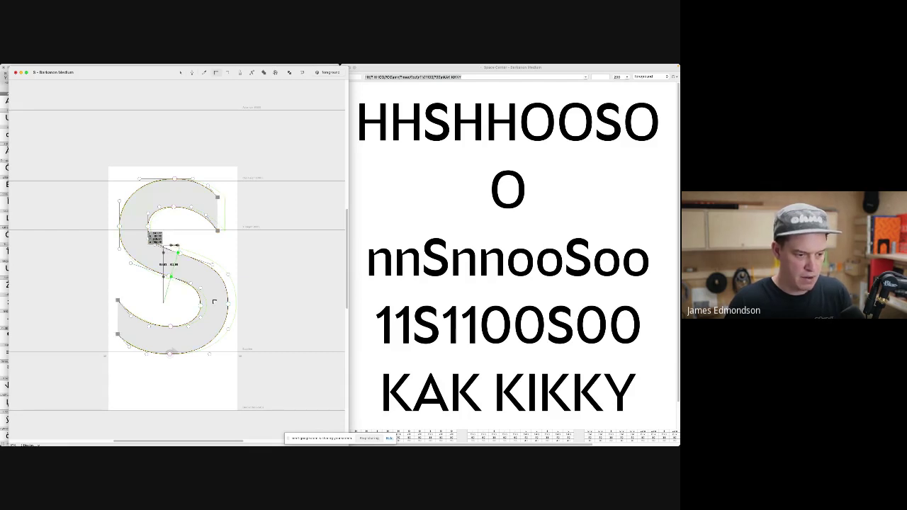
- Thin the bottom stroke of the S by lowering its inner curve point and the inner corner of the lower terminal
key("e")
left_click(149, 340)
left_click(170, 329)
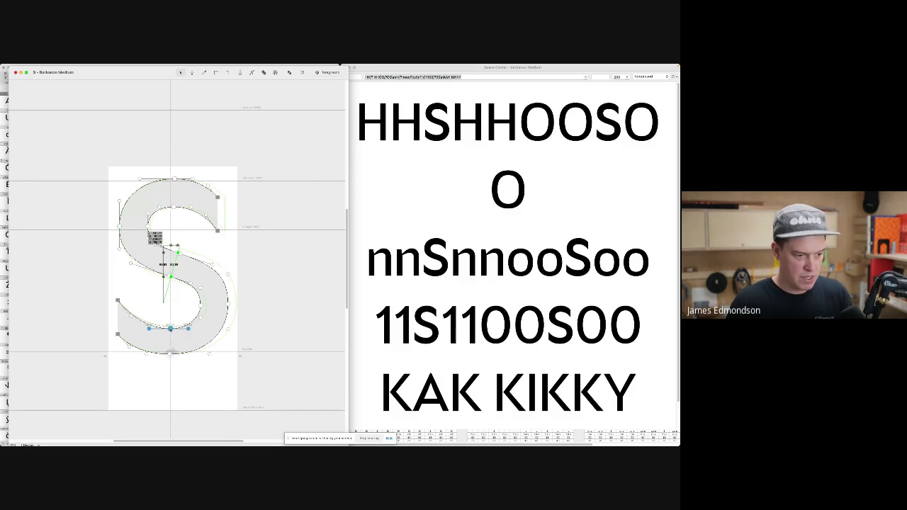
left_click_drag(170, 330, 170, 327)
left_click(152, 325)
key("shift+Down")
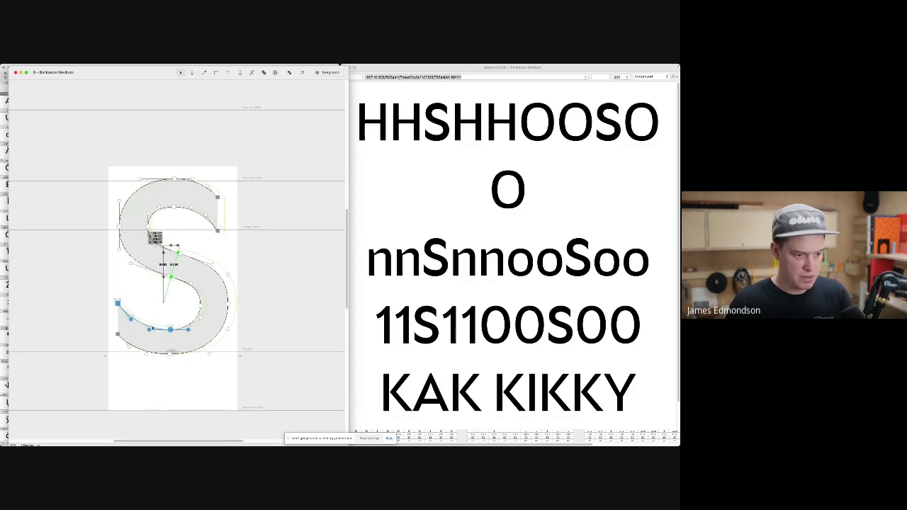
- Move the lower bowl's inner right curve point outward and adjust the handles between it and the bottom inner point
left_click(196, 333)
left_click(200, 304)
key("shift+Right")
key("grave")
left_click(198, 311)
key("super+1")
left_click(204, 318)
left_click_drag(190, 330, 191, 329)
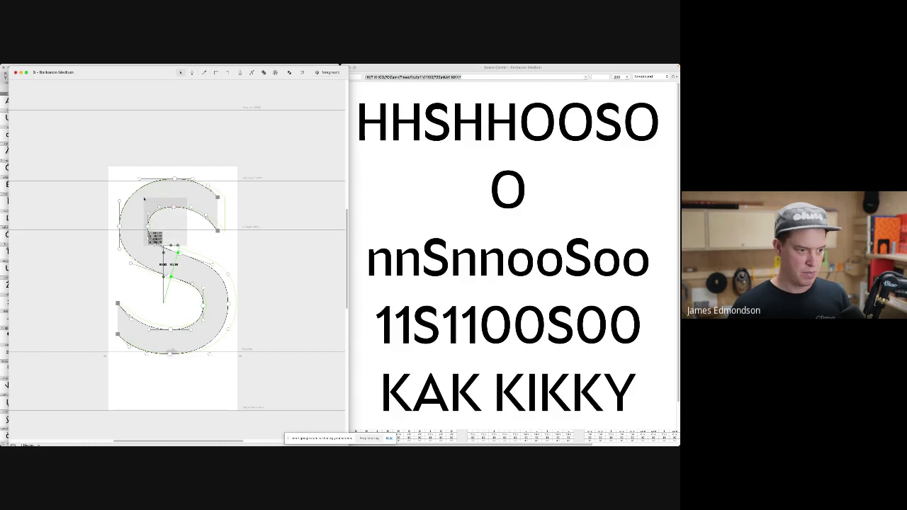
- Thin the S's upper bowl by expanding its inner curve up and left, and raise the upper terminal slightly
key("space")
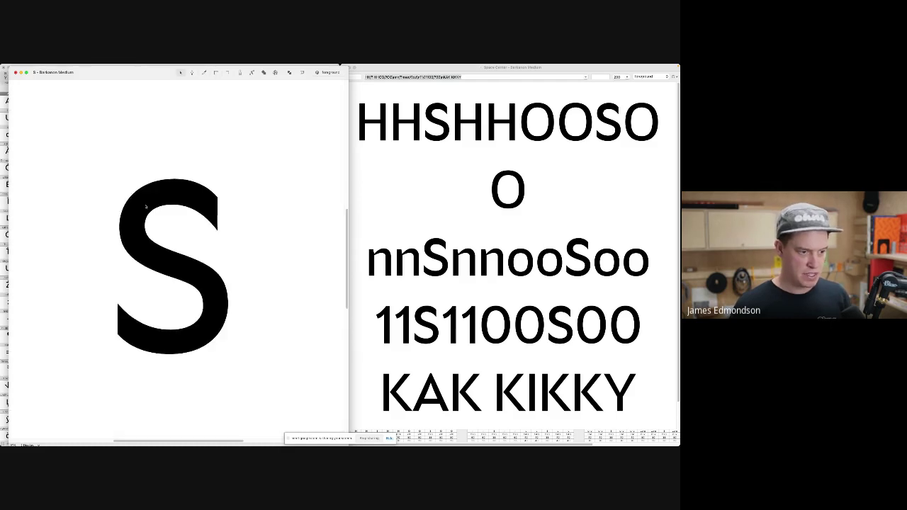
key("space")
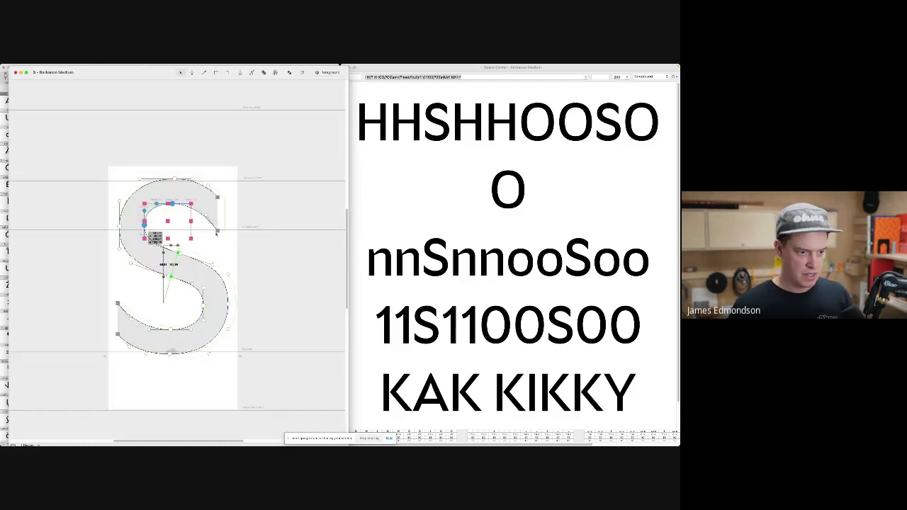
left_click(217, 230)
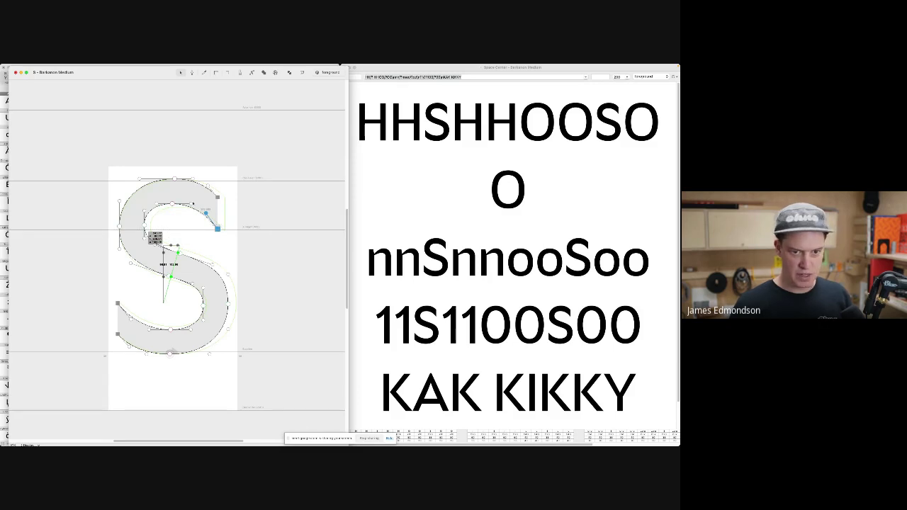
left_click(192, 205)
left_click(204, 244)
left_click_drag(227, 242, 160, 215)
key("super+t")
left_click(177, 184)
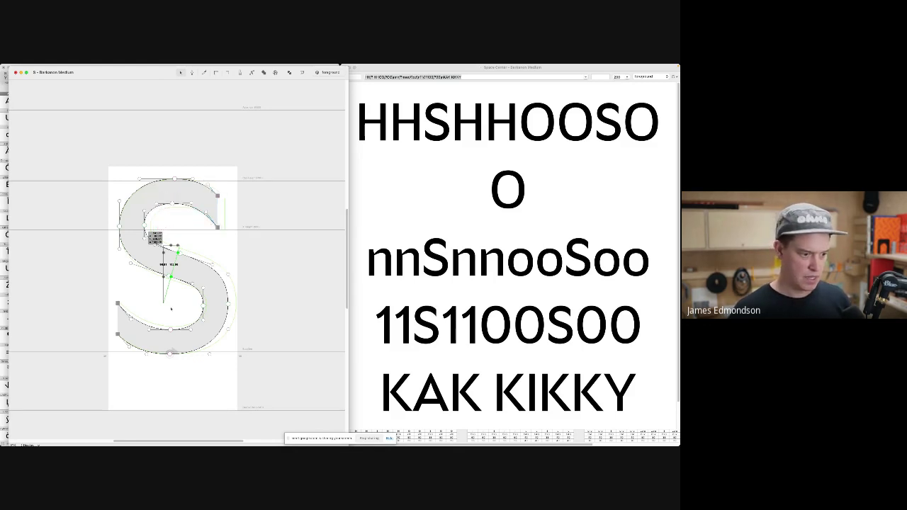
- Select both corners of the S's lower terminal with their handles and nudge them slightly downward
left_click_drag(112, 370, 216, 296)
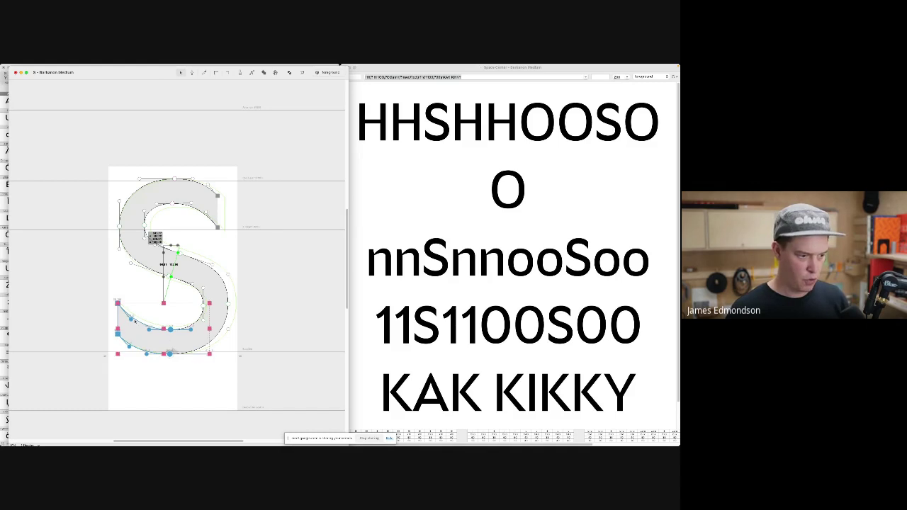
left_click_drag(102, 292, 144, 378)
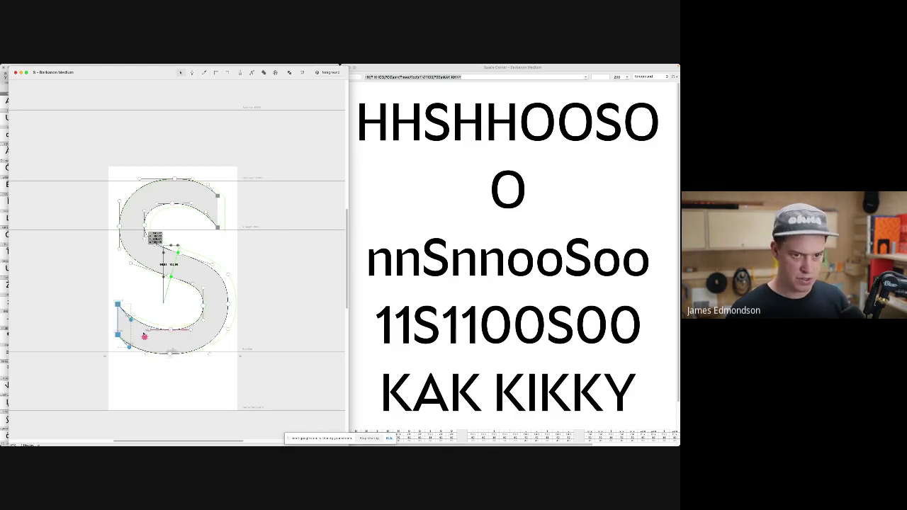
key("Down")
key("Down")
key("Down")
key("Down")
key("Up")
key("Up")
key("super+t")
left_click(168, 315)
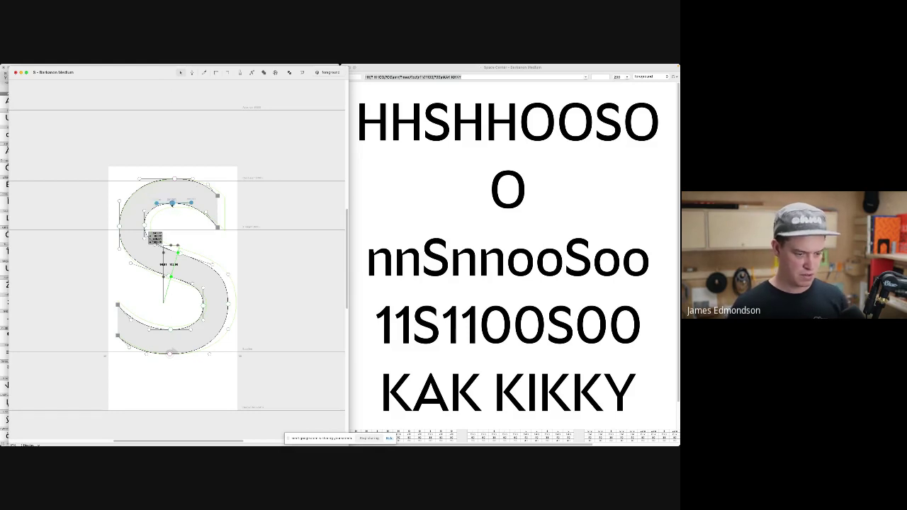
- Fine-tune the lower bowl's inner curve by nudging its right extreme point slightly outward
scroll(186, 222, "down", 3)
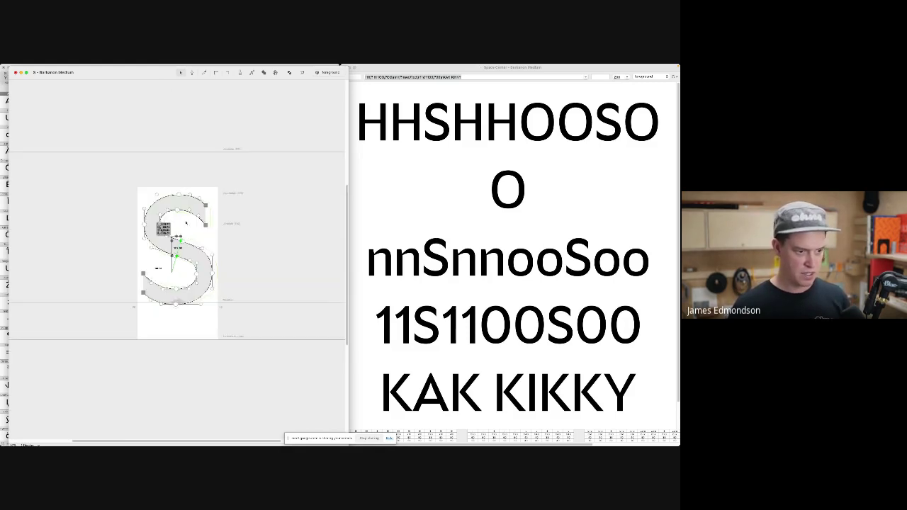
scroll(190, 282, "up", 3)
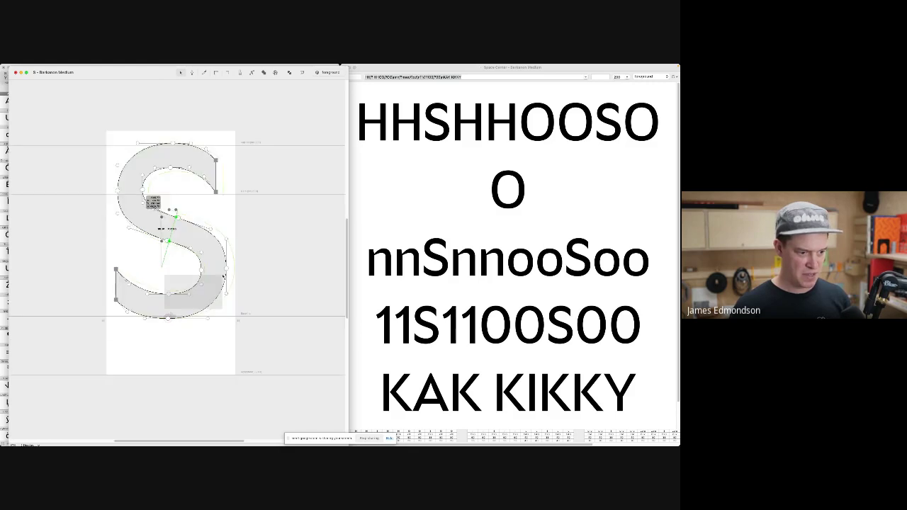
left_click_drag(223, 275, 218, 249)
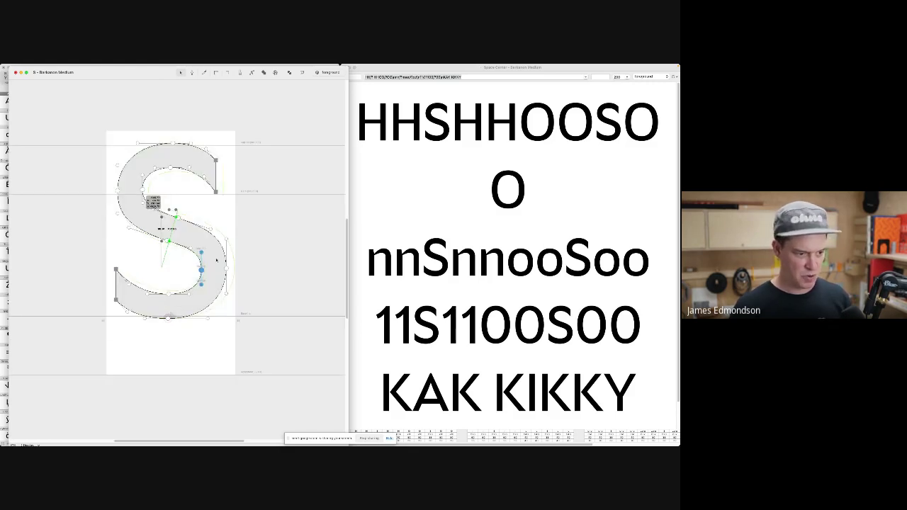
key("space")
left_click(196, 187)
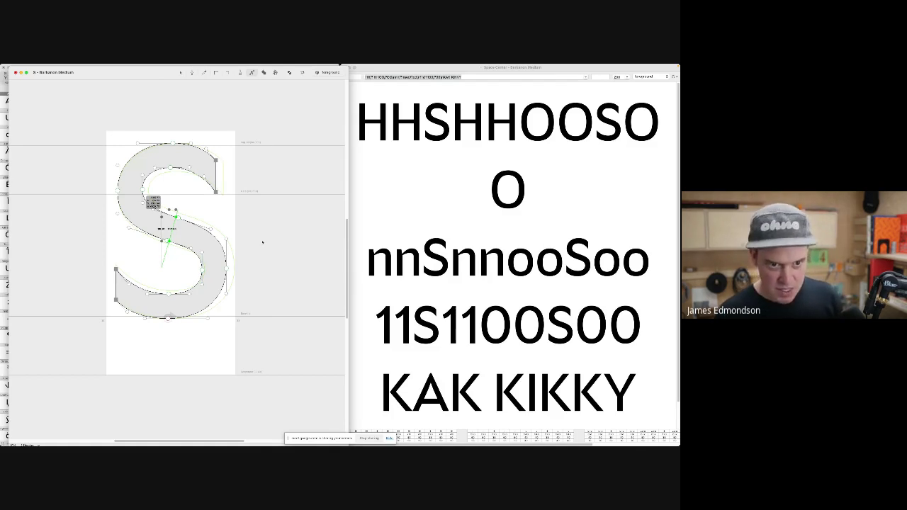
- Pull the S's right margin slightly closer to the letter
key("super+a")
left_click(235, 215)
left_click_drag(235, 214, 234, 217)
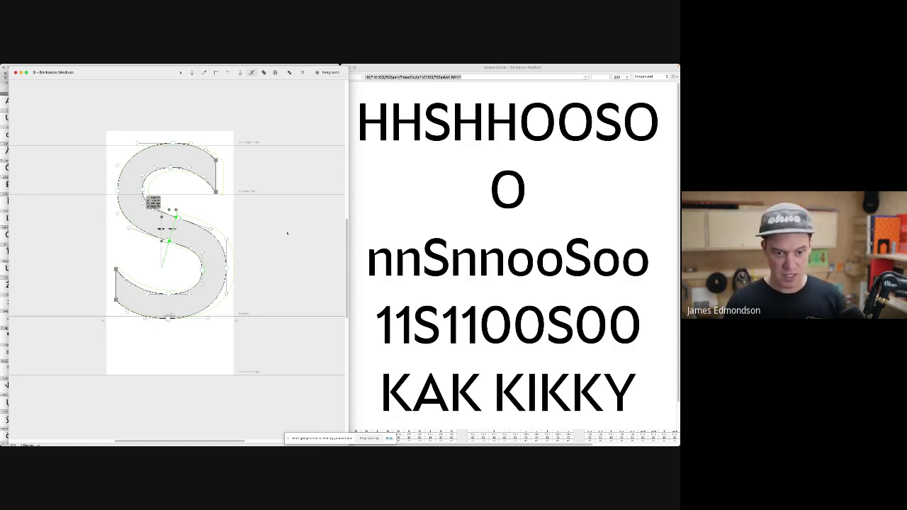
- Switch to the capital O and slightly shorten the horizontal and vertical curve handles of both contours, keeping the shape symmetrical
type("jO")
key("Return")
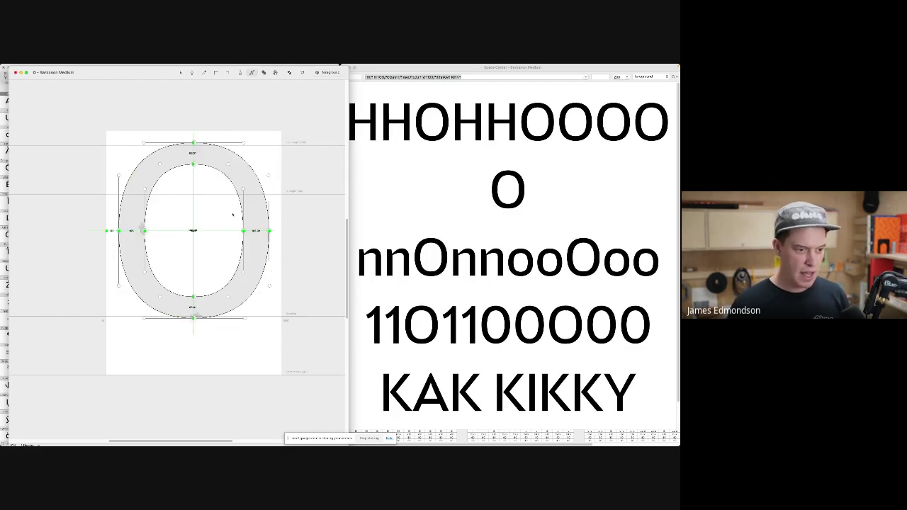
left_click(244, 189)
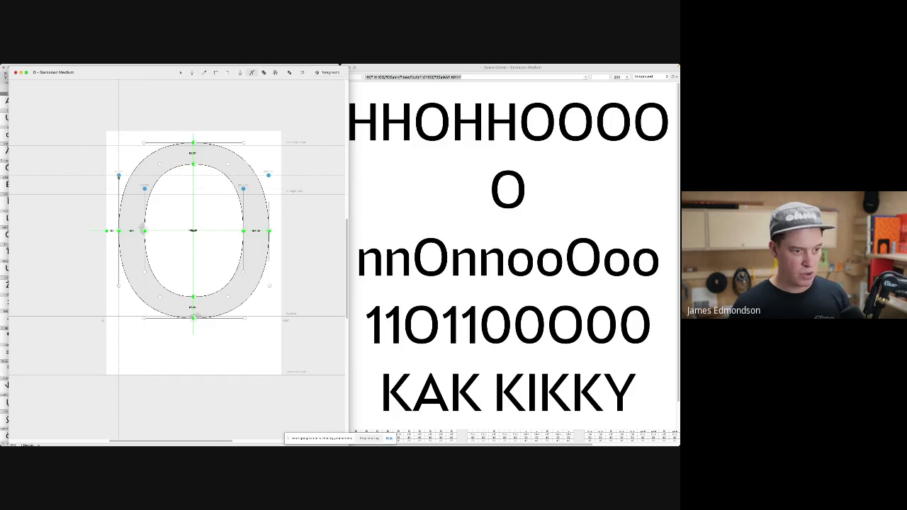
left_click(228, 164, "shift")
left_click(244, 143, "shift")
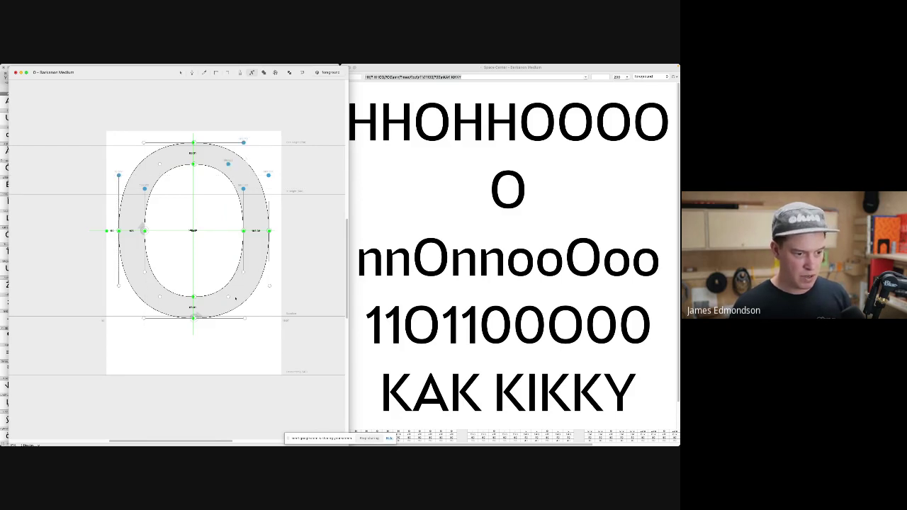
left_click(228, 296)
left_click(244, 319)
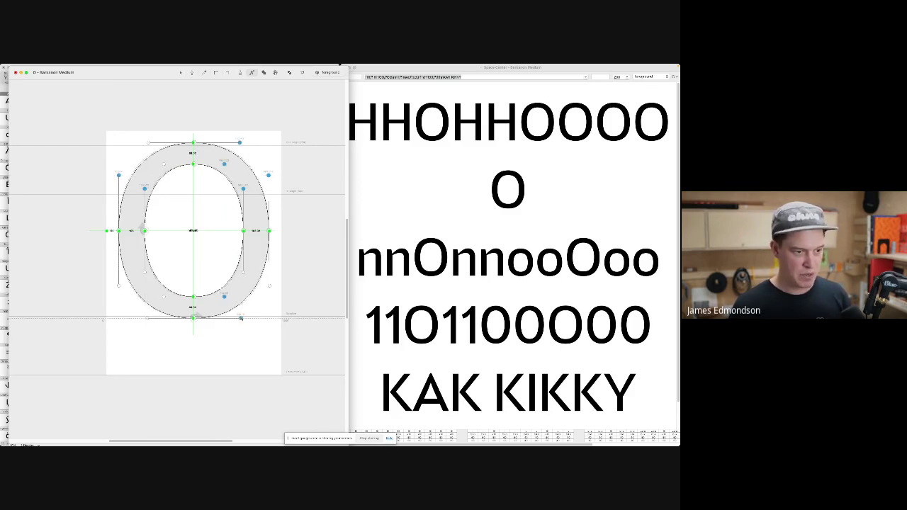
left_click_drag(245, 319, 243, 319)
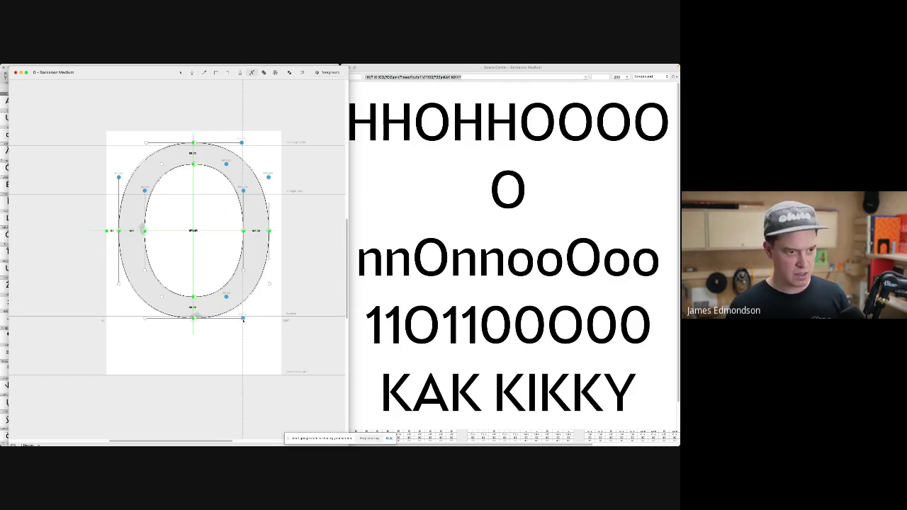
left_click_drag(243, 320, 242, 320)
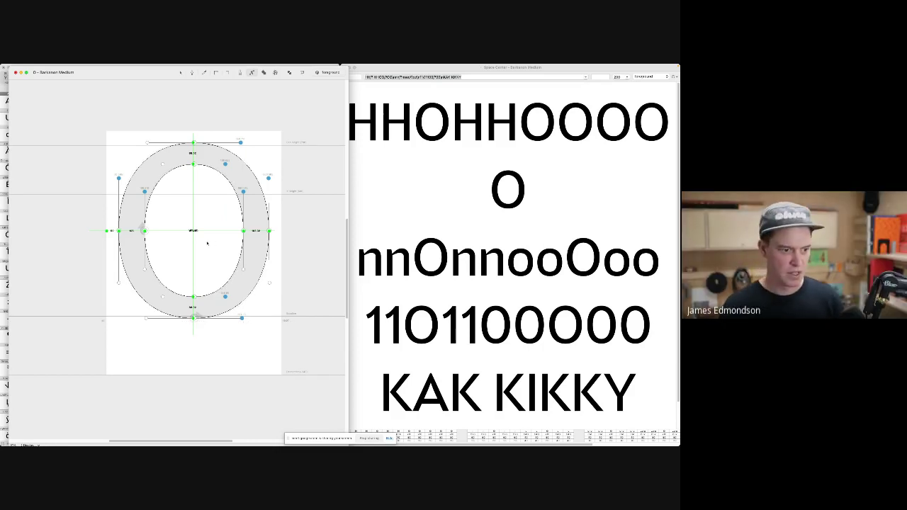
key("v")
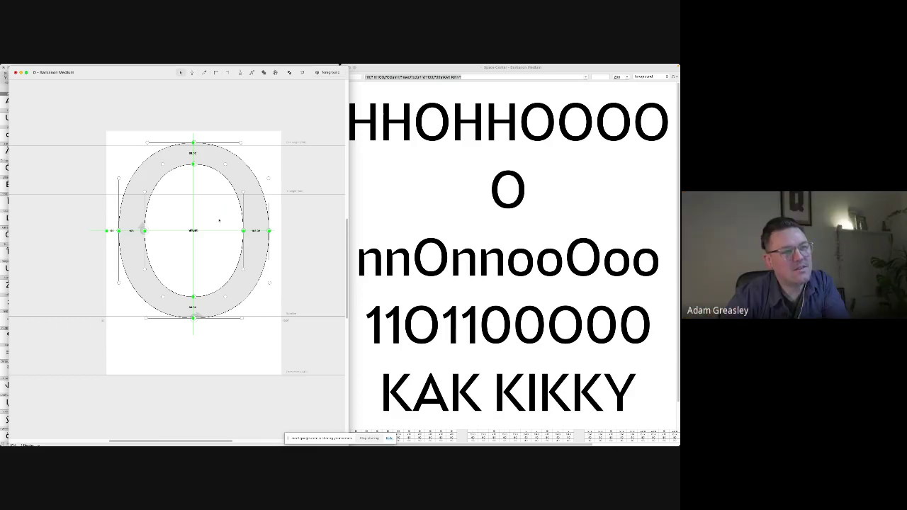
- Open the lowercase r and slice off its drooping terminal with a vertical cut just past the top of the arch
key("super+w")
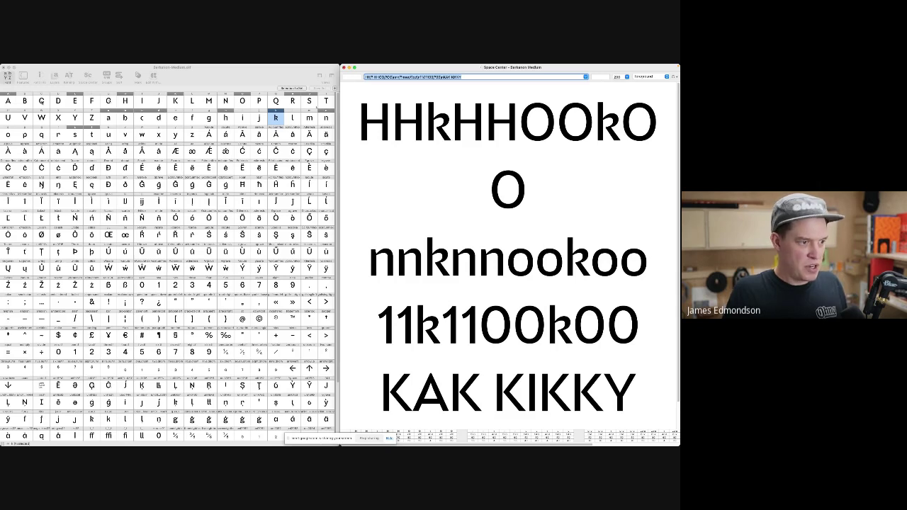
left_click(58, 134)
double_click(58, 135)
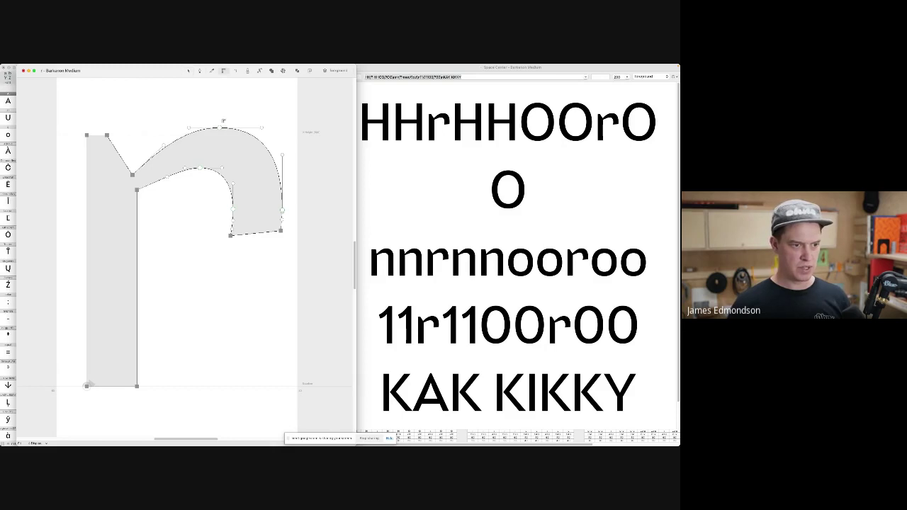
left_click(224, 126)
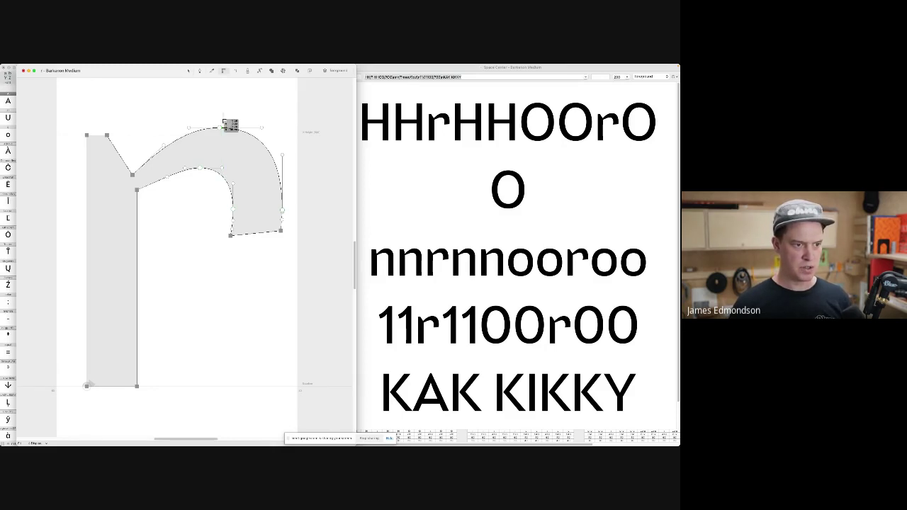
key("k")
left_click_drag(226, 119, 224, 234)
key("v")
key("Delete")
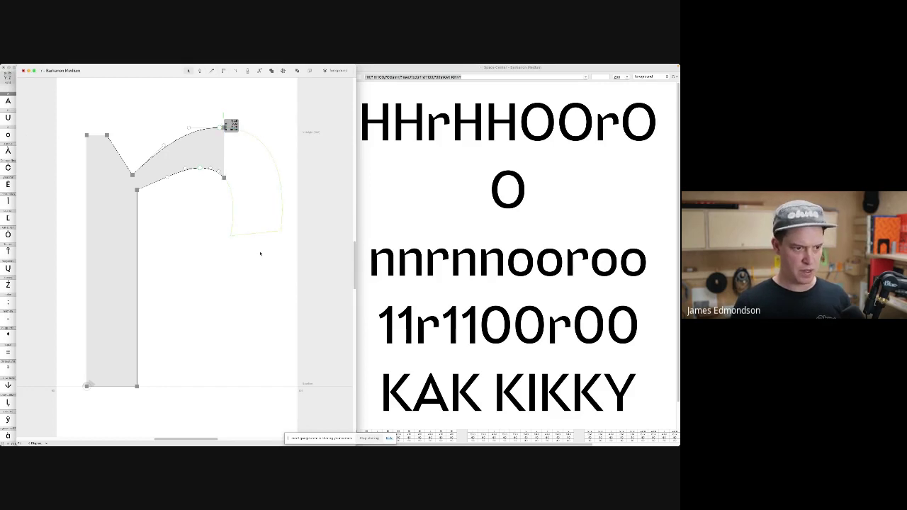
- Delete the extreme point on the underside of the r's arm and reshape that underside into a flatter curve
left_click_drag(200, 168, 166, 178)
left_click(200, 173)
key("Delete")
left_click(210, 171)
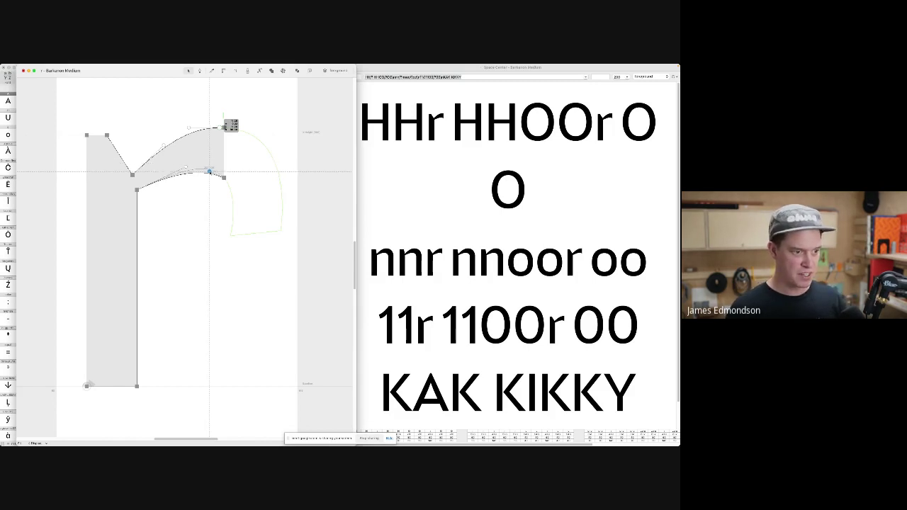
left_click_drag(209, 171, 180, 173)
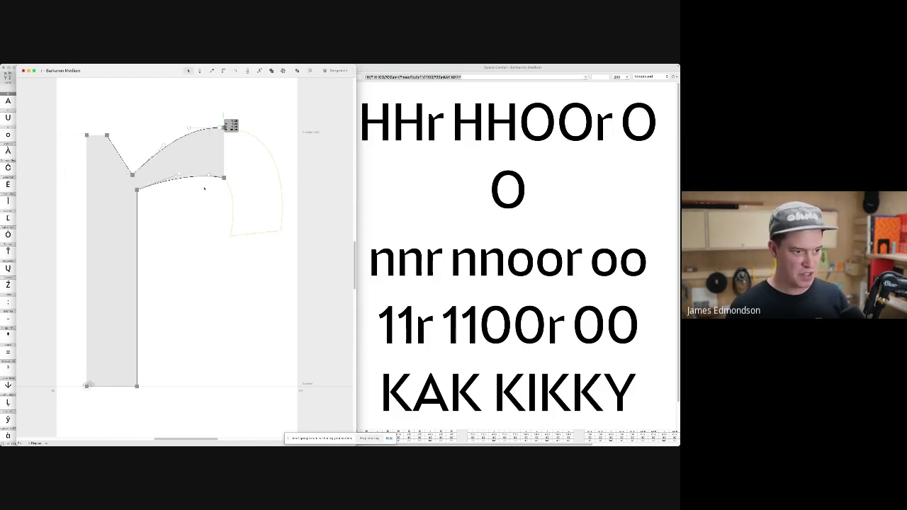
- Pull the r's right margin in to the shortened arm and steepen the arch's outer curve where it leaves the stem
key("p")
key("v")
left_click_drag(297, 186, 236, 192)
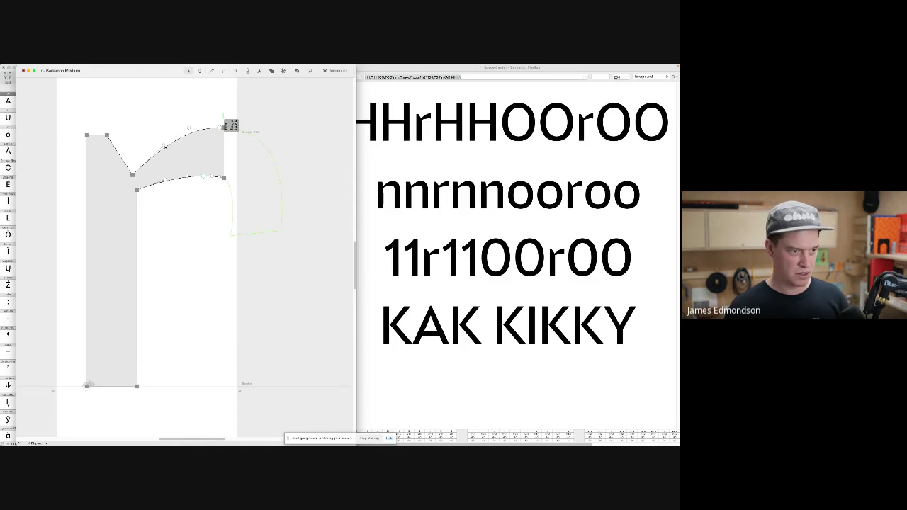
key("space")
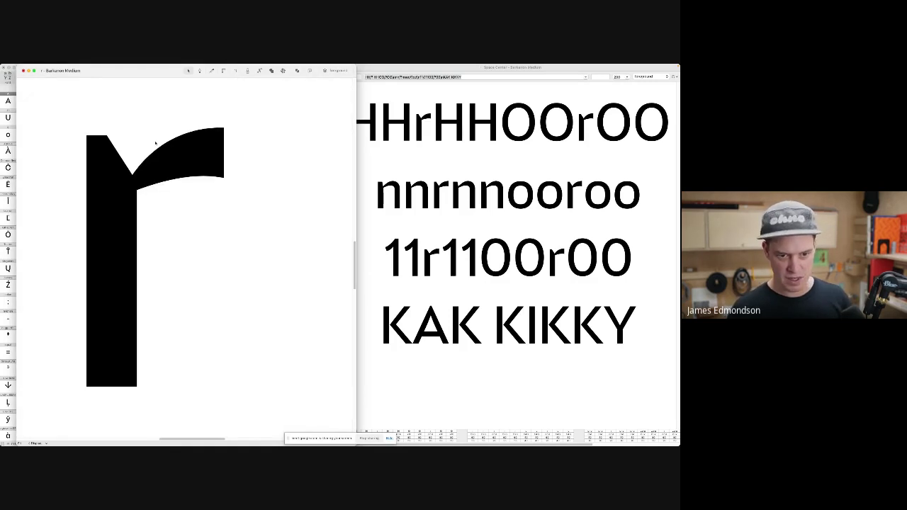
key("space")
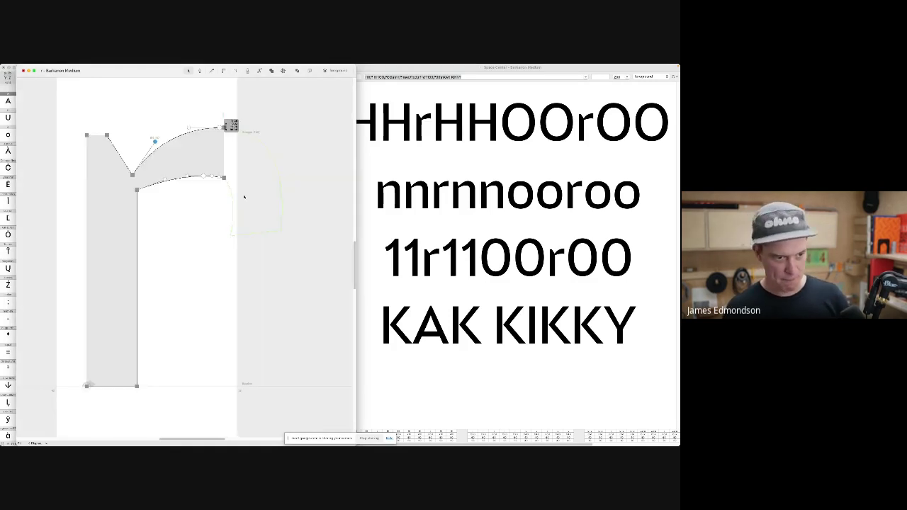
- Shorten the r's arm by moving its cut end slightly inward, and shift the underside's extreme point toward the stem
key("super+minus")
left_click_drag(253, 205, 193, 142)
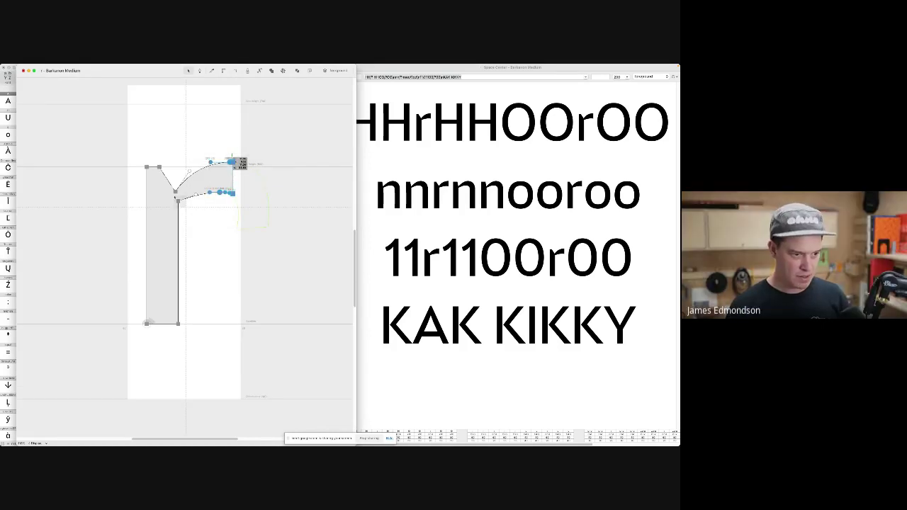
left_click(177, 201, "shift")
left_click_drag(232, 182, 225, 183)
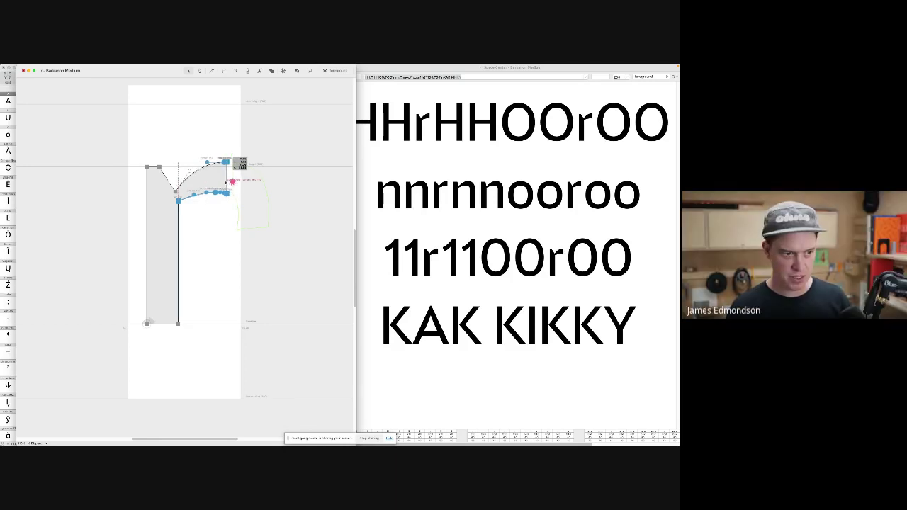
left_click(222, 184)
scroll(215, 191, "up", 5)
left_click_drag(217, 197, 209, 198)
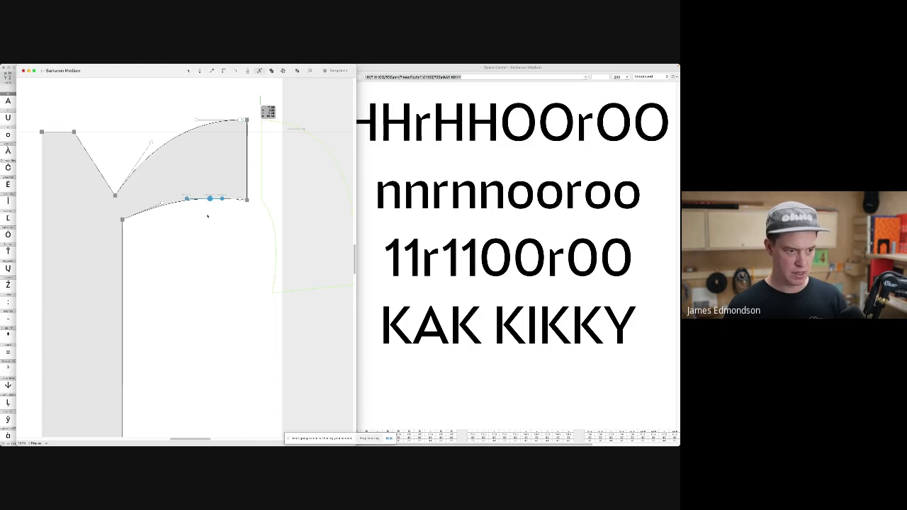
- Tighten the r's right margin to fit the shorter arm and close the glyph
scroll(208, 213, "down", 3)
scroll(213, 220, "down", 2)
left_click_drag(244, 222, 240, 225)
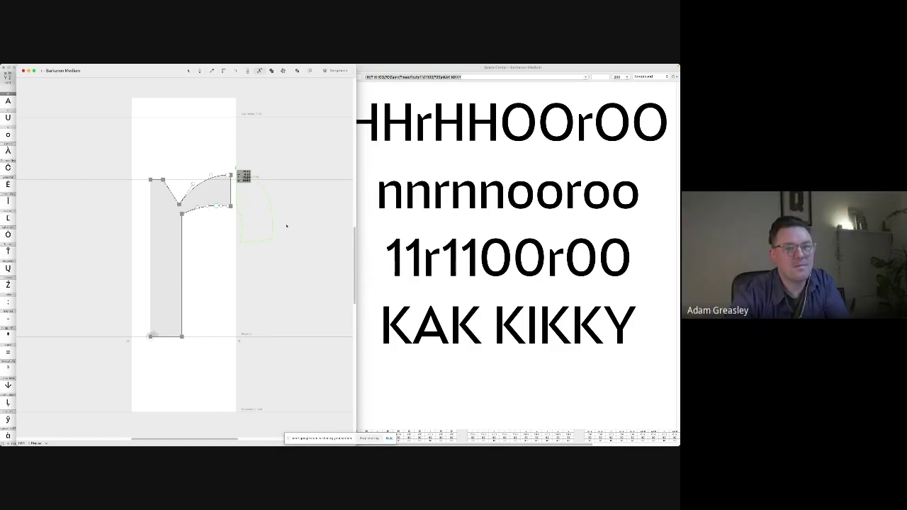
key("super+w")
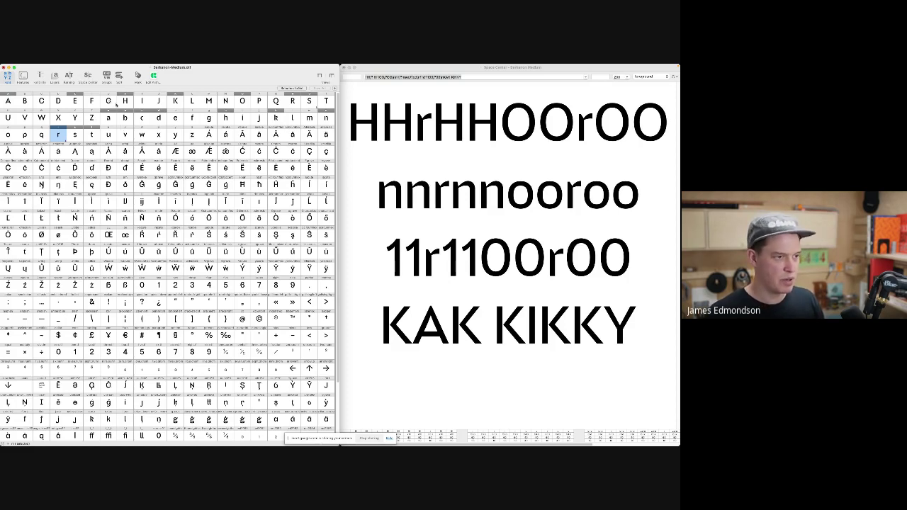
- Open the capital G and remove its upper terminal beyond the top of the bowl
double_click(110, 103)
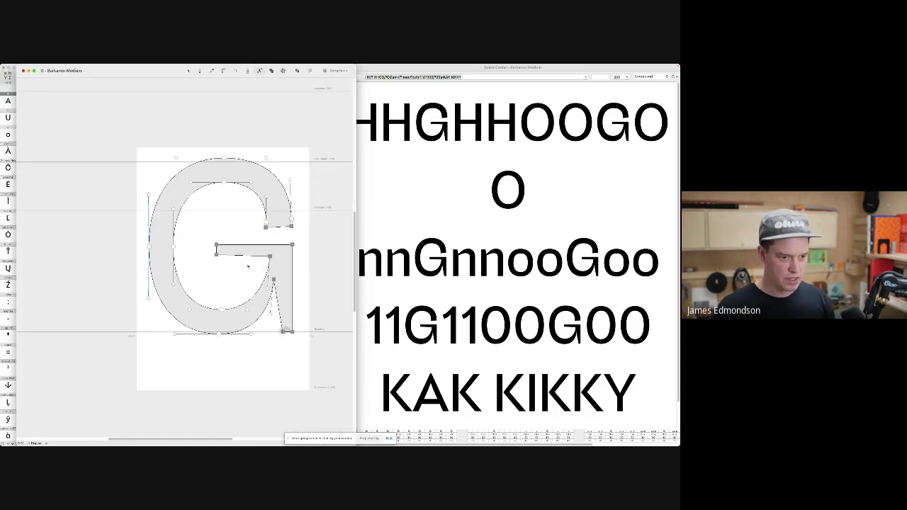
key("grave")
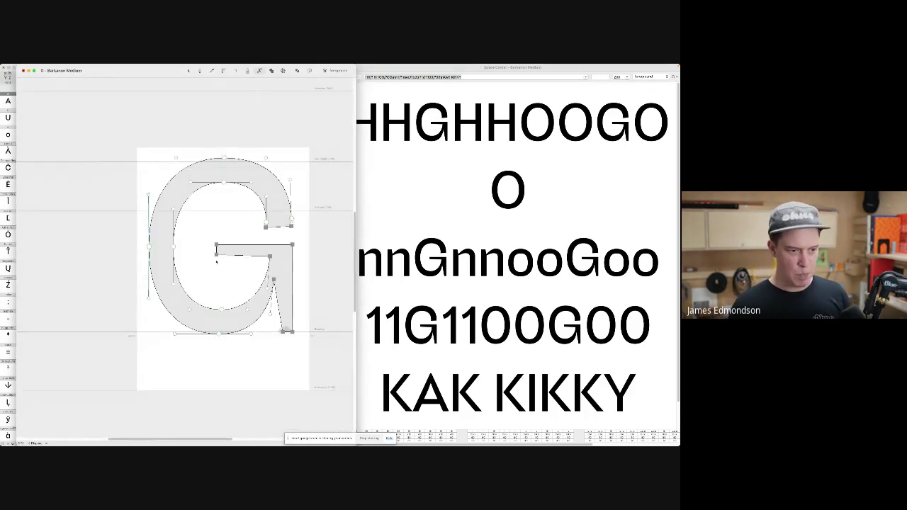
key("super+3")
key("super+1")
left_click_drag(210, 238, 315, 155)
key("l")
key("Return")
- Add the capital S to the G glyph as a component
type("cS")
key("Return")
key("super+minus")
key("super+minus")
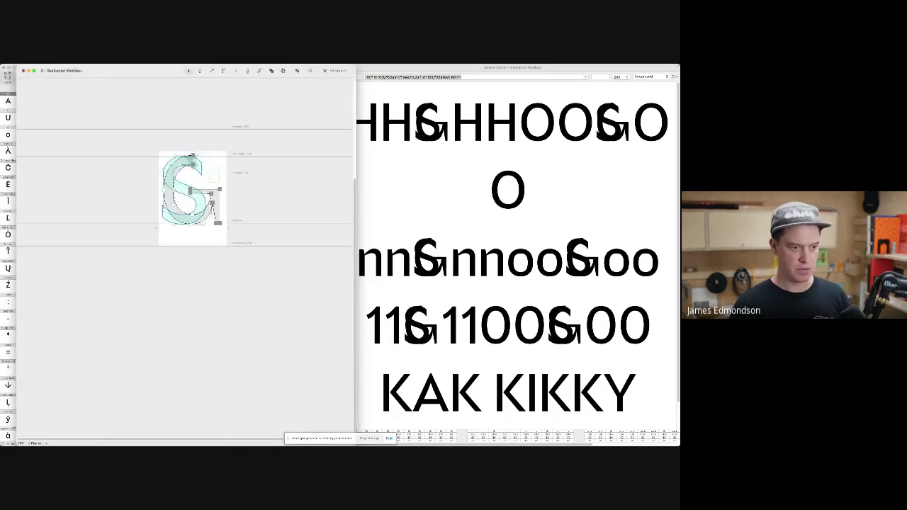
- Decompose the S component, keep only its upper terminal, and join that terminal to the open top of the G
left_click_drag(188, 186, 267, 140)
key("d")
key("super+c")
double_click(268, 177)
key("BackSpace")
key("super+v")
left_click_drag(277, 174, 220, 173)
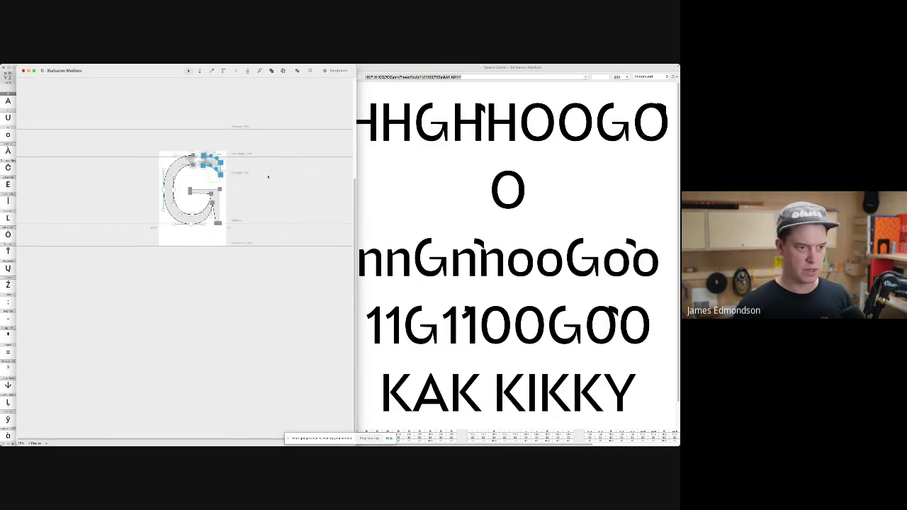
key("Delete")
scroll(254, 175, "up", 5)
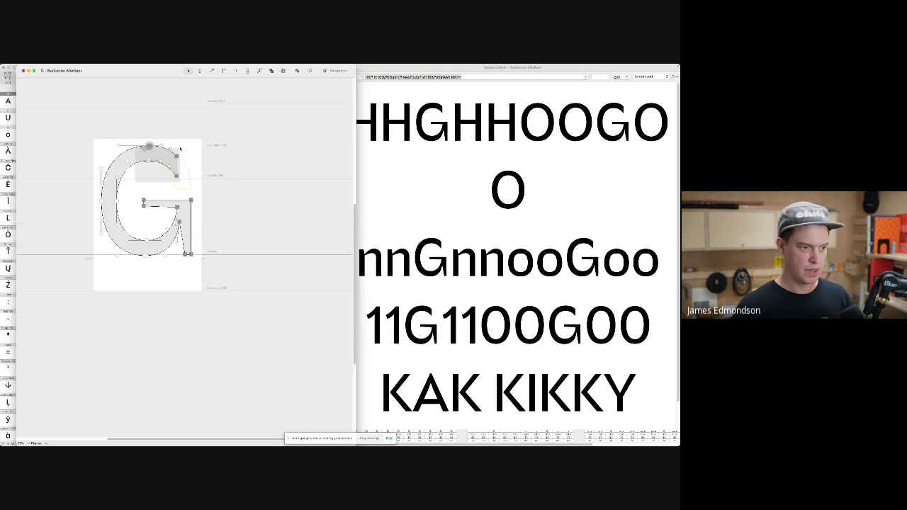
- Extend the G's new upper terminal slightly outward and nudge its end slightly down
left_click_drag(144, 141, 181, 181)
key("super+t")
key("space")
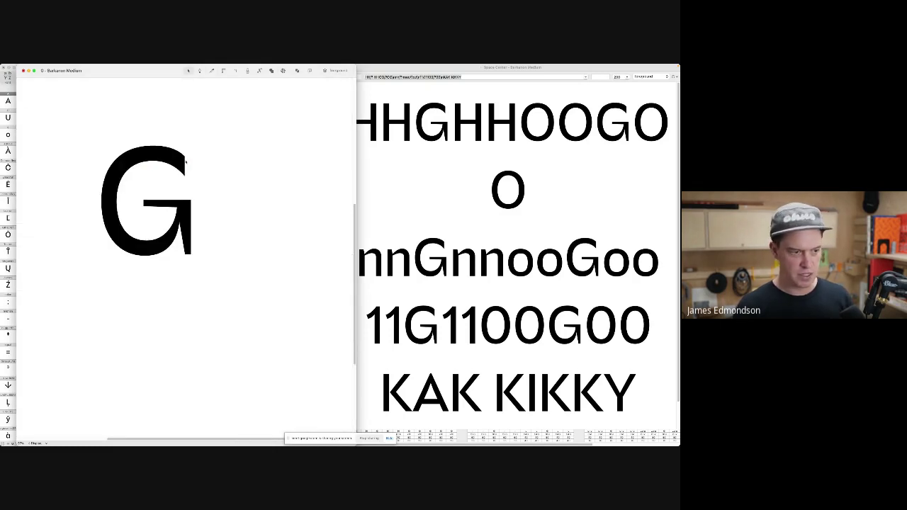
left_click_drag(195, 186, 156, 139)
key("Down")
key("Down")
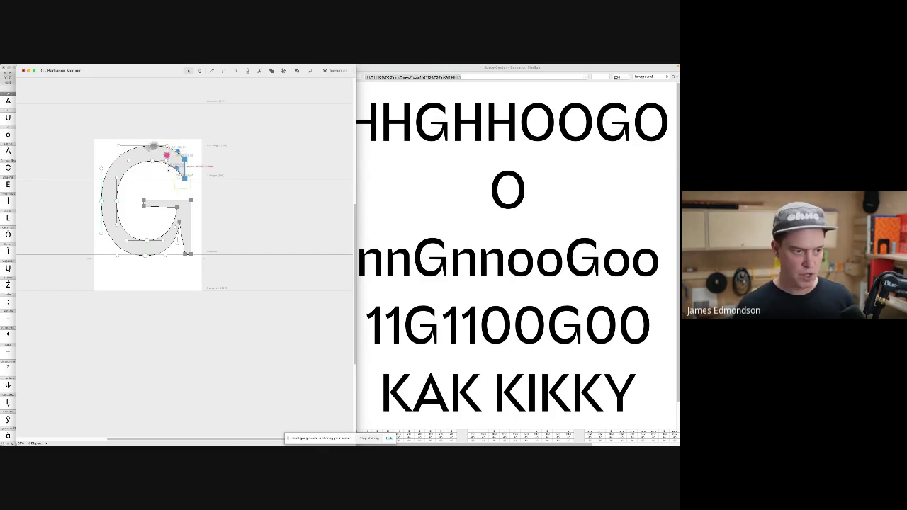
- Refine the outer curve of the G's terminal and clean up its join with the top of the bowl
scroll(164, 173, "up", 5)
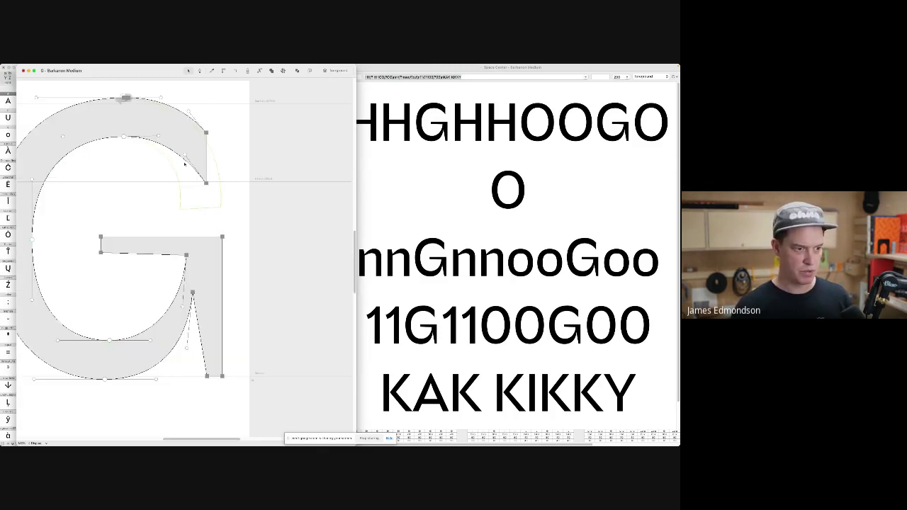
scroll(190, 112, "left", 5)
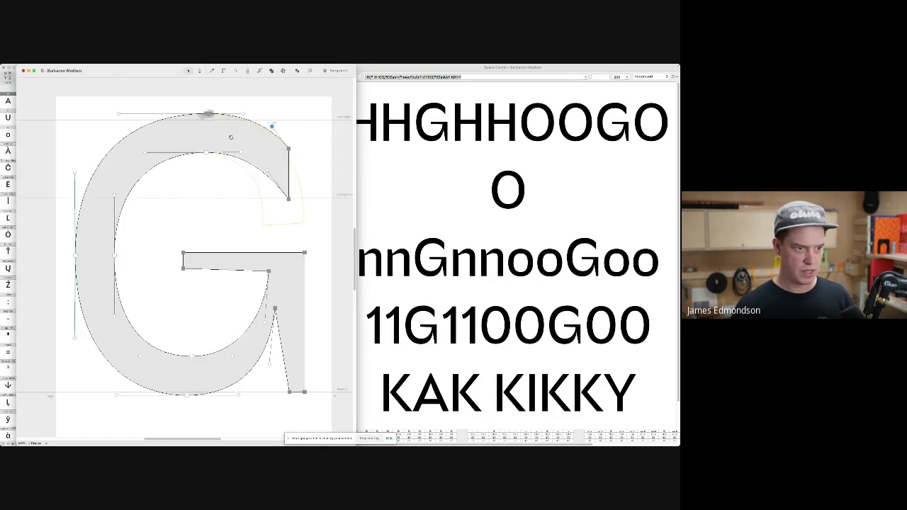
scroll(195, 107, "up", 4)
left_click(217, 121)
left_click(213, 121)
scroll(216, 135, "down", 5)
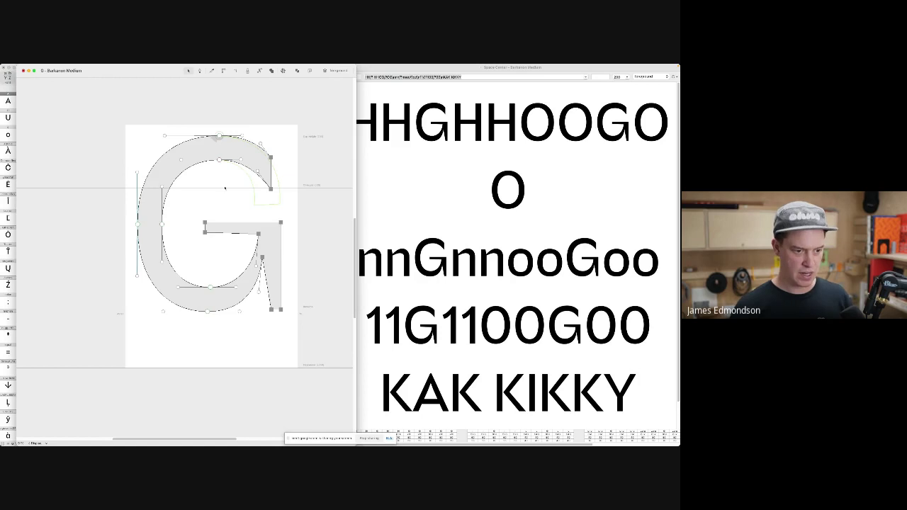
- Thicken the G's crossbar by raising its top edge, level its underside, and measure the bar's thickness
left_click_drag(269, 223, 263, 216)
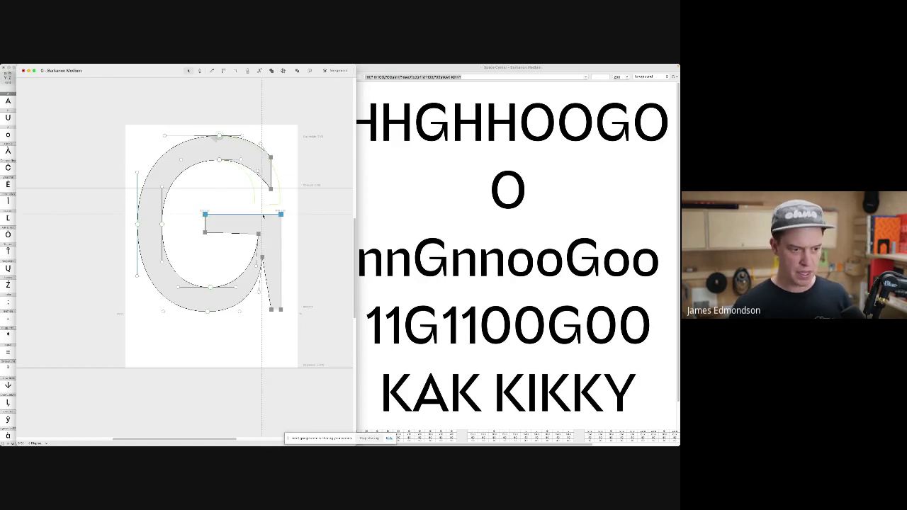
left_click(209, 237)
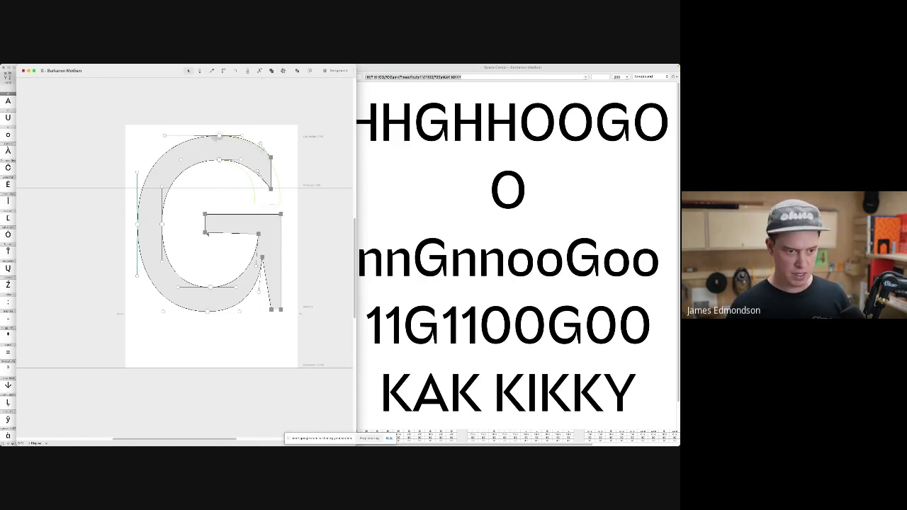
left_click(205, 234)
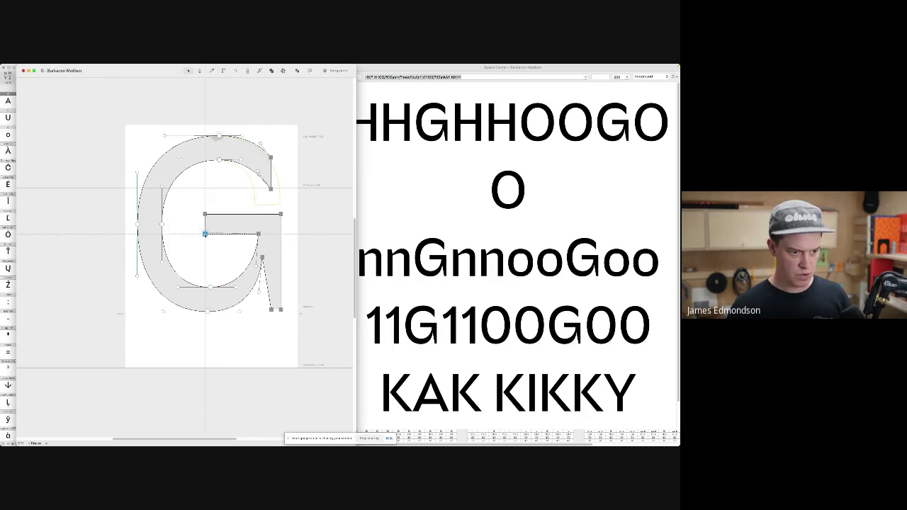
key("l")
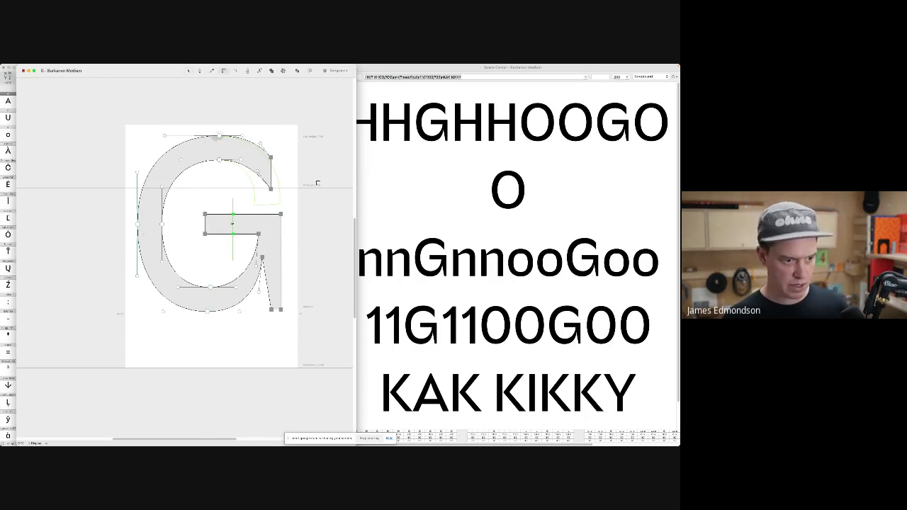
scroll(317, 183, "down", 3)
key("v")
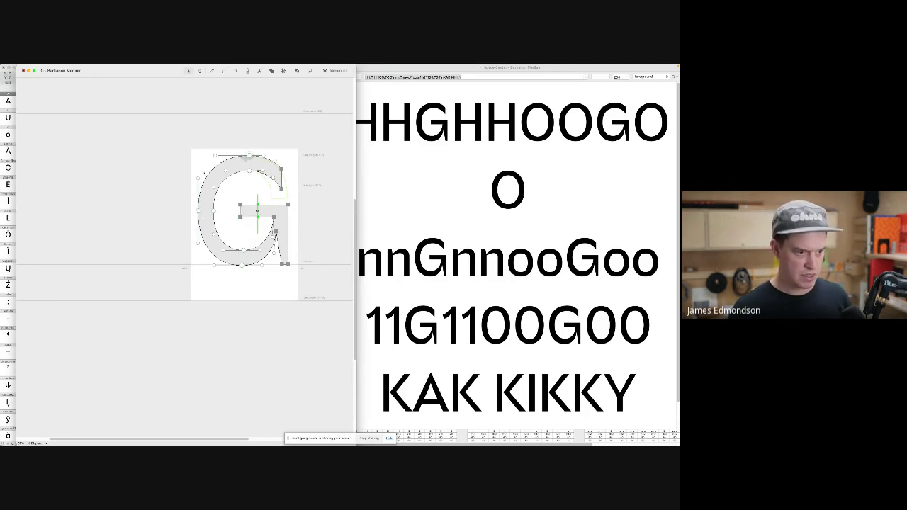
left_click(197, 178)
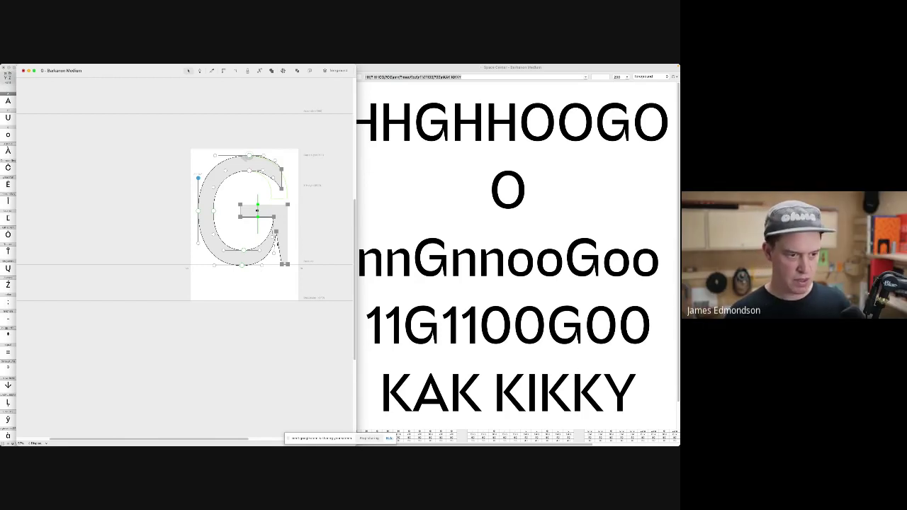
left_click_drag(291, 198, 245, 144)
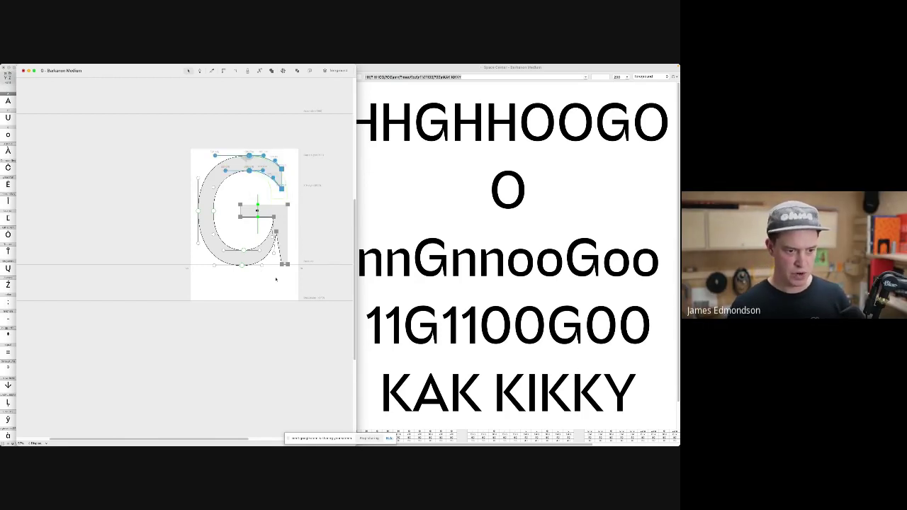
left_click_drag(297, 276, 263, 215)
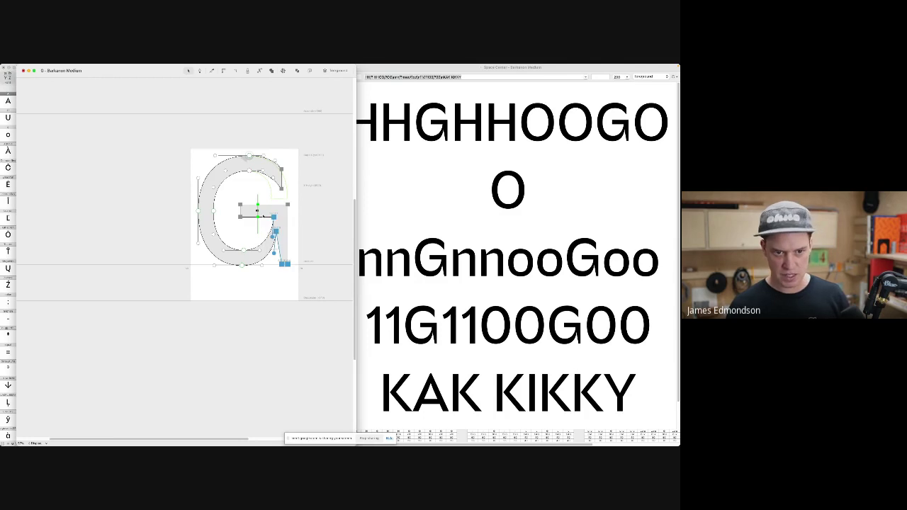
left_click(329, 216)
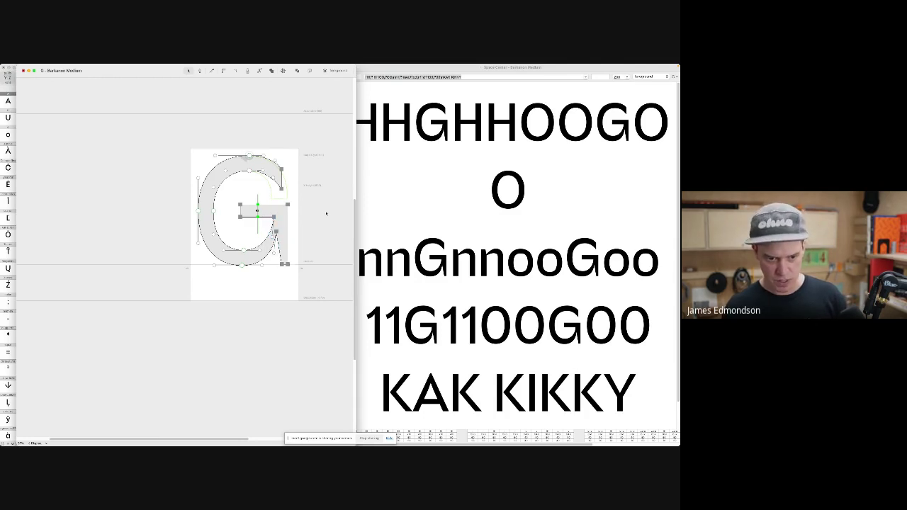
scroll(286, 159, "up", 3)
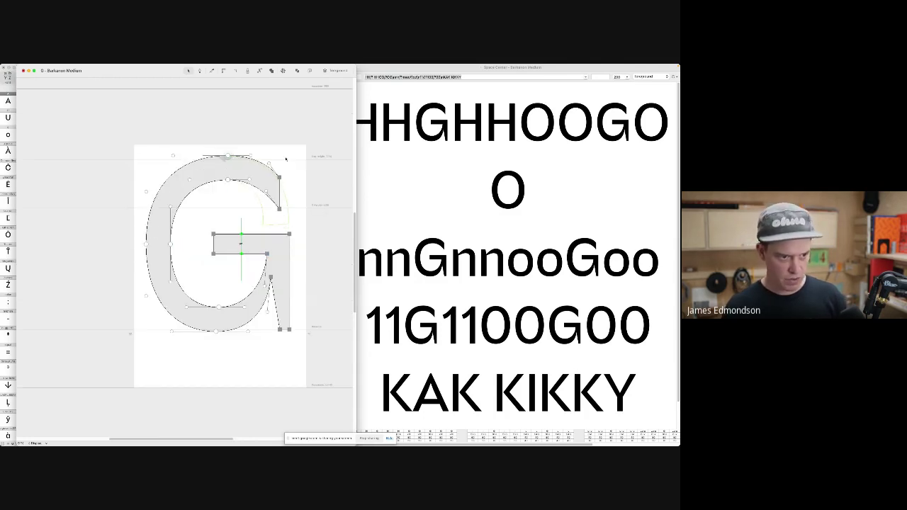
- Set the preview text to "Graphic" and open the lowercase c for editing
left_click(436, 150)
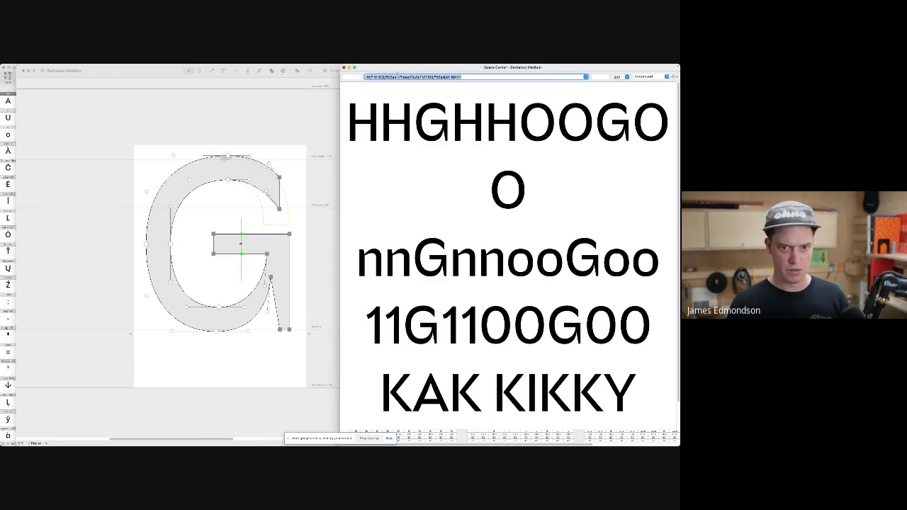
type("Graphic")
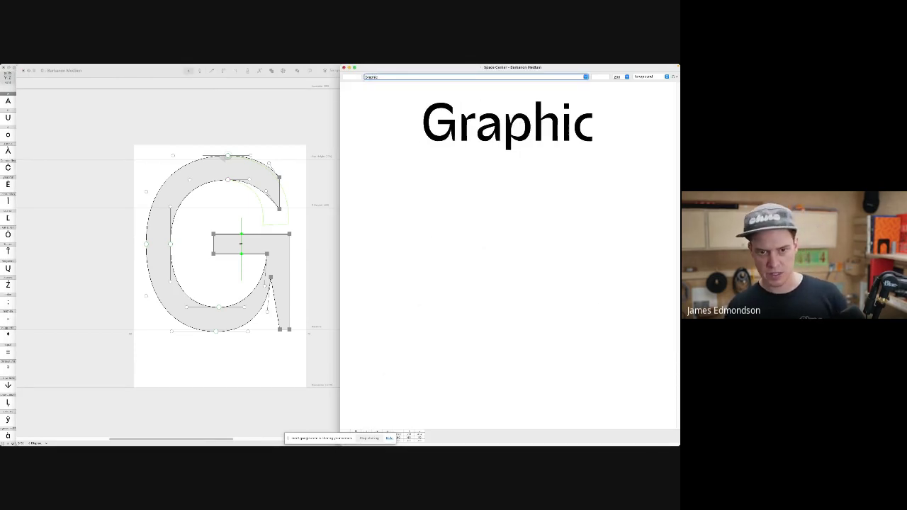
left_click(579, 128)
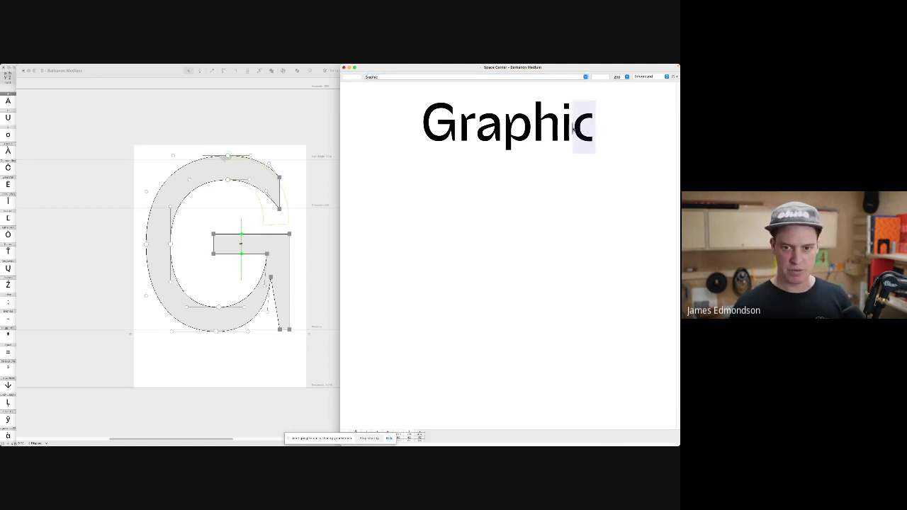
double_click(572, 128)
- Cut off the c's upper and lower terminals, leaving the bowl open at both ends
left_click_drag(242, 263, 211, 193)
left_click_drag(236, 299, 184, 359)
key("l")
key("Return")
key("alt+BackSpace")
- Add the lowercase s as a component, decompose it, and move its upper terminal onto the c's open top
key("super+shift+c")
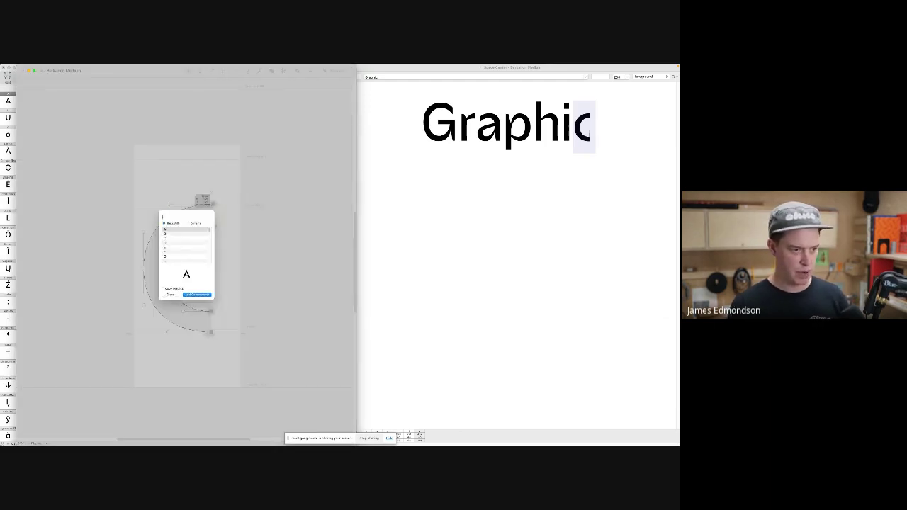
type("s")
key("Return")
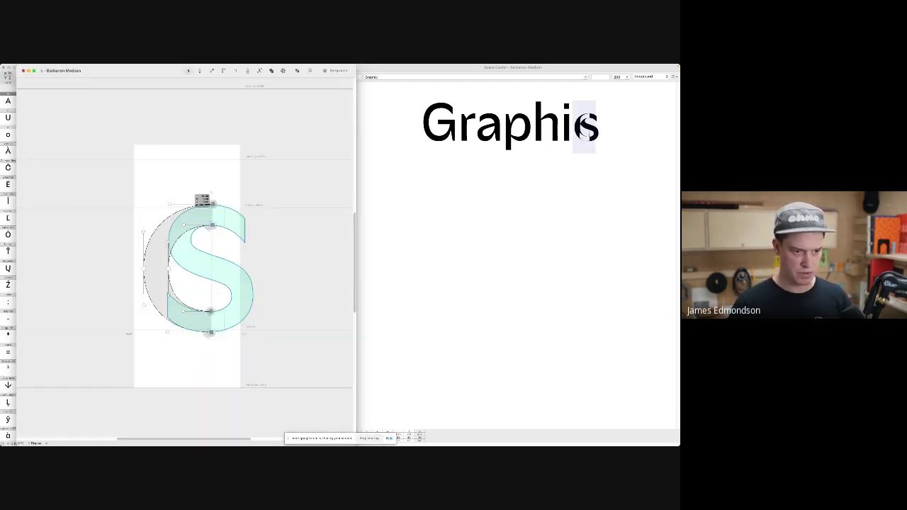
left_click_drag(329, 254, 277, 183)
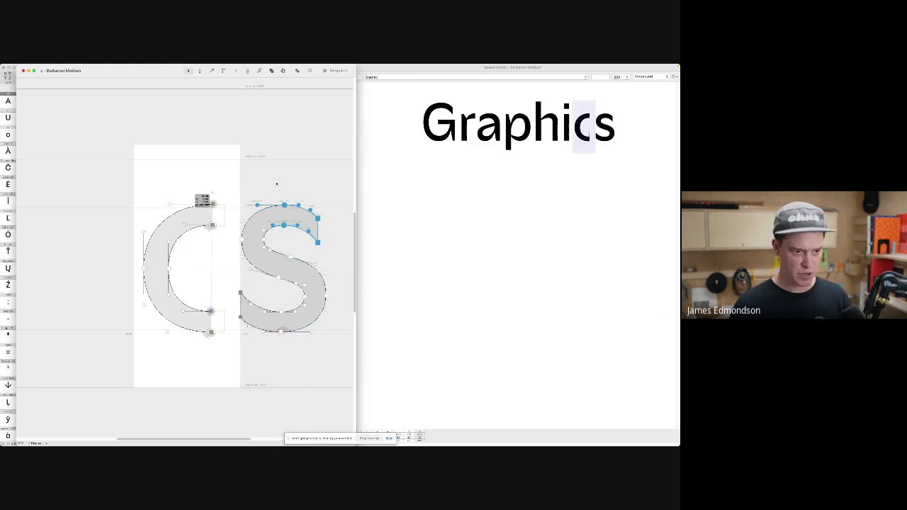
key("super+x")
key("super+v")
key("shift+super+Left")
key("shift+super+Left")
key("shift+super+Left")
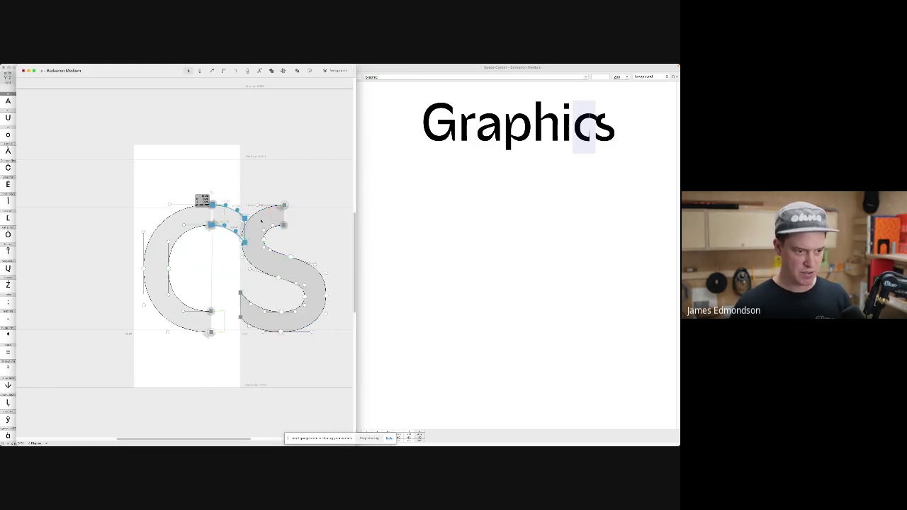
- Delete the rest of the s and join the terminal to the c's outer and inner curves
scroll(220, 209, "up", 5)
scroll(224, 151, "down", 5)
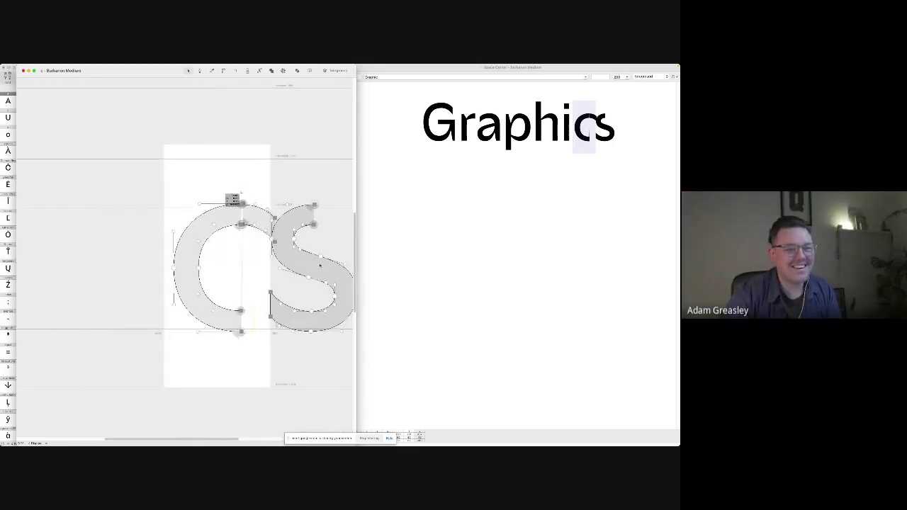
double_click(319, 266)
key("Delete")
scroll(247, 213, "up", 5)
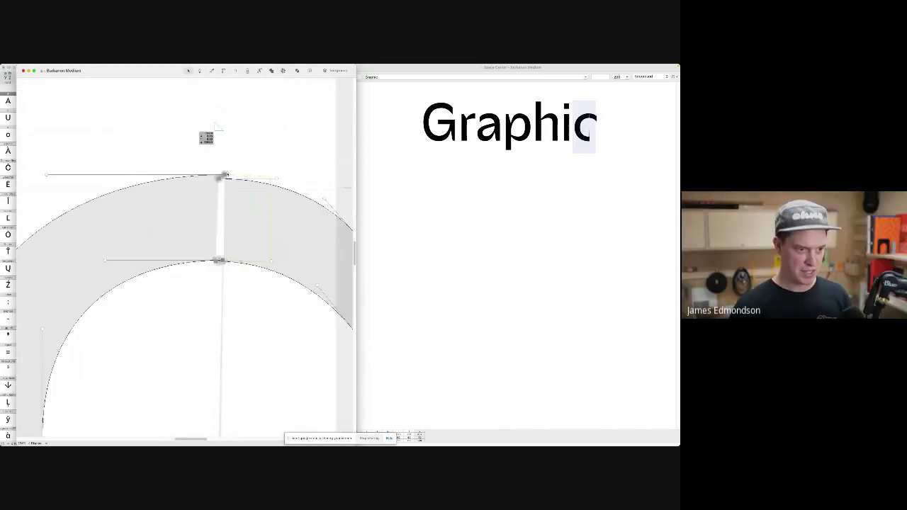
left_click(220, 260)
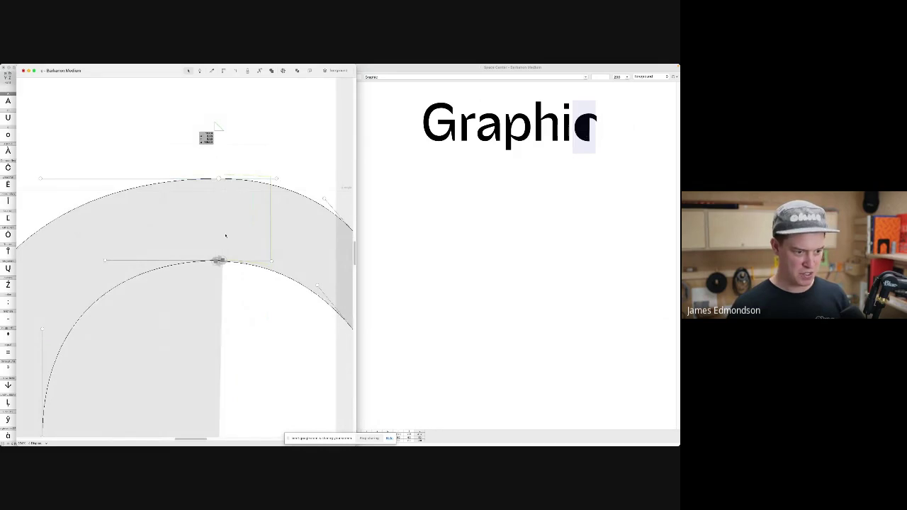
left_click_drag(221, 260, 197, 201)
scroll(225, 256, "down", 5)
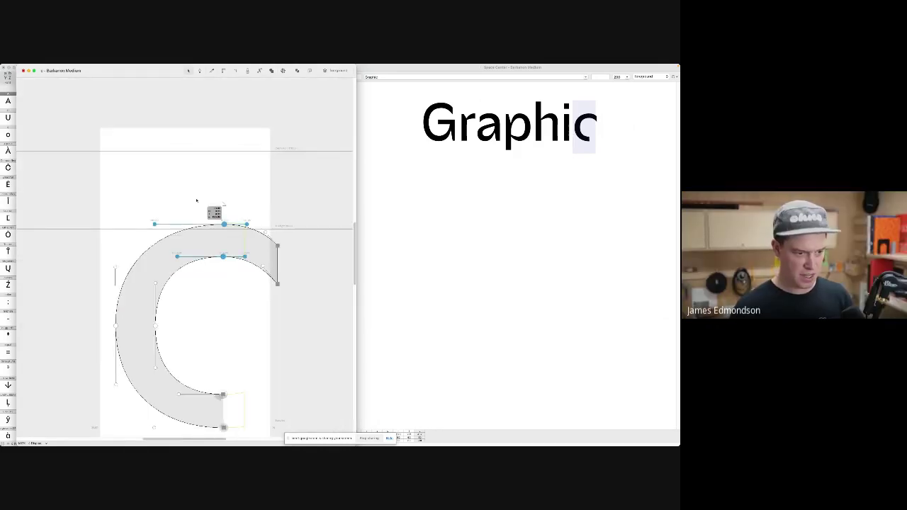
- Pull the c's upper terminal slightly inward and thicken the top of the bowl by lowering its inner curve
key("space")
left_click_drag(312, 312, 191, 159)
key("space")
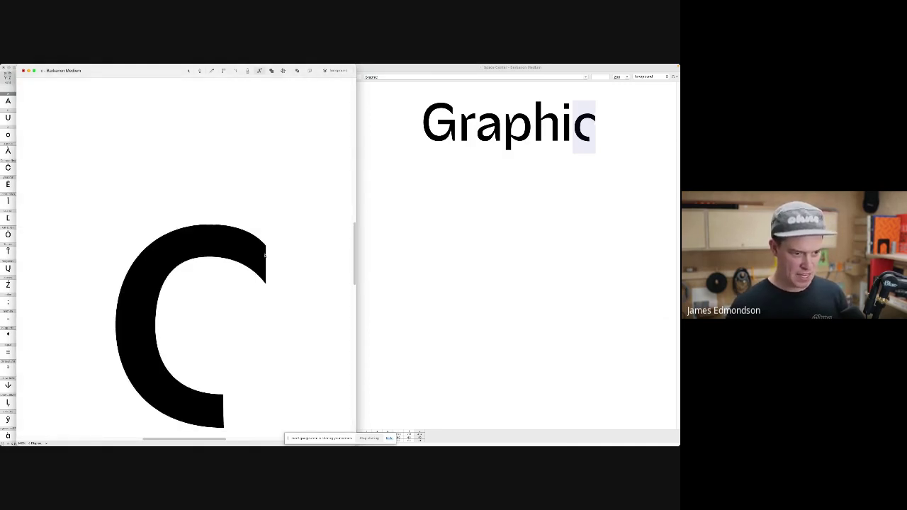
key("Right")
left_click_drag(267, 253, 264, 253)
left_click(207, 285)
key("e")
key("space")
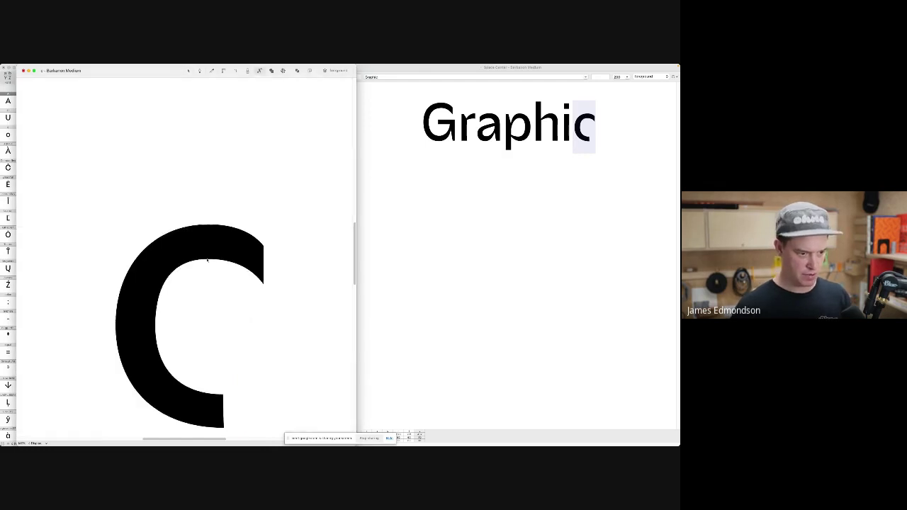
key("super+minus")
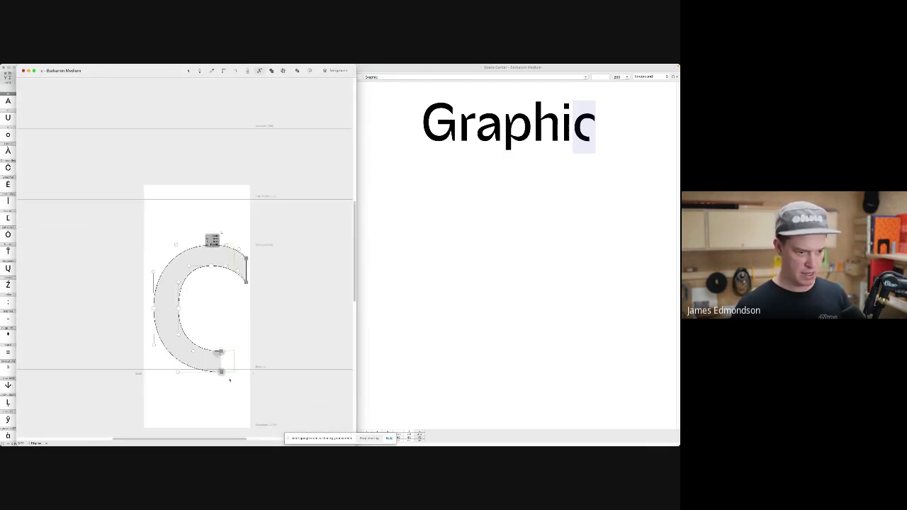
- Delete the c's lower half and refine the inner curve of the remaining upper half
left_click_drag(229, 381, 202, 322)
key("Delete")
key("space")
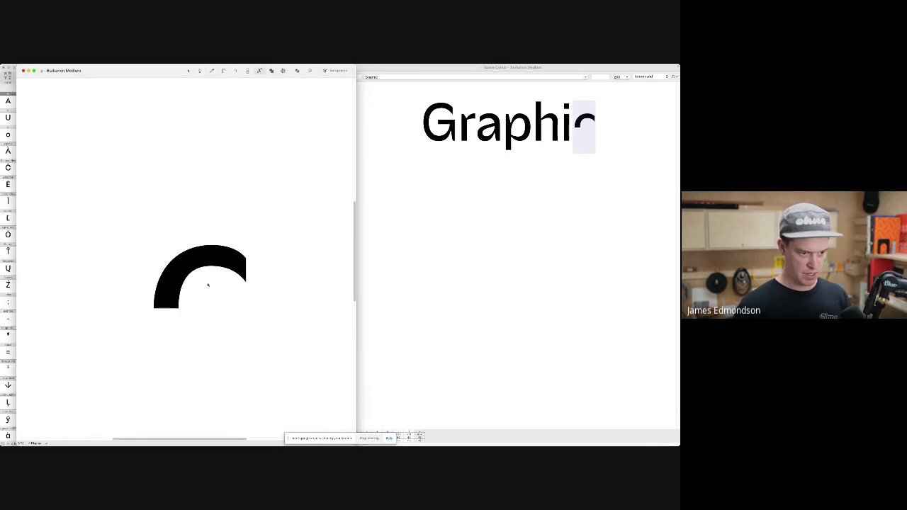
key("space")
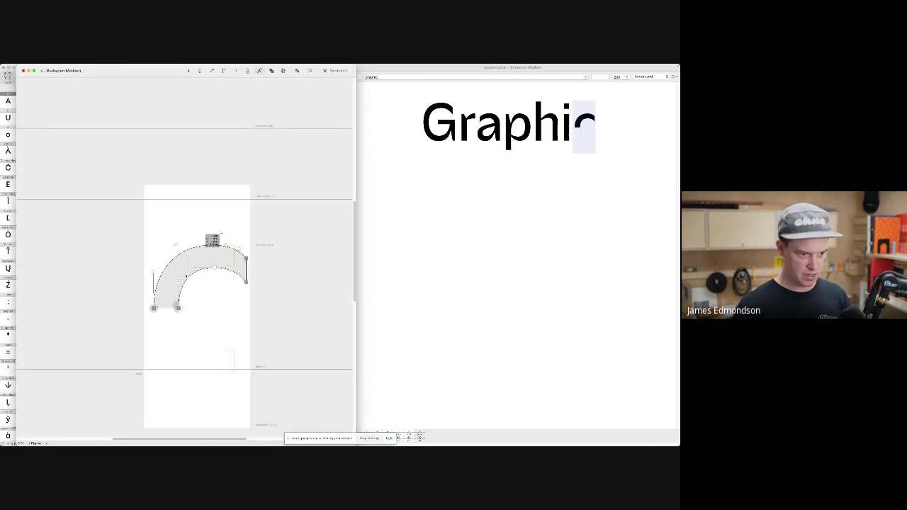
left_click_drag(190, 267, 194, 268)
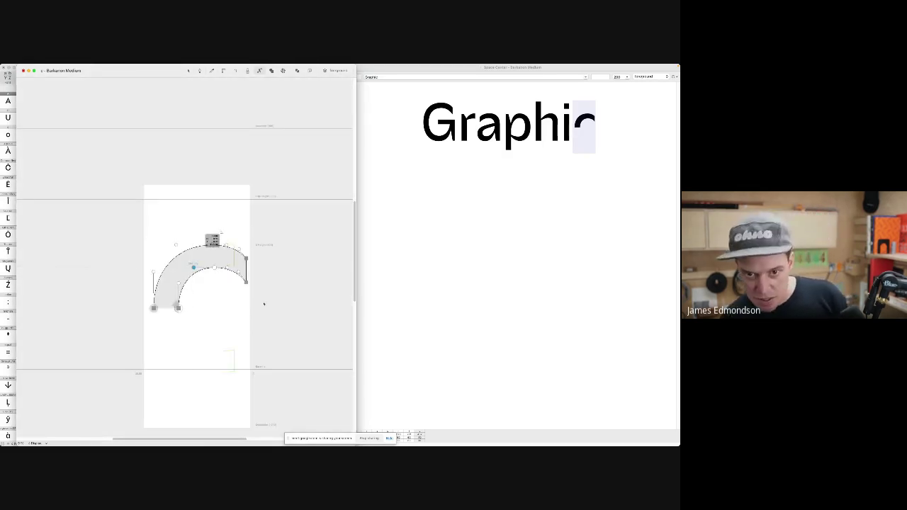
- Mirror a copy of the c's upper half vertically as its lower half, and widen the right sidebearing slightly
key("super+a")
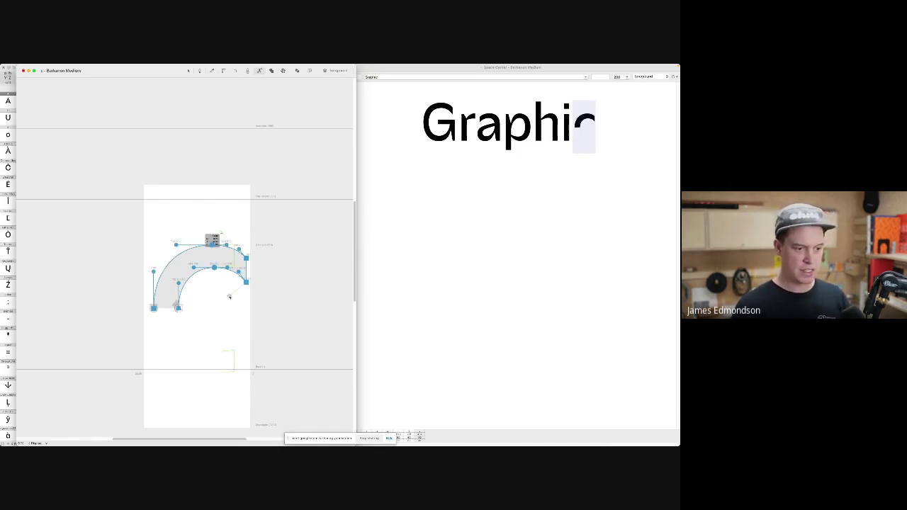
key("super+shift+v")
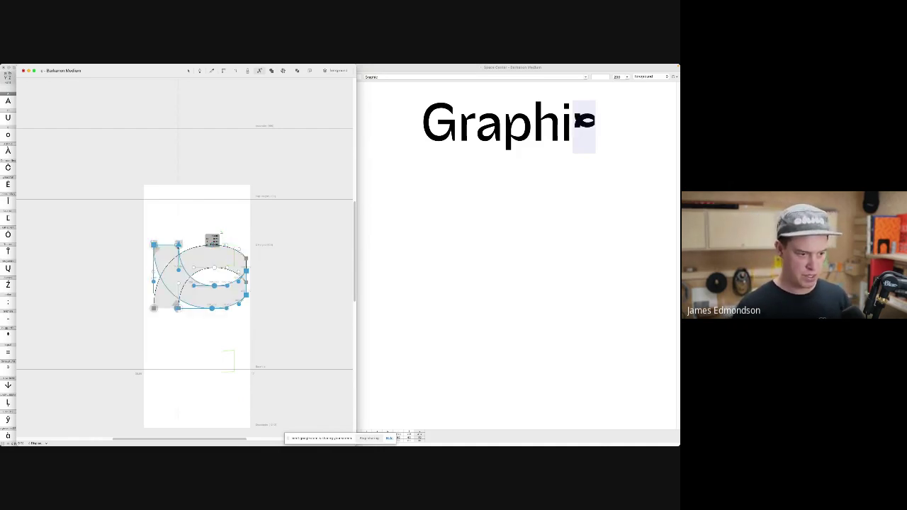
key("super+z")
left_click(215, 333)
key("super+a")
key("space")
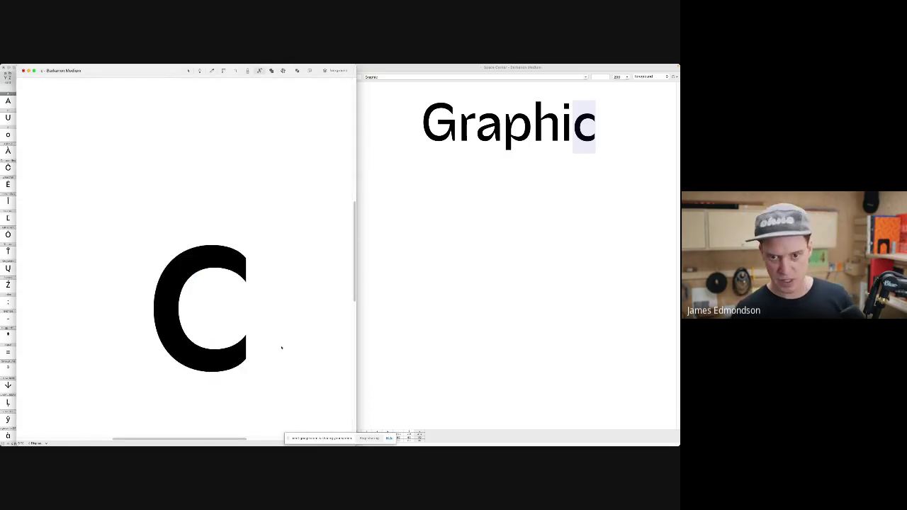
key("super+1")
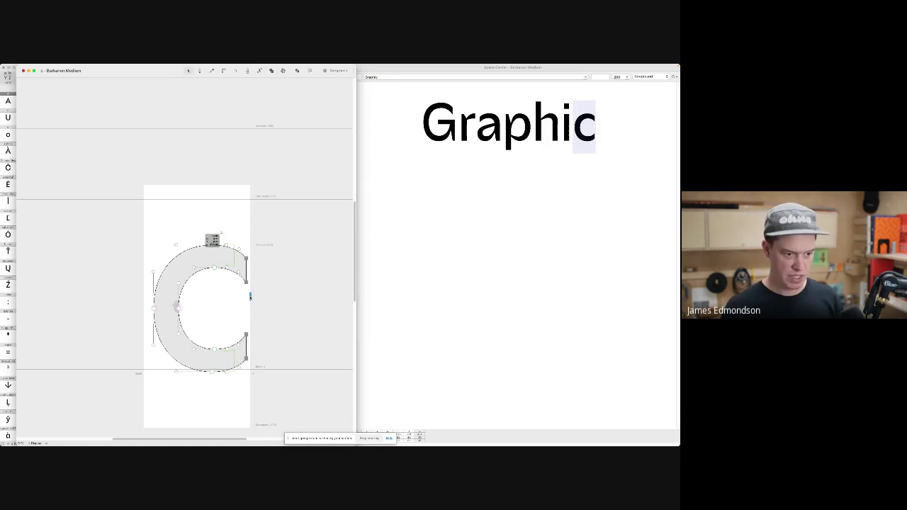
left_click_drag(252, 298, 254, 298)
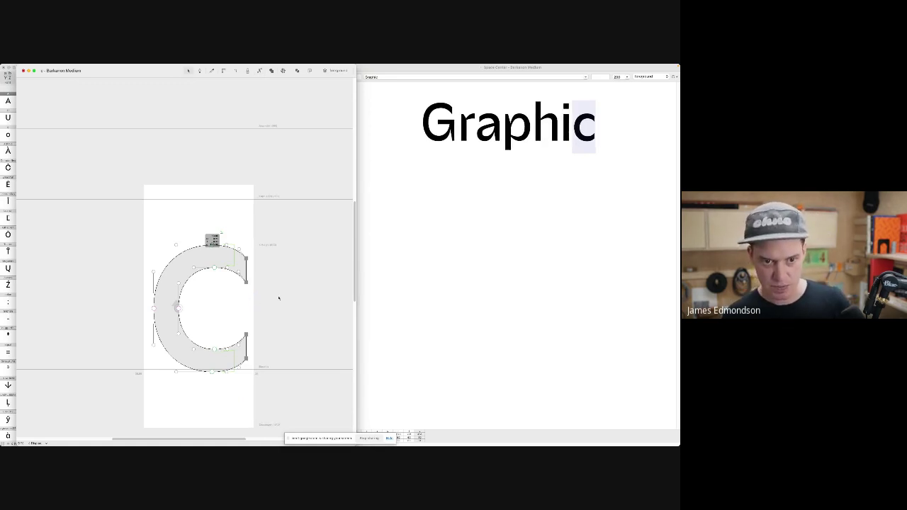
- Try to compress the c's inner contour vertically about its centre
left_click_drag(260, 352, 176, 245)
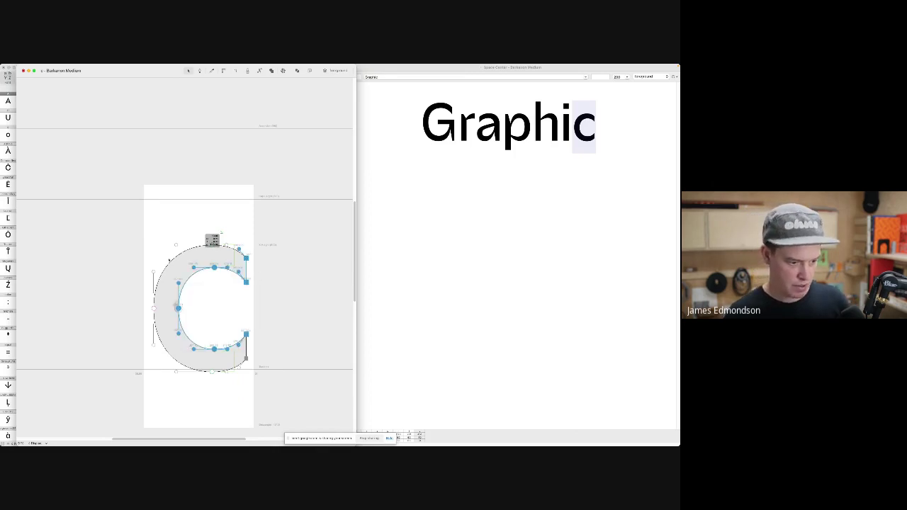
left_click(247, 259, "shift")
key("super+t")
left_click_drag(214, 308, 212, 310)
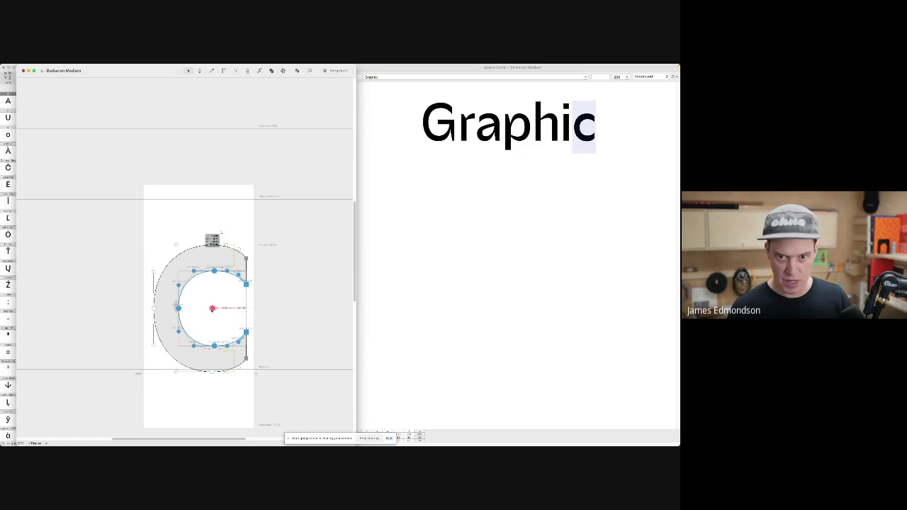
key("ctrl+alt+Down")
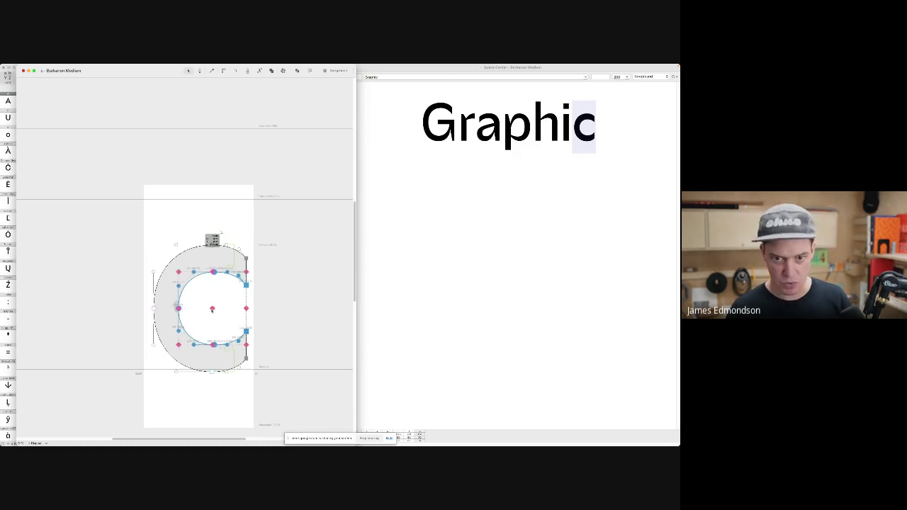
key("super+z")
left_click(263, 307)
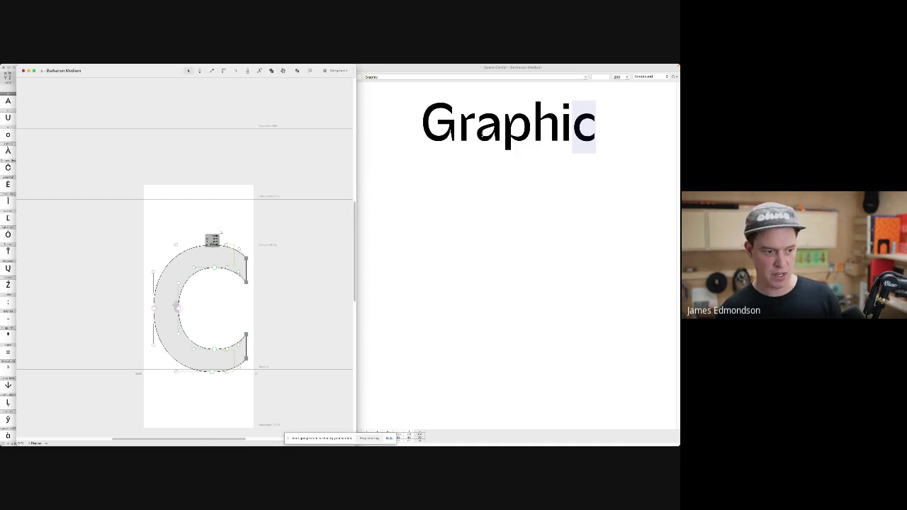
- Open the lowercase a and examine where its bowl joins the stem
double_click(483, 134)
scroll(211, 307, "up", 5)
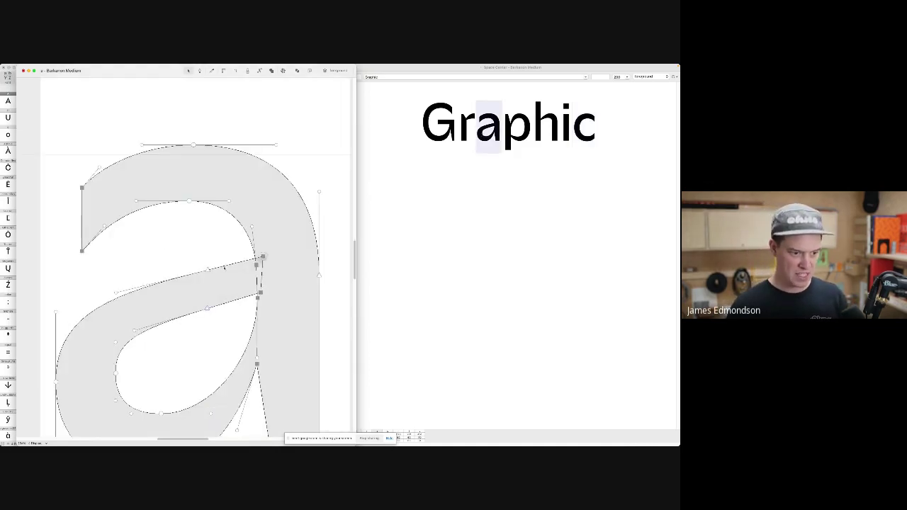
left_click(224, 267)
left_click(224, 268)
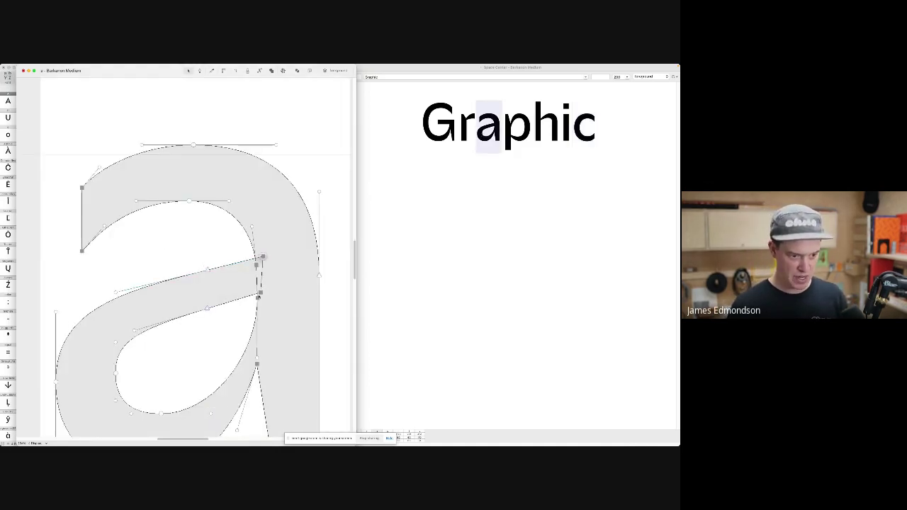
scroll(272, 314, "down", 5)
scroll(272, 314, "down", 3)
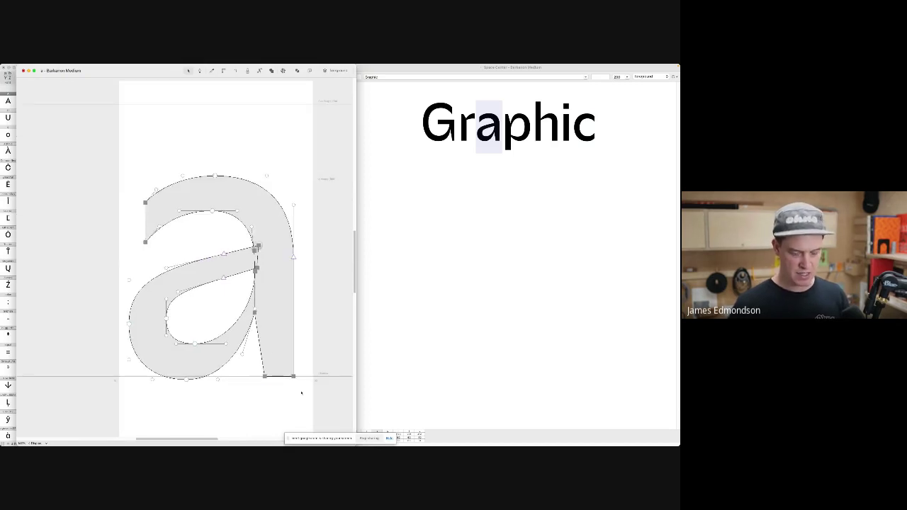
- Add the capital G as a component in the lowercase a and move it left of the a for comparison
left_click_drag(301, 393, 260, 355)
type("cG")
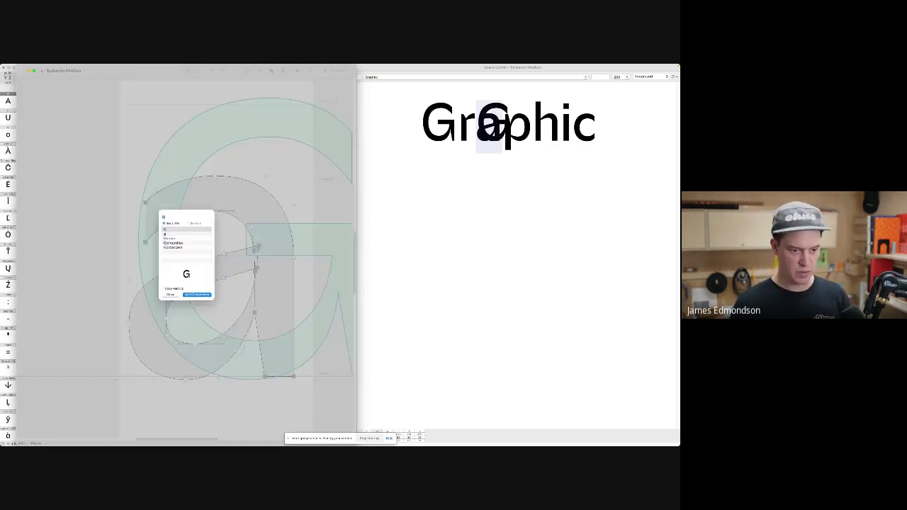
key("Return")
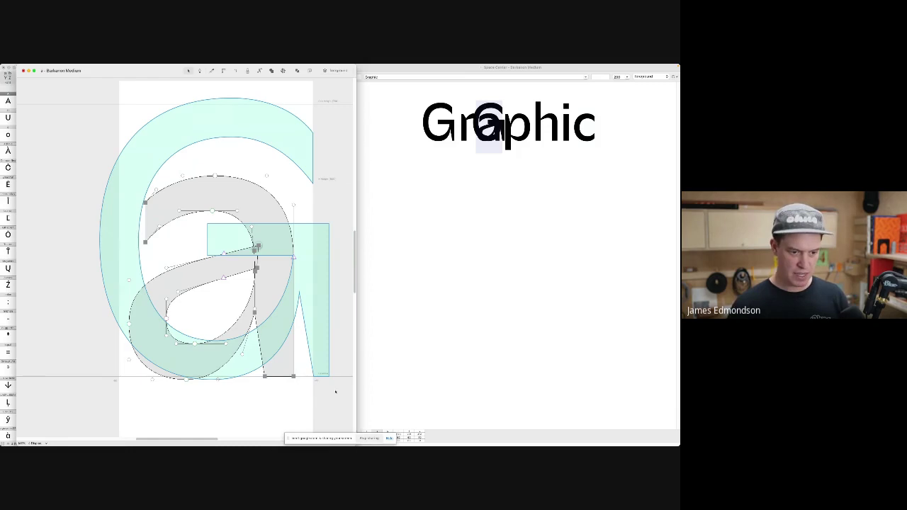
key("shift+super+Left")
key("shift+super+Left")
key("shift+super+Left")
key("shift+super+Left")
key("shift+super+Left")
key("shift+super+Left")
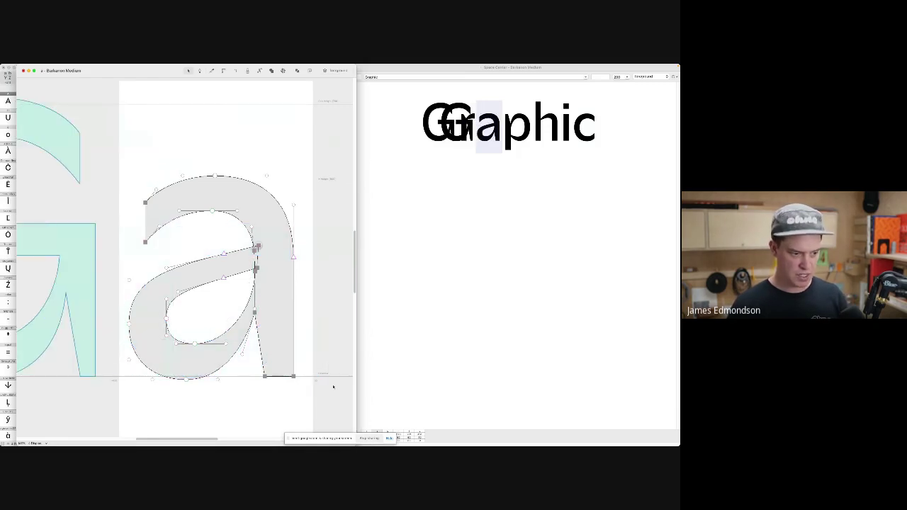
- Narrow the foot of the a's stem by moving its inner corner to the right, and remove the reference G
scroll(333, 387, "down", 5)
left_click(290, 381)
left_click_drag(290, 380, 300, 381)
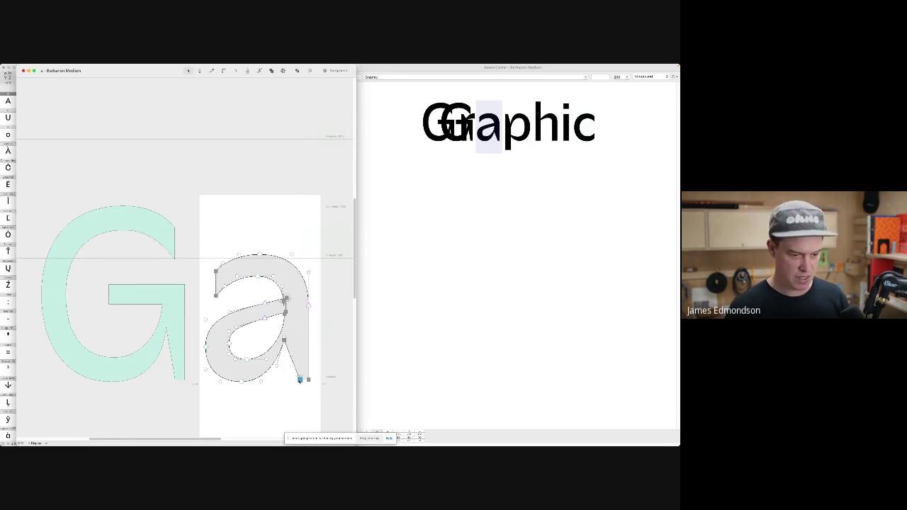
key("super+z")
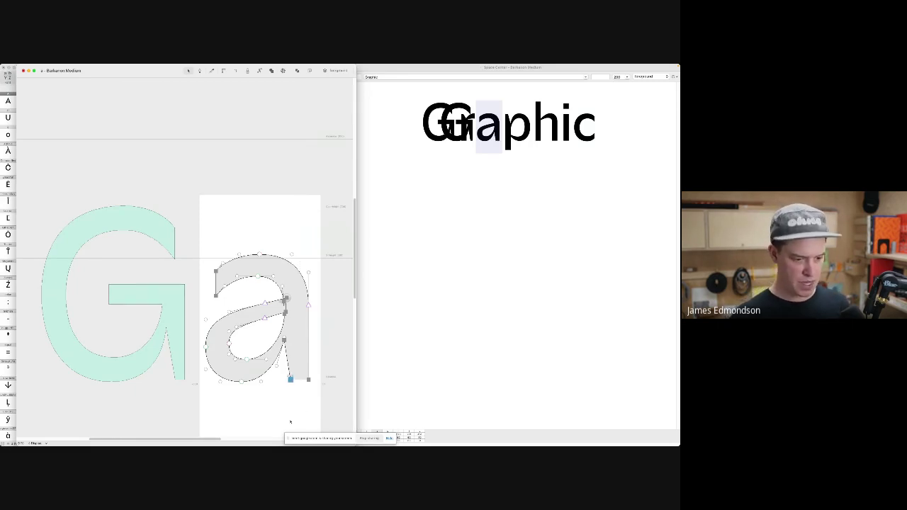
key("shift+Right")
key("shift+Right")
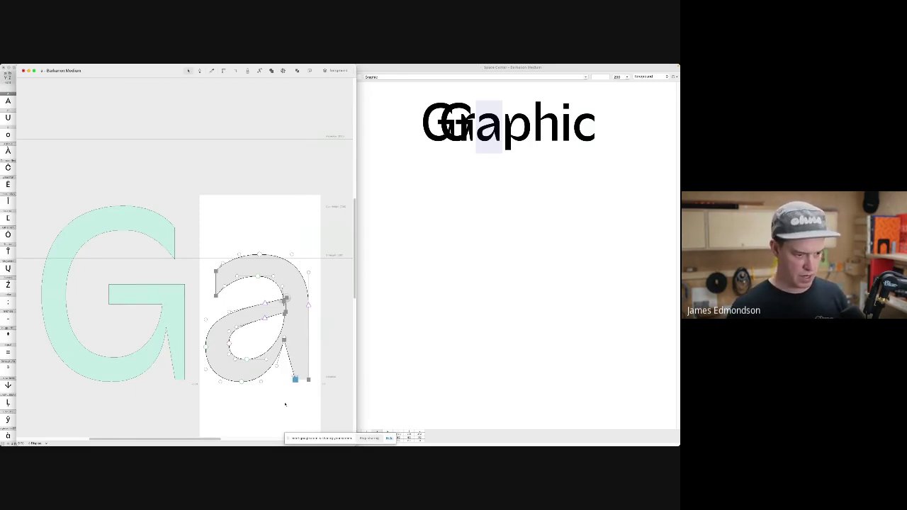
left_click(171, 315)
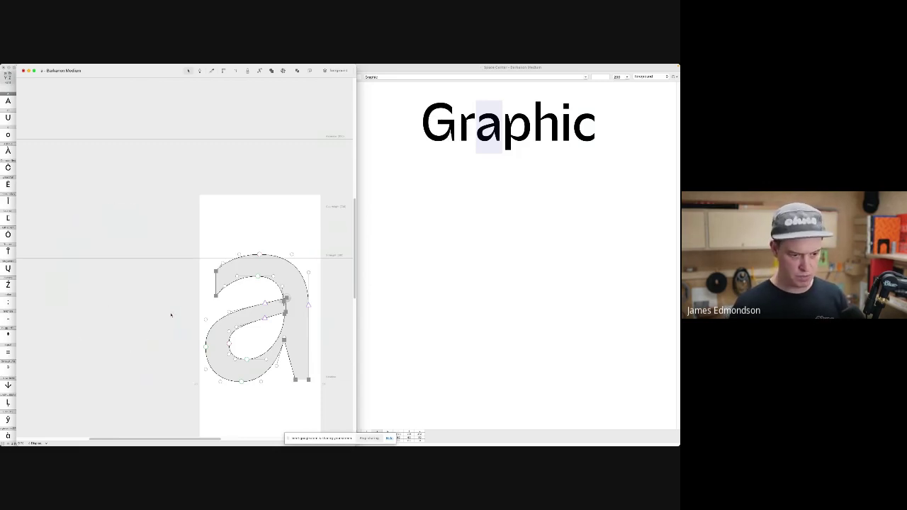
- Raise the right end of the a's upper bowl stroke where it joins the stem, steepening its slope
key("space")
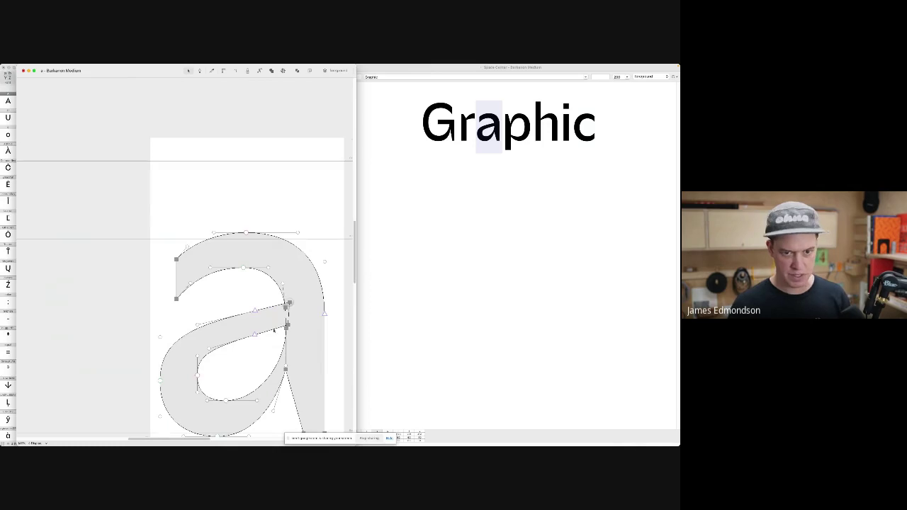
left_click_drag(259, 343, 252, 296)
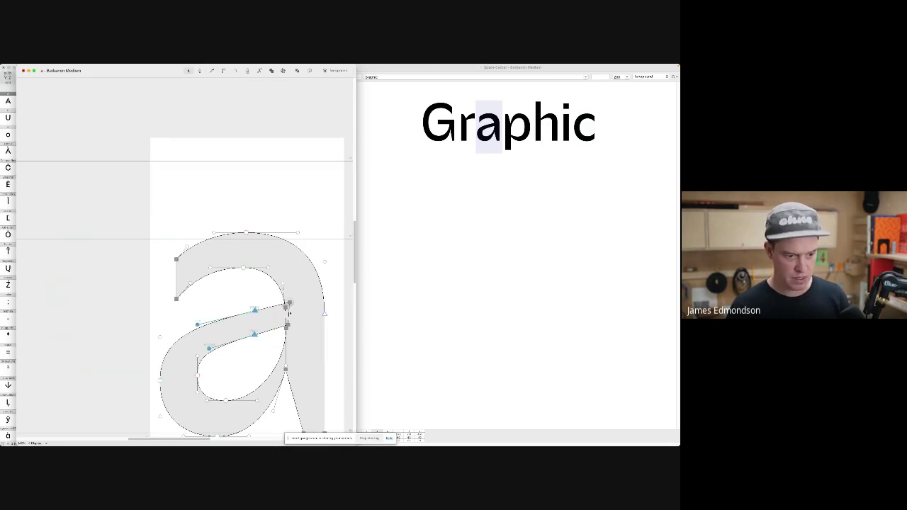
key("super+t")
left_click_drag(257, 328, 260, 323)
left_click_drag(264, 325, 265, 326)
key("shift+Up")
key("shift+Up")
- Fine-tune the height of the a's bowl join in small increments while previewing the filled letter
key("grave")
key("Up")
key("Down")
key("Down")
key("Down")
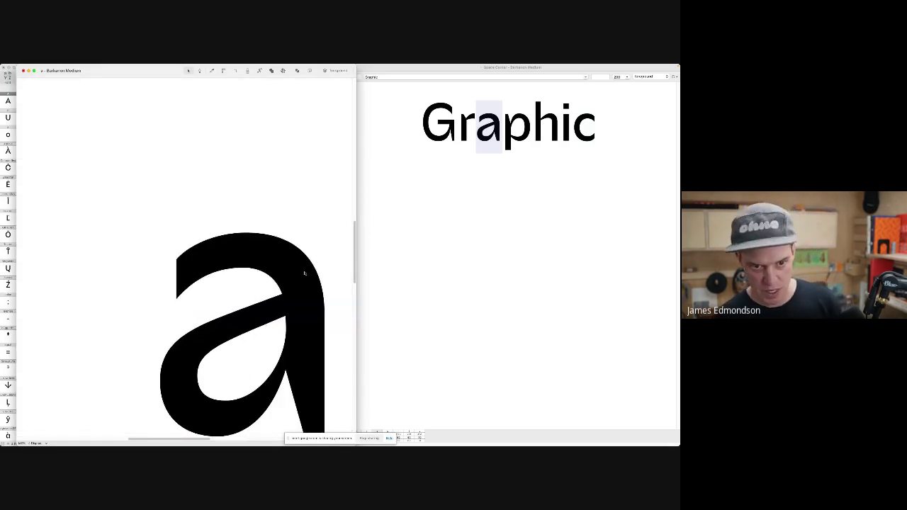
key("grave")
scroll(273, 210, "down", 5)
left_click(337, 232)
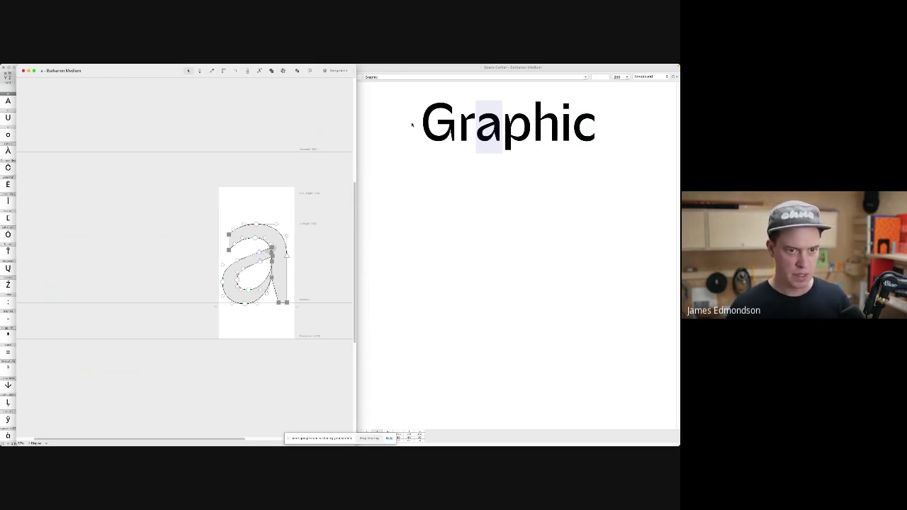
- Preview the capitals in the sample text "RAGSHINE"
left_click(374, 78)
type("RA")
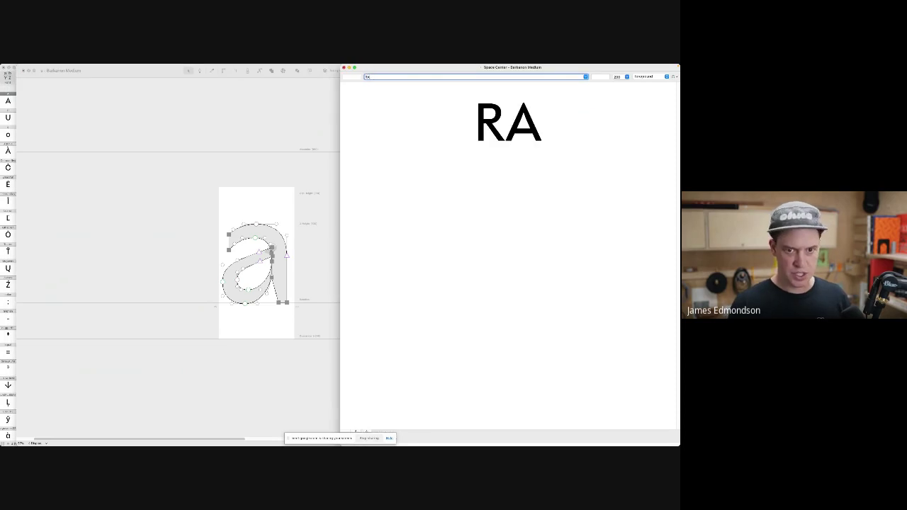
type("GSH")
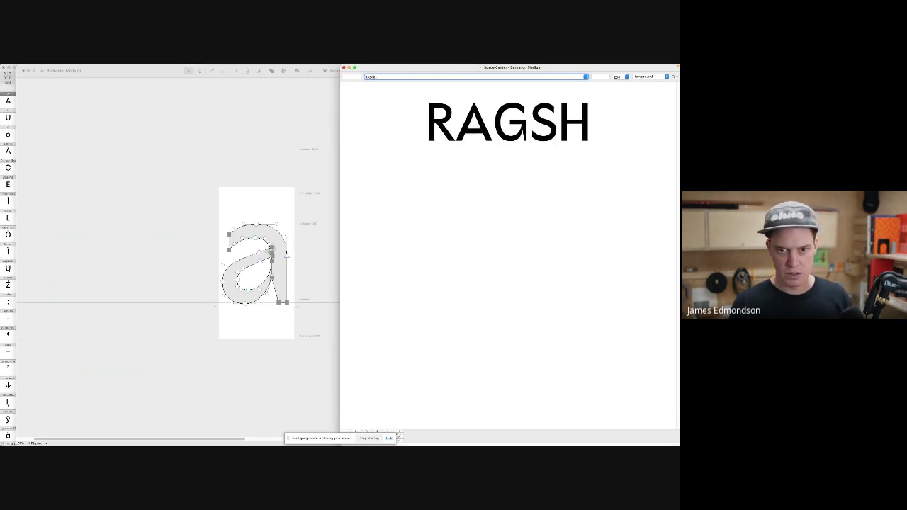
type("INE")
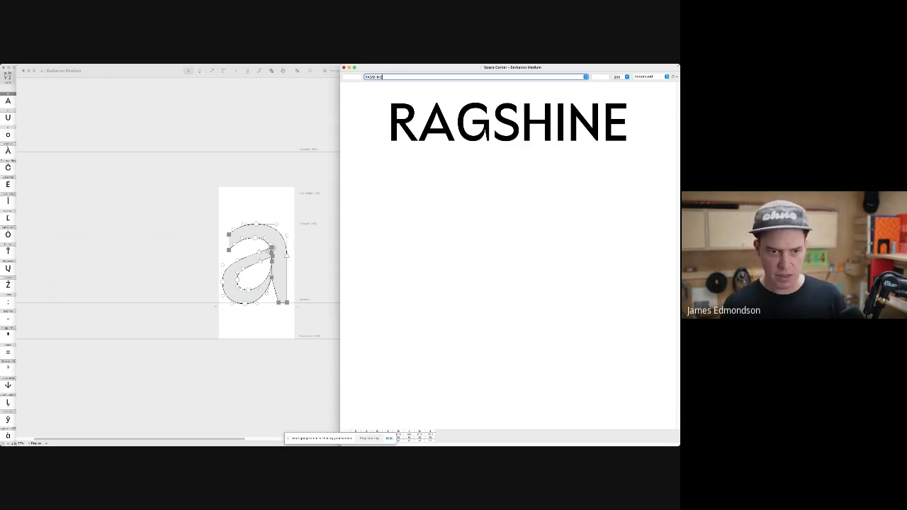
- Close the a, select the glyphs A to z, and generate random sample words using only those glyphs
left_click(223, 134)
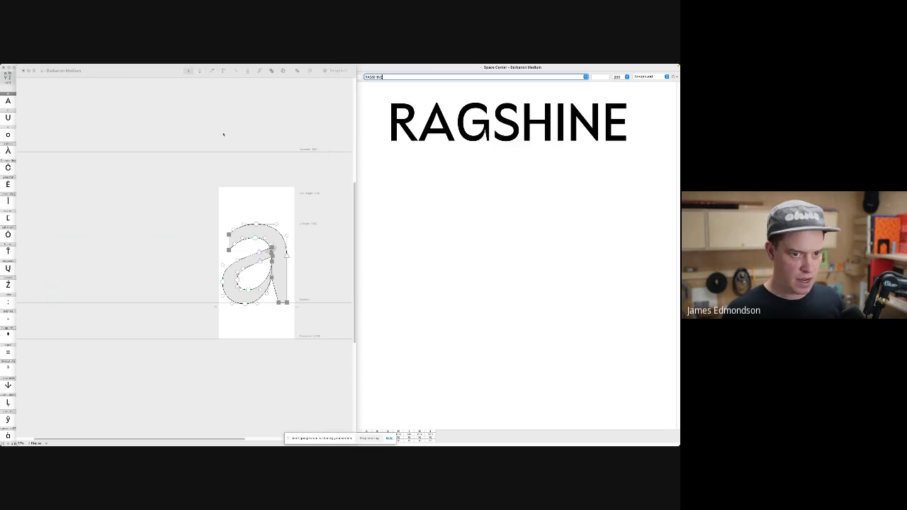
key("super+w")
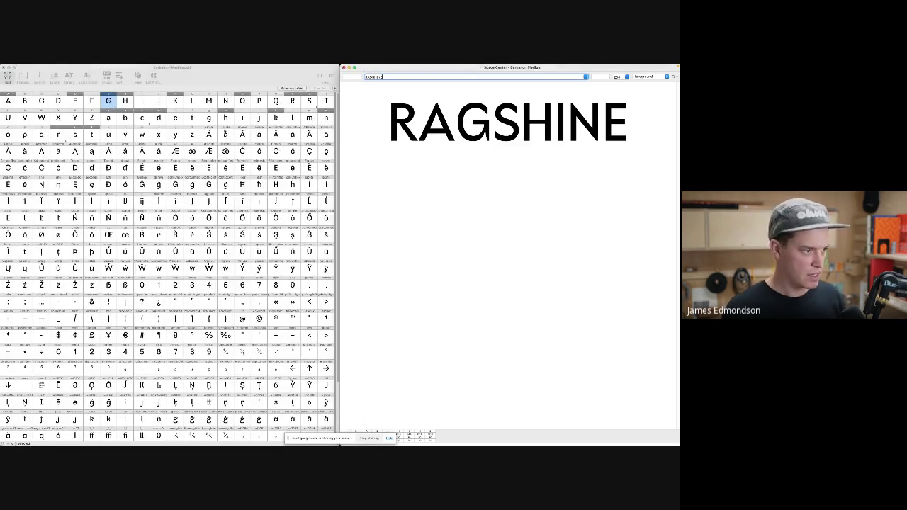
left_click(10, 101)
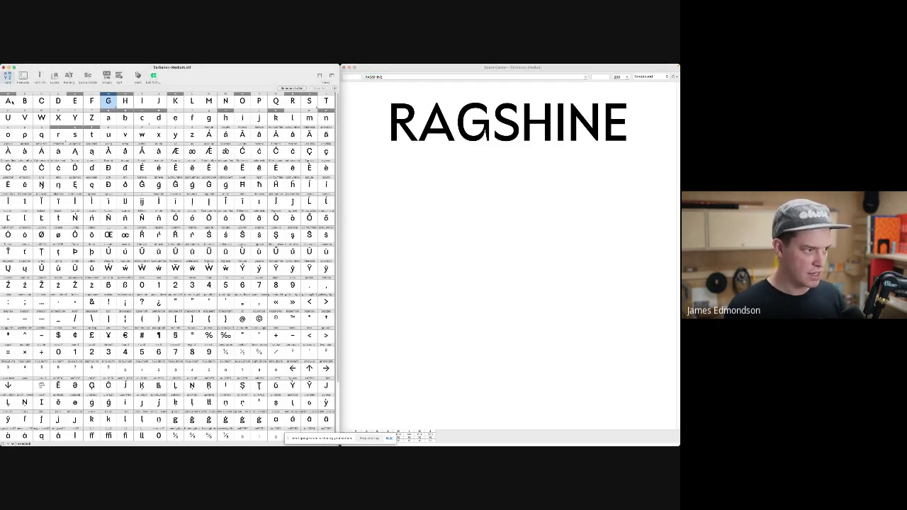
left_click(10, 101)
left_click(190, 134, "shift")
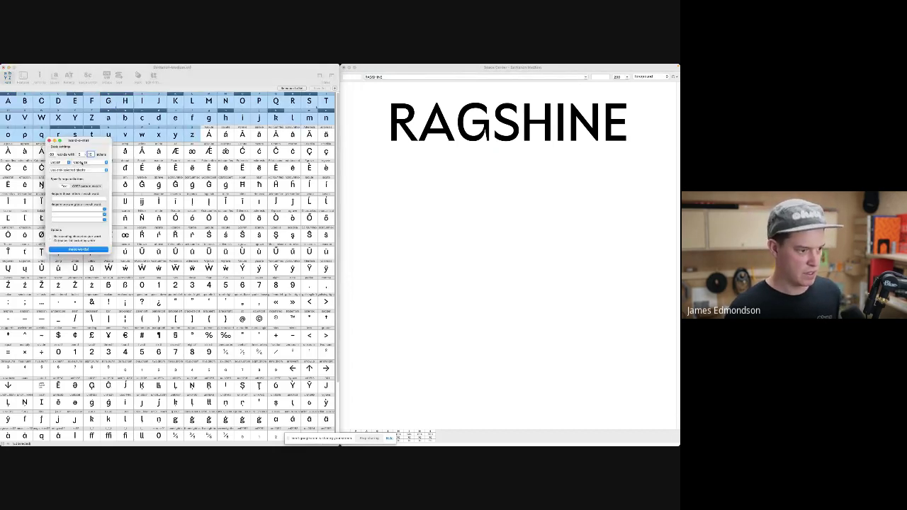
left_click(87, 250)
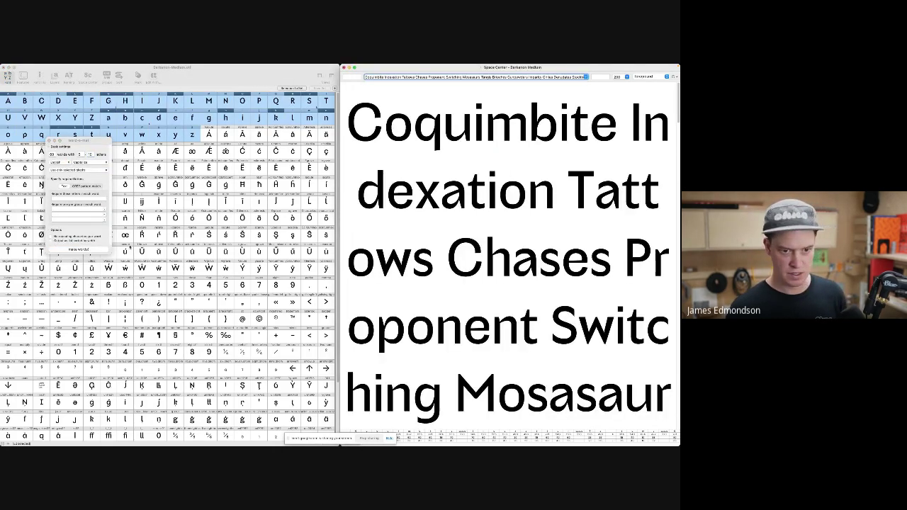
- Open the lowercase e and delete its lower-right terminal
left_click(414, 220)
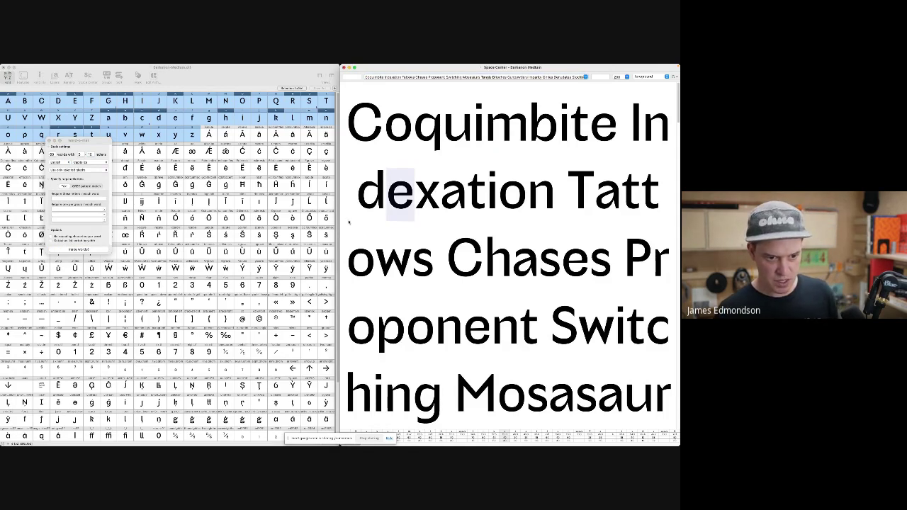
left_click(242, 170)
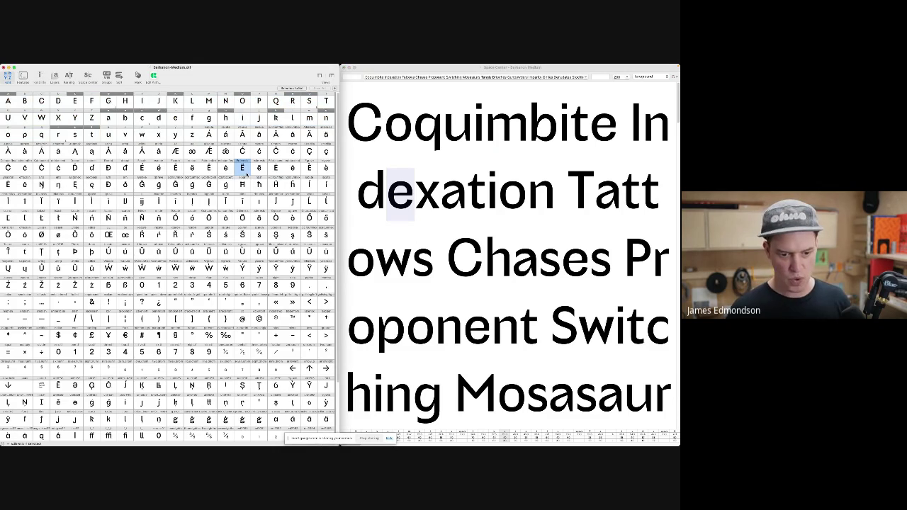
key("e")
key("Return")
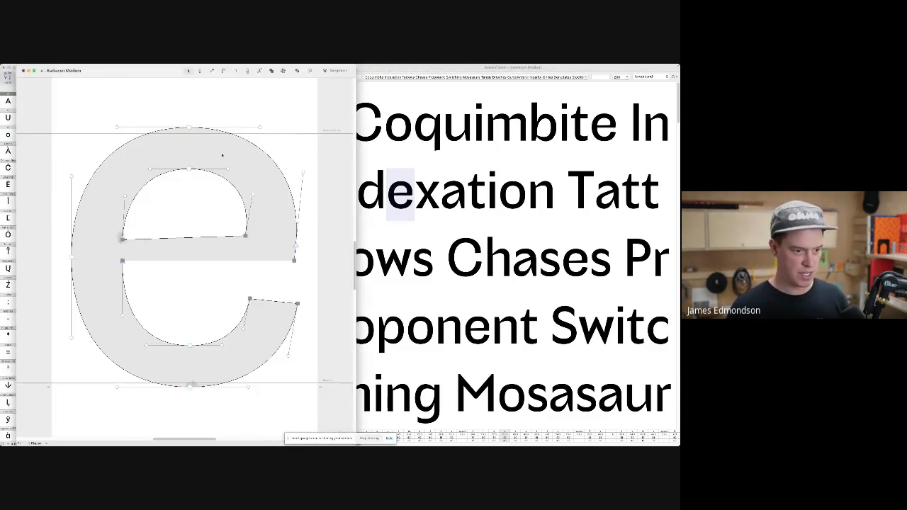
key("super+minus")
key("super+plus")
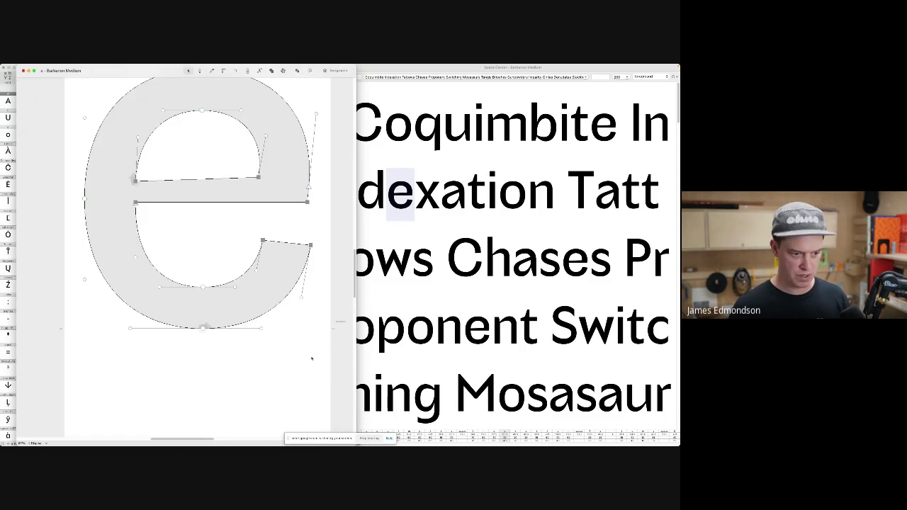
left_click_drag(311, 359, 178, 223)
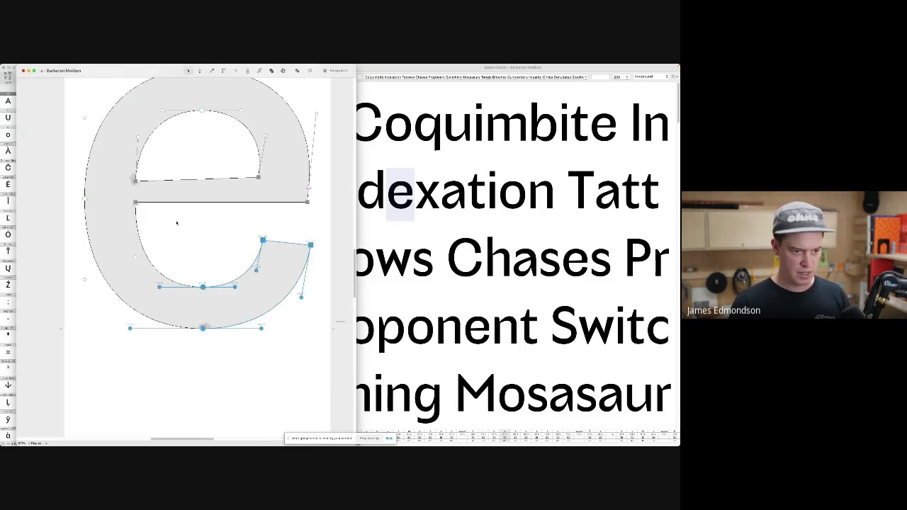
key("Delete")
- Add the lowercase c as a component in the e, move it to the right of the e, and decompose it
type("cc")
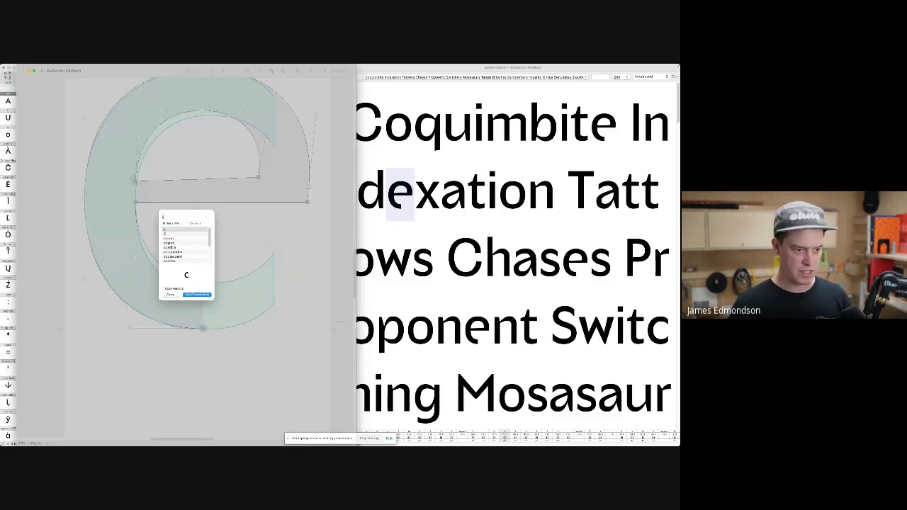
key("Return")
key("super+minus")
key("super+minus")
left_click_drag(210, 240, 326, 240)
key("d")
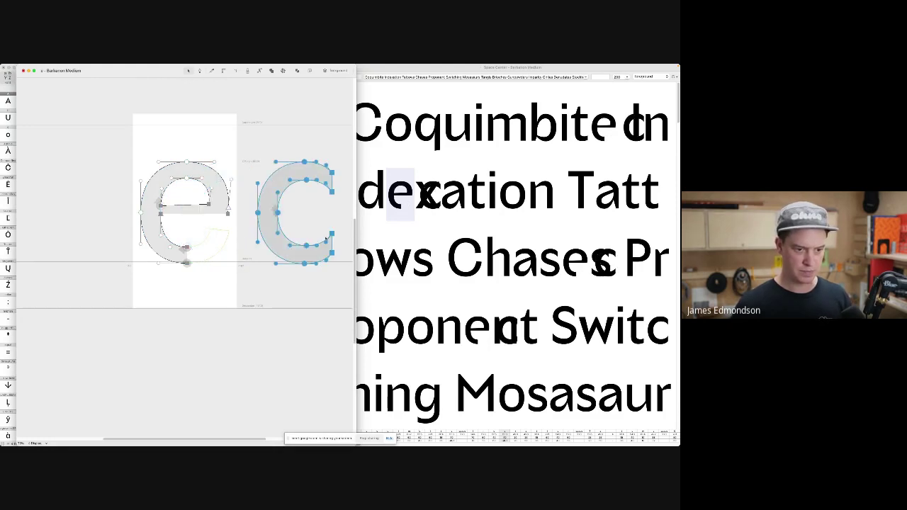
- Reduce the decomposed c to its lower terminal and move that piece left to the e's open lower end
left_click_drag(349, 280, 298, 216)
key("Delete")
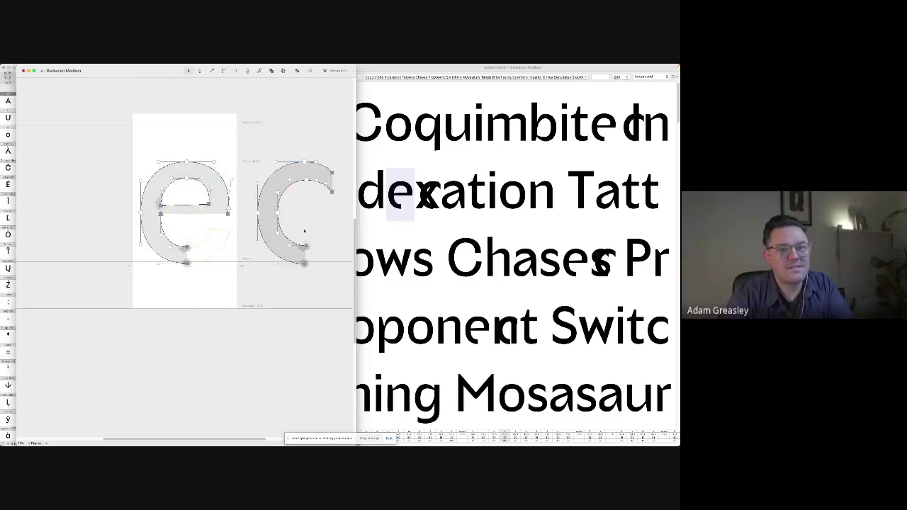
double_click(306, 246)
key("Delete")
key("super+v")
key("super+shift+Left")
key("super+shift+Left")
key("super+shift+Left")
key("super+shift+Left")
key("super+shift+Left")
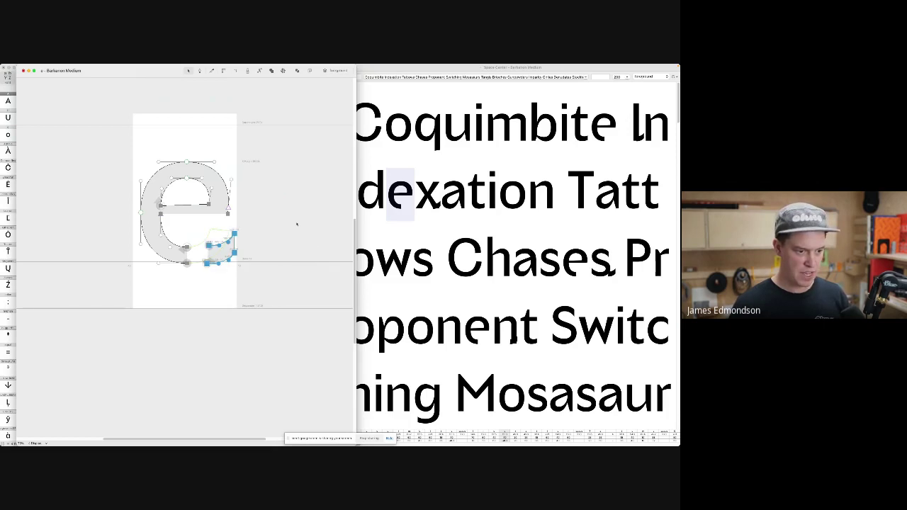
key("super+shift+Left")
- Join the c's terminal to the e's lower stroke and lower the terminal's upper corner slightly
key("super+plus")
key("super+plus")
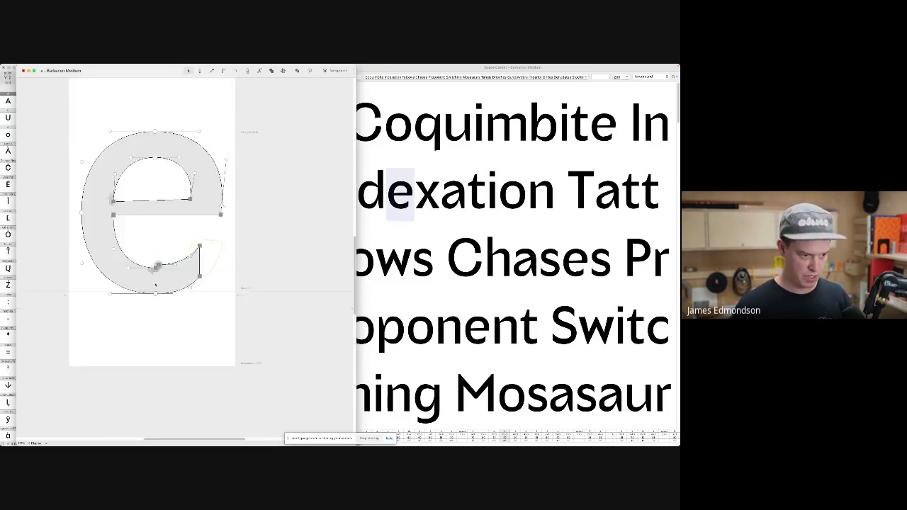
scroll(155, 284, "up", 2)
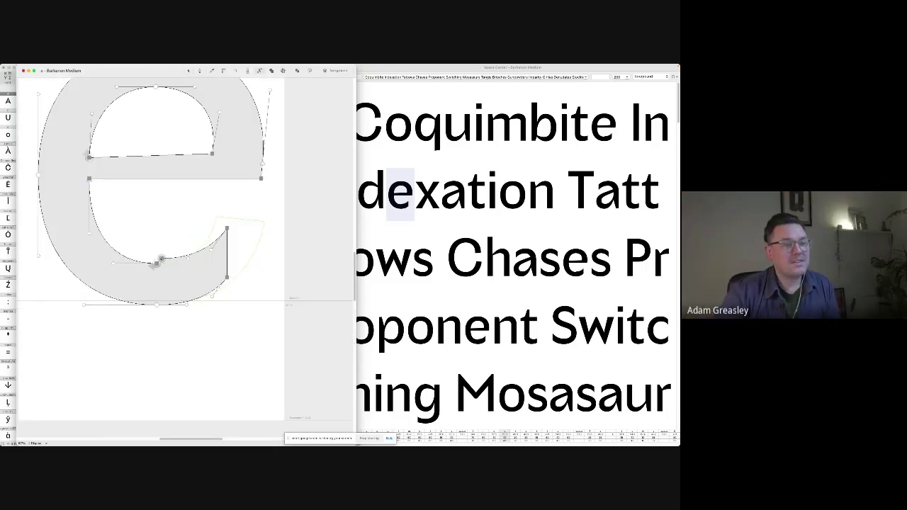
left_click_drag(162, 260, 157, 264)
scroll(167, 263, "down", 2)
left_click_drag(214, 257, 184, 230)
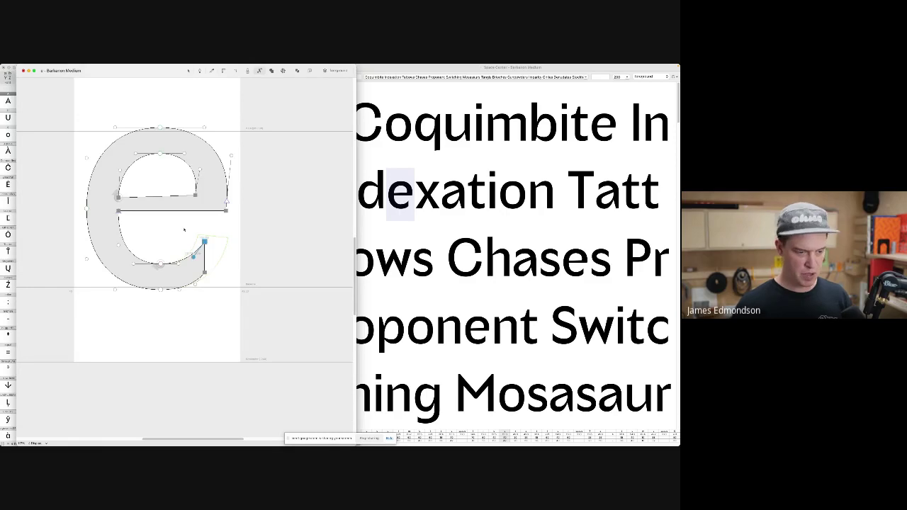
key("shift+Down")
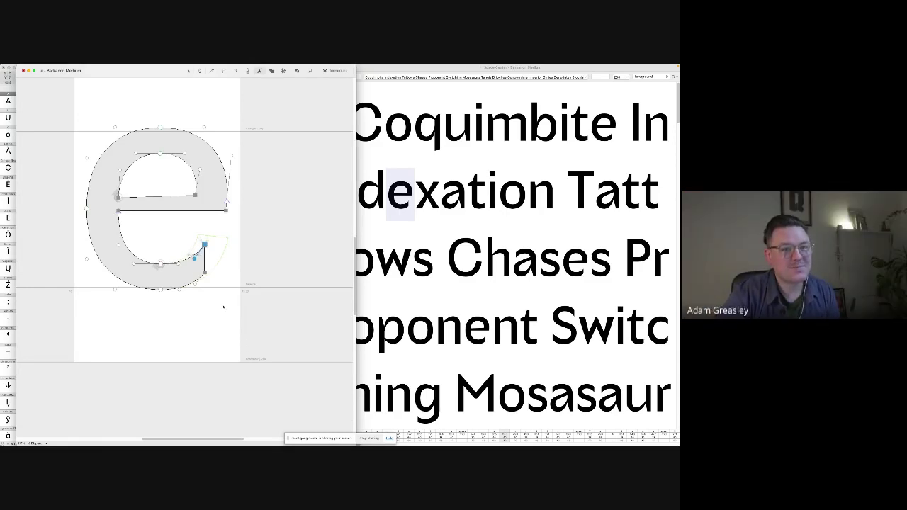
- Bring the e's upper right side inward and its lower terminal outward, and tighten the right sidebearing
mouse_move(224, 306)
left_mouse_down()
mouse_move(165, 225)
mouse_move(219, 240)
mouse_move(214, 244)
mouse_move(180, 159)
left_mouse_up()
key("space")
key("space")
key("e")
key("space")
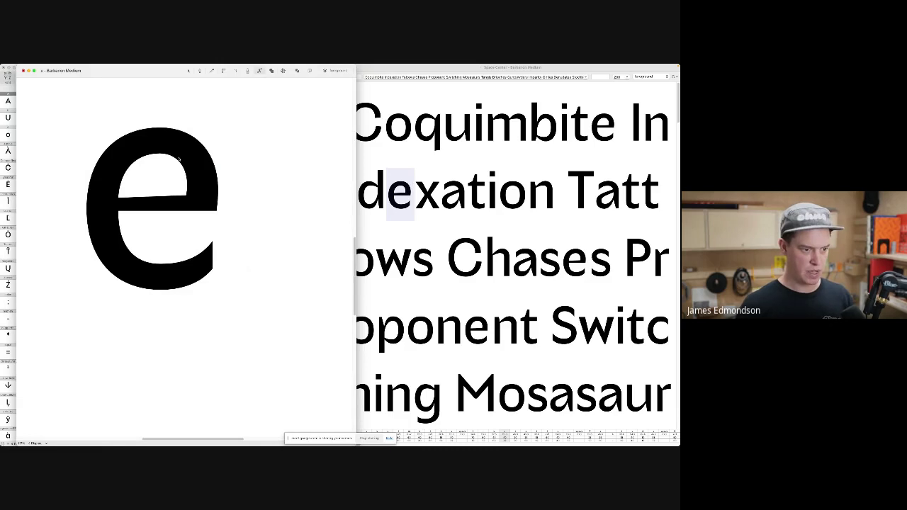
key("Right")
key("space")
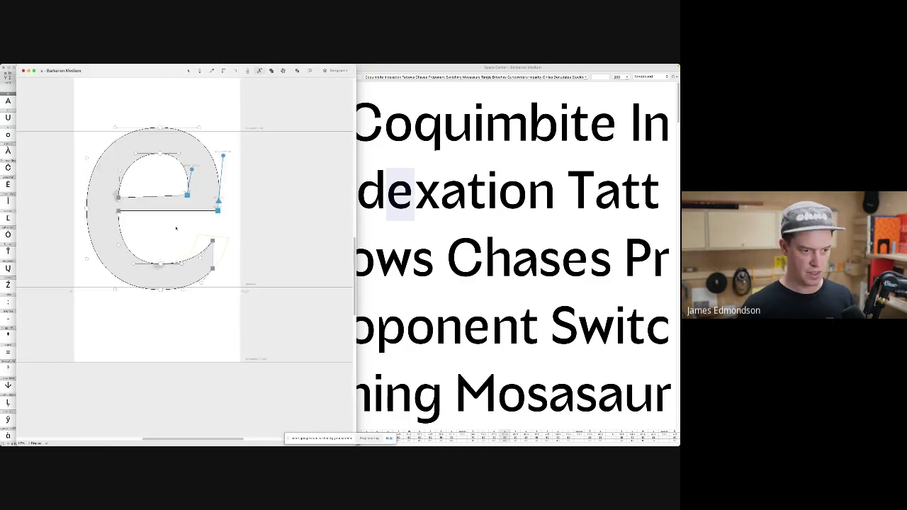
left_click(241, 215)
left_click_drag(241, 214, 231, 217)
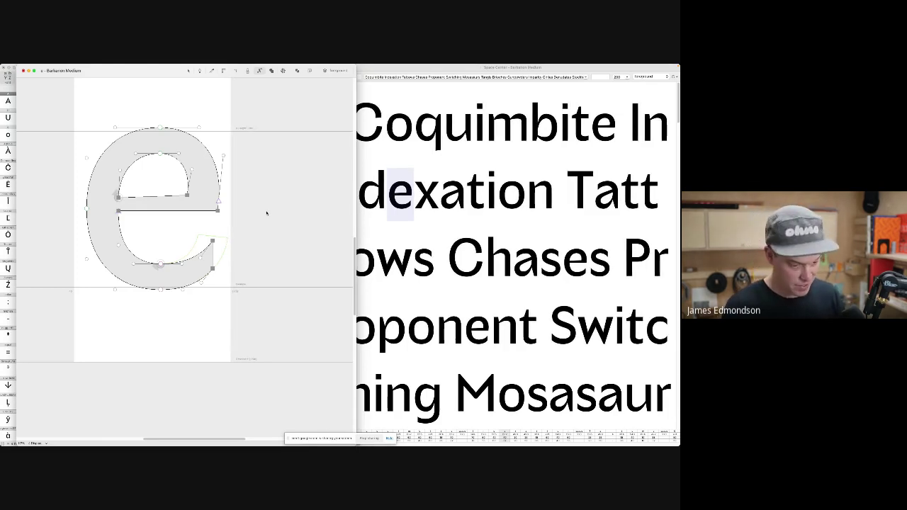
- Widen the lowercase x slightly and bring its upper and lower crotch points vertically closer together at the centre
key("period")
key("super+a")
key("super+t")
left_click_drag(221, 209, 221, 209)
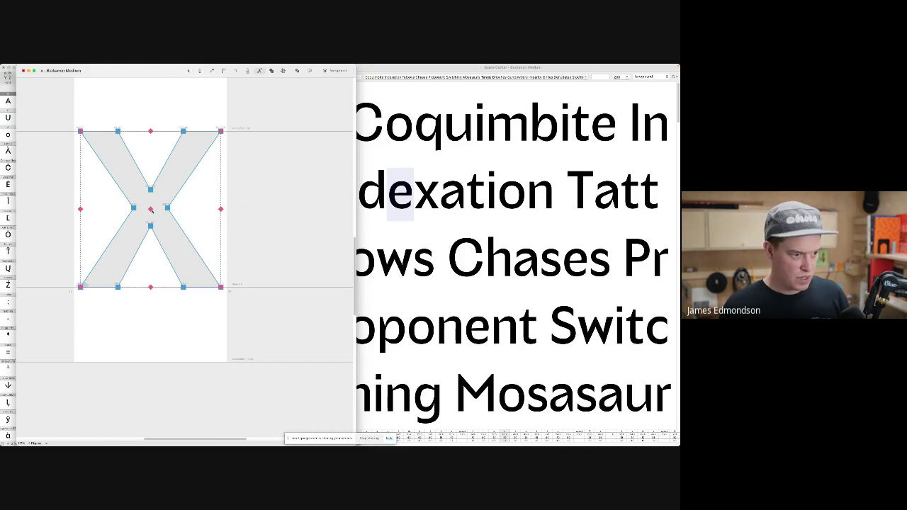
left_click(151, 210)
left_click(175, 251)
left_click_drag(173, 246, 151, 214)
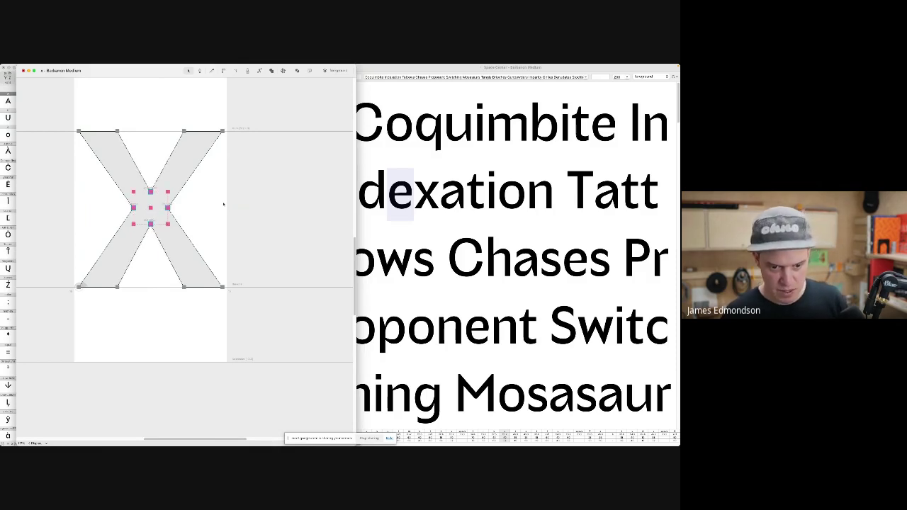
left_click(300, 235)
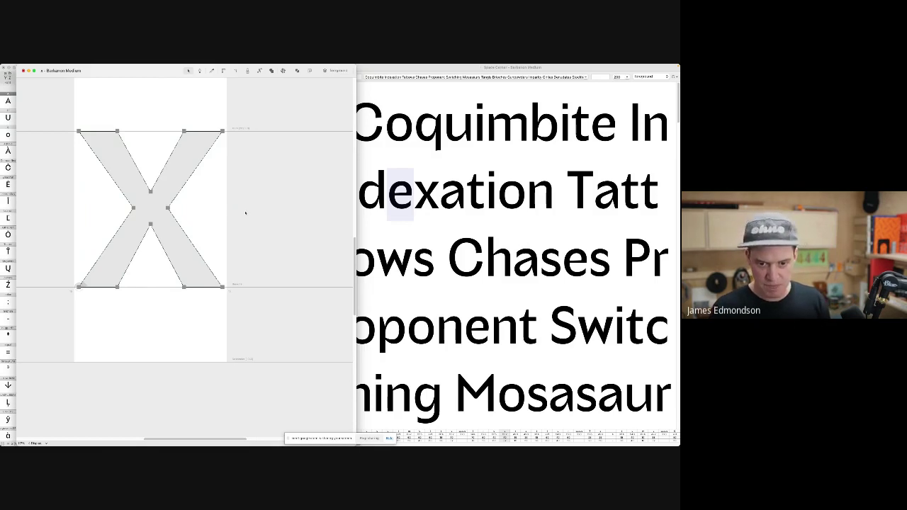
- Go to the lowercase e and raise its whole crossbar slightly
key("super+j")
type("e")
key("Return")
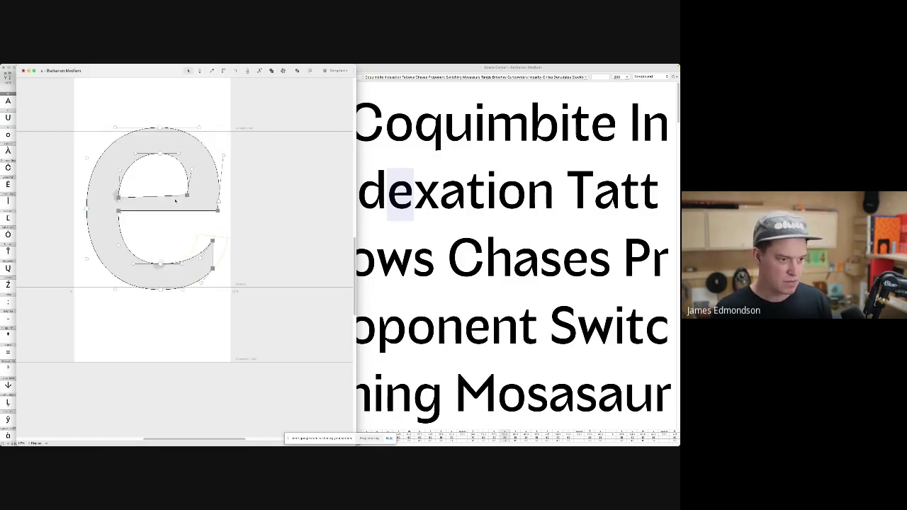
left_click_drag(236, 227, 107, 169)
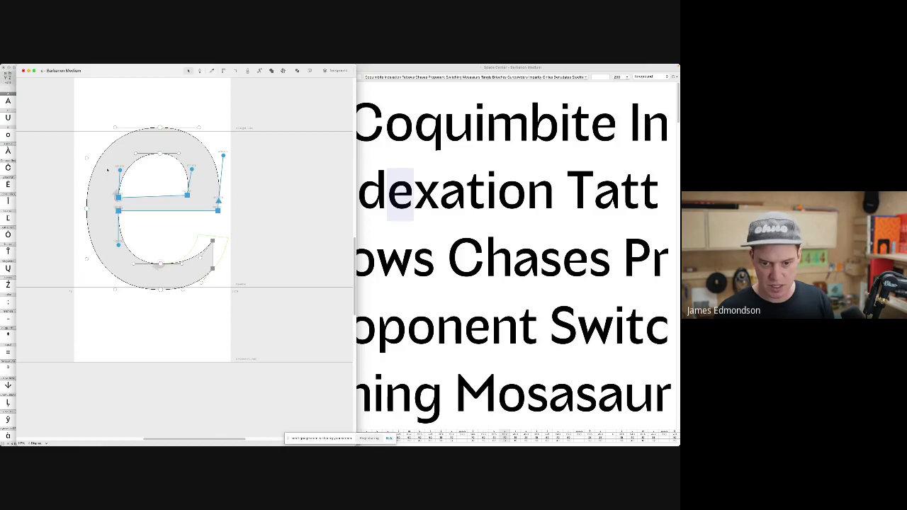
key("shift+Up")
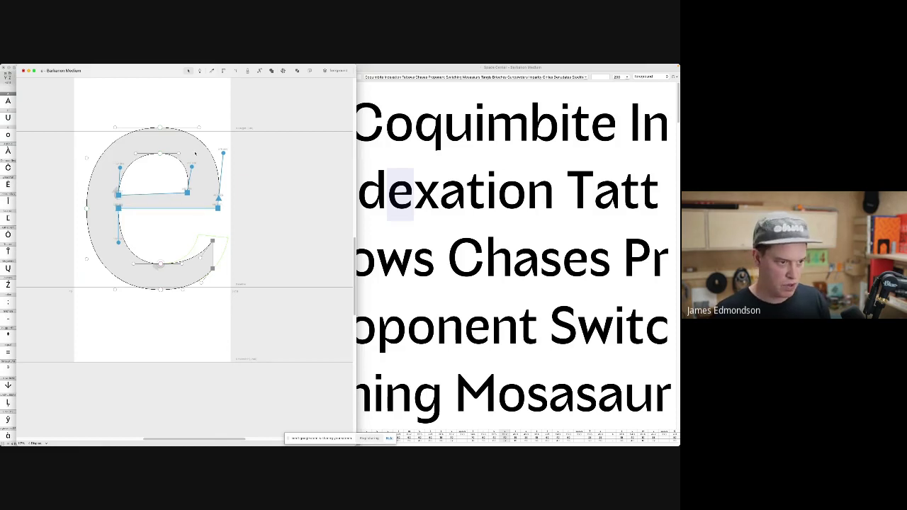
- Smooth the e's upper counter by pulling in its right-side curve handle and shifting the counter's top point left
left_click(179, 180)
key("grave")
left_click_drag(192, 167, 190, 171)
left_click(157, 152)
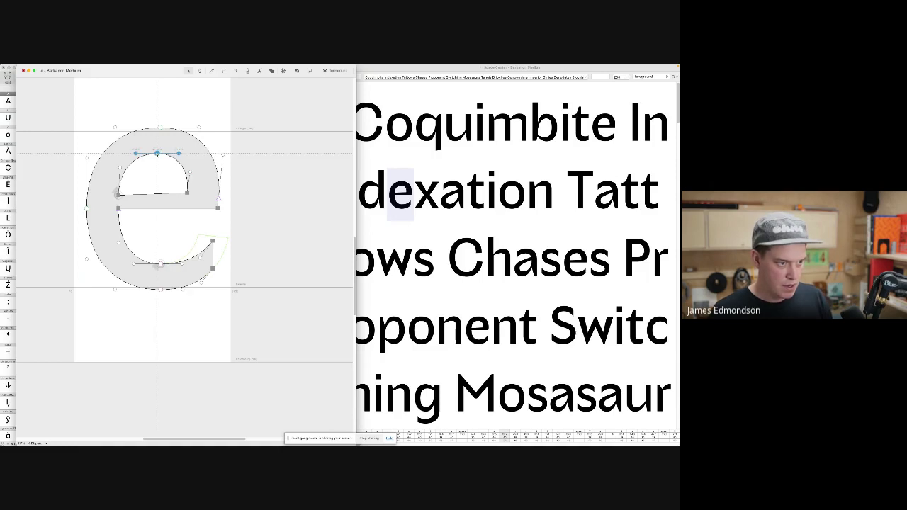
left_click(165, 173)
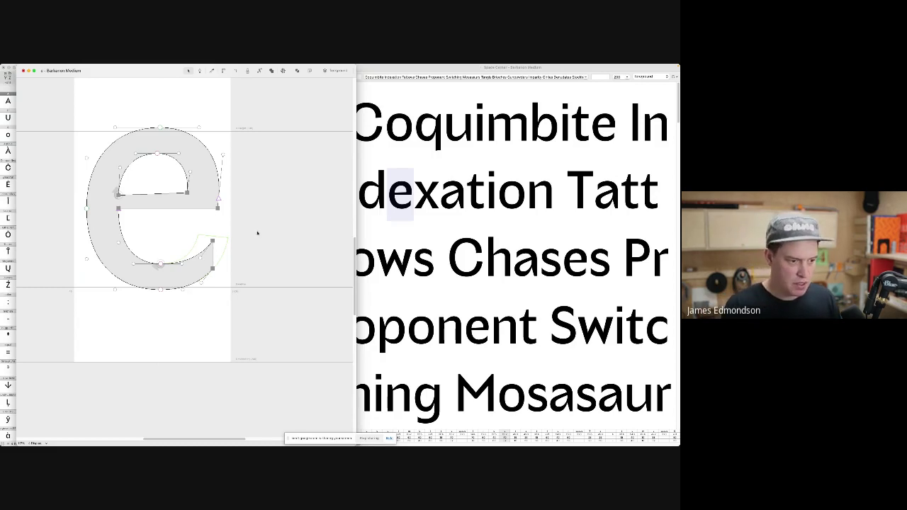
- Go to the capital M and nudge its right inner corner to line up with the right stem's inner edge
key("j")
key("shift+m")
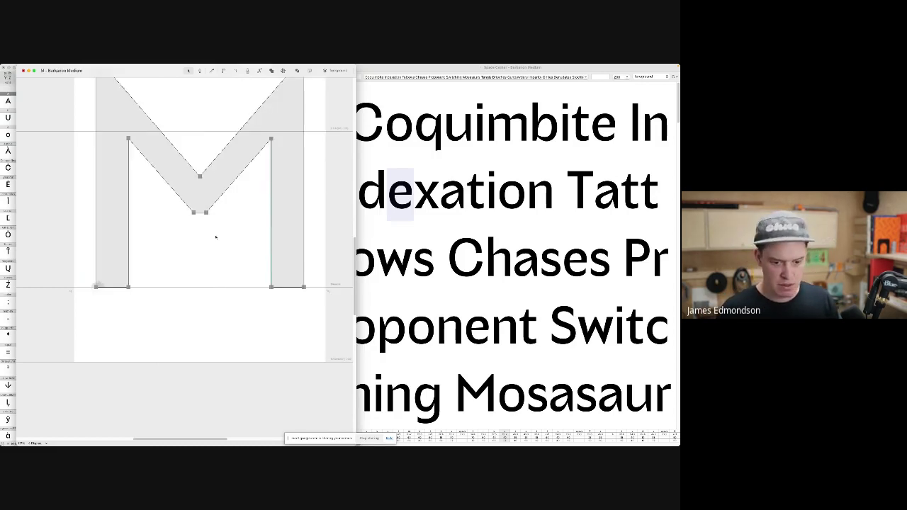
scroll(205, 215, "up", 5)
left_click_drag(211, 208, 189, 217)
left_click(278, 232)
key("super+minus")
key("super+minus")
key("super+minus")
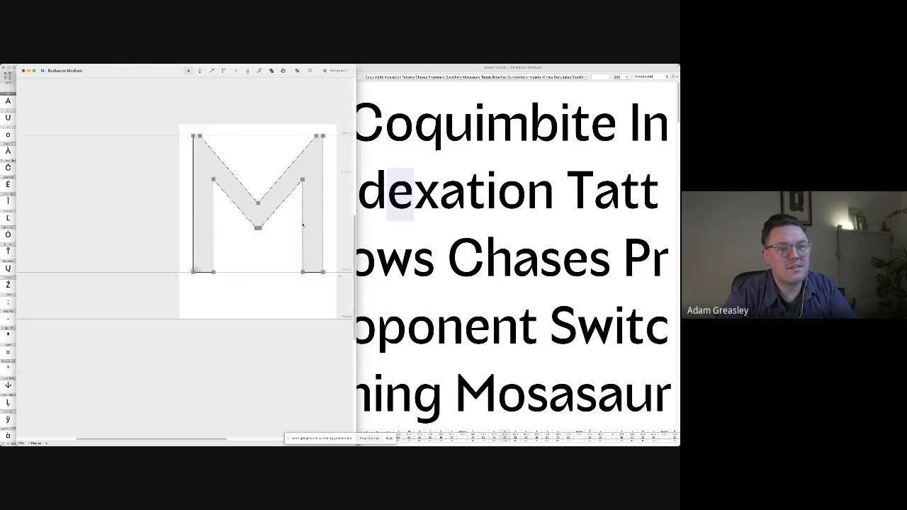
left_click_drag(304, 202, 291, 165)
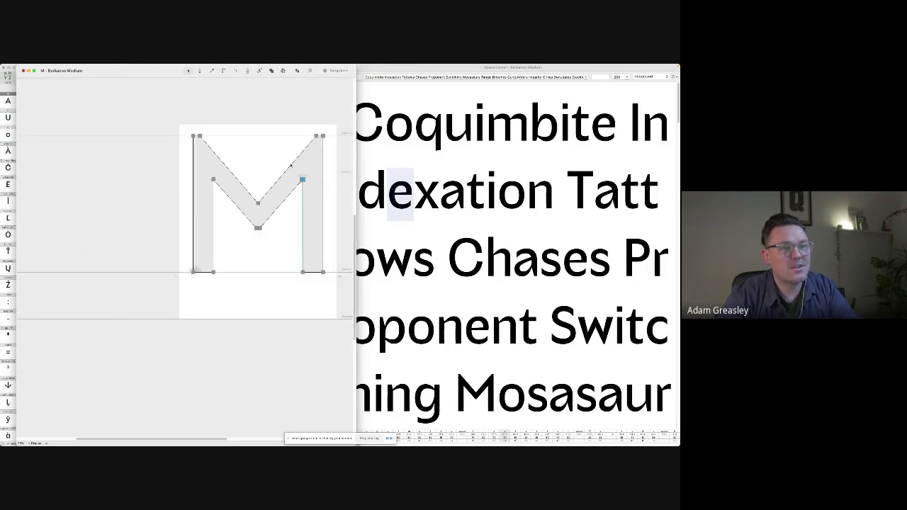
key("Left")
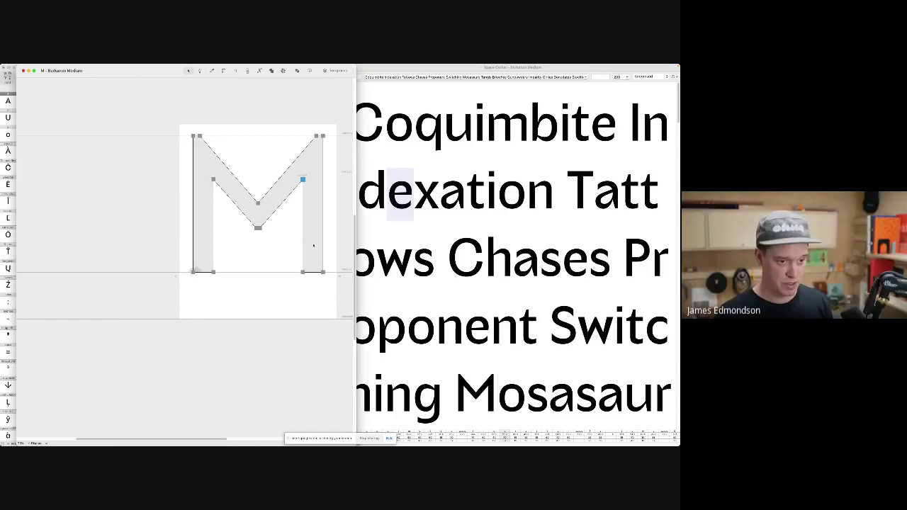
- Fine-tune the M's diagonals by adjusting the central vertex points and the left inner corner
left_click_drag(262, 237, 212, 175)
left_click(258, 202, "shift")
key("super+r")
key("super+z")
key("super+t")
left_click_drag(258, 229, 258, 230)
left_click(260, 233)
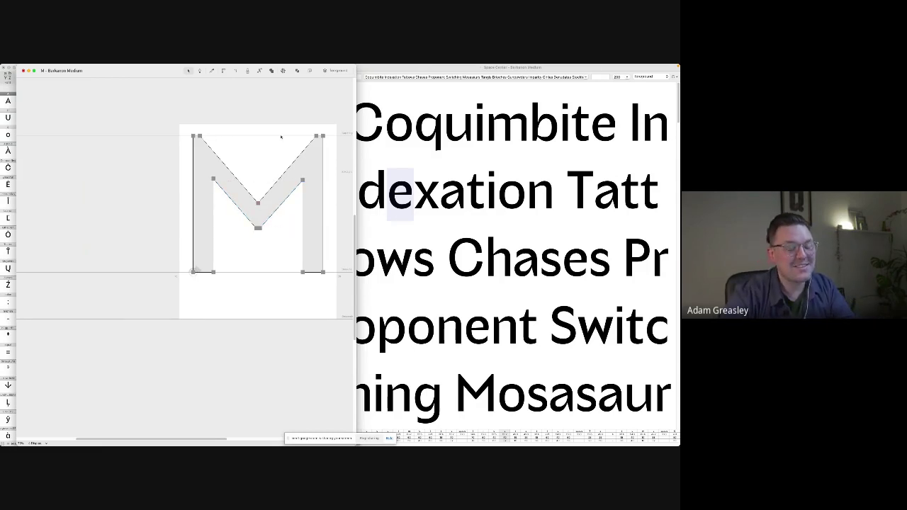
- Go to the capital C and delete its right-hand terminals, leaving only the left bowl
key("super+j")
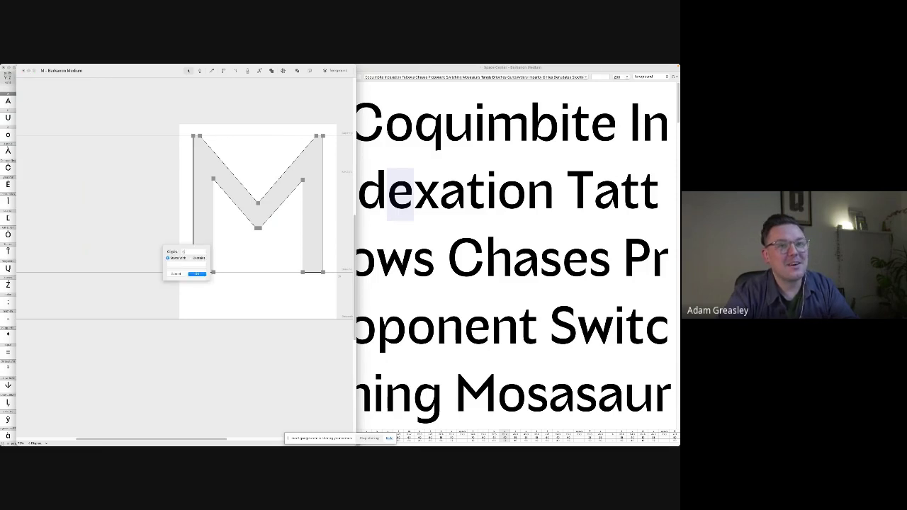
key("Return")
left_click_drag(245, 290, 349, 106)
key("l")
key("Return")
- Try adding a decomposed S to the C, reduced to its upper terminal and placed at the C's open upper end
type("c")
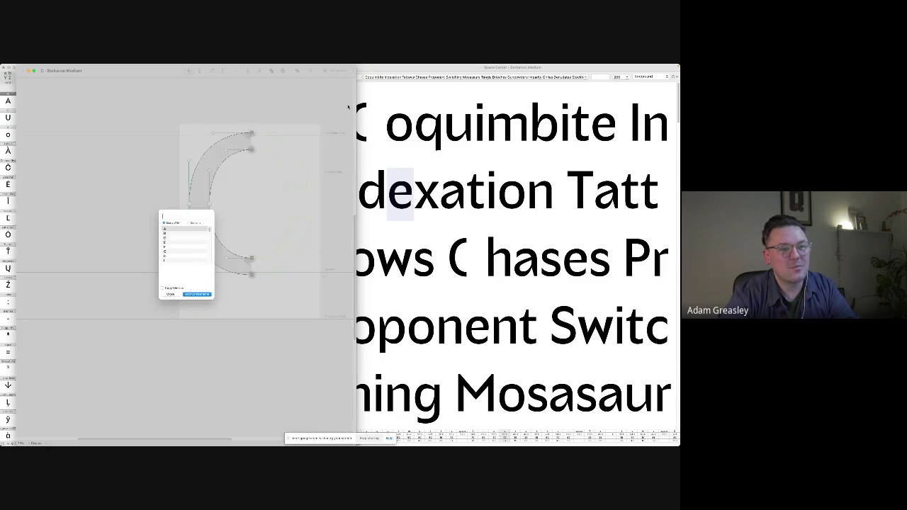
type("S")
key("Return")
left_click_drag(227, 185, 355, 121)
key("Delete")
key("super+v")
left_click_drag(309, 154, 251, 153)
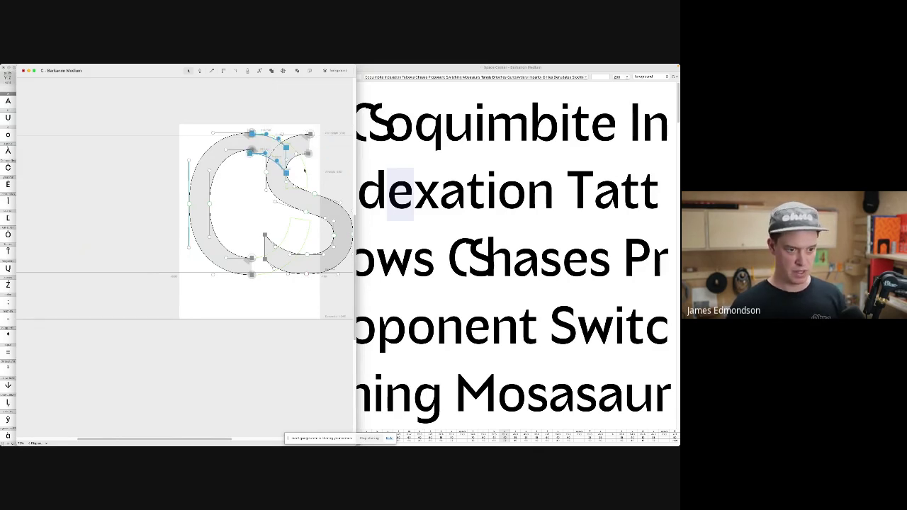
key("Delete")
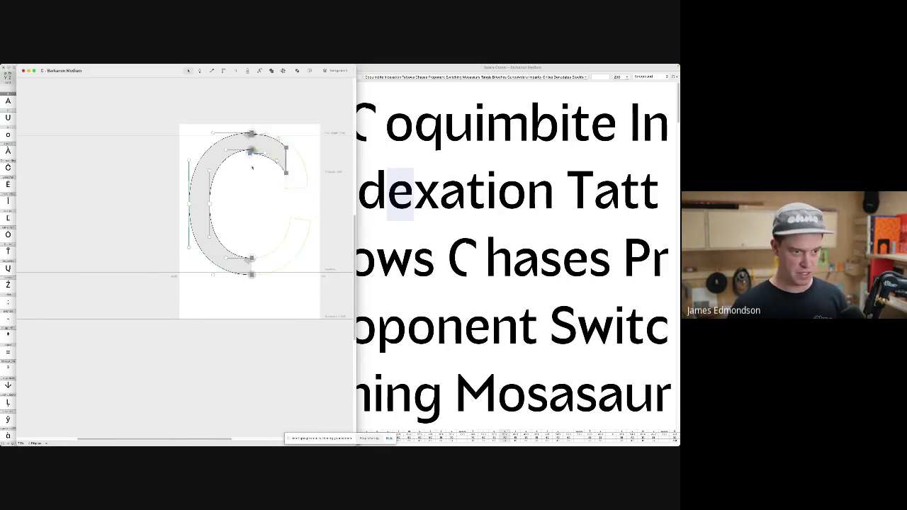
- Remove the S terminal from the C's open upper end
scroll(276, 149, "up", 5)
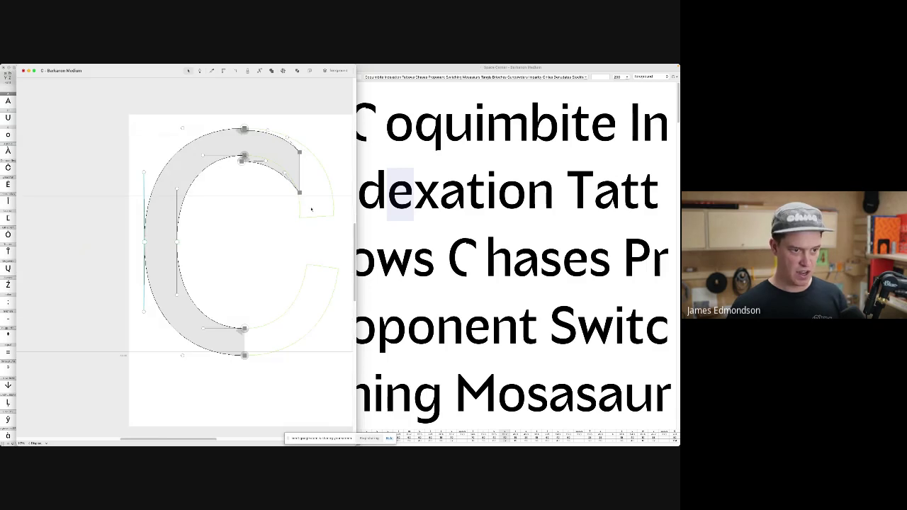
left_click_drag(311, 209, 245, 132)
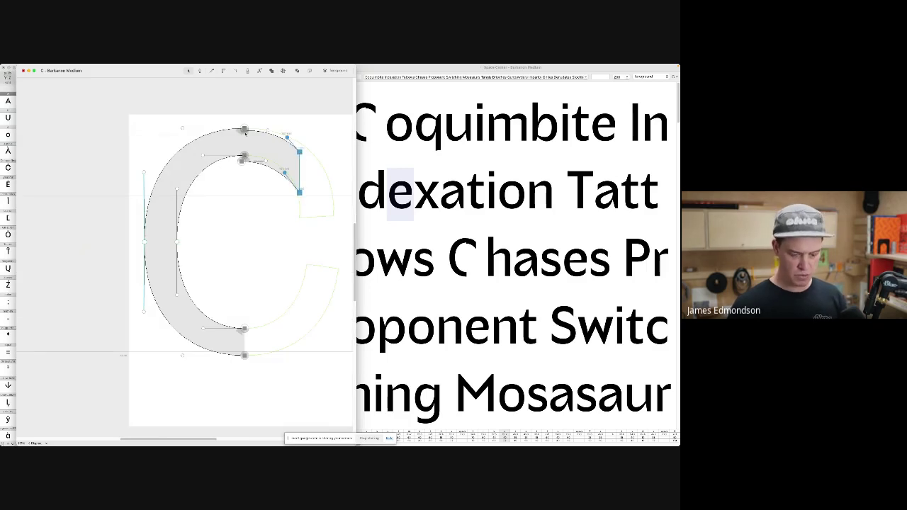
double_click(245, 134)
- Add the capital G as a component in the C, decompose it, and move it to the right of the C
key("super+alt+c")
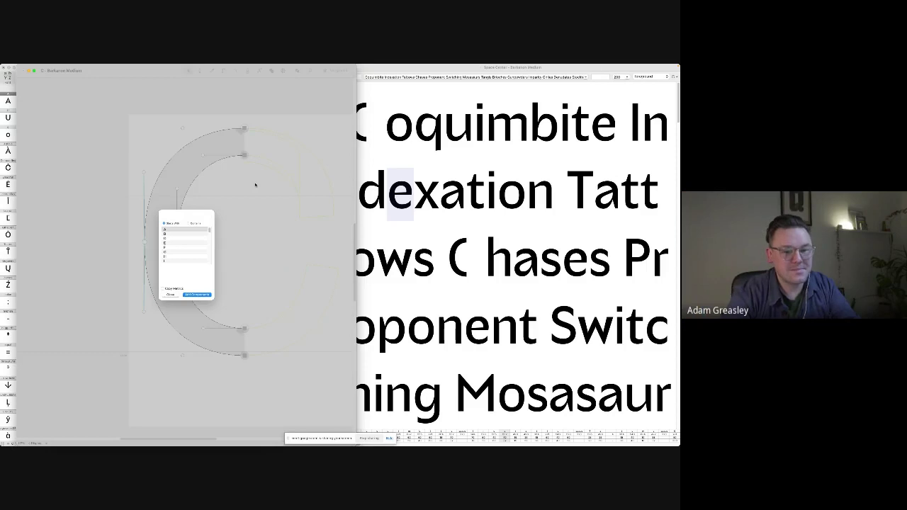
type("G")
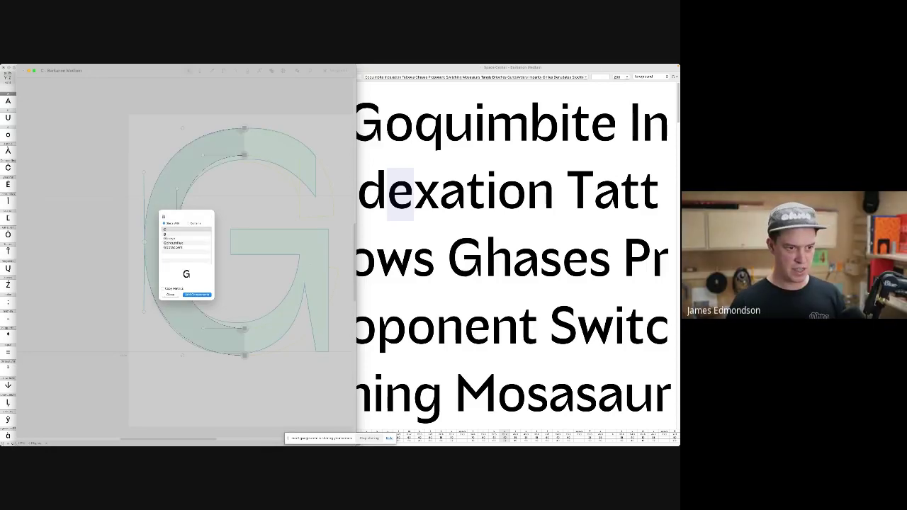
key("Return")
key("super+shift+d")
key("super+shift+Right")
key("super+shift+Right")
key("super+shift+Right")
key("super+shift+Right")
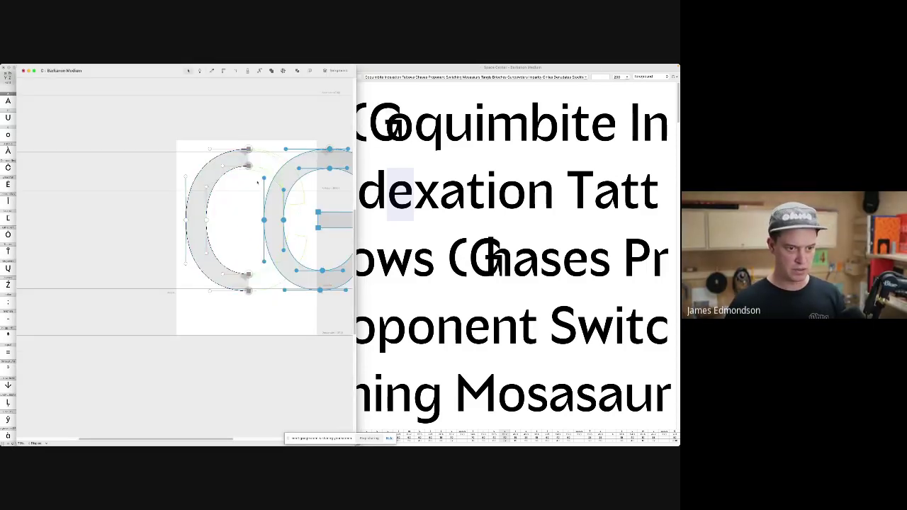
- Reduce the decomposed G to its upper terminal piece
scroll(313, 208, "right", 4)
left_click_drag(306, 205, 238, 126)
key("Delete")
key("super+a")
key("Delete")
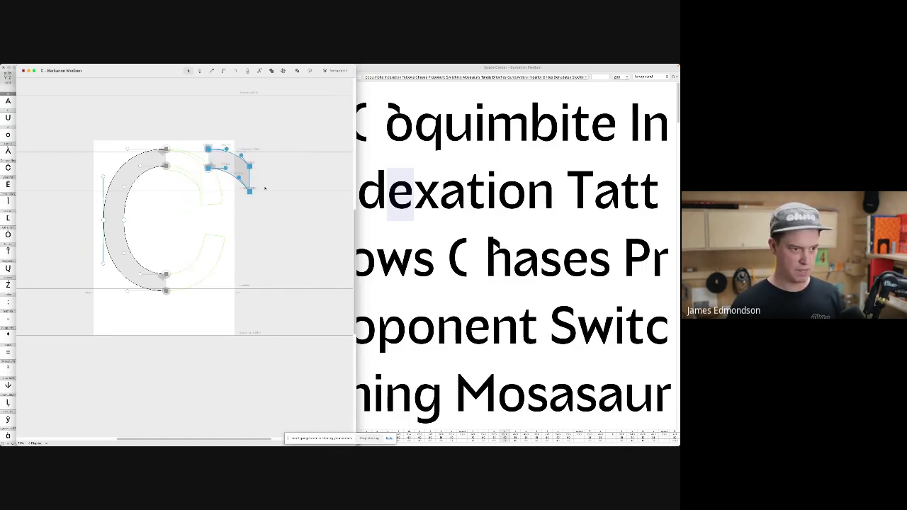
- Move the G's terminal onto the C's open upper end and join the outer and inner contours
scroll(190, 152, "up", 5)
left_click_drag(229, 143, 129, 150)
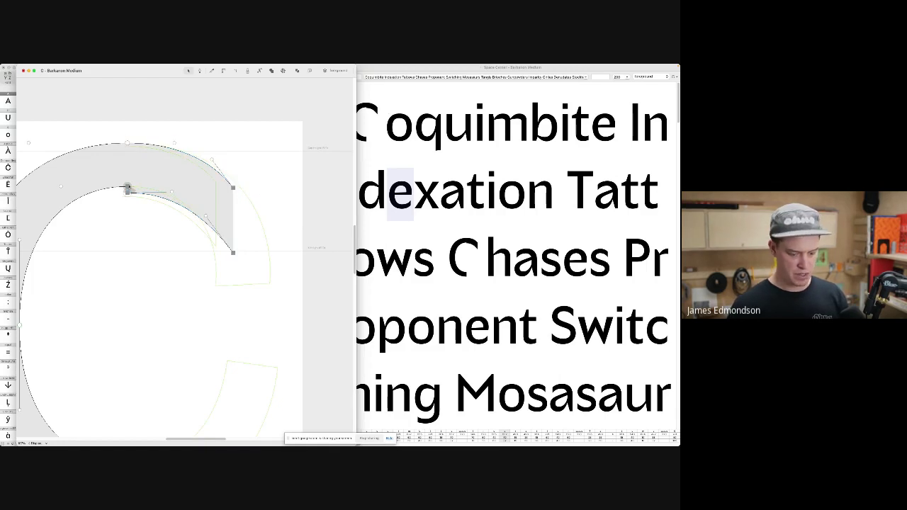
left_click(127, 191)
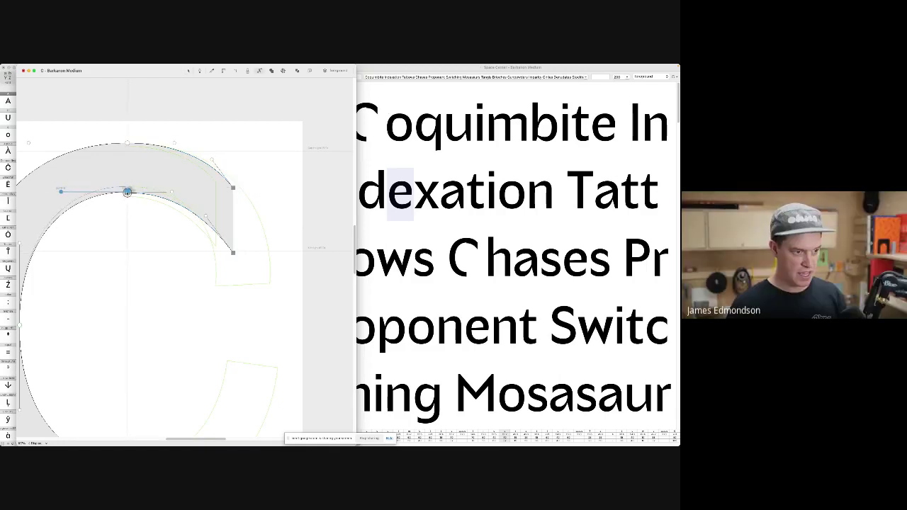
- Duplicate the C's upper terminal, flip the copy vertically, and move it to the C's open lower end
key("space")
scroll(171, 197, "down", 5)
left_click_drag(219, 238, 142, 154)
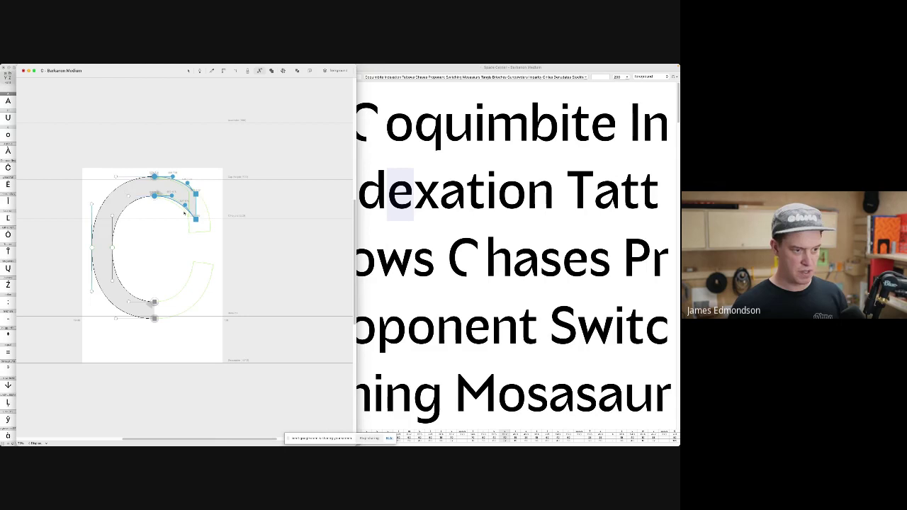
key("super+v")
key("shift+v")
left_click_drag(157, 221, 157, 321)
- Join the flipped terminal to the C's lower stroke and align the inner contour points
scroll(154, 319, "up", 5)
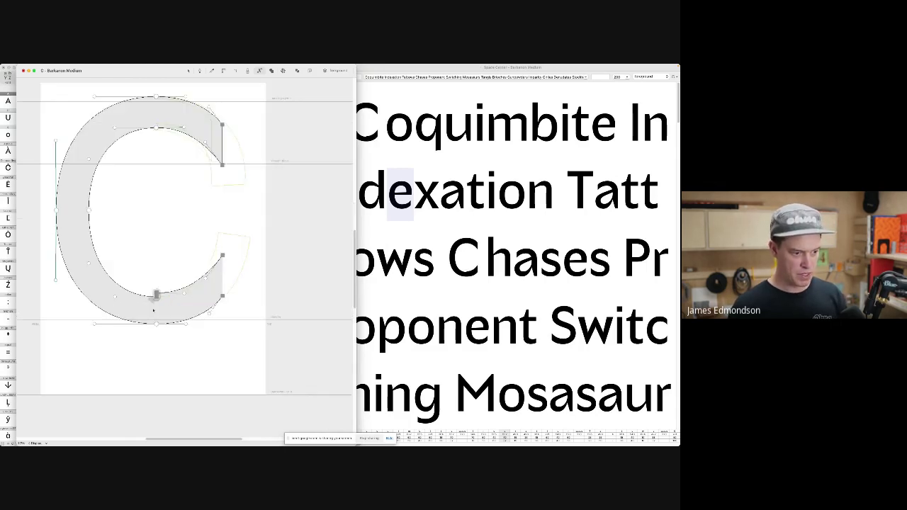
left_click(161, 270)
left_click(192, 277)
scroll(206, 278, "down", 5)
key("grave")
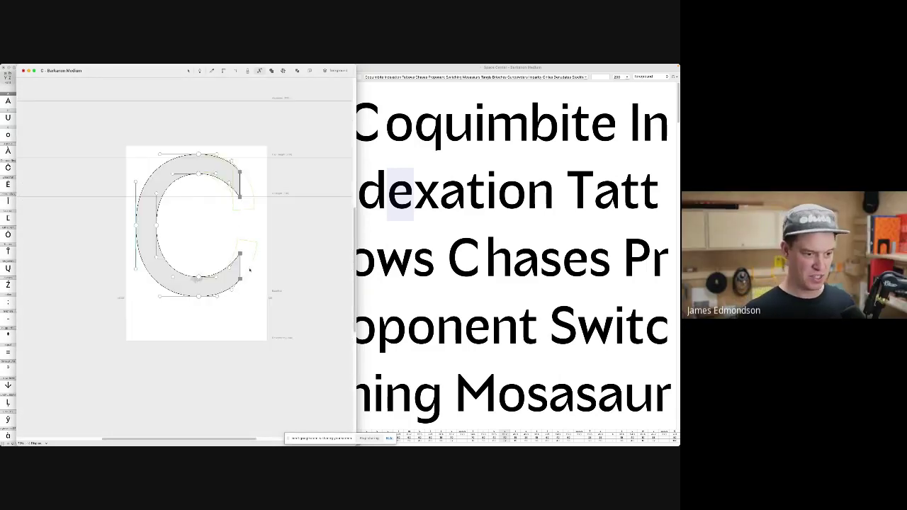
- Lower the upper corner of the C's lower terminal slightly and tighten the C's right sidebearing
left_click_drag(249, 269, 225, 239)
key("shift+Down")
key("grave")
left_click(239, 196)
left_click_drag(267, 221, 257, 219)
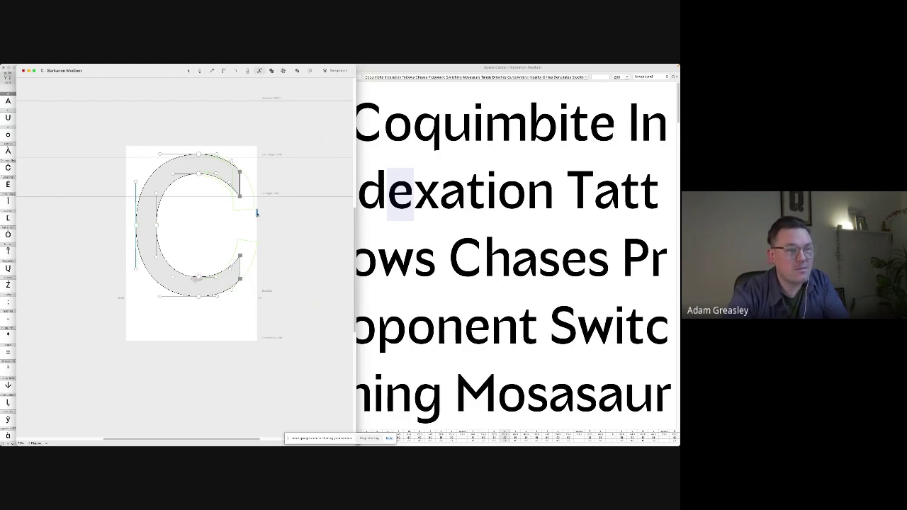
left_click_drag(256, 213, 250, 215)
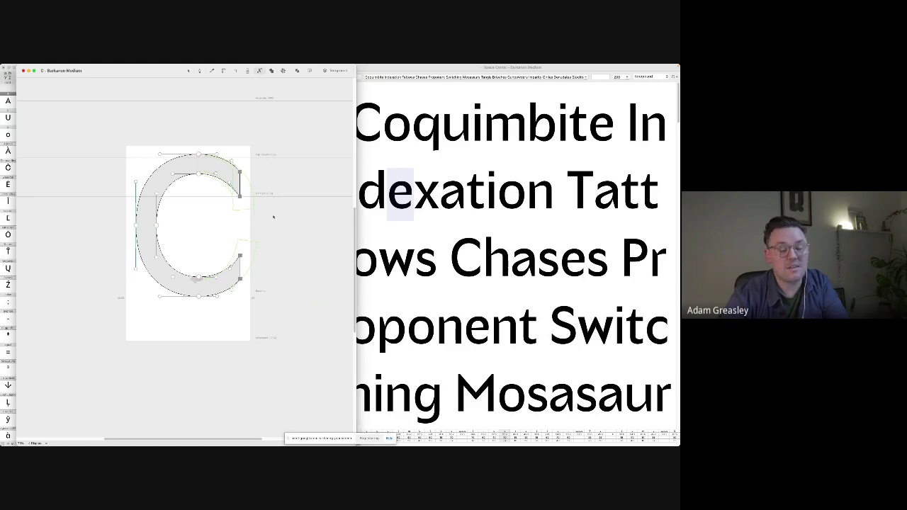
- Place the glyph window beside the text preview and examine the redrawn letters in the sample words
key("shift+super+space")
key("Left")
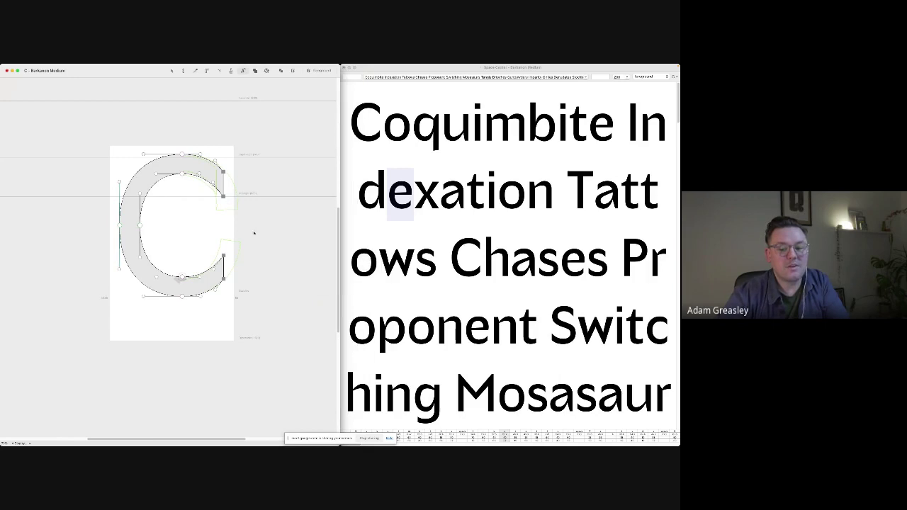
left_click(422, 232)
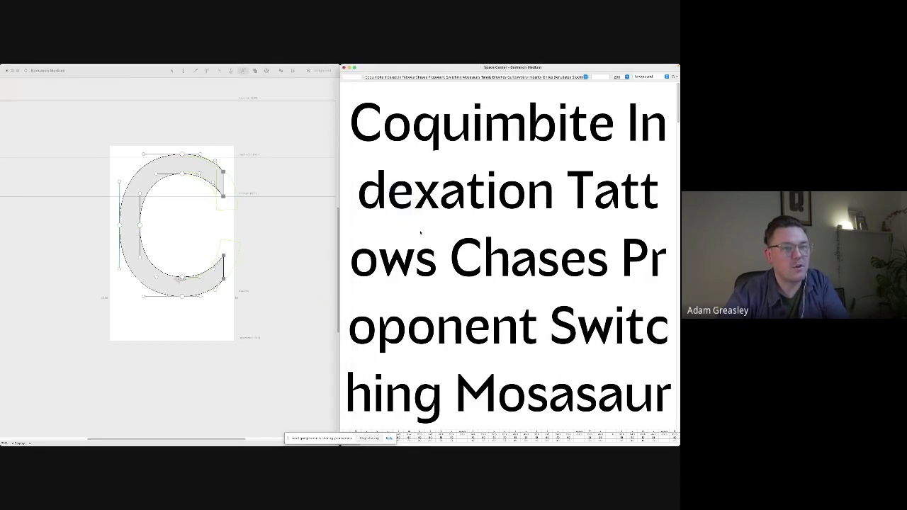
scroll(421, 232, "down", 3)
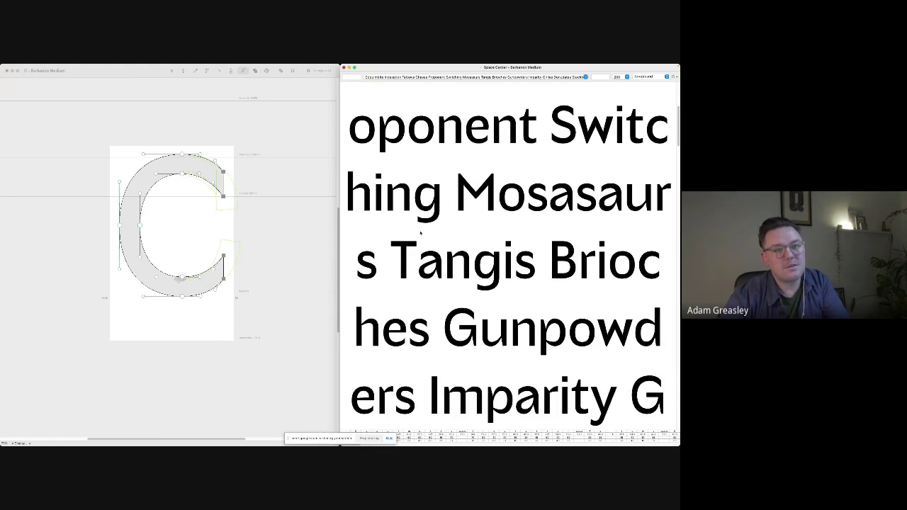
scroll(421, 231, "down", 2)
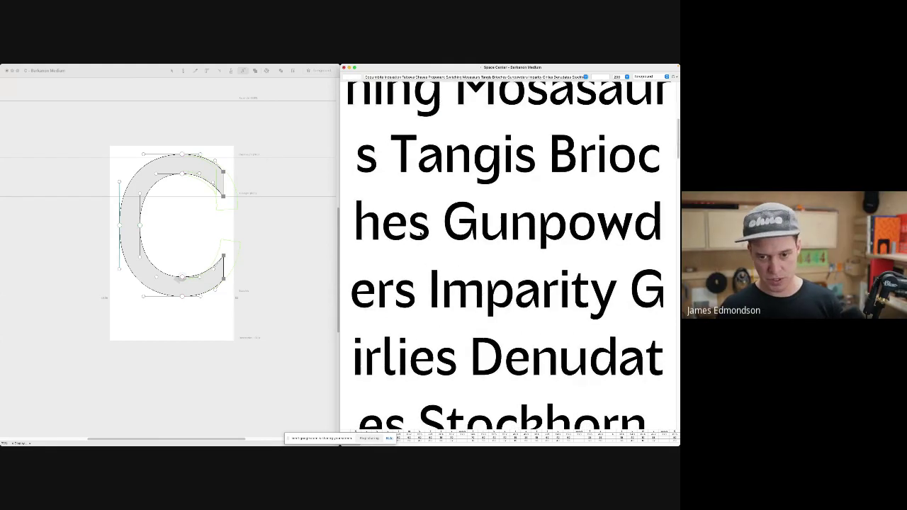
left_click(282, 234)
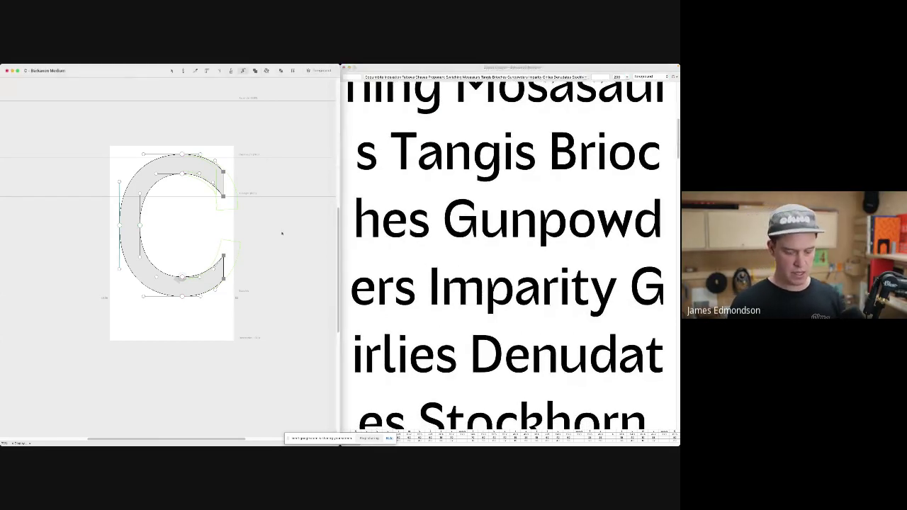
- Open the lowercase w and stretch its central lower counter upward to deepen the notch beneath the middle apex
type("jw")
key("Return")
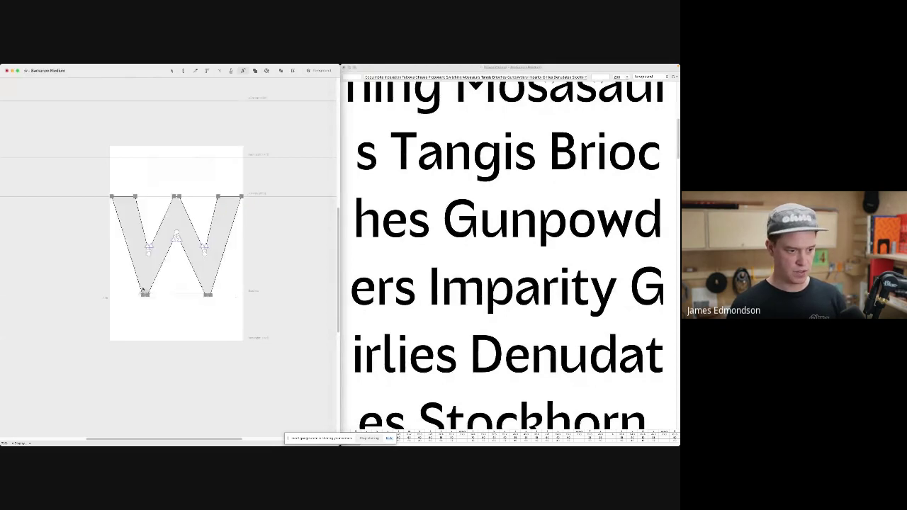
scroll(193, 263, "up", 3)
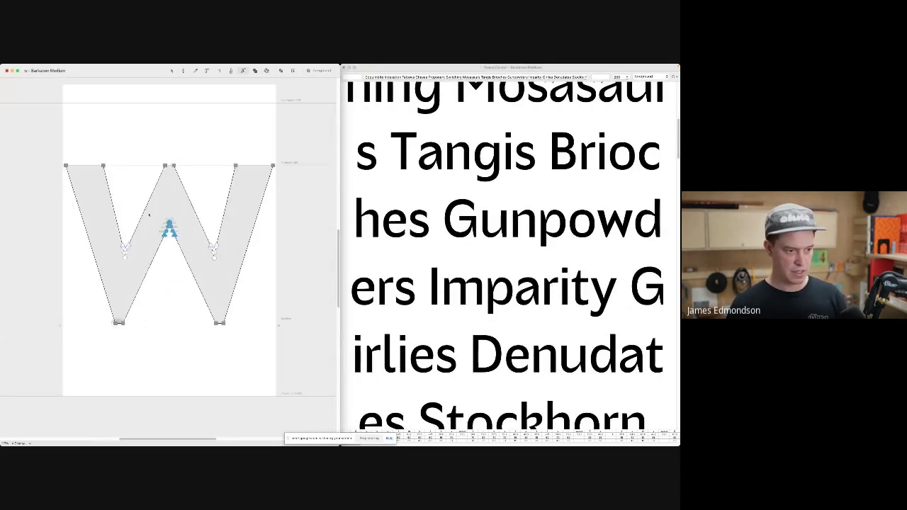
left_click(123, 324, "shift")
left_click(216, 324, "shift")
key("super+t")
left_click(170, 224)
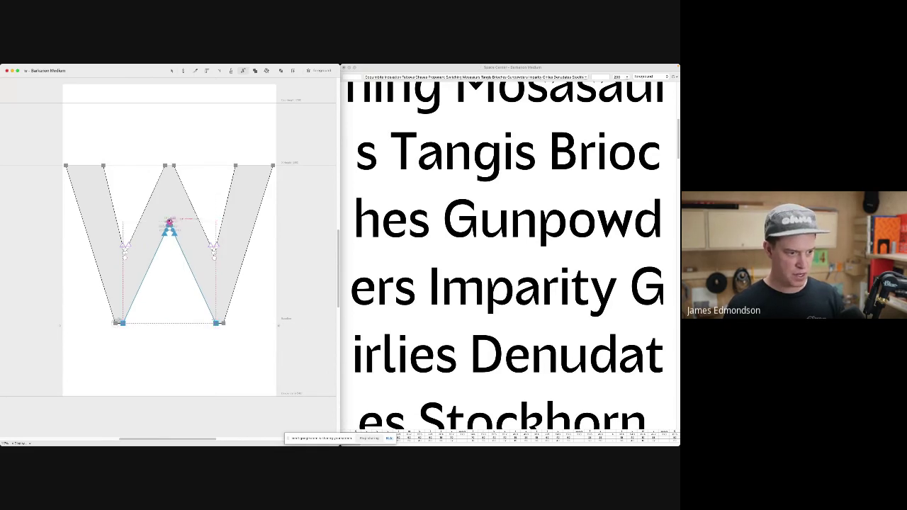
key("space")
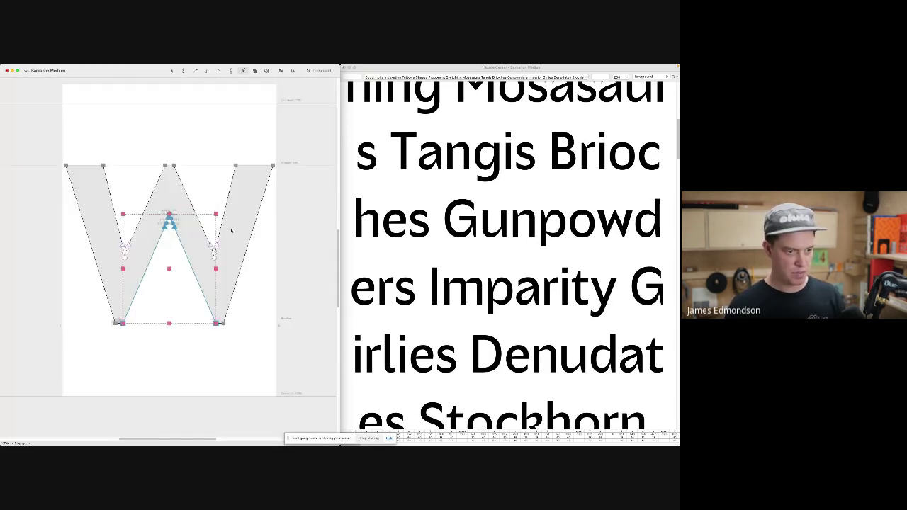
- Stretch the w's two upper counters slightly downward to deepen their notches, and preview the filled letter
left_click_drag(231, 231, 200, 274)
left_click_drag(144, 269, 126, 229)
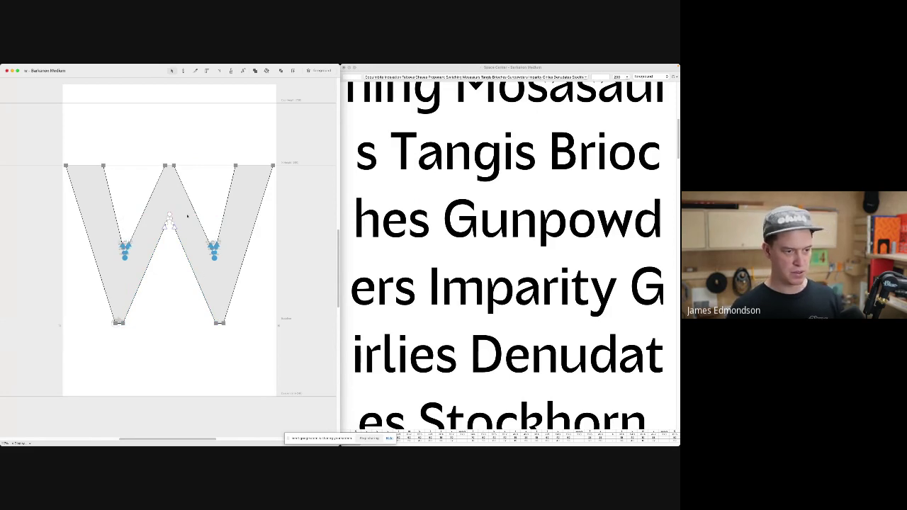
key("super+t")
key("super+z")
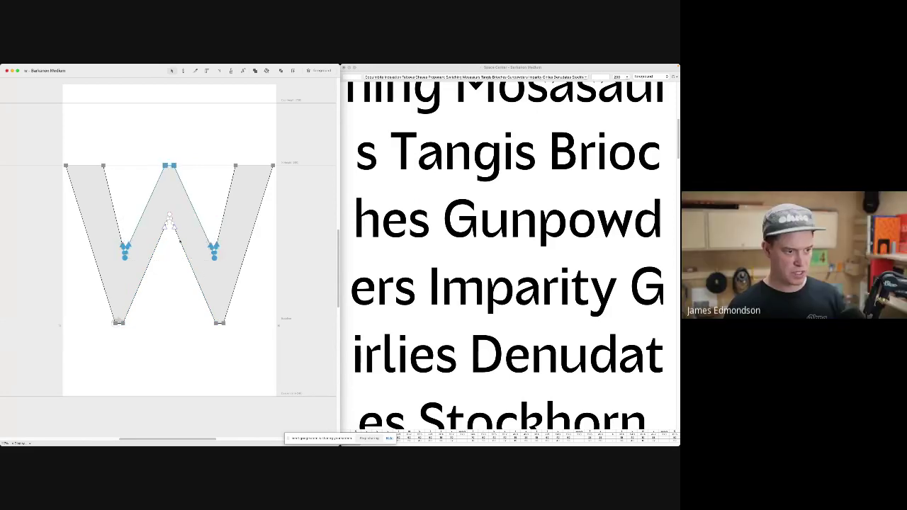
key("shift+Down")
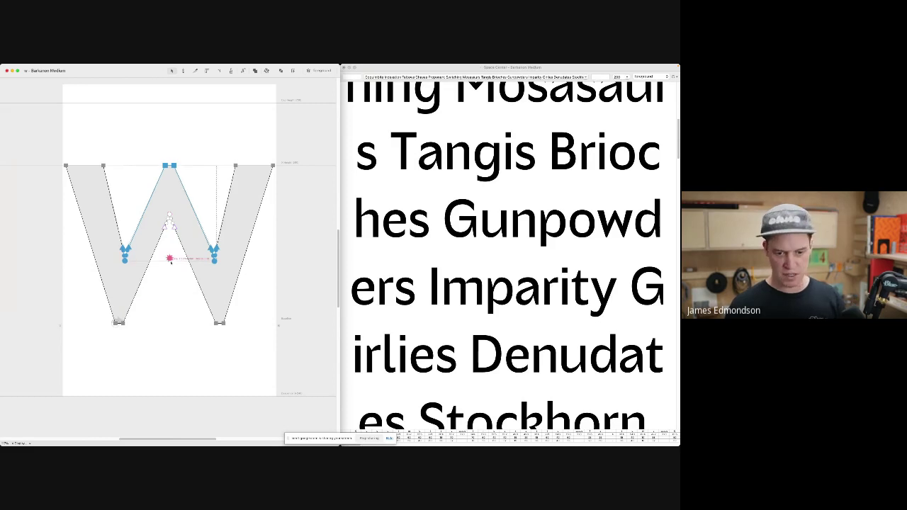
key("space")
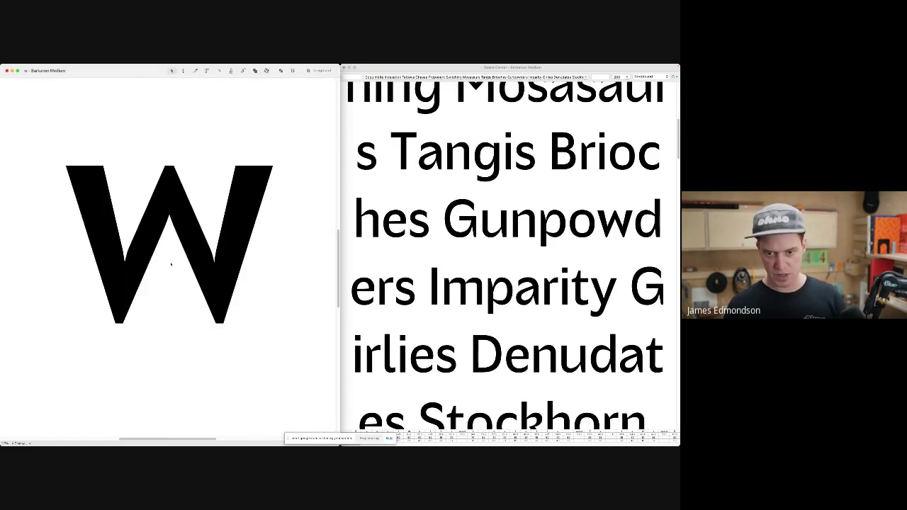
key("space")
- Thin the tops of the w's two outer diagonals by moving their inner corners outward, and widen the whole letter slightly
left_click_drag(121, 182, 85, 144)
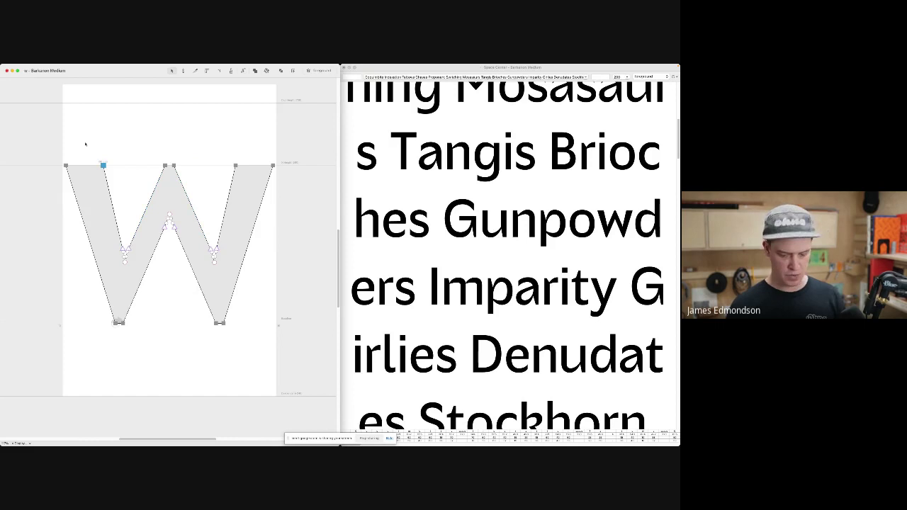
left_click_drag(213, 183, 264, 143)
key("super+a")
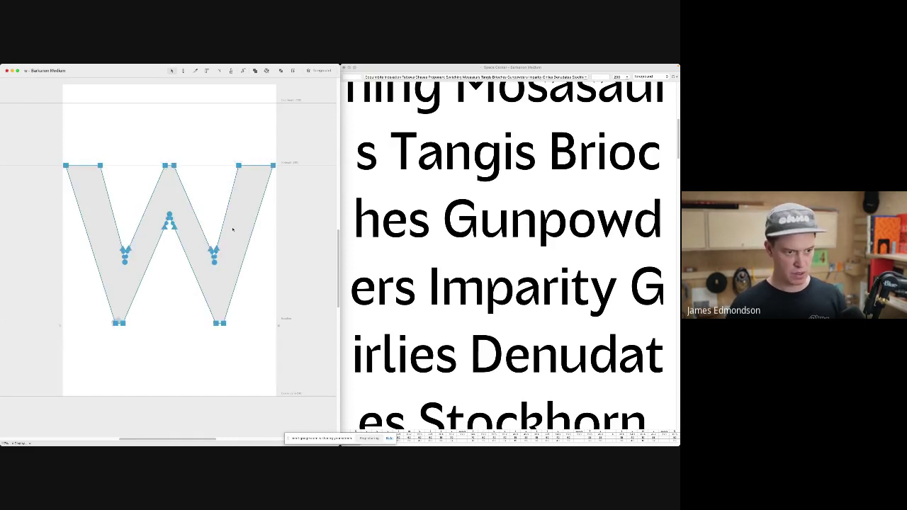
left_click_drag(273, 244, 276, 243)
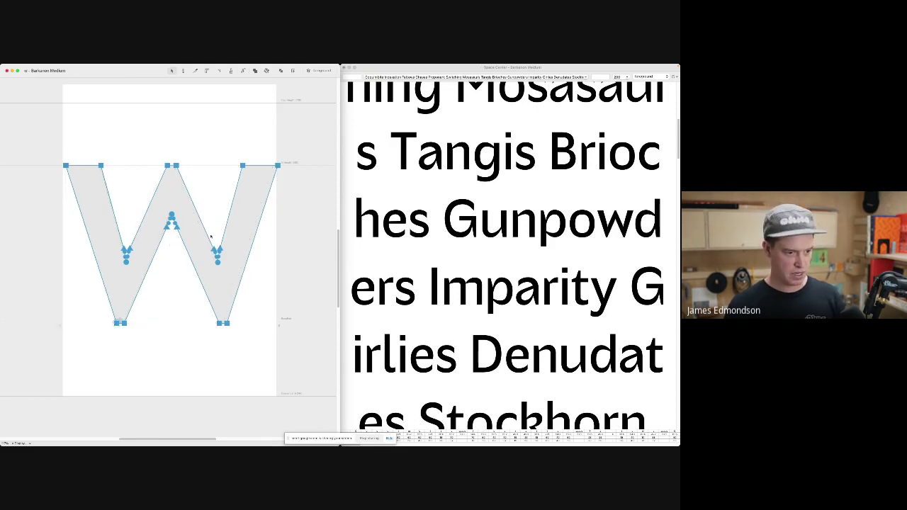
- Extend the w's two upper notches slightly further down and check the filled shape in preview
left_click_drag(234, 275, 200, 220)
left_click_drag(191, 155, 158, 180)
left_click_drag(141, 235, 99, 284)
key("grave")
left_click_drag(172, 263, 172, 267)
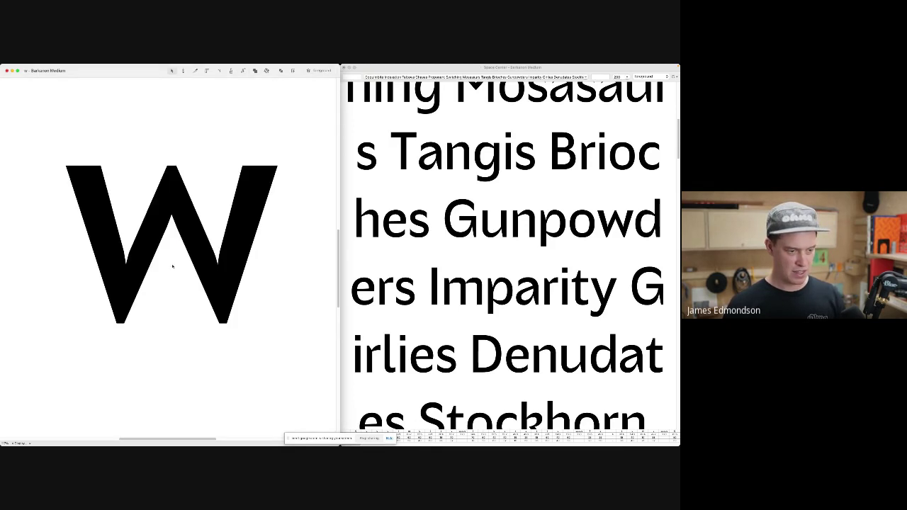
left_click(173, 267)
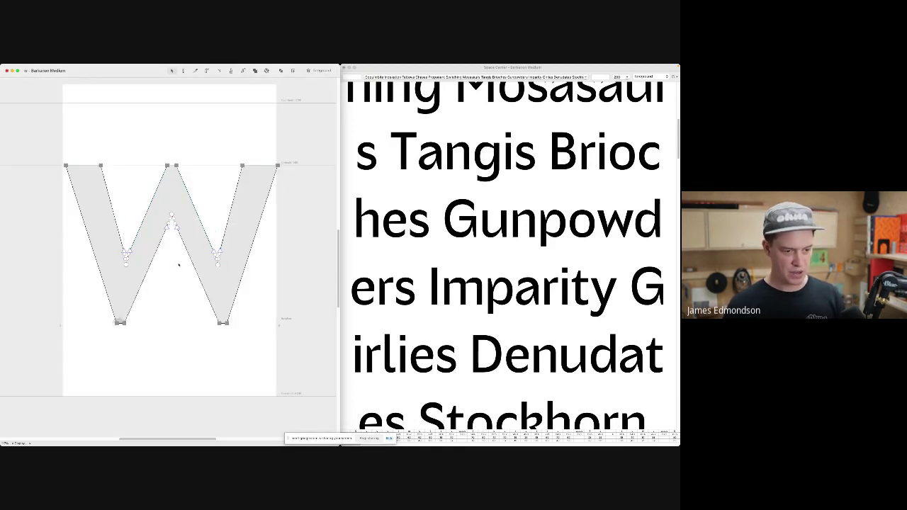
- Switch to Chrome and examine the Codo Mono typeface's product page on the Colt Type Co. site
key("super+Tab")
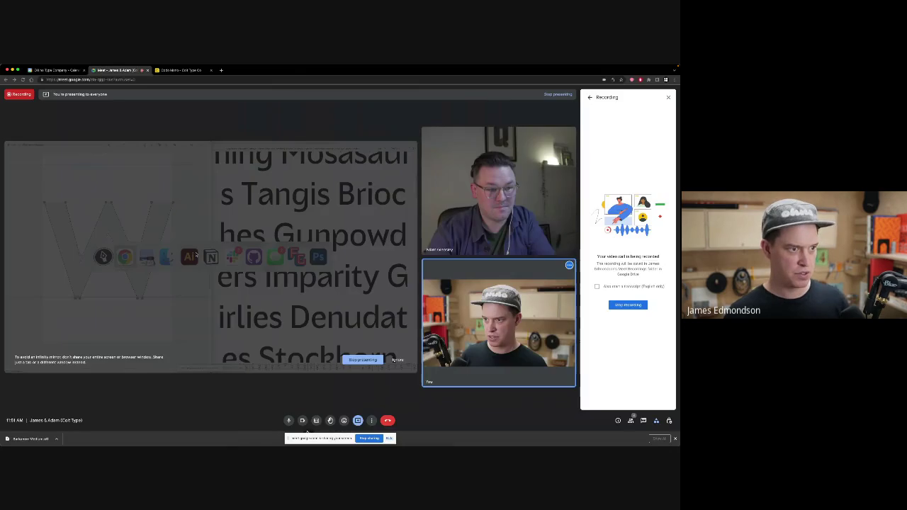
key("super+t")
left_click(180, 71)
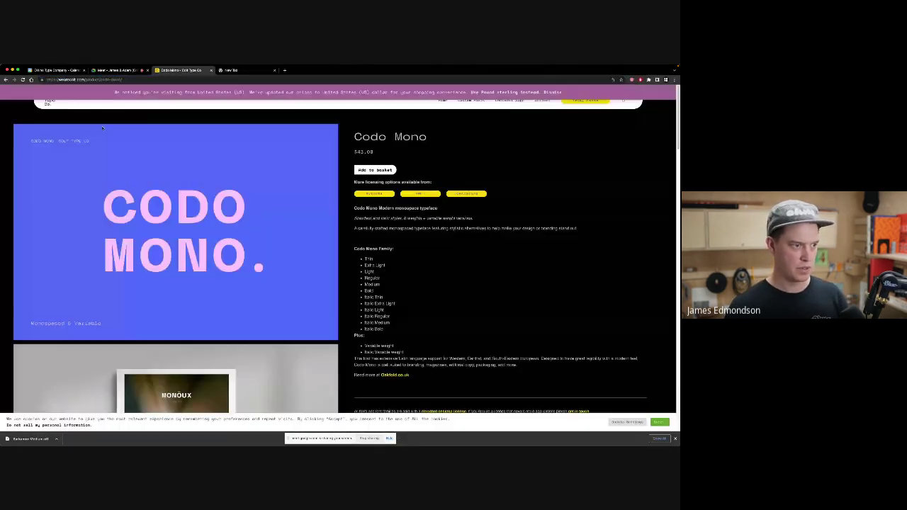
scroll(84, 141, "down", 4)
scroll(87, 144, "up", 4)
scroll(87, 144, "down", 1)
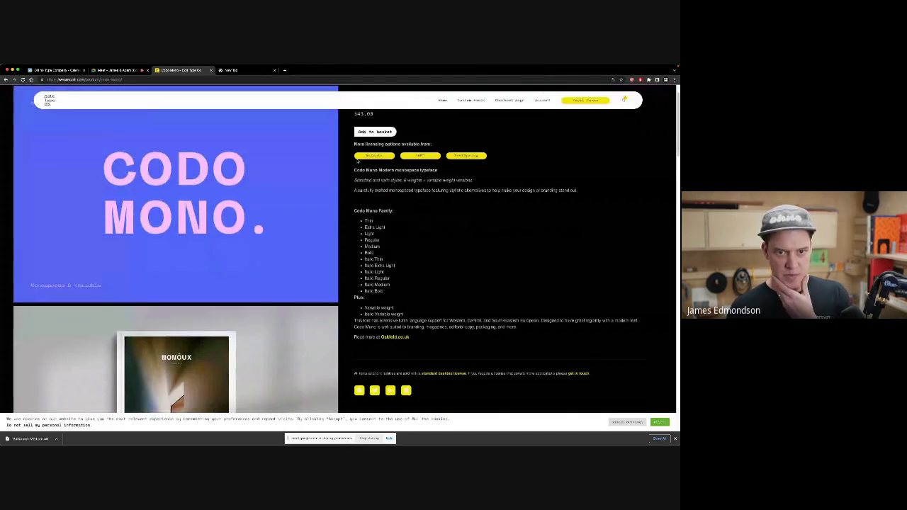
- Open the foundry's home page and examine its catalogue of typefaces from Something Rounded to Quickrest
left_click(442, 101)
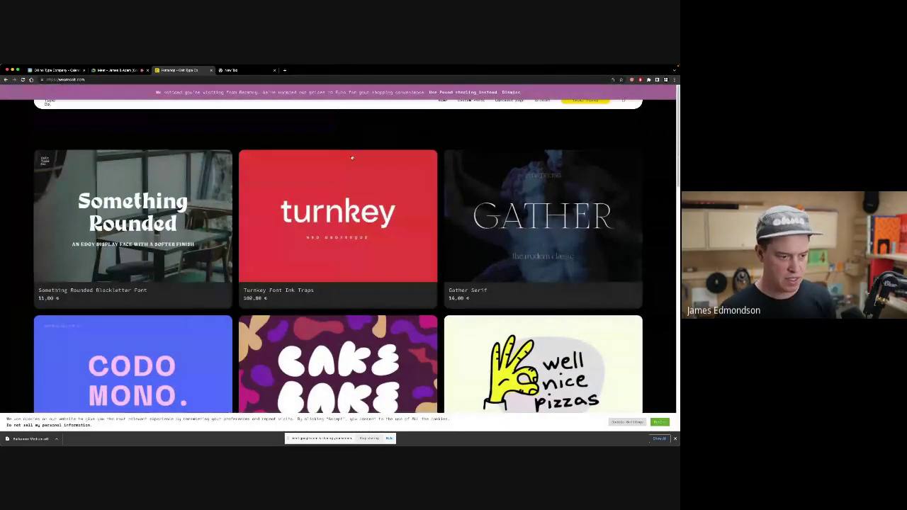
scroll(348, 160, "down", 2)
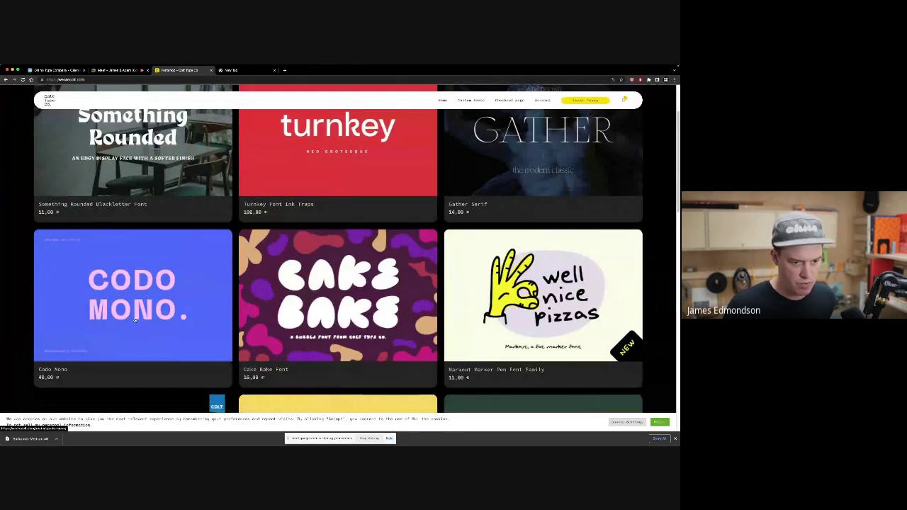
scroll(126, 322, "down", 1)
scroll(126, 323, "down", 1)
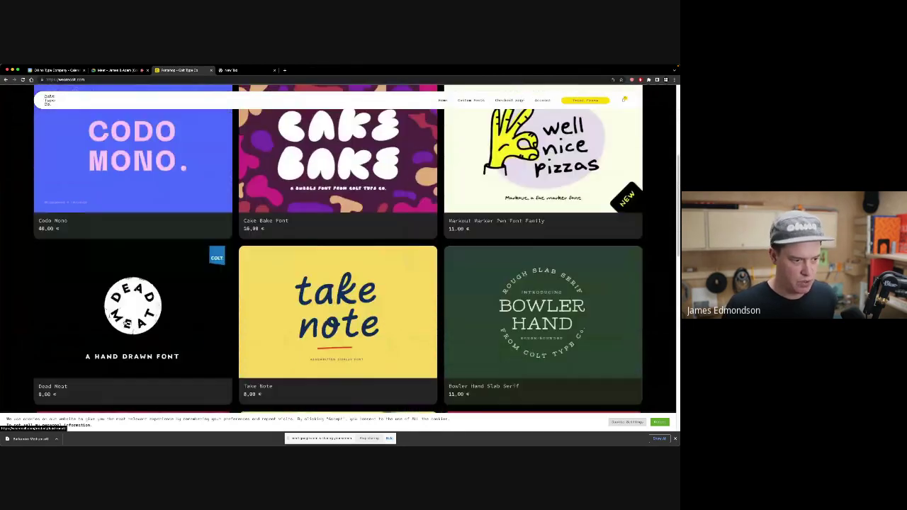
scroll(124, 320, "down", 1)
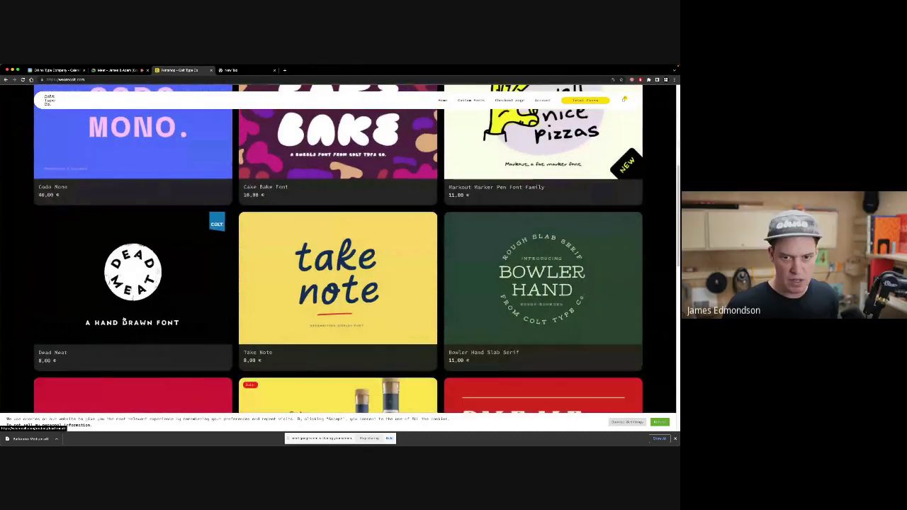
scroll(569, 181, "up", 1)
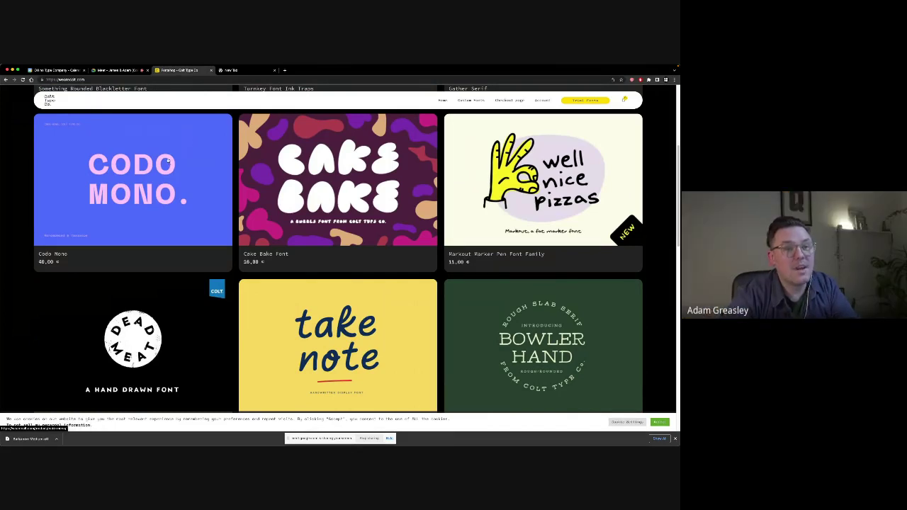
scroll(168, 162, "down", 2)
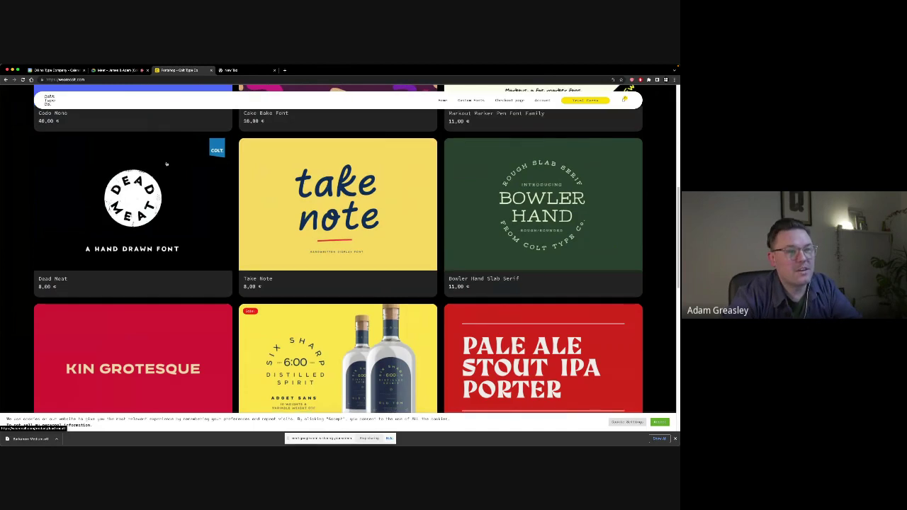
scroll(166, 165, "down", 3)
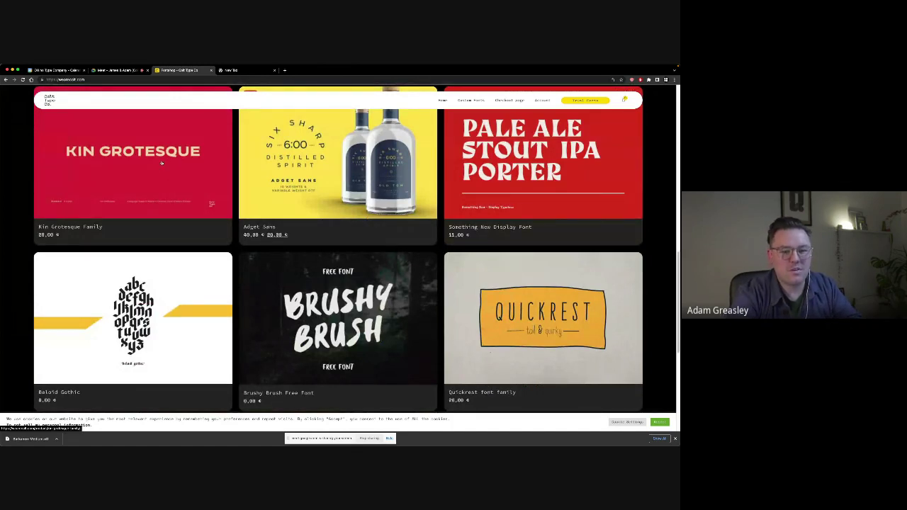
scroll(162, 164, "down", 1)
scroll(161, 164, "down", 1)
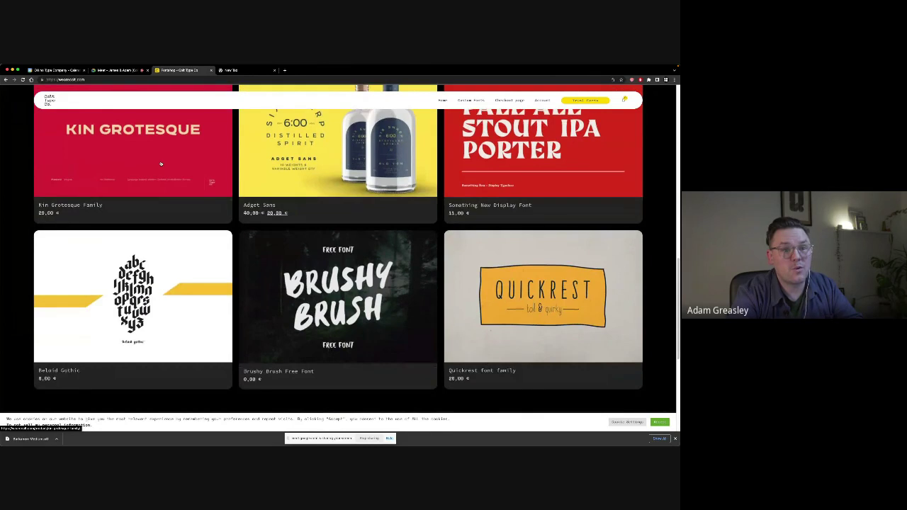
scroll(161, 164, "down", 1)
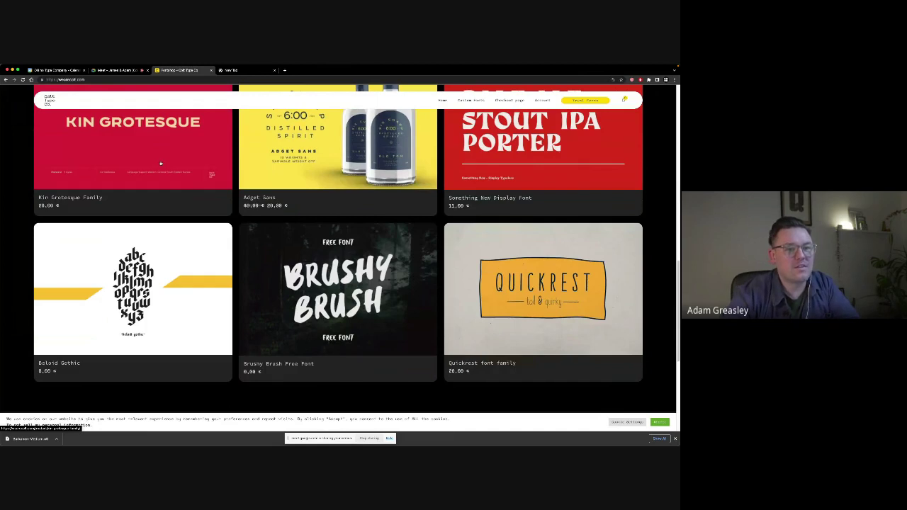
scroll(161, 164, "up", 1)
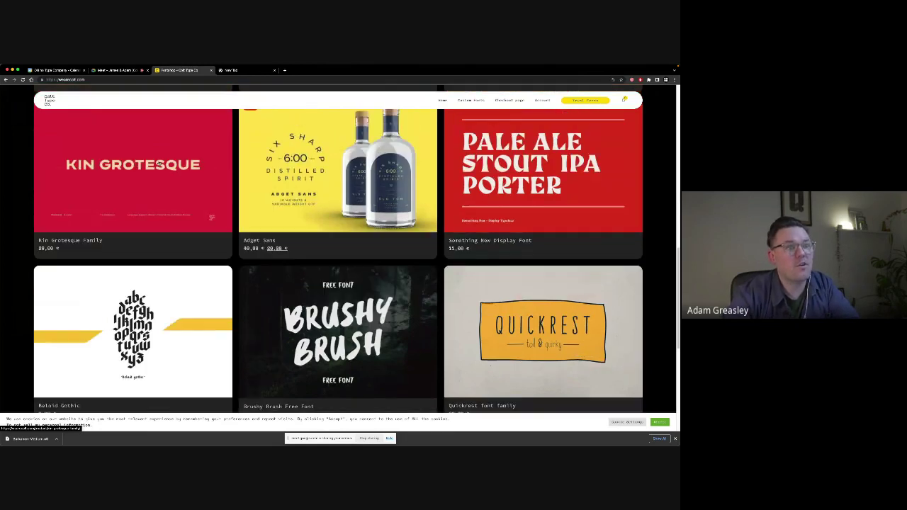
scroll(160, 164, "up", 3)
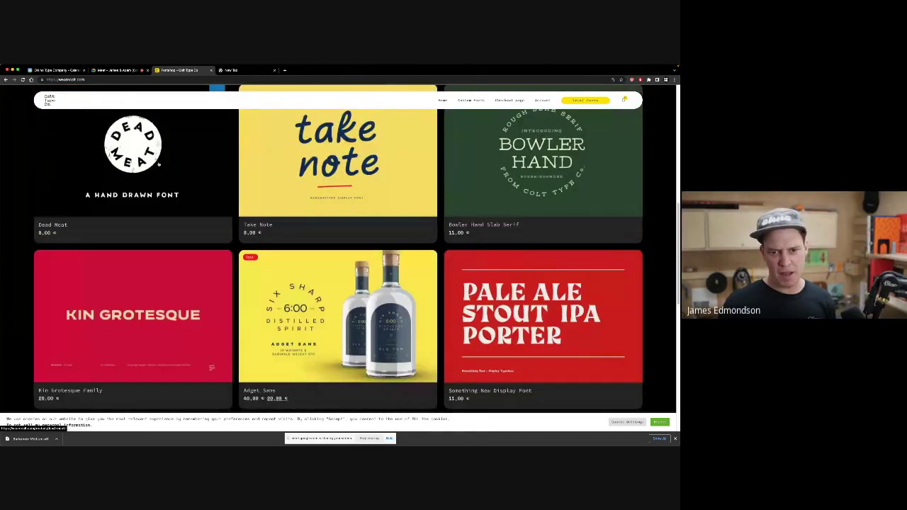
scroll(159, 163, "up", 1)
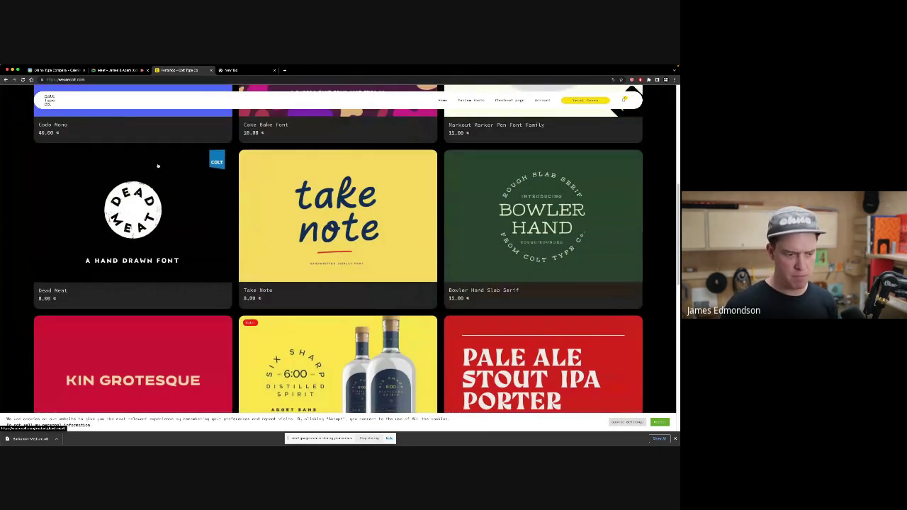
scroll(159, 166, "up", 3)
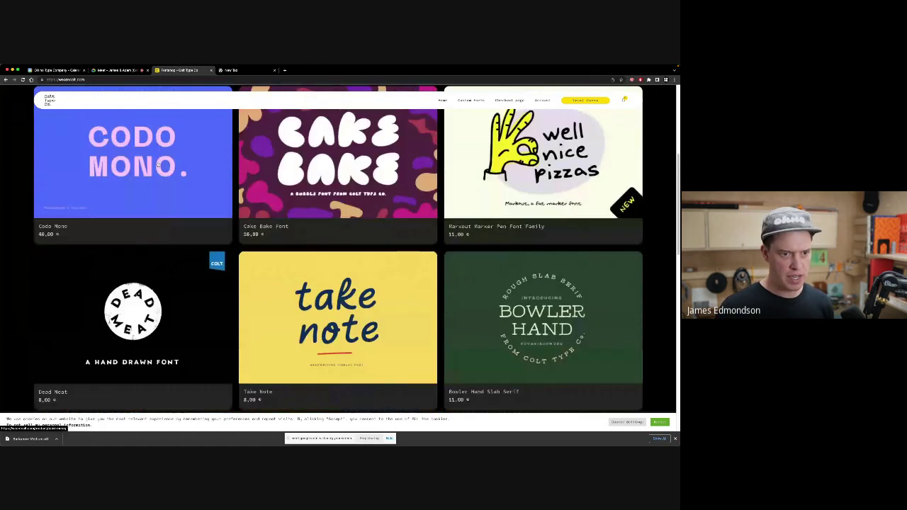
scroll(158, 166, "up", 5)
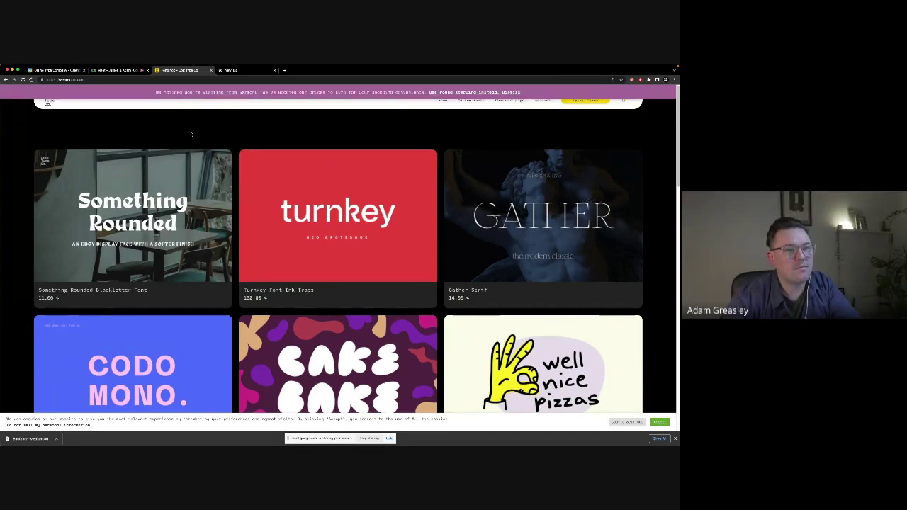
scroll(191, 134, "down", 1)
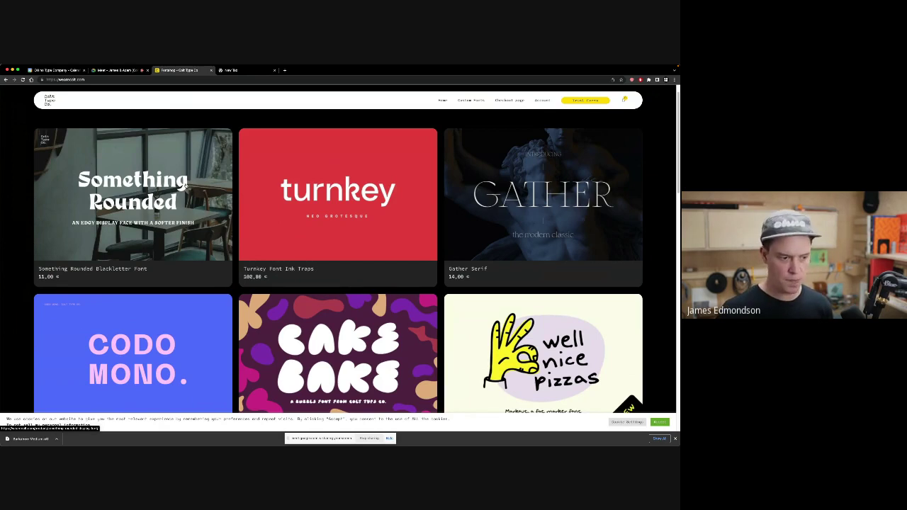
scroll(184, 184, "down", 1)
scroll(176, 187, "down", 1)
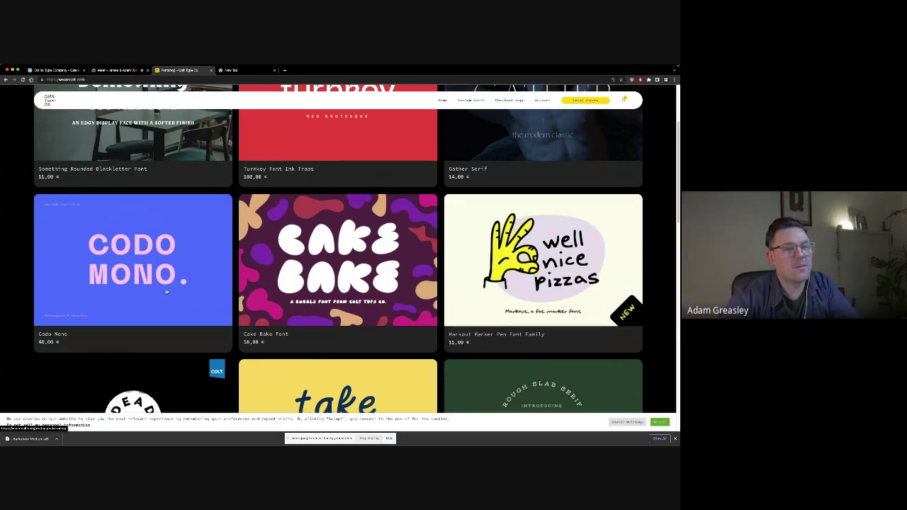
scroll(152, 288, "down", 3)
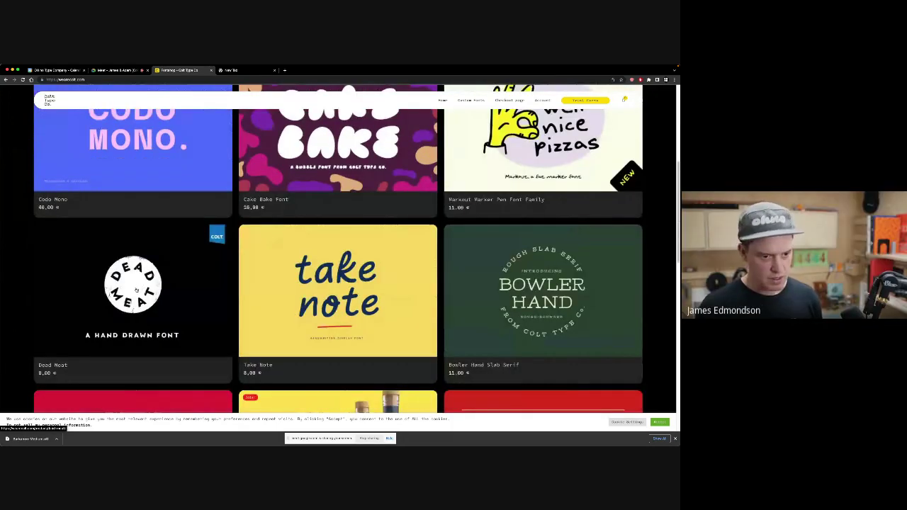
scroll(138, 288, "down", 1)
scroll(136, 290, "up", 1)
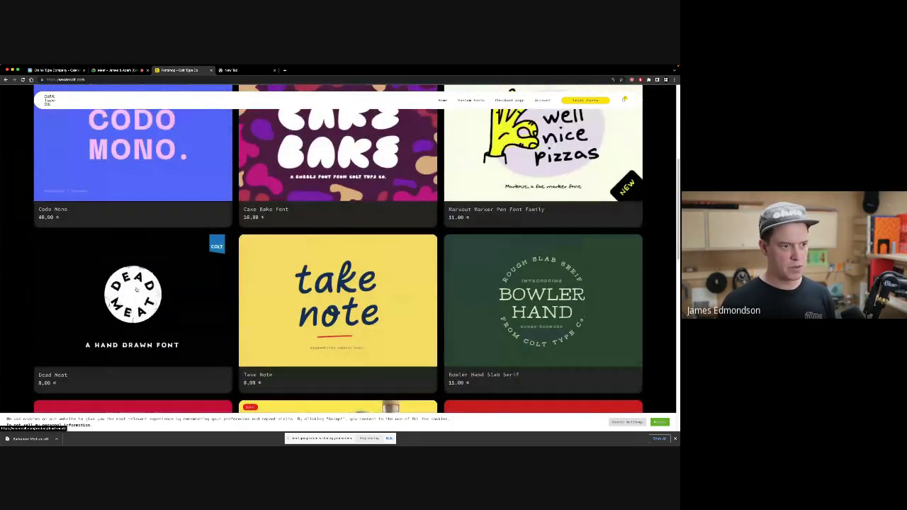
scroll(137, 289, "up", 1)
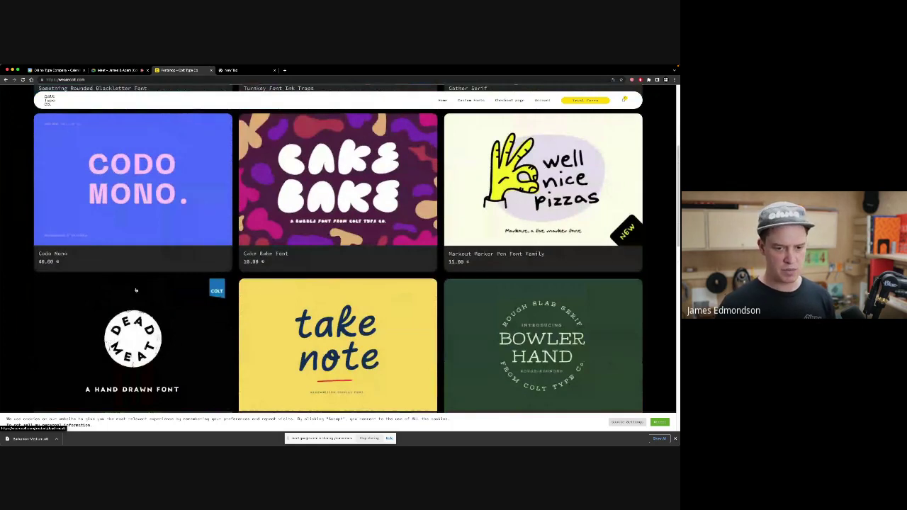
- Review the catalogue's typefaces again from Codo Mono down to Quickrest and back up to Something Rounded, Turnkey and Gather
scroll(136, 290, "down", 3)
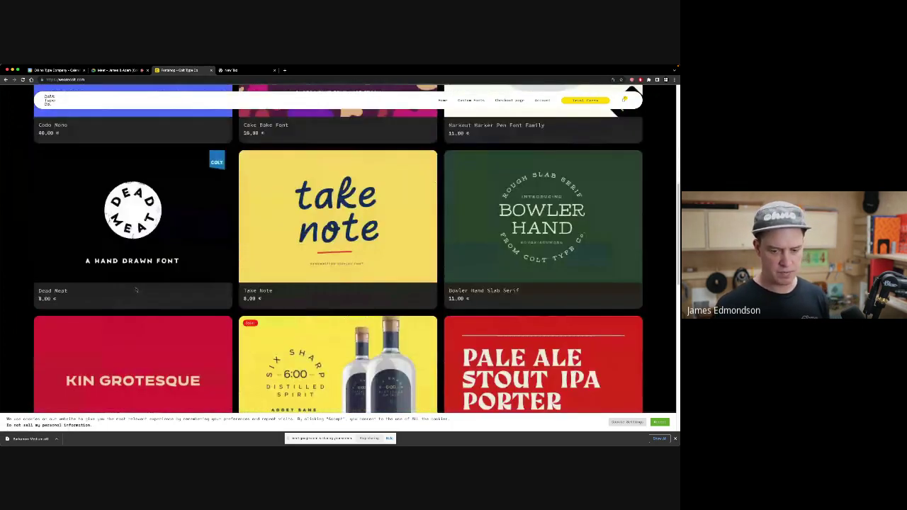
scroll(137, 290, "down", 1)
scroll(137, 289, "down", 4)
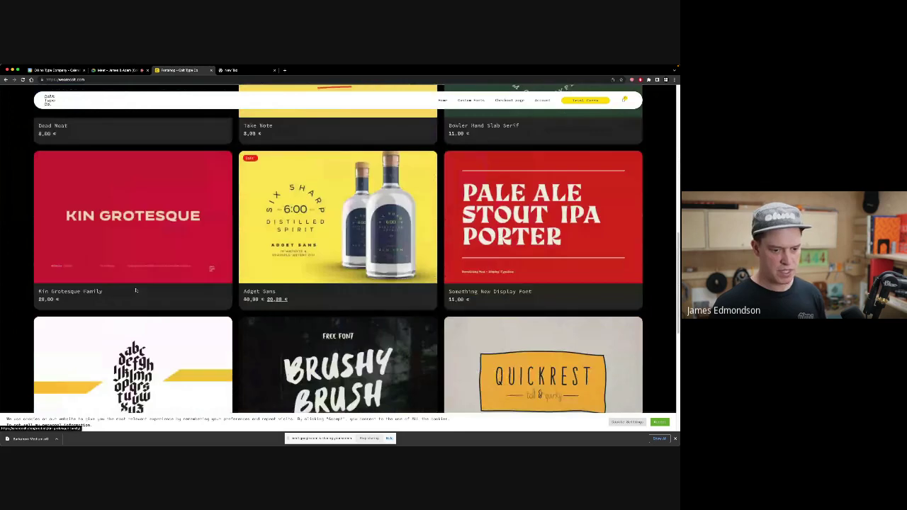
scroll(136, 291, "down", 3)
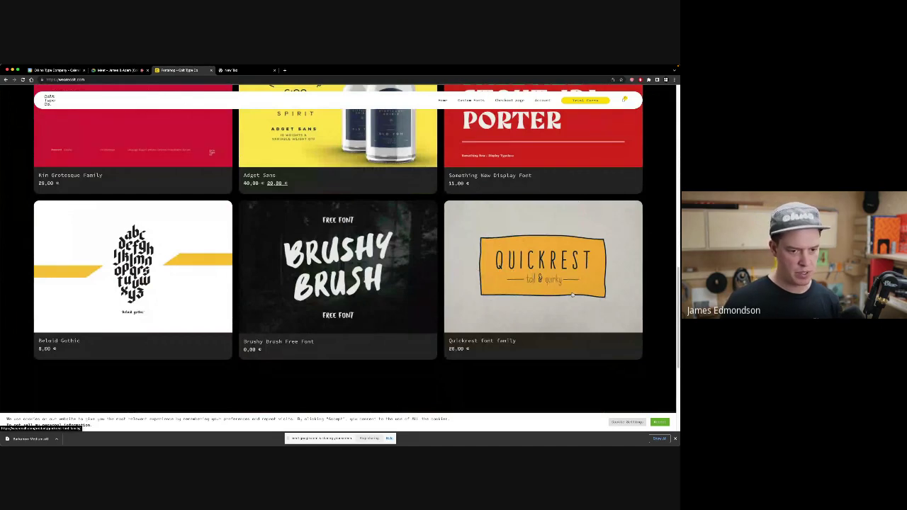
scroll(448, 297, "up", 3)
scroll(470, 241, "up", 1)
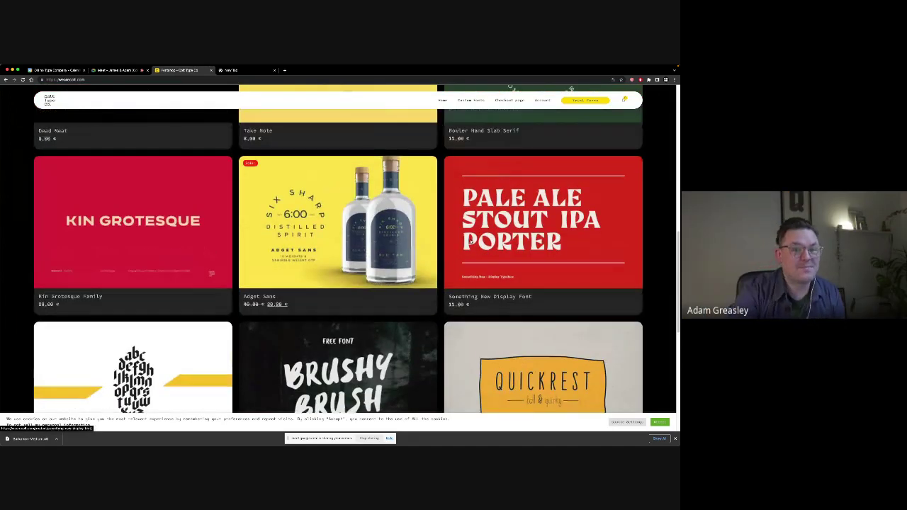
scroll(470, 241, "down", 2)
scroll(470, 241, "down", 1)
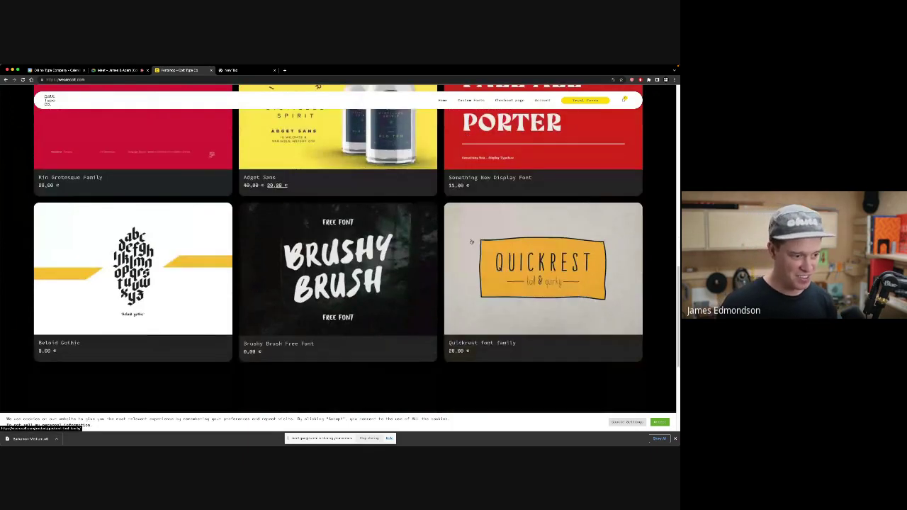
scroll(213, 268, "up", 1)
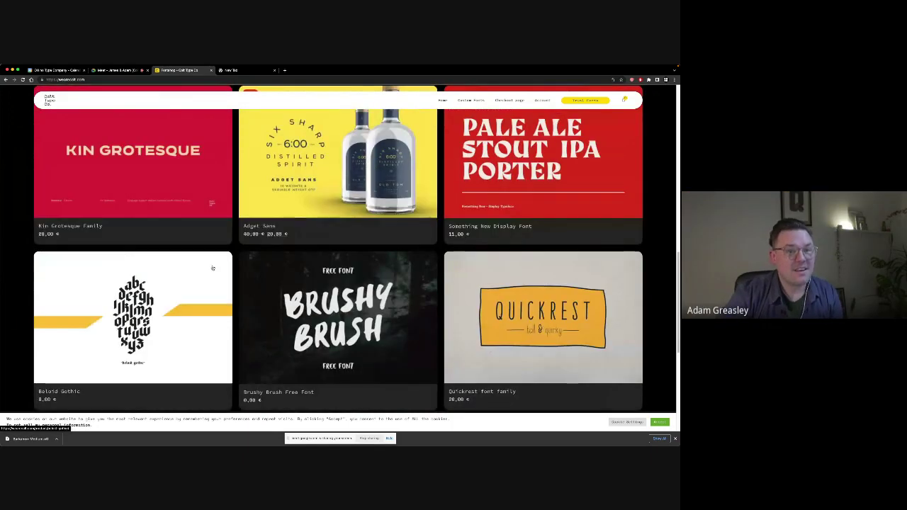
scroll(213, 268, "up", 8)
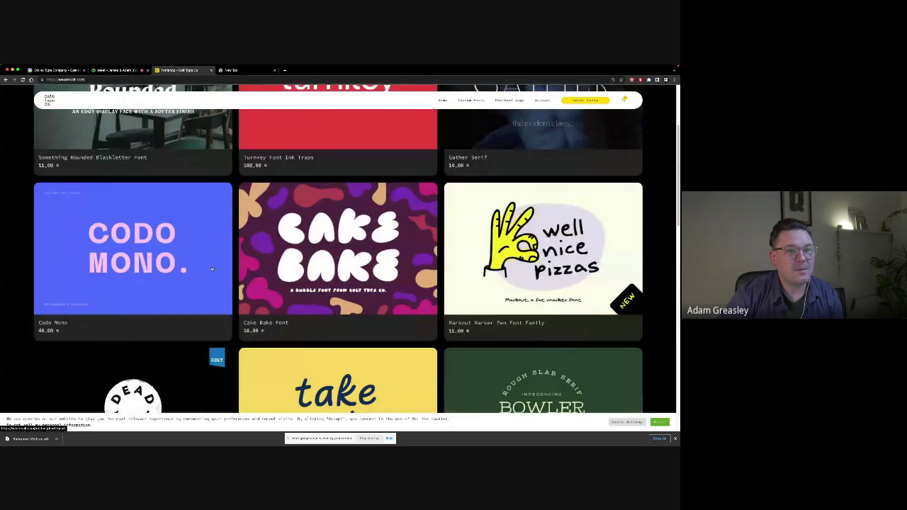
scroll(212, 268, "up", 2)
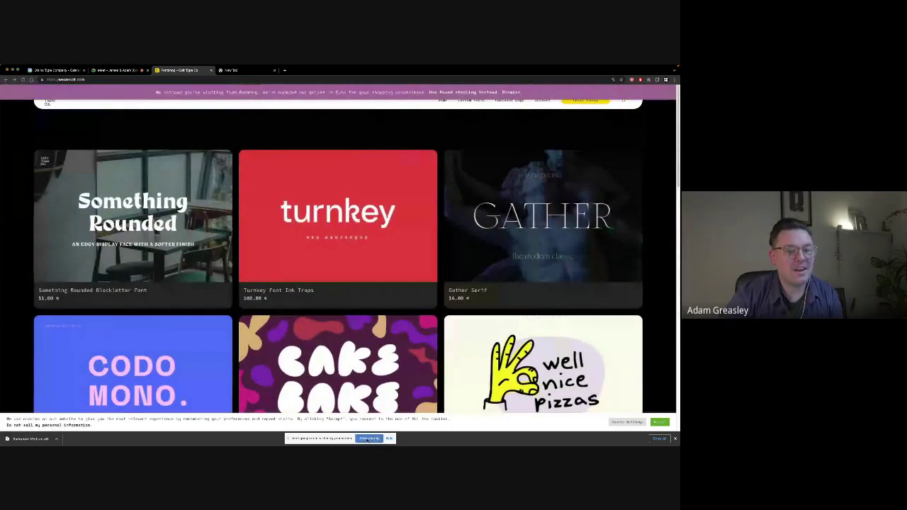